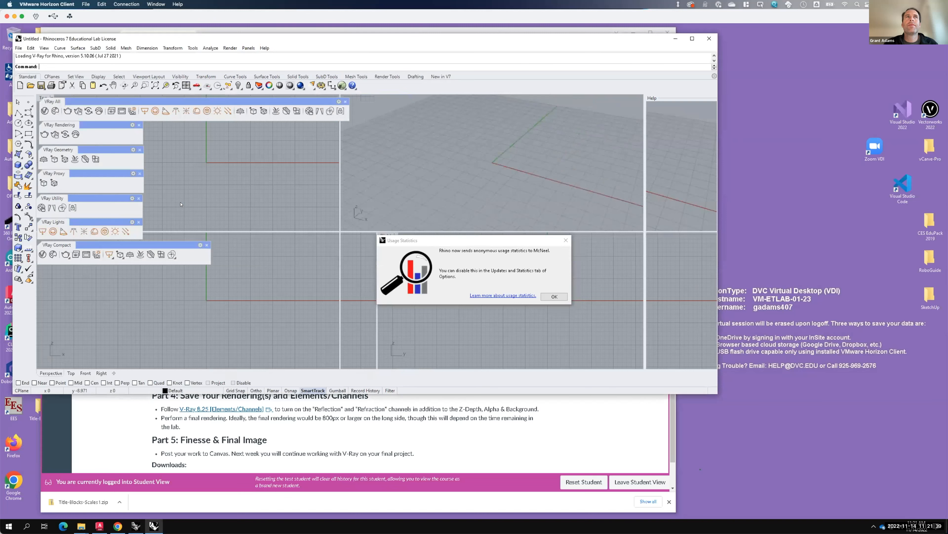
- Close the floating VRay Compact, Lights, Utility, Proxy, Geometry and Rendering toolbars
{"action": "left_click", "coordinate": [207, 246]}
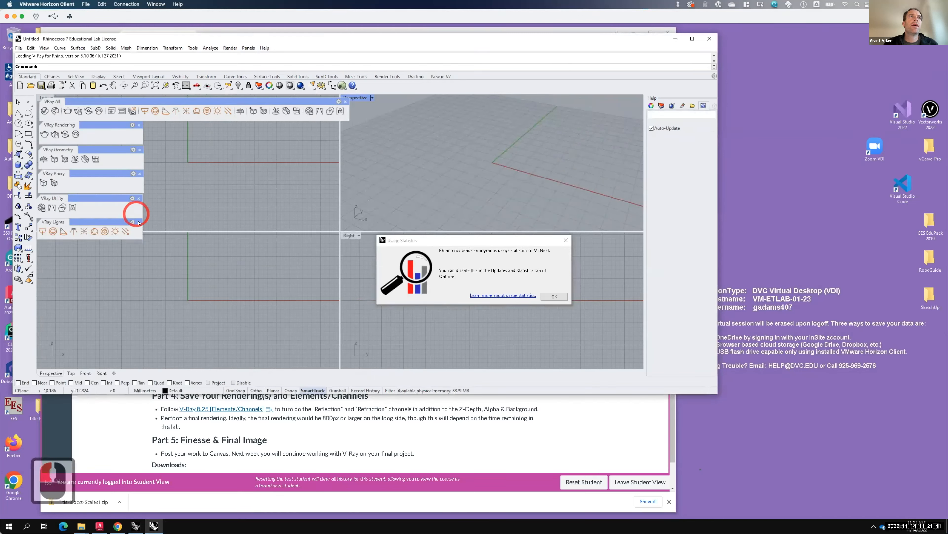
{"action": "left_click", "coordinate": [139, 222]}
{"action": "left_click", "coordinate": [139, 198]}
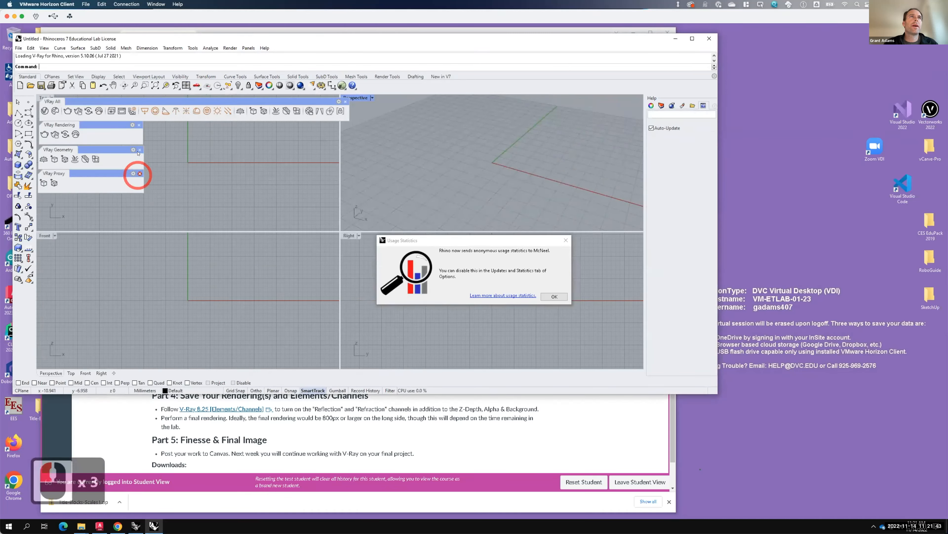
{"action": "left_click", "coordinate": [139, 173]}
{"action": "left_click", "coordinate": [139, 150]}
{"action": "left_click", "coordinate": [139, 125]}
- Dock the VRay All toolbar between the command line and the standard toolbars, and maximize the Rhino window
{"action": "left_click_drag", "start_coordinate": [135, 101], "coordinate": [131, 74]}
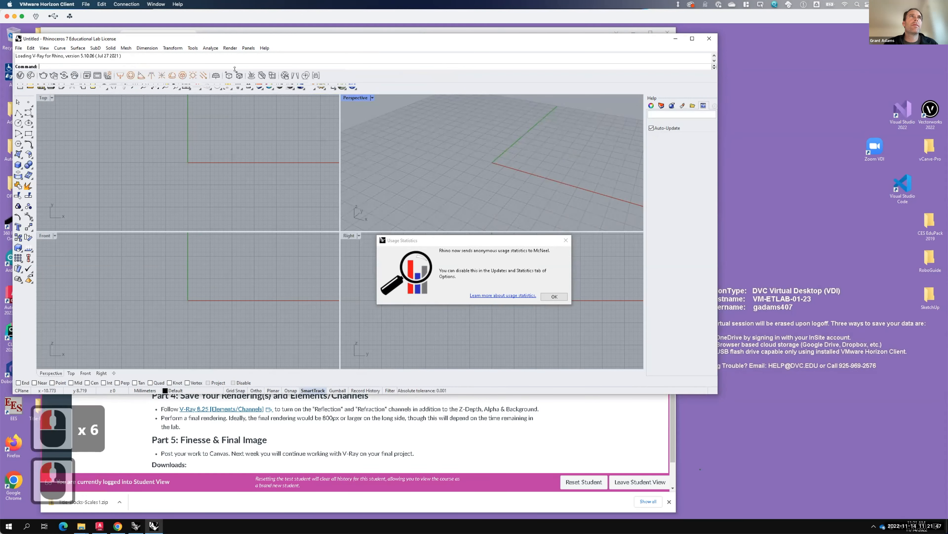
{"action": "left_click", "coordinate": [694, 39]}
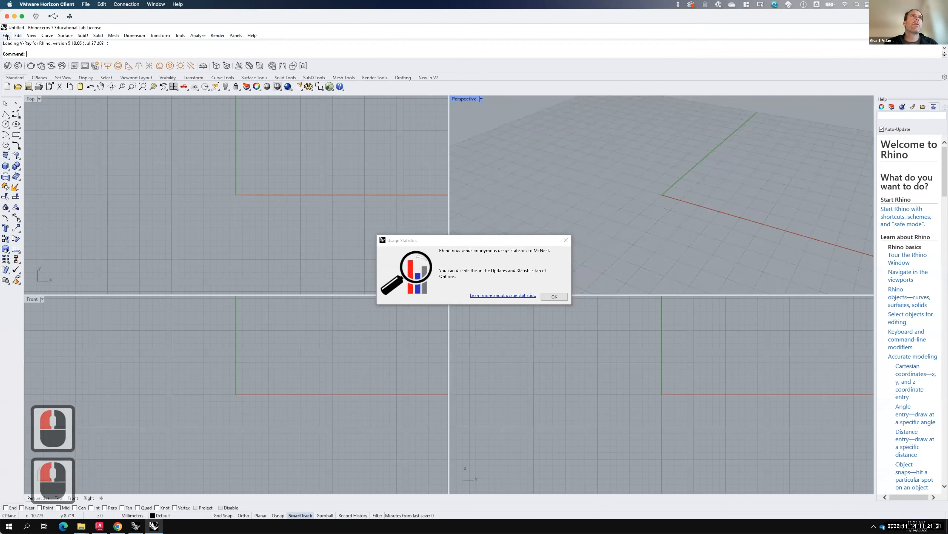
- Start opening a file without saving the untitled model, dismissing the usage statistics notice, and browse to the OneDrive folder
{"action": "left_click", "coordinate": [6, 35]}
{"action": "left_click", "coordinate": [17, 71]}
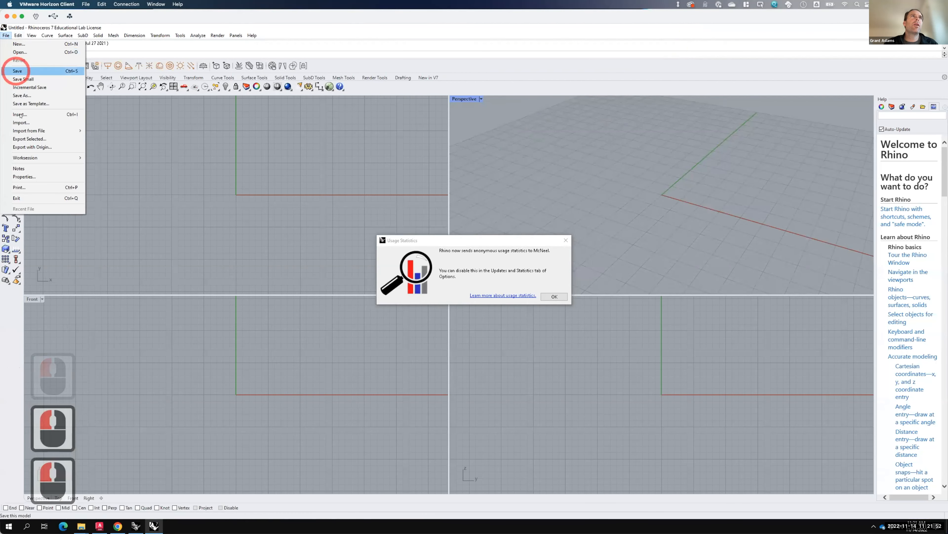
{"action": "left_click", "coordinate": [20, 52]}
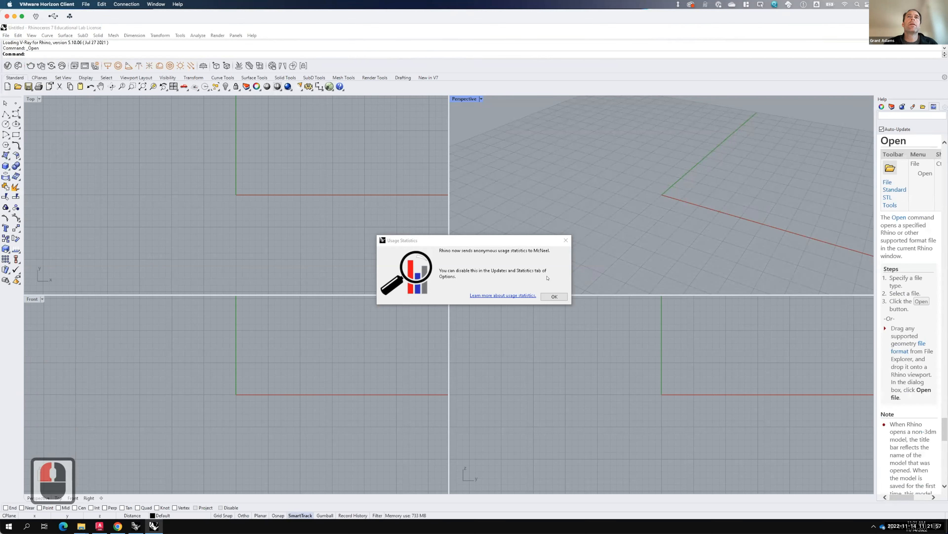
{"action": "left_click", "coordinate": [554, 296]}
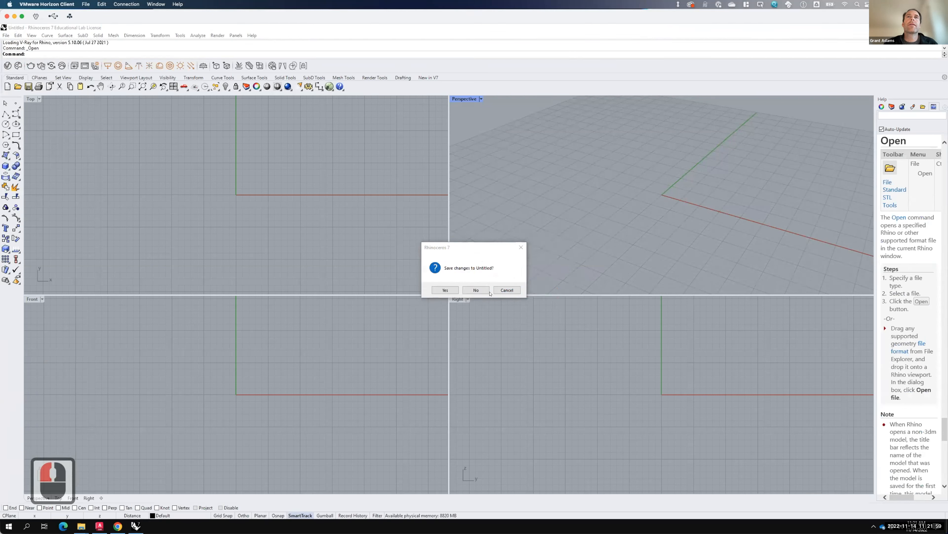
{"action": "left_click", "coordinate": [476, 290]}
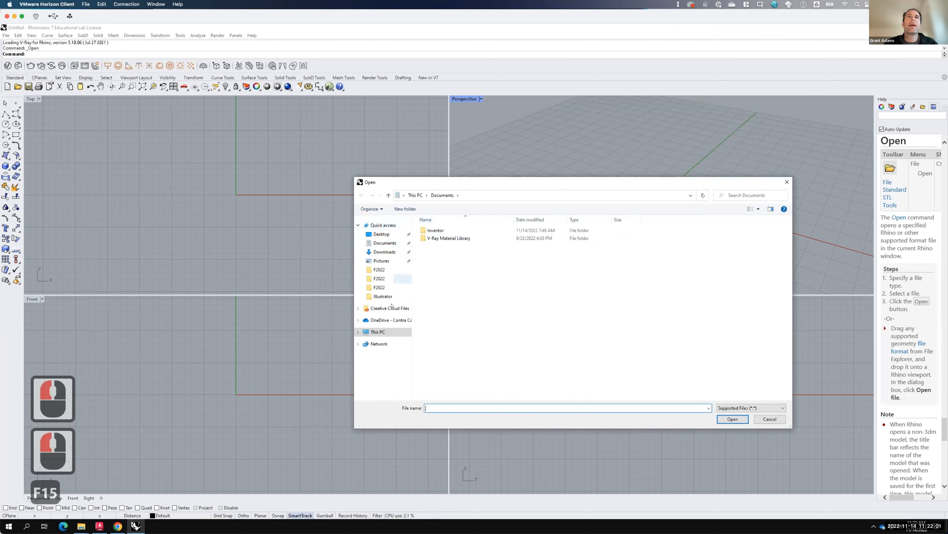
{"action": "left_click", "coordinate": [388, 321]}
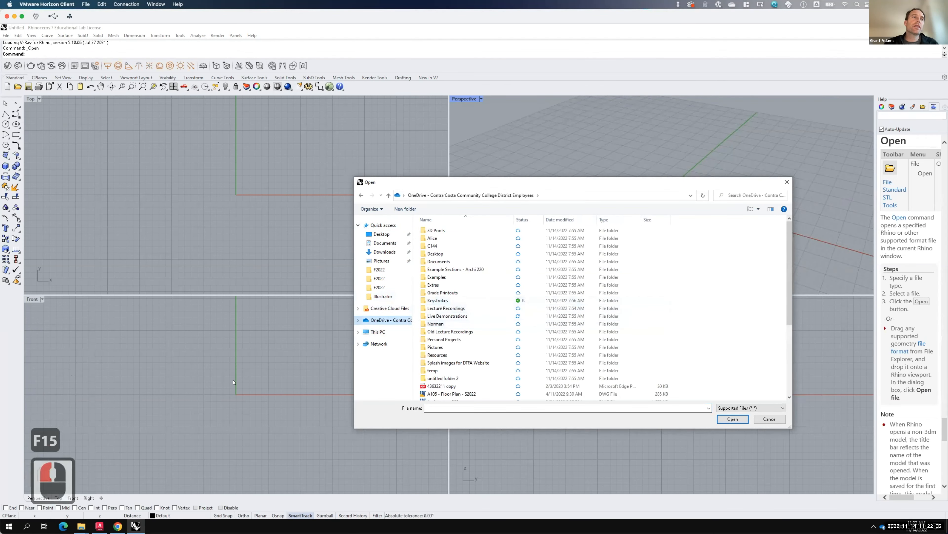
- Switch to File Explorer's Concrete window and open the Keystrokes > caffeine folder in OneDrive
{"action": "left_click", "coordinate": [79, 526]}
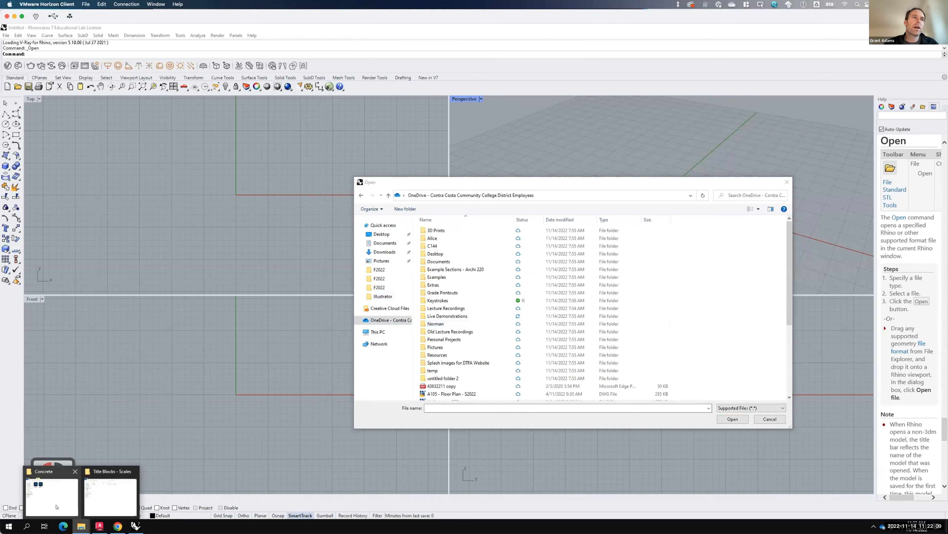
{"action": "left_click", "coordinate": [57, 507]}
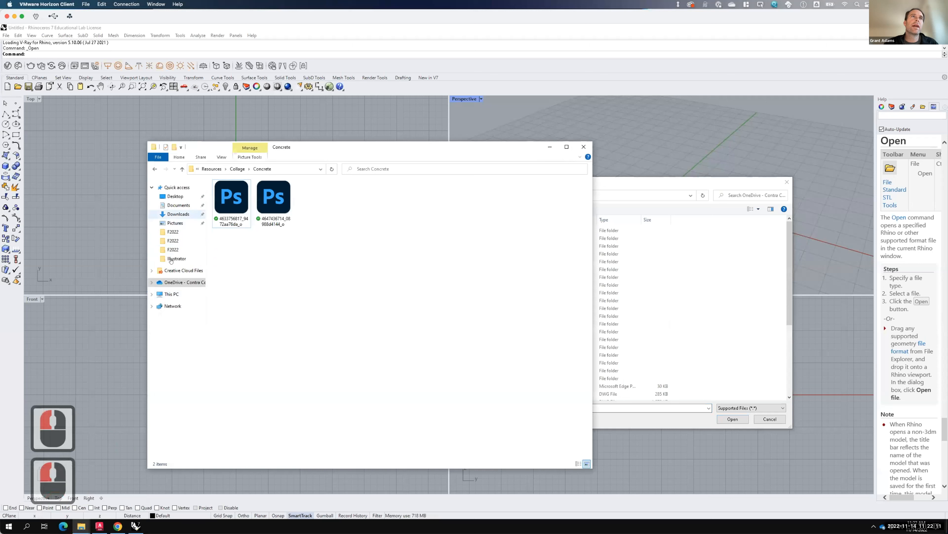
{"action": "left_click", "coordinate": [176, 281]}
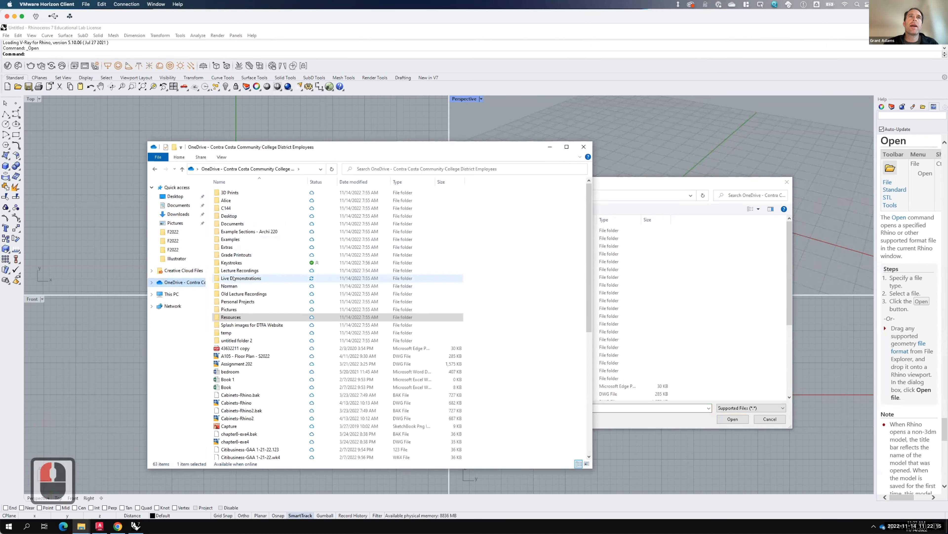
{"action": "double_click", "coordinate": [237, 262]}
{"action": "double_click", "coordinate": [229, 193]}
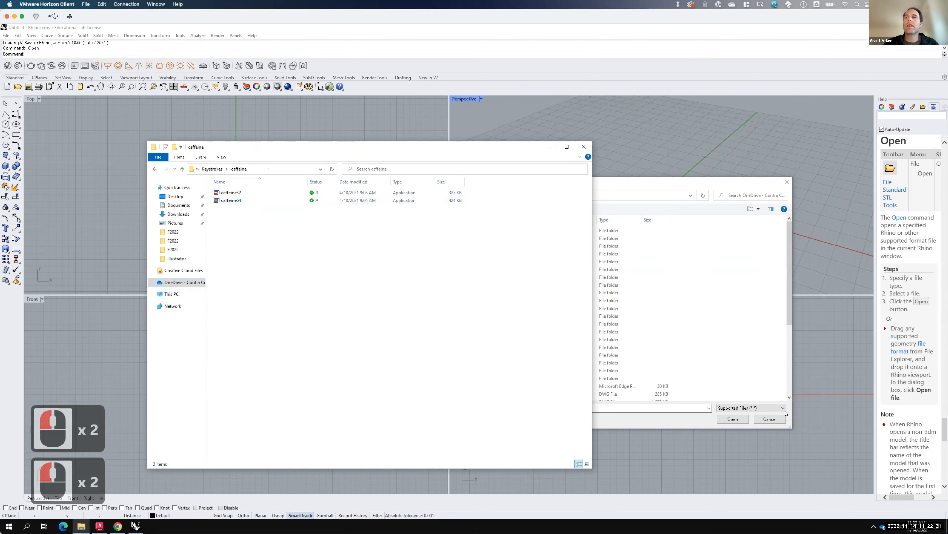
- Set the running Caffeine utility to stay active for 8 hours
{"action": "left_click", "coordinate": [874, 526]}
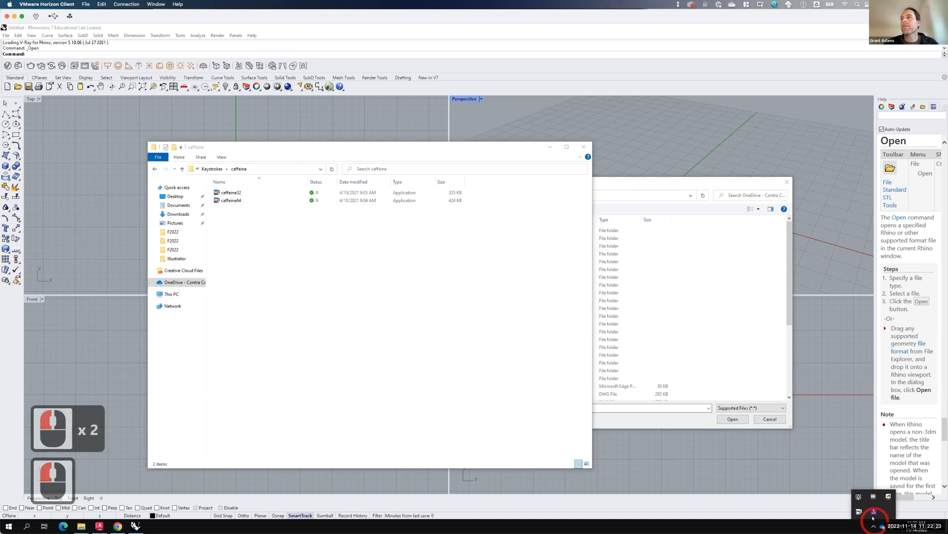
{"action": "right_click", "coordinate": [859, 511]}
{"action": "mouse_move", "coordinate": [885, 452]}
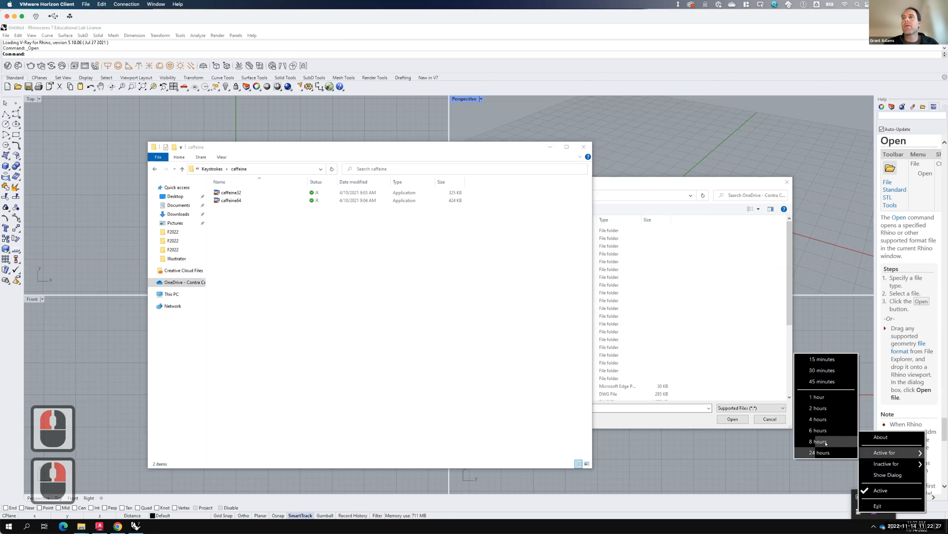
{"action": "left_click", "coordinate": [817, 441]}
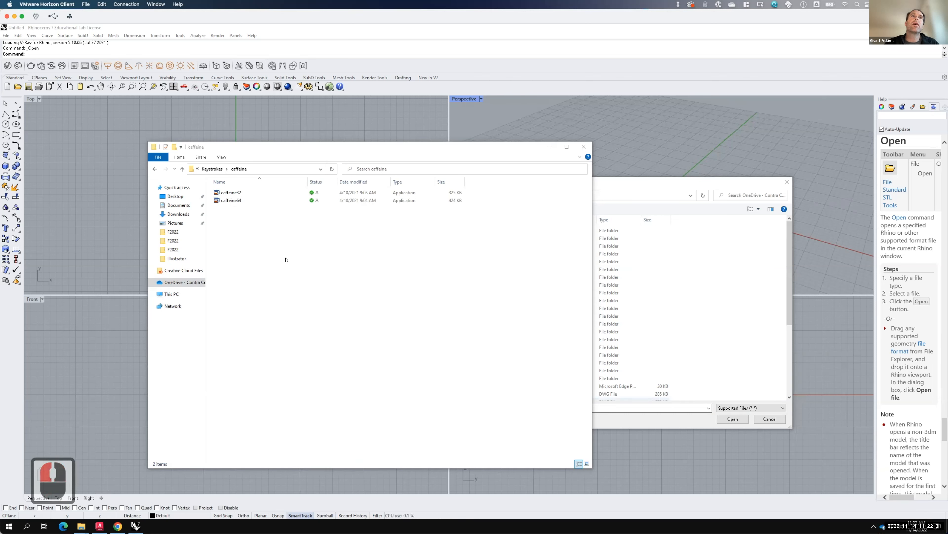
- In OneDrive's Live Demonstrations > Live - A136 Exercises, set the A205 - Artist's Retreat folder to always be kept on this device
{"action": "left_click", "coordinate": [154, 169]}
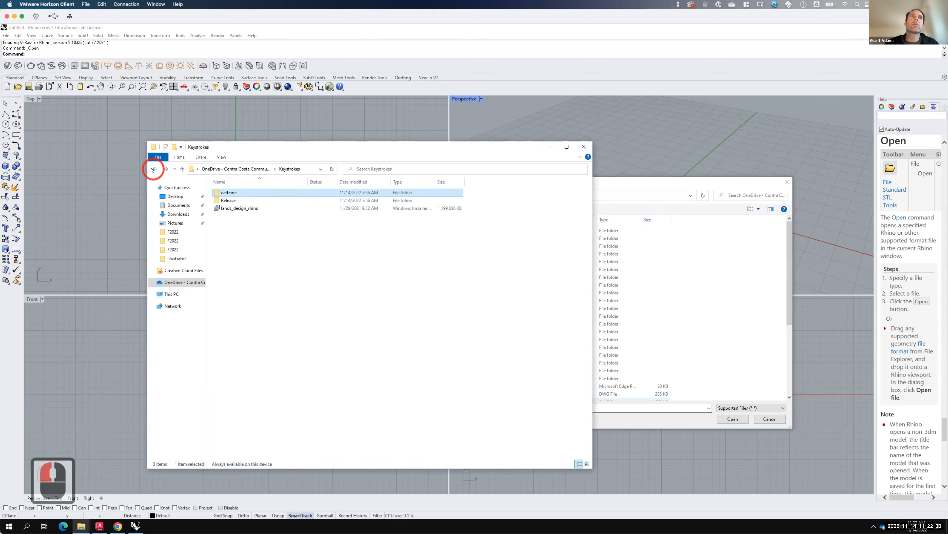
{"action": "left_click", "coordinate": [155, 169]}
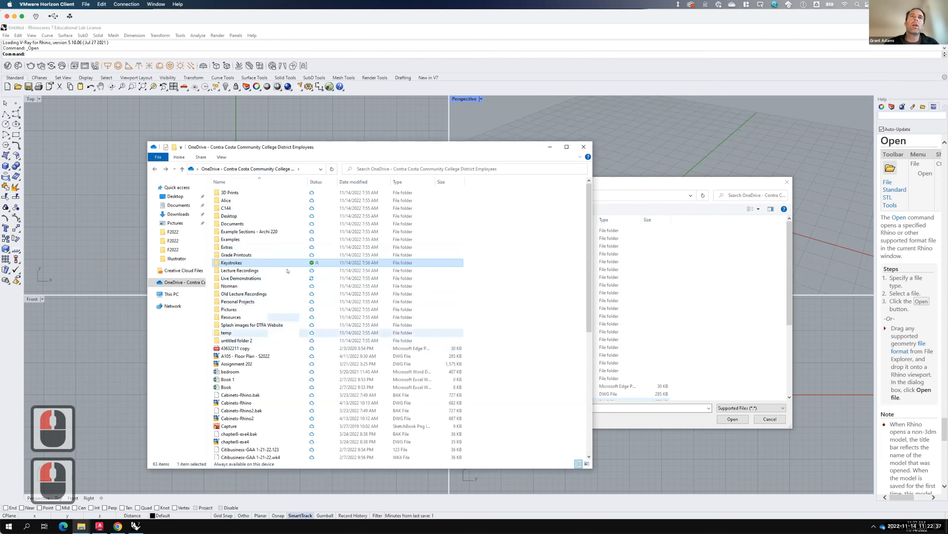
{"action": "double_click", "coordinate": [237, 278]}
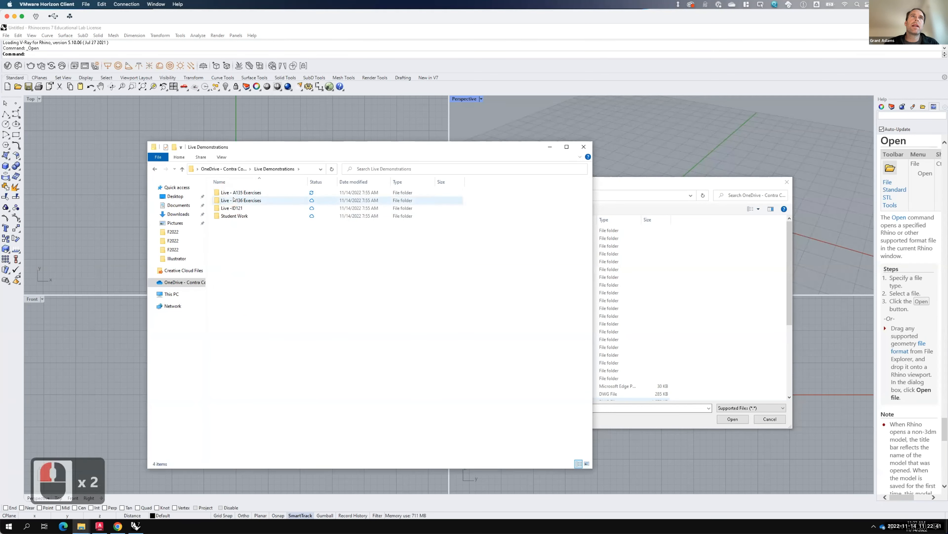
{"action": "double_click", "coordinate": [235, 200]}
{"action": "left_click", "coordinate": [235, 192]}
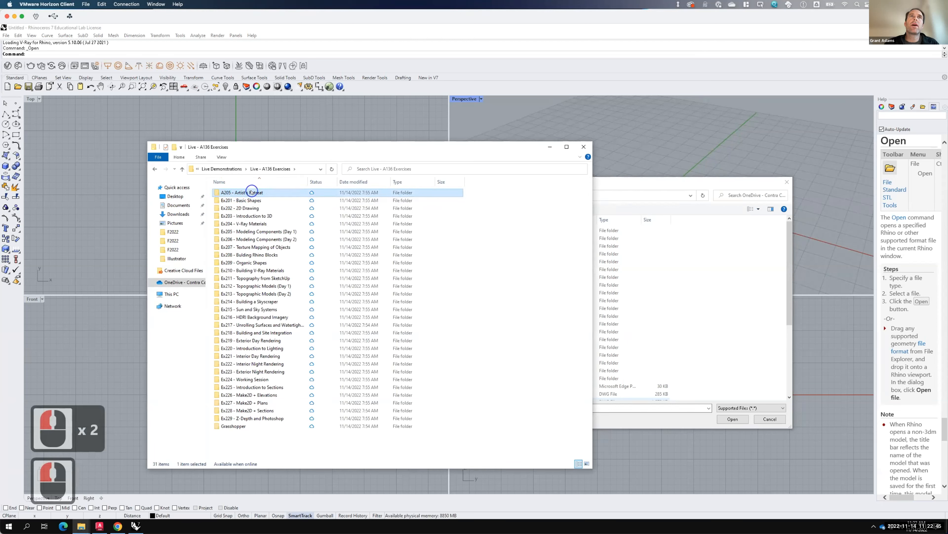
{"action": "right_click", "coordinate": [251, 192]}
{"action": "left_click", "coordinate": [304, 248]}
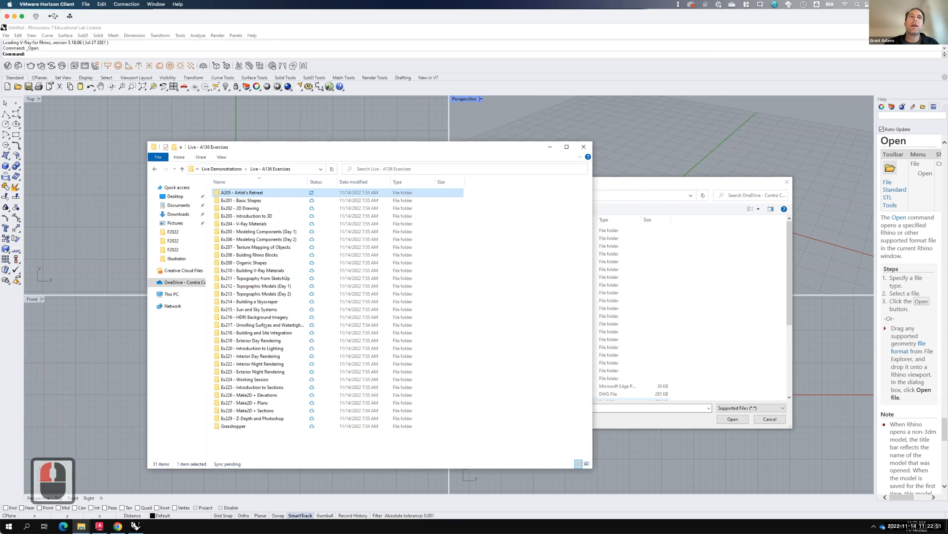
- Go to OneDrive's Resources folder and set its V-Ray folder to always be kept on this device
{"action": "left_click", "coordinate": [153, 169]}
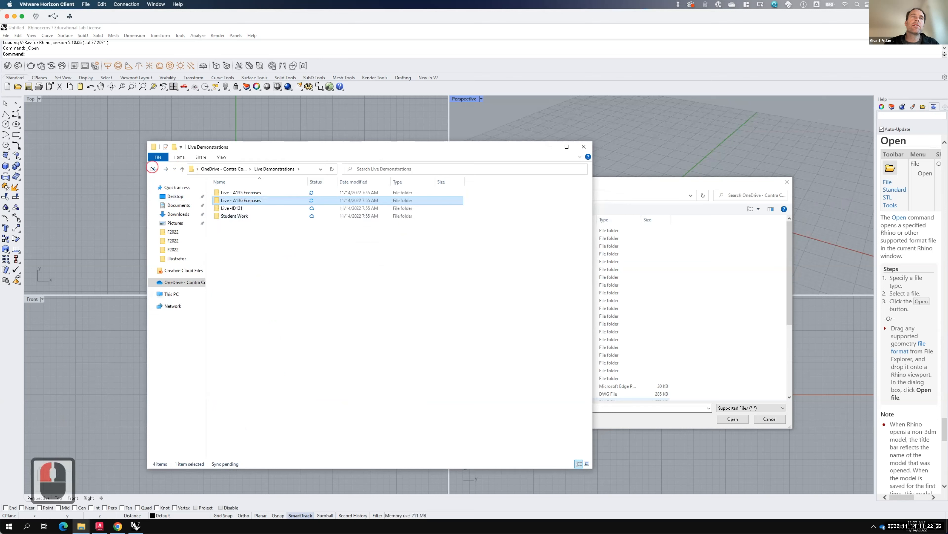
{"action": "left_click", "coordinate": [153, 169]}
{"action": "left_click", "coordinate": [230, 317]}
{"action": "double_click", "coordinate": [230, 317]}
{"action": "left_click", "coordinate": [226, 286]}
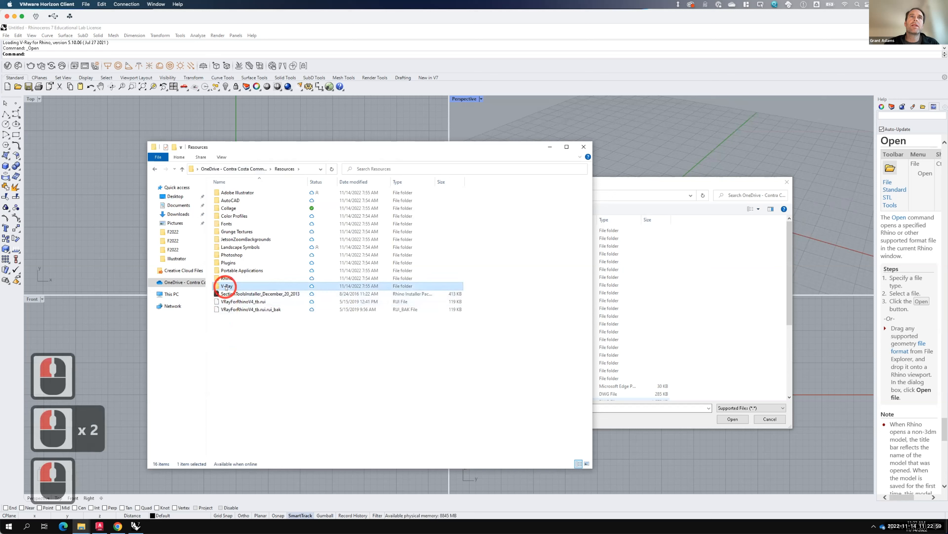
{"action": "right_click", "coordinate": [225, 286]}
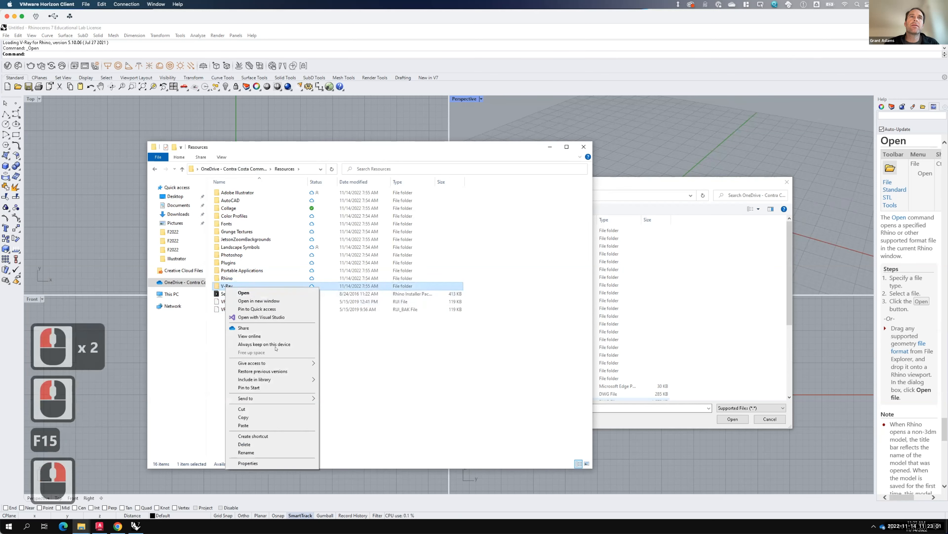
{"action": "left_click", "coordinate": [275, 346]}
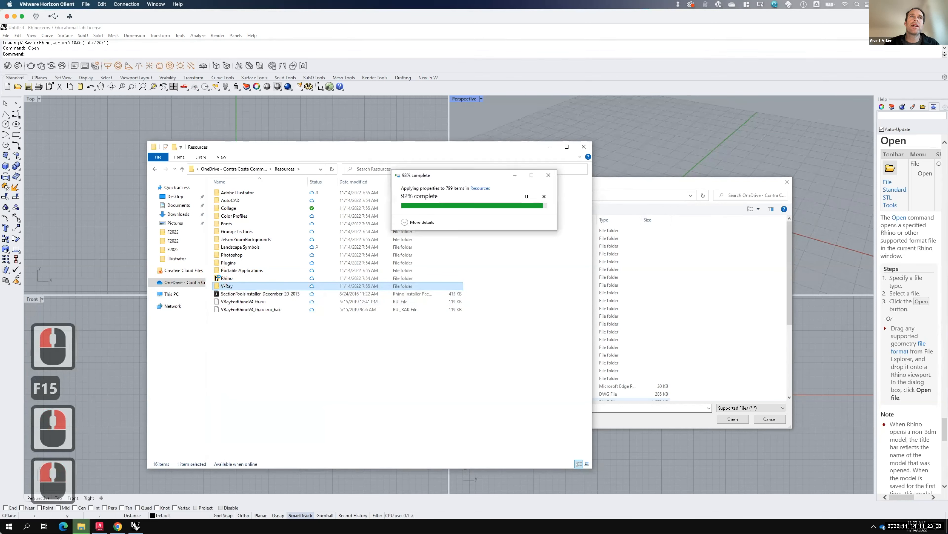
- Set the Rhino folder in Resources to always be kept on this device, leaving its name unedited
{"action": "left_click", "coordinate": [217, 278]}
{"action": "left_click", "coordinate": [224, 278]}
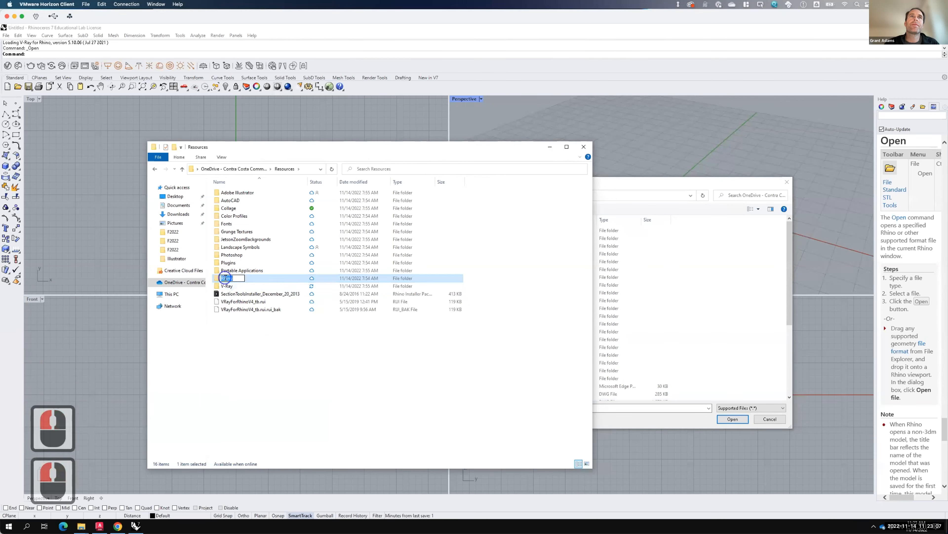
{"action": "right_click", "coordinate": [225, 278]}
{"action": "left_click", "coordinate": [215, 278]}
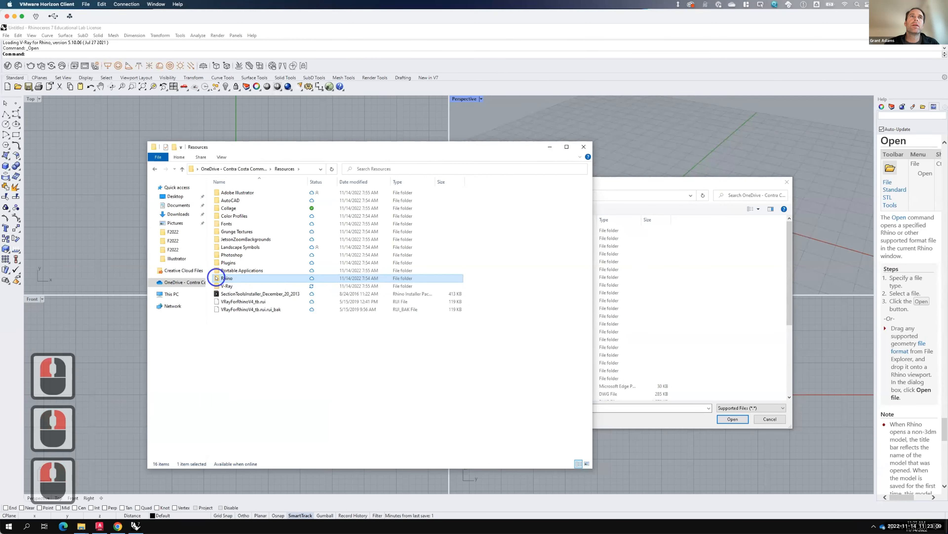
{"action": "right_click", "coordinate": [215, 277]}
{"action": "left_click", "coordinate": [259, 337]}
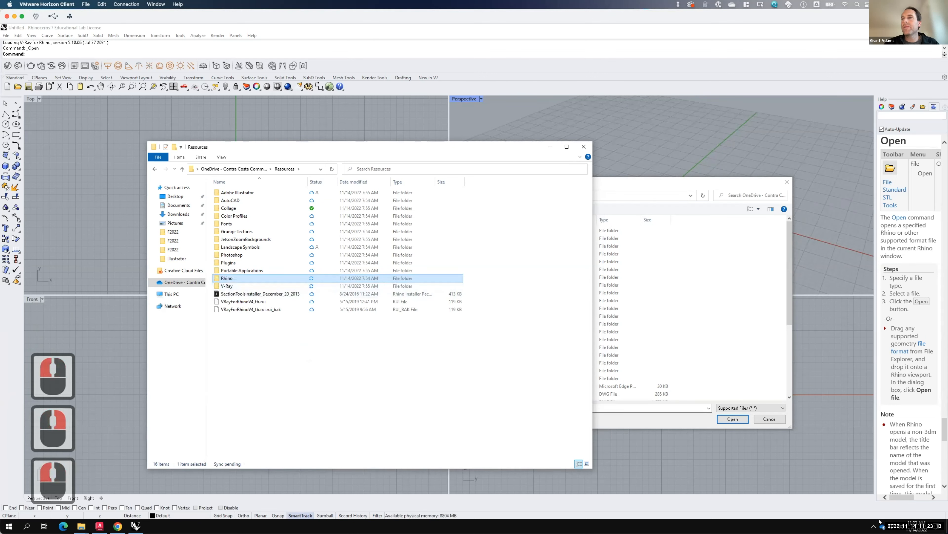
{"action": "mouse_move", "coordinate": [884, 526]}
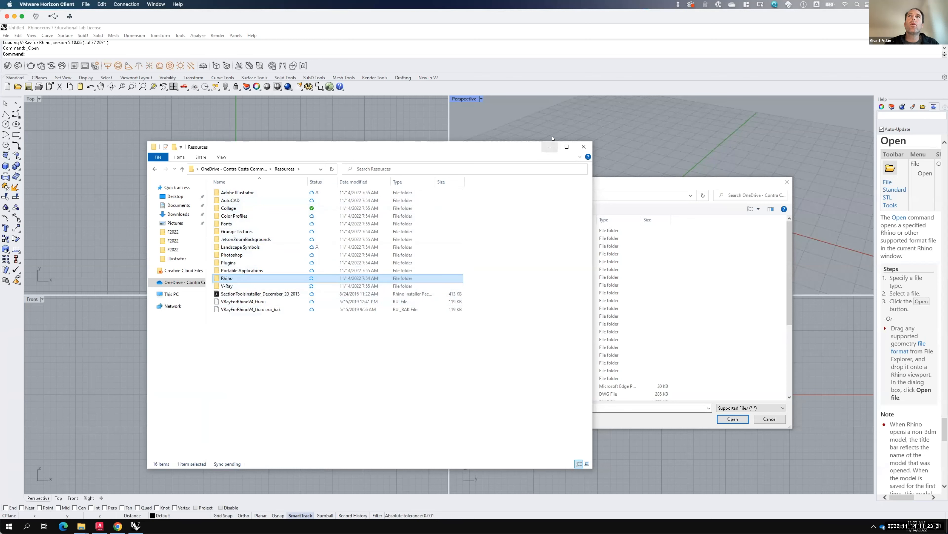
- Open the MasterSite_Ocean 3-D model from OneDrive's Live Demonstrations > Live - A136 Exercises > A205 - Artist's Retreat > F2022 folder
{"action": "left_click", "coordinate": [550, 144]}
{"action": "left_click_drag", "start_coordinate": [472, 185], "coordinate": [333, 167]}
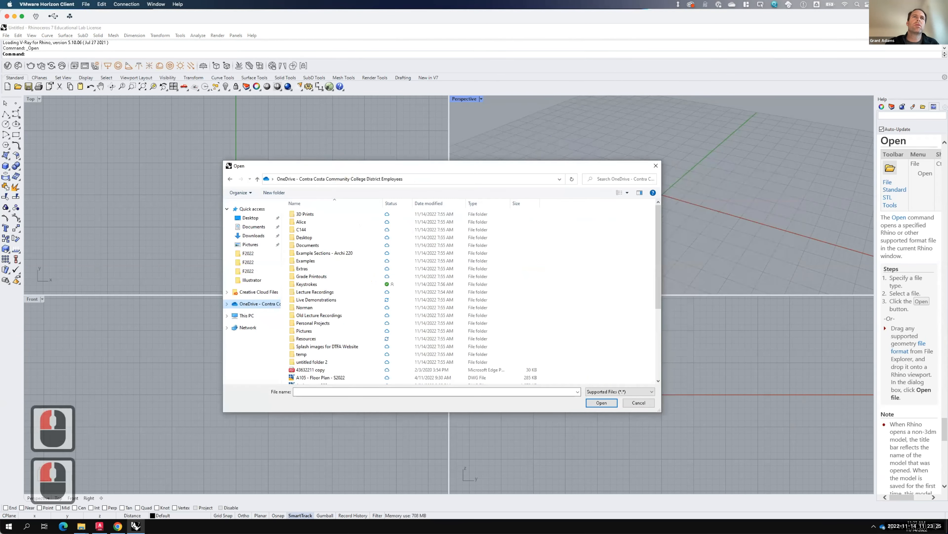
{"action": "double_click", "coordinate": [314, 300]}
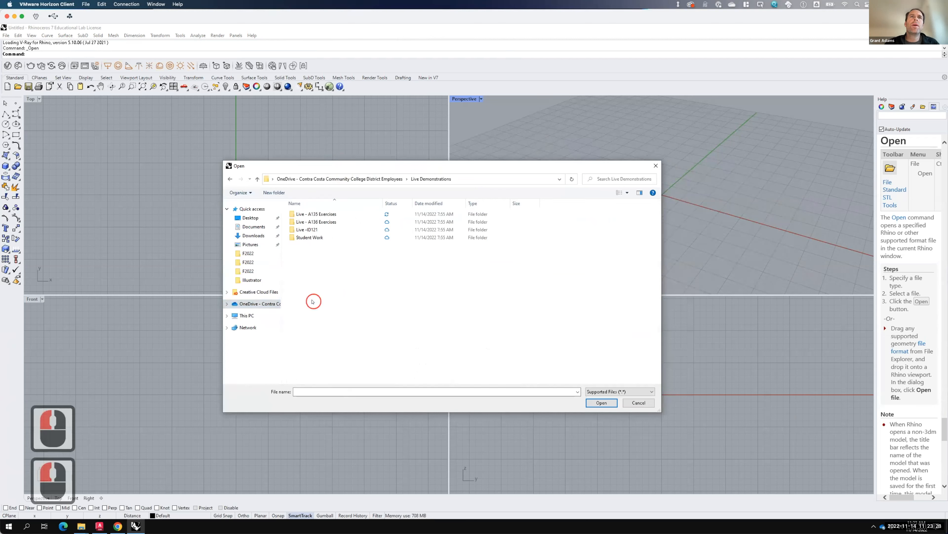
{"action": "double_click", "coordinate": [314, 222]}
{"action": "scroll", "coordinate": [318, 295], "scroll_direction": "down", "scroll_amount": 5}
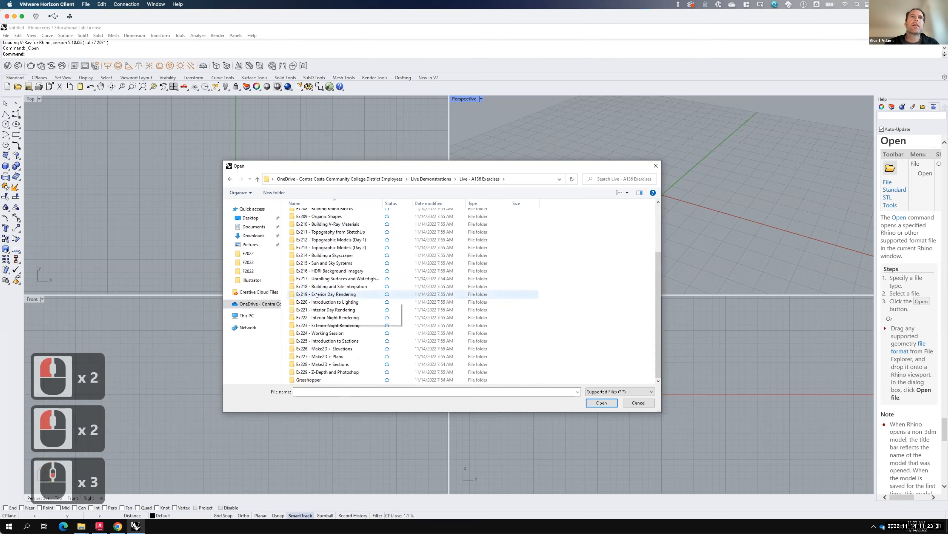
{"action": "scroll", "coordinate": [318, 294], "scroll_direction": "up", "scroll_amount": 5}
{"action": "scroll", "coordinate": [313, 210], "scroll_direction": "up", "scroll_amount": 2}
{"action": "double_click", "coordinate": [313, 211]}
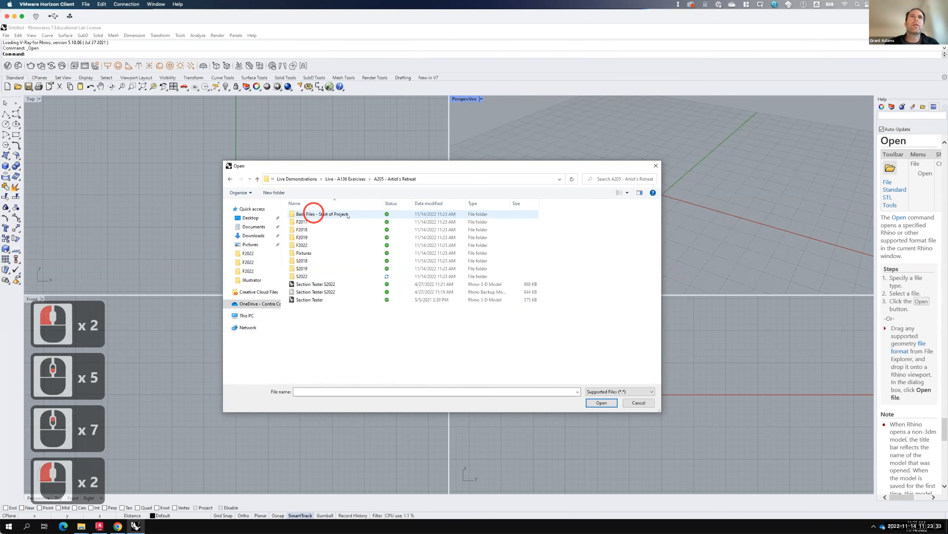
{"action": "double_click", "coordinate": [303, 245]}
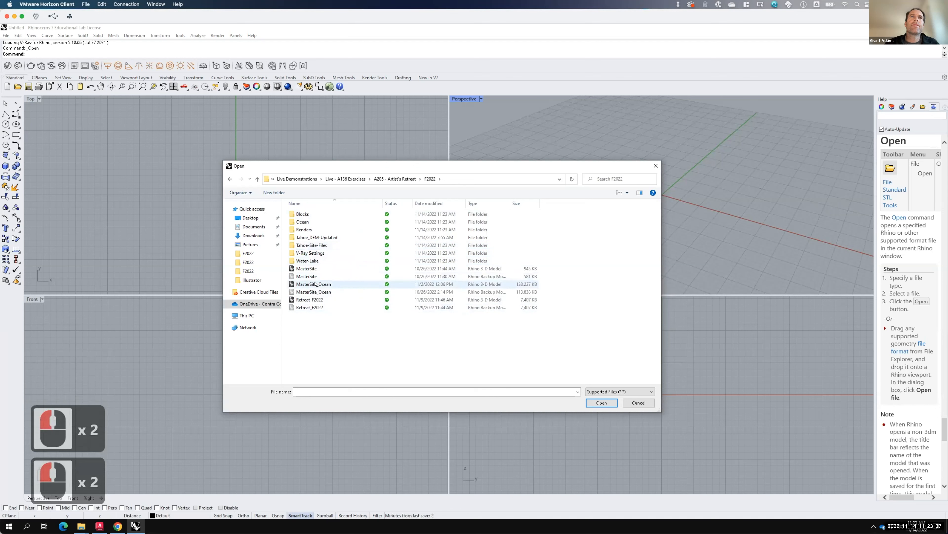
{"action": "left_click", "coordinate": [330, 284]}
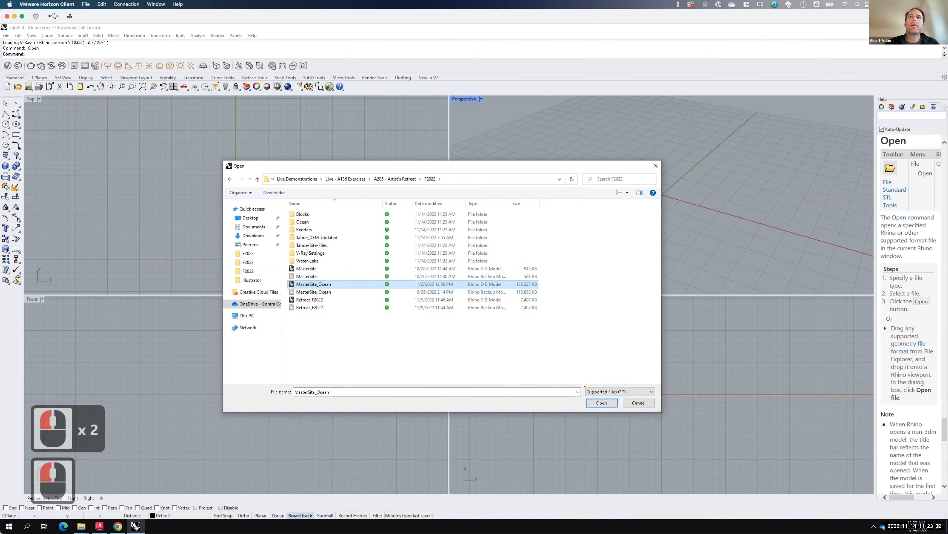
{"action": "left_click", "coordinate": [602, 403]}
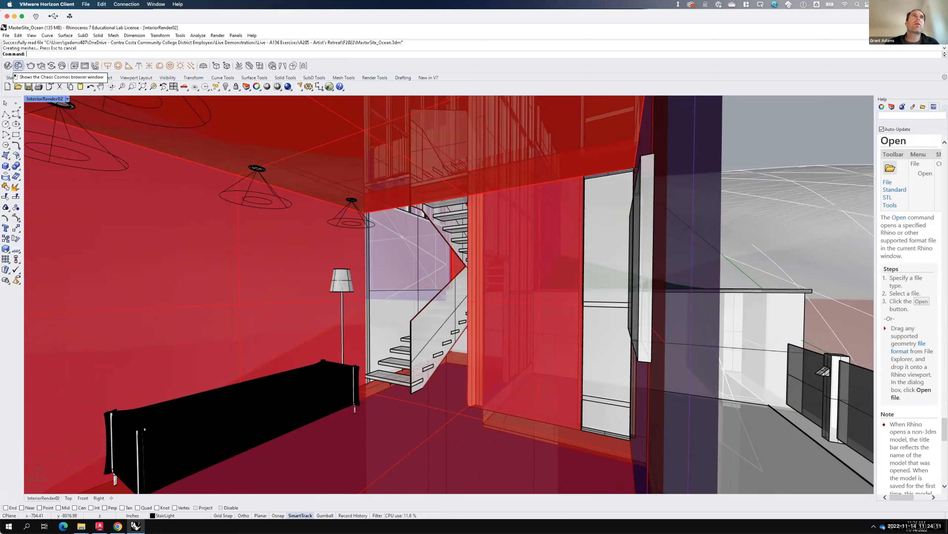
- Make V-Ray for Rhino the current renderer and open the V-Ray Asset Editor
{"action": "left_click", "coordinate": [7, 65]}
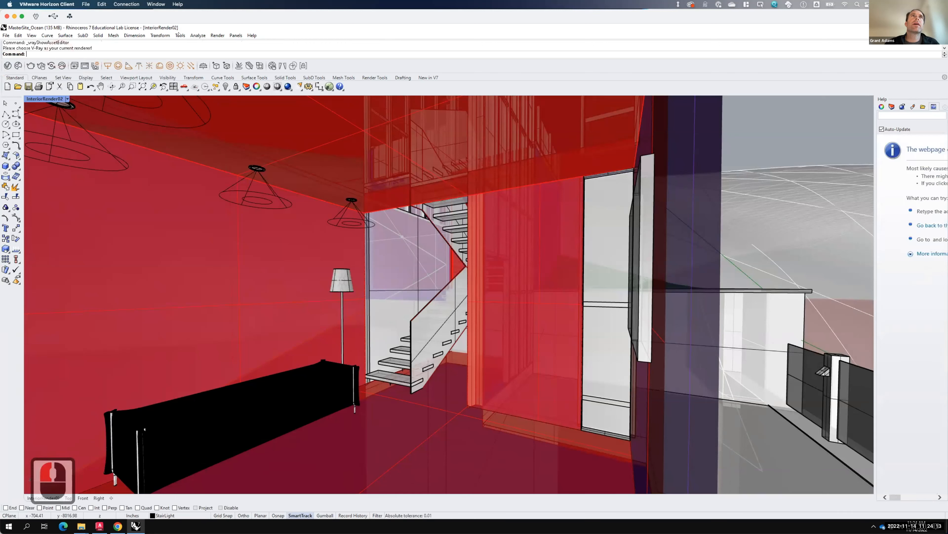
{"action": "left_click", "coordinate": [217, 36]}
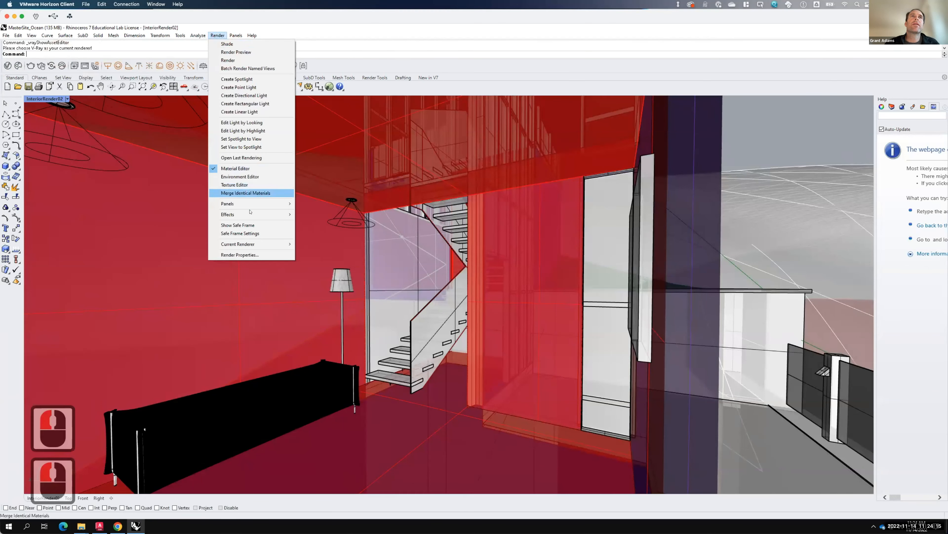
{"action": "mouse_move", "coordinate": [243, 243]}
{"action": "left_click", "coordinate": [324, 260]}
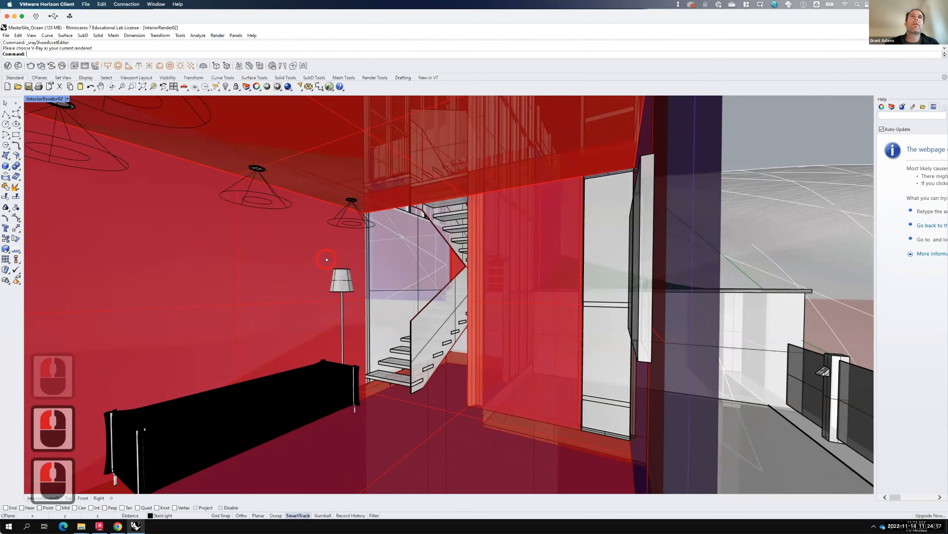
{"action": "left_click", "coordinate": [8, 67]}
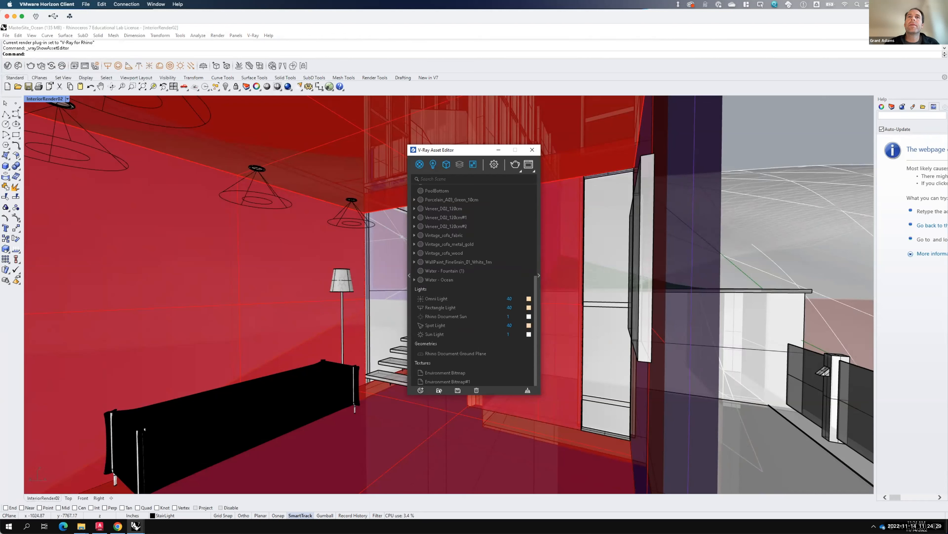
- Load Night Render Settings.vropt into V-Ray's render settings from the A205 - Artist's Retreat > F2022 > V-Ray Settings folder
{"action": "left_click", "coordinate": [495, 164]}
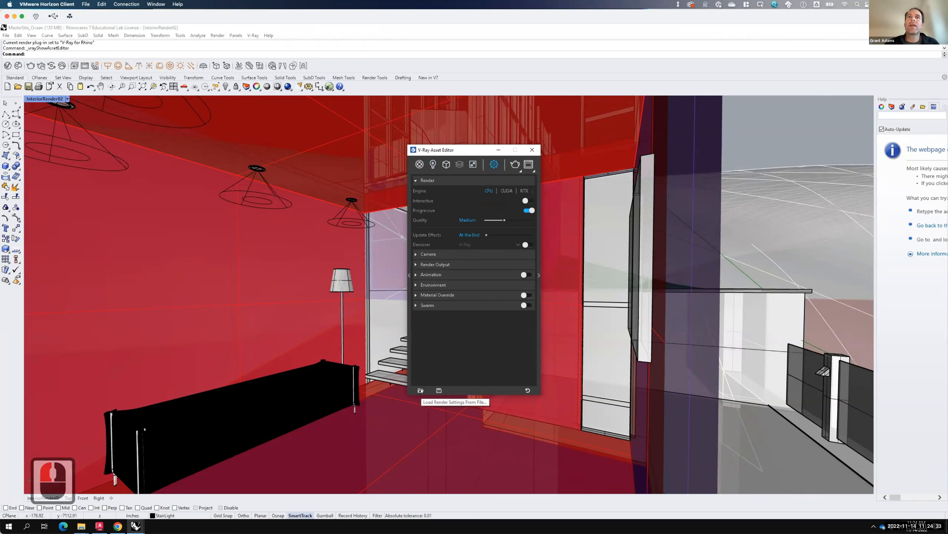
{"action": "left_click", "coordinate": [421, 391]}
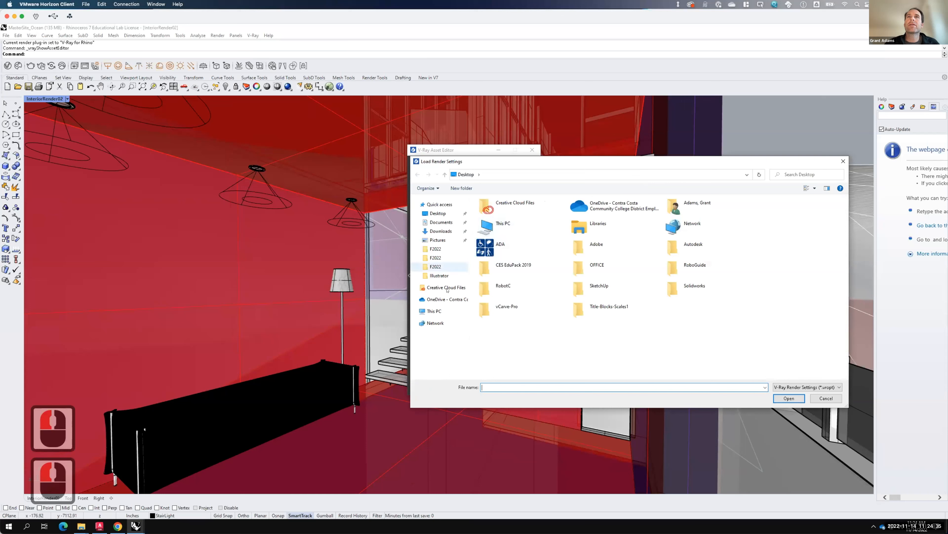
{"action": "left_click", "coordinate": [442, 299]}
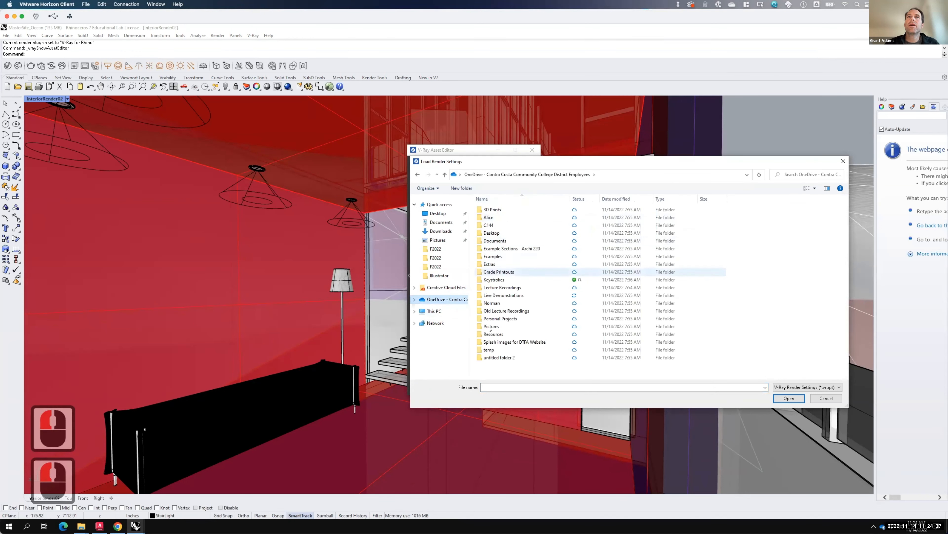
{"action": "double_click", "coordinate": [502, 294]}
{"action": "double_click", "coordinate": [501, 217]}
{"action": "double_click", "coordinate": [495, 218]}
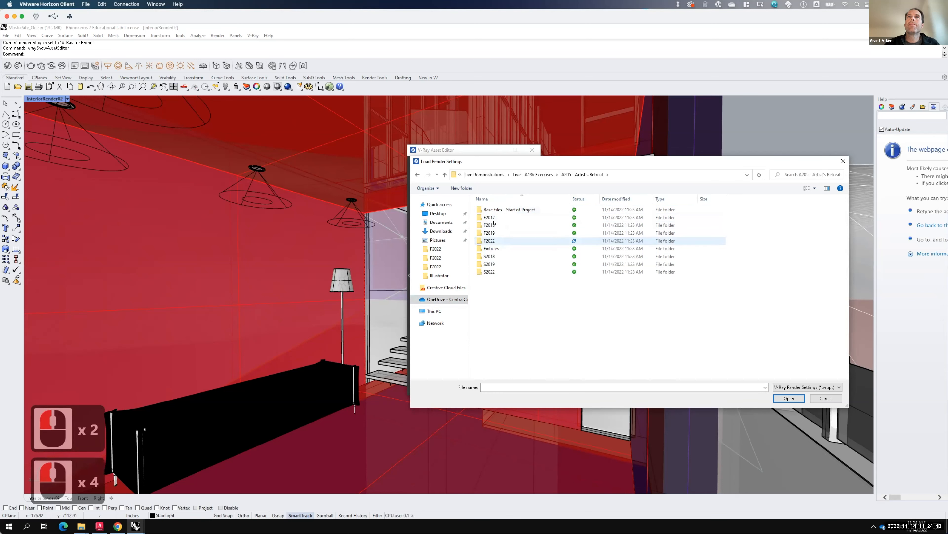
{"action": "double_click", "coordinate": [494, 239]}
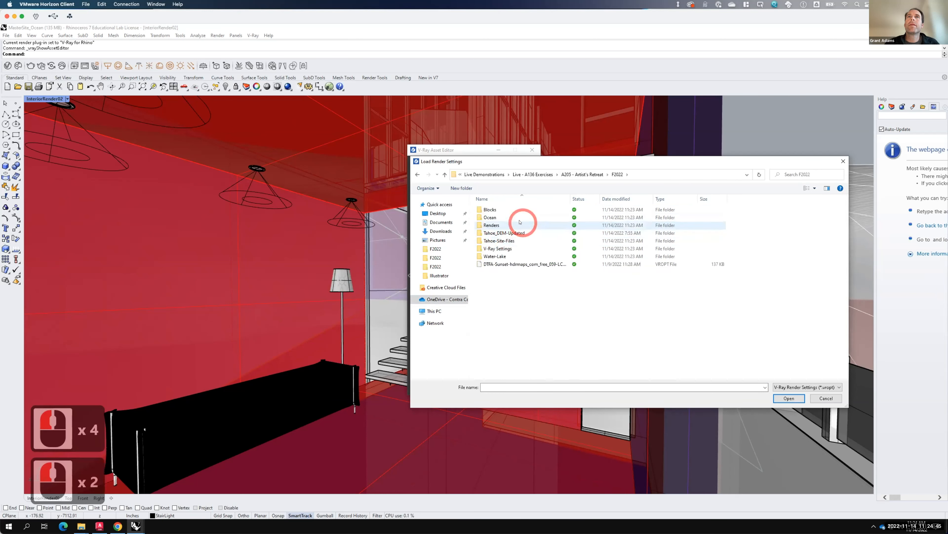
{"action": "double_click", "coordinate": [499, 249]}
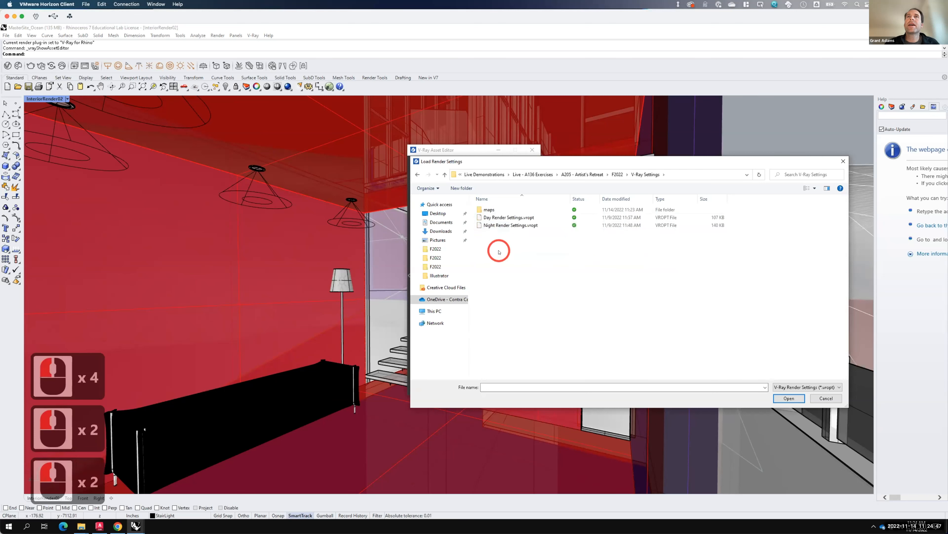
{"action": "left_click", "coordinate": [498, 225]}
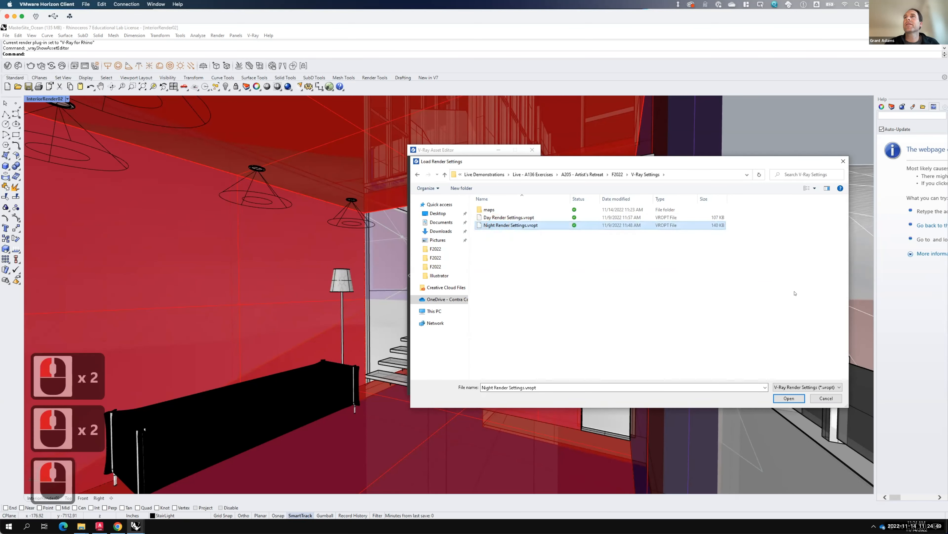
{"action": "left_click", "coordinate": [792, 398]}
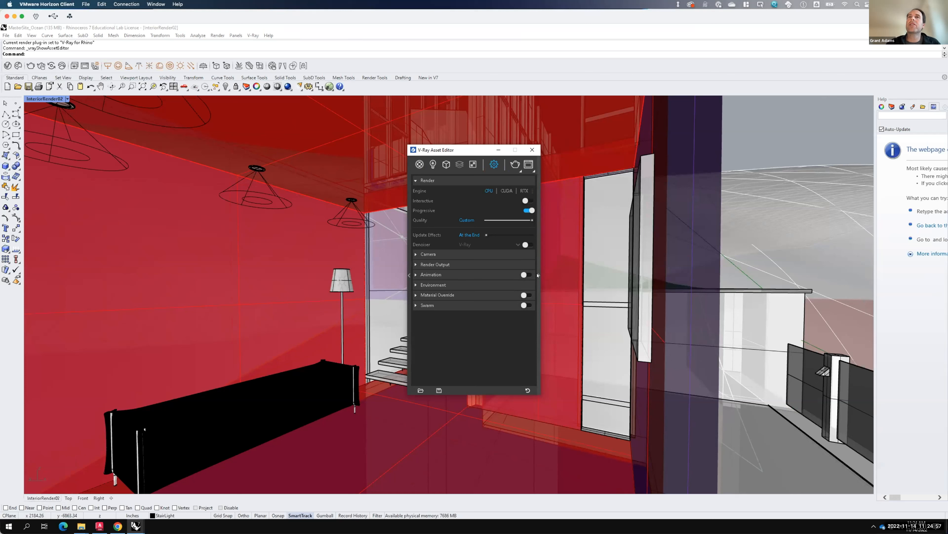
- Check the advanced render parameters in the V-Ray Asset Editor, collapse them again, and move the editor aside
{"action": "key", "text": "F15"}
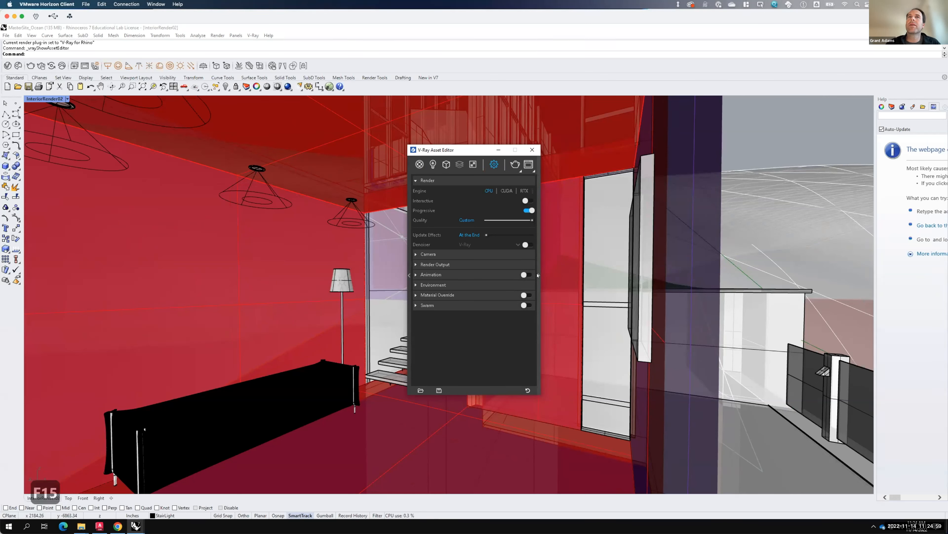
{"action": "left_click", "coordinate": [538, 275]}
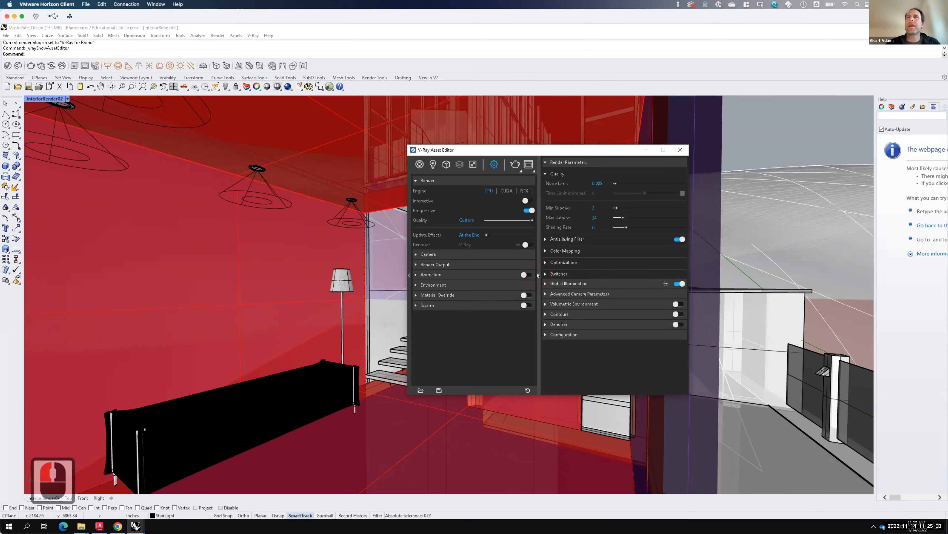
{"action": "left_click", "coordinate": [538, 275]}
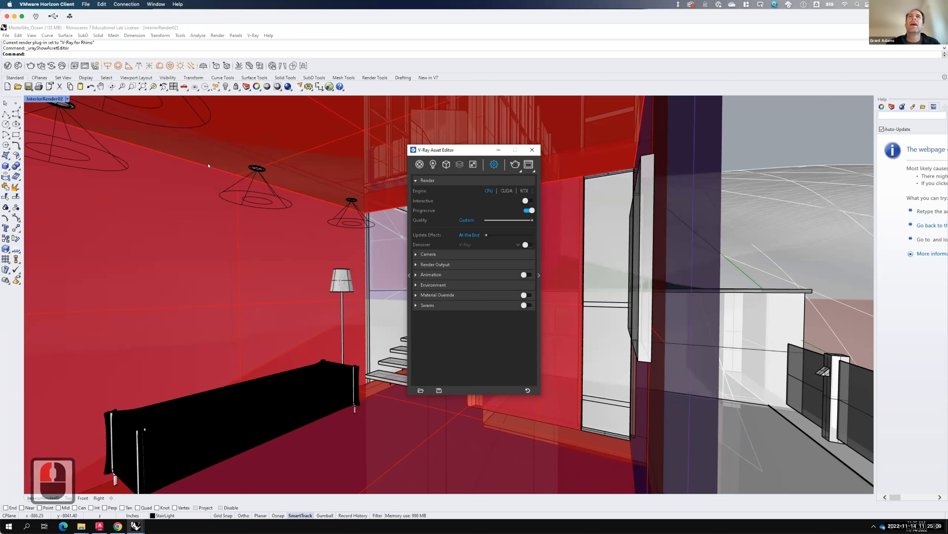
{"action": "left_click_drag", "start_coordinate": [422, 151], "coordinate": [364, 152]}
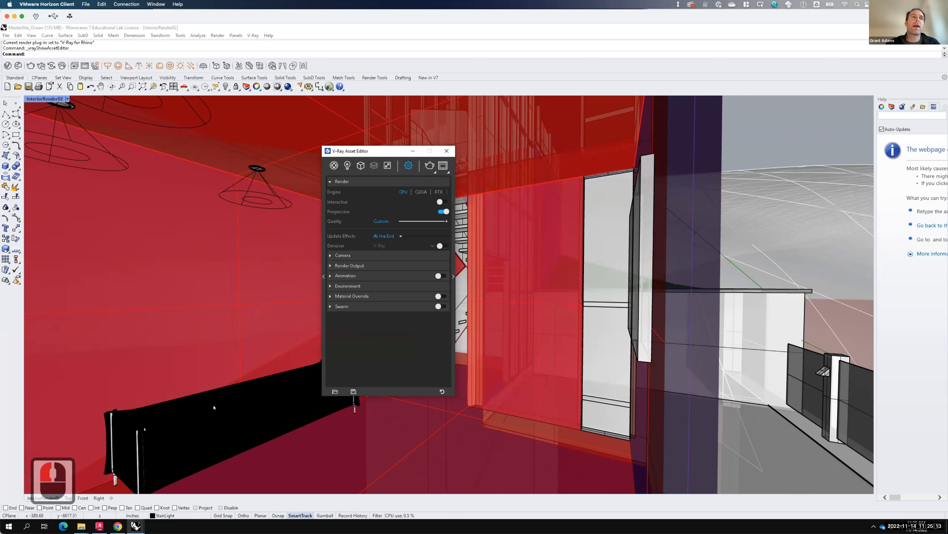
- Switch to Chrome and open the V-Ray Quick Rendering Setups resource on the Digital Tools for Designers & Architects site
{"action": "left_click", "coordinate": [117, 526]}
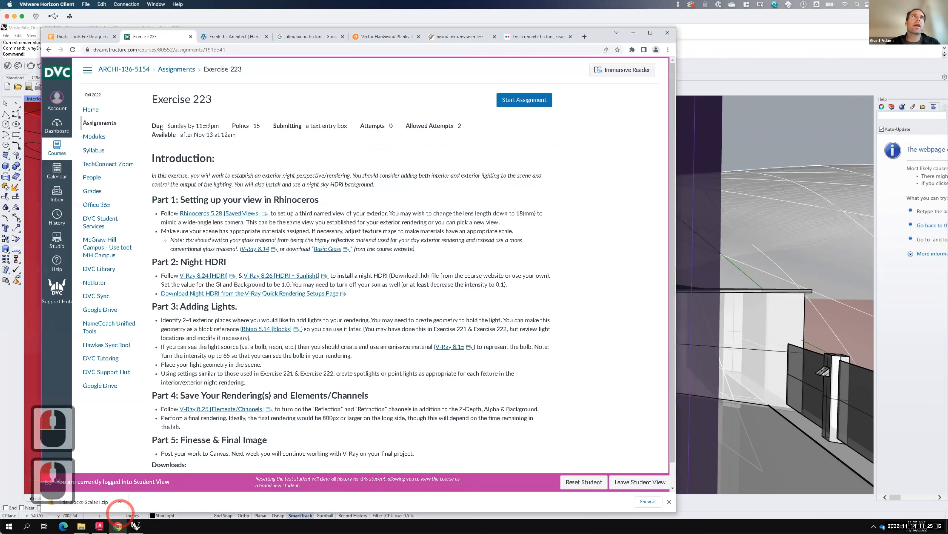
{"action": "left_click", "coordinate": [79, 37]}
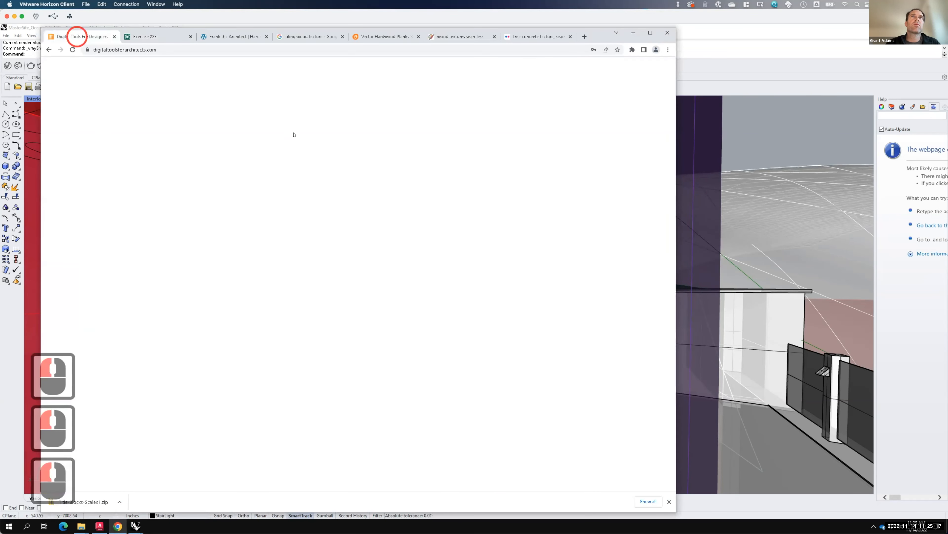
{"action": "mouse_move", "coordinate": [485, 141]}
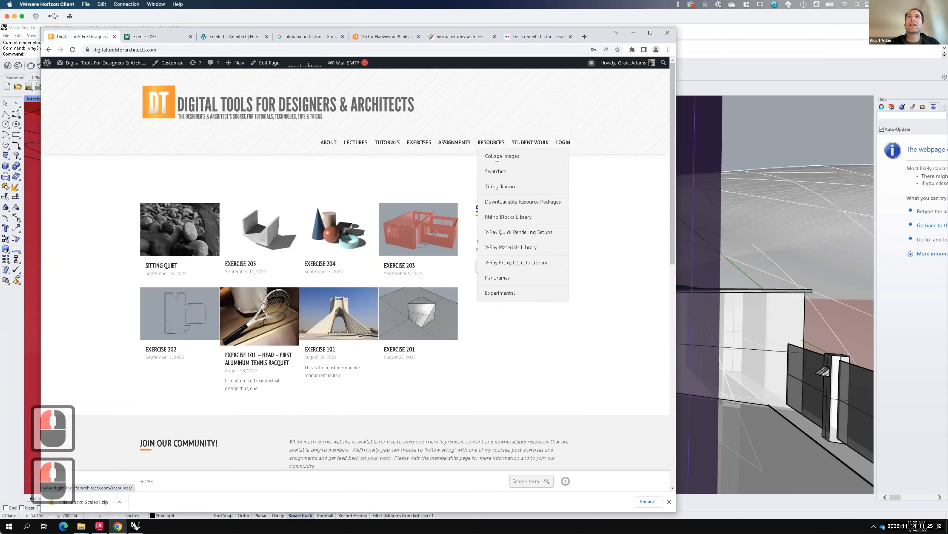
{"action": "mouse_move", "coordinate": [513, 254]}
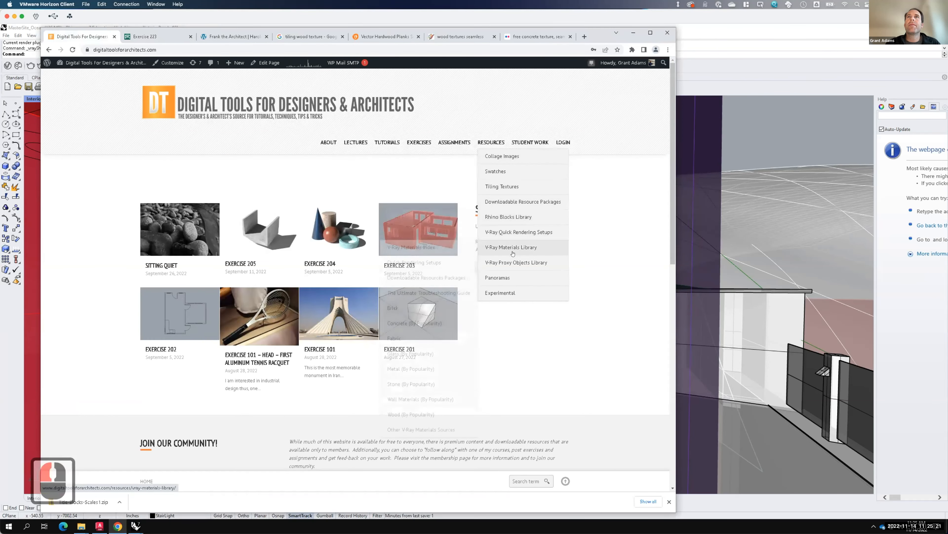
{"action": "left_click", "coordinate": [517, 230]}
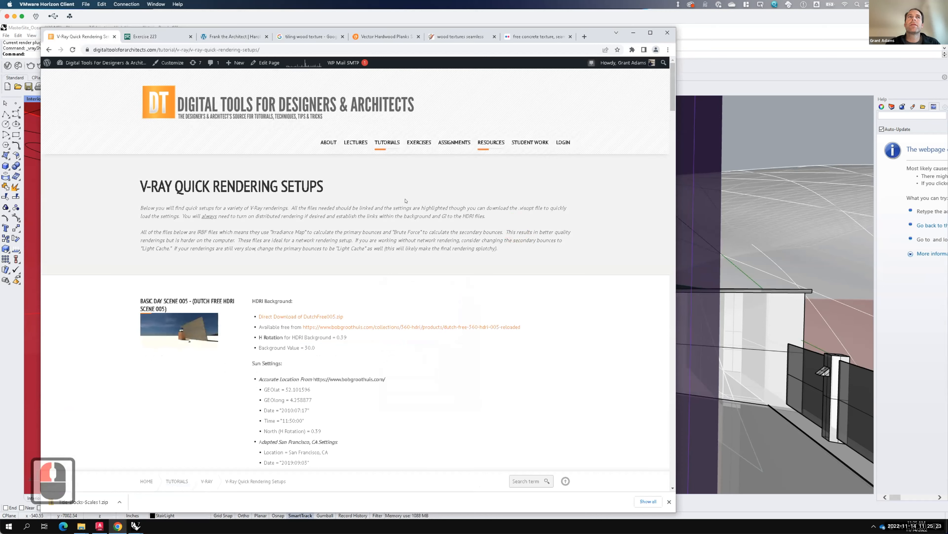
- Review the quick rendering setups, examining the HDRI, sun and camera settings for Basic Night Scene 1 and Basic Night Scene 2
{"action": "scroll", "coordinate": [407, 203], "scroll_direction": "down", "scroll_amount": 12}
{"action": "scroll", "coordinate": [406, 204], "scroll_direction": "down", "scroll_amount": 20}
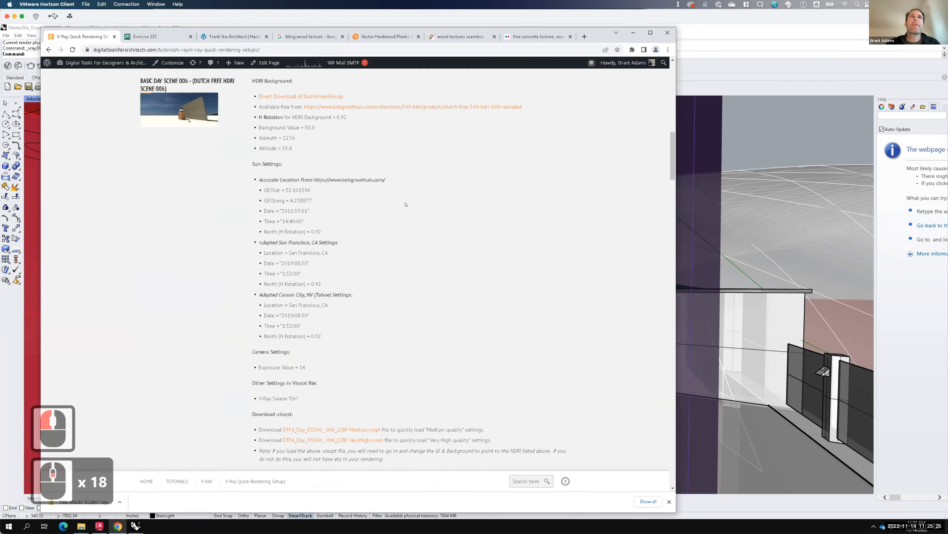
{"action": "scroll", "coordinate": [403, 203], "scroll_direction": "down", "scroll_amount": 17}
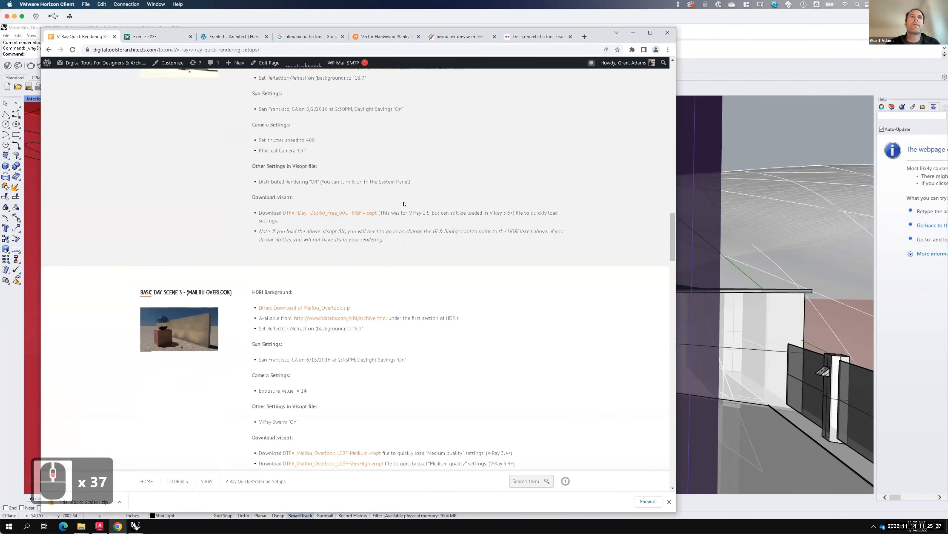
{"action": "scroll", "coordinate": [404, 201], "scroll_direction": "down", "scroll_amount": 12}
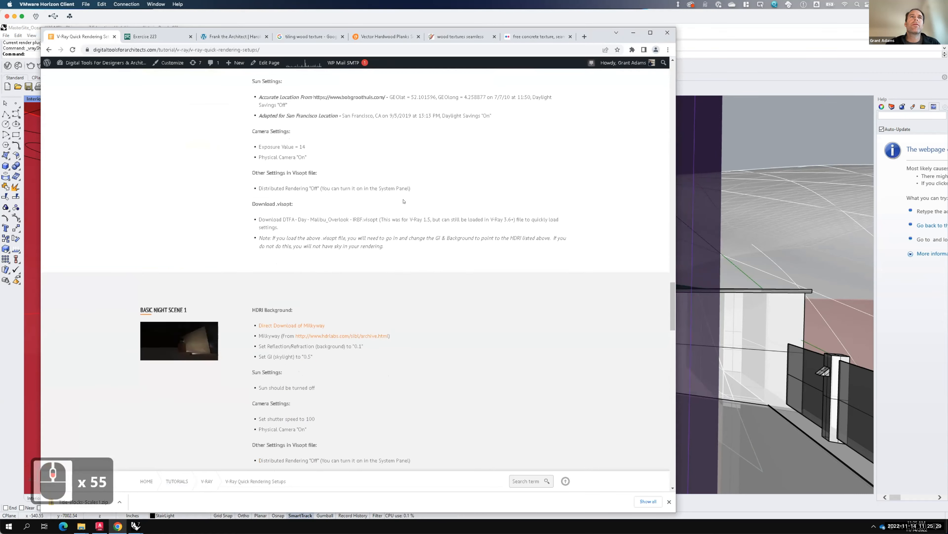
{"action": "scroll", "coordinate": [404, 201], "scroll_direction": "down", "scroll_amount": 4}
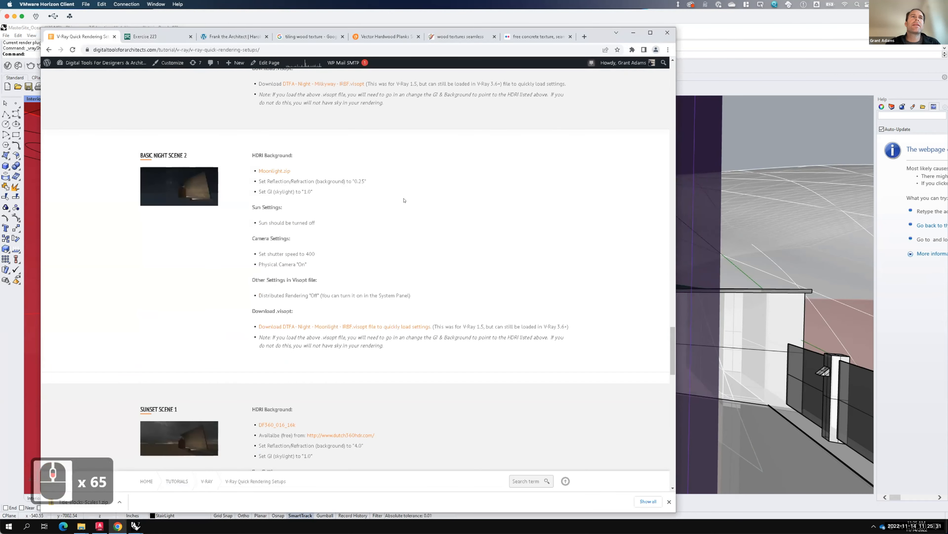
{"action": "scroll", "coordinate": [404, 200], "scroll_direction": "down", "scroll_amount": 4}
{"action": "scroll", "coordinate": [404, 201], "scroll_direction": "up", "scroll_amount": 11}
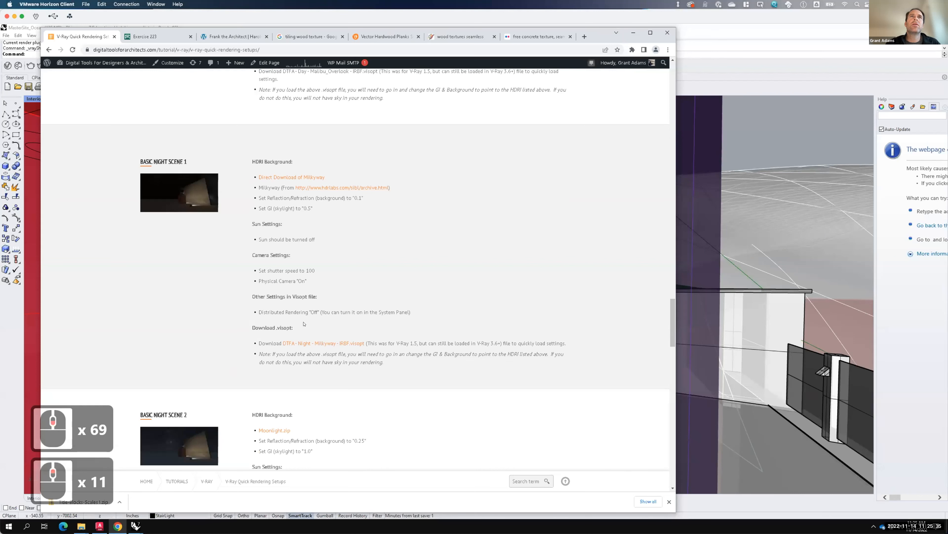
{"action": "scroll", "coordinate": [303, 324], "scroll_direction": "down", "scroll_amount": 2}
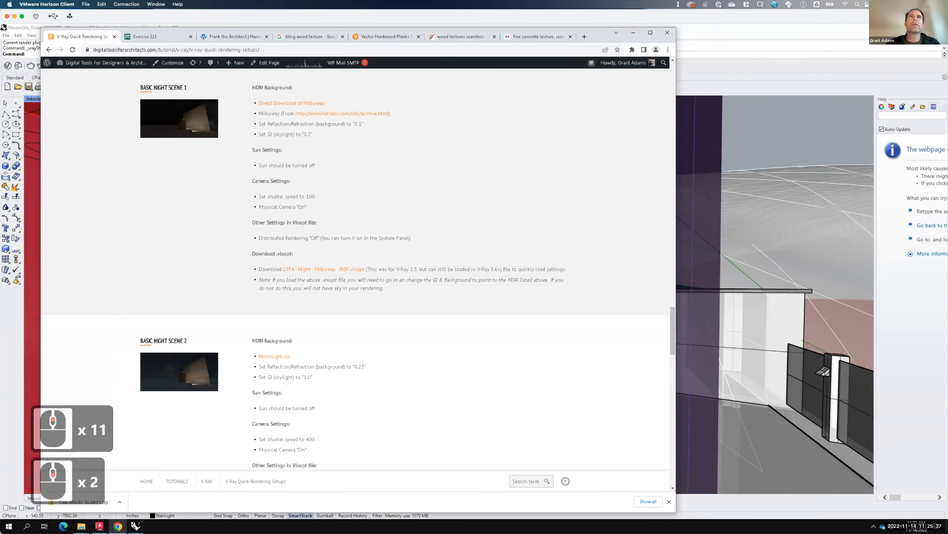
{"action": "scroll", "coordinate": [286, 335], "scroll_direction": "down", "scroll_amount": 2}
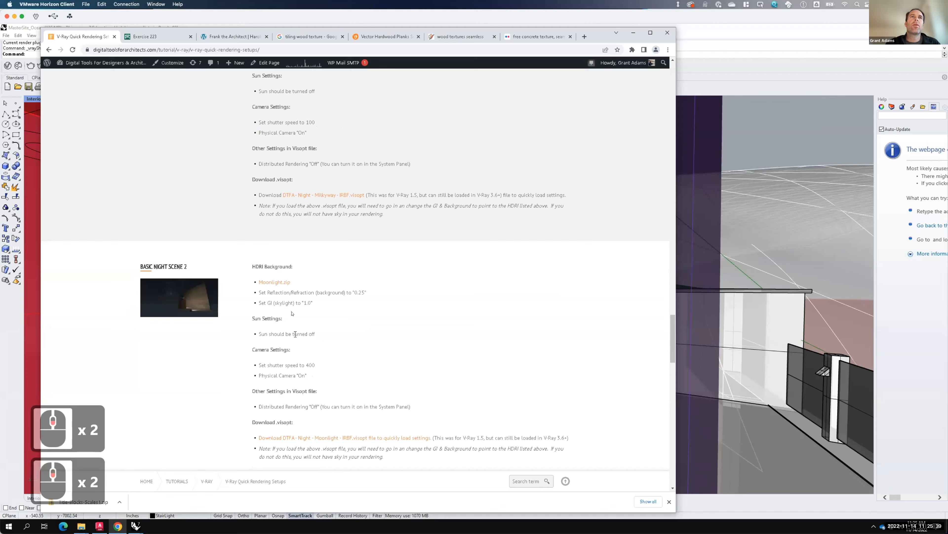
- Switch back to Rhino and clear the existing Background texture in V-Ray's Environment settings
{"action": "scroll", "coordinate": [251, 249], "scroll_direction": "down", "scroll_amount": 1}
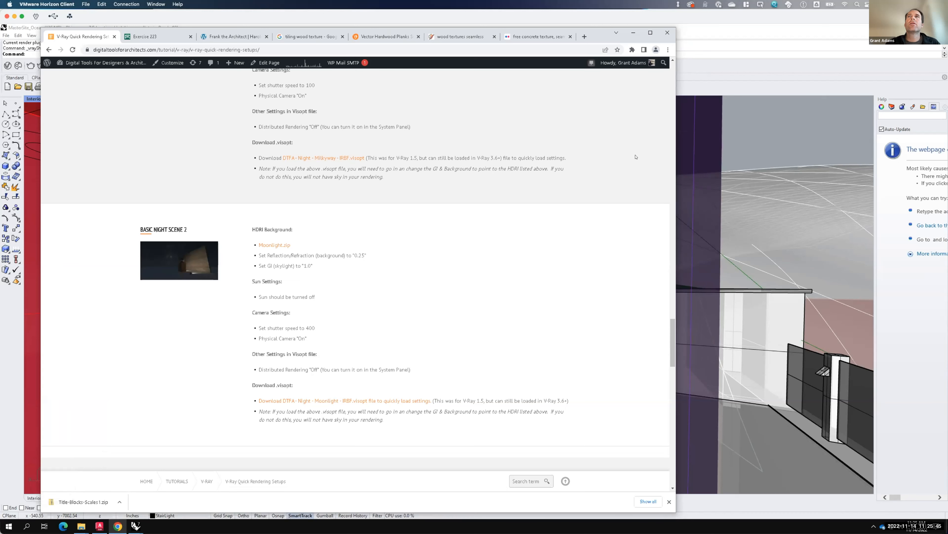
{"action": "left_click", "coordinate": [695, 69]}
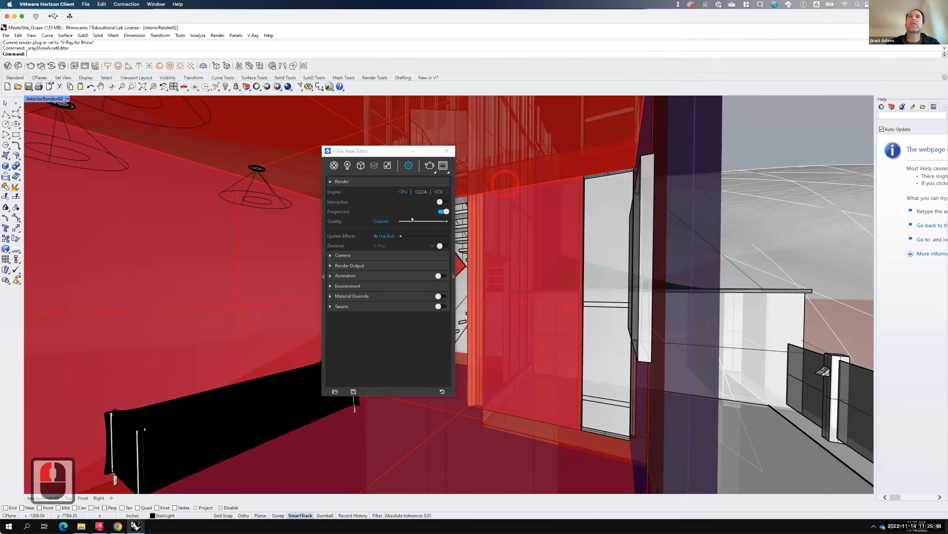
{"action": "left_click", "coordinate": [329, 287]}
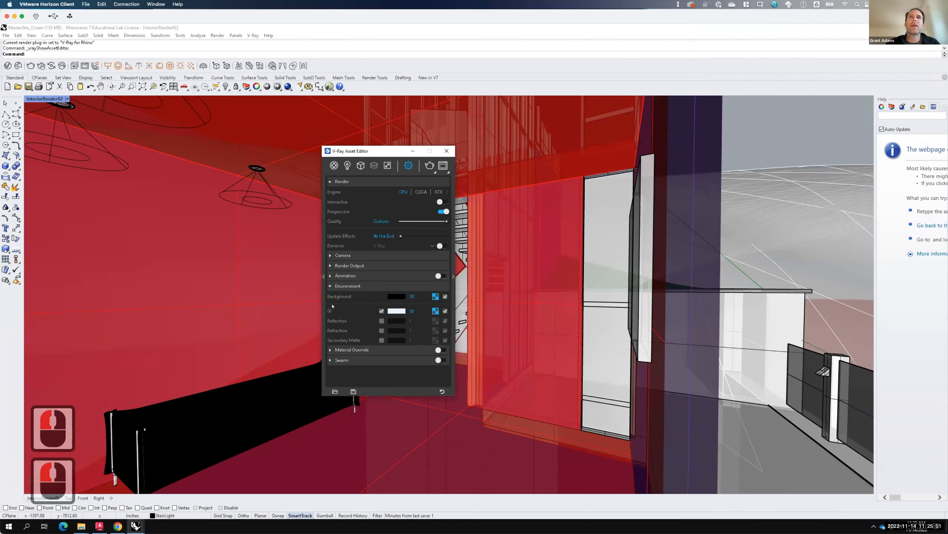
{"action": "right_click", "coordinate": [435, 296]}
{"action": "left_click", "coordinate": [418, 320]}
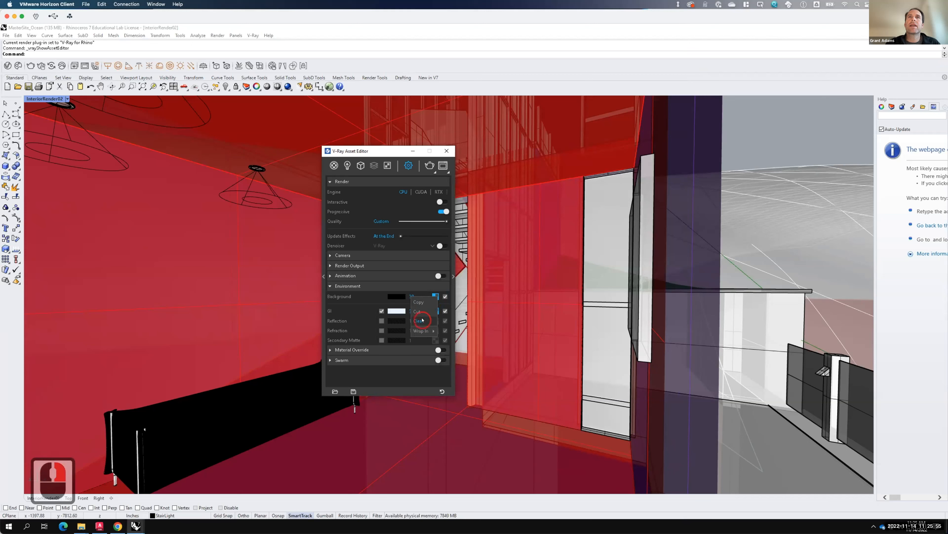
{"action": "key", "text": "F15"}
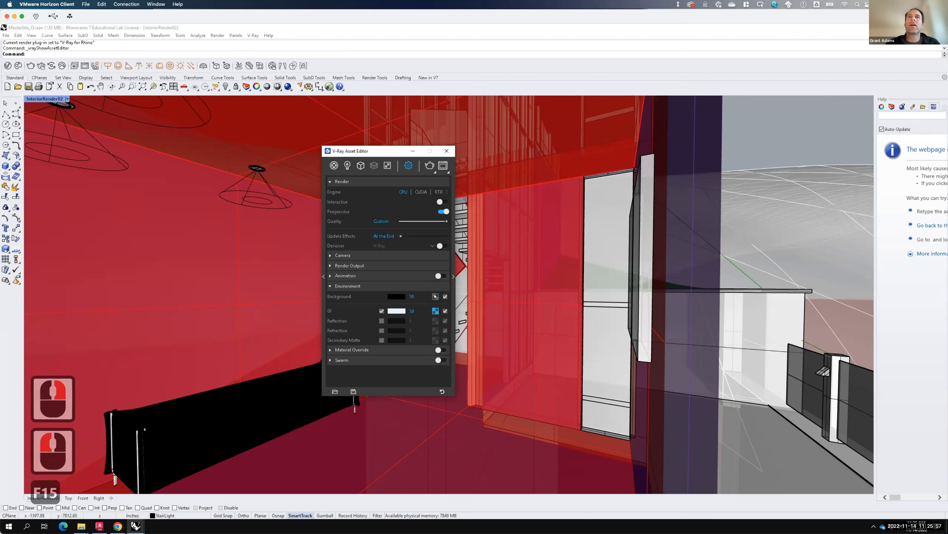
- Choose a Bitmap texture for the environment Background and browse to Resources > V-Ray > V-Ray HDRI > Night HDRIs > Moonlight
{"action": "left_click", "coordinate": [435, 296]}
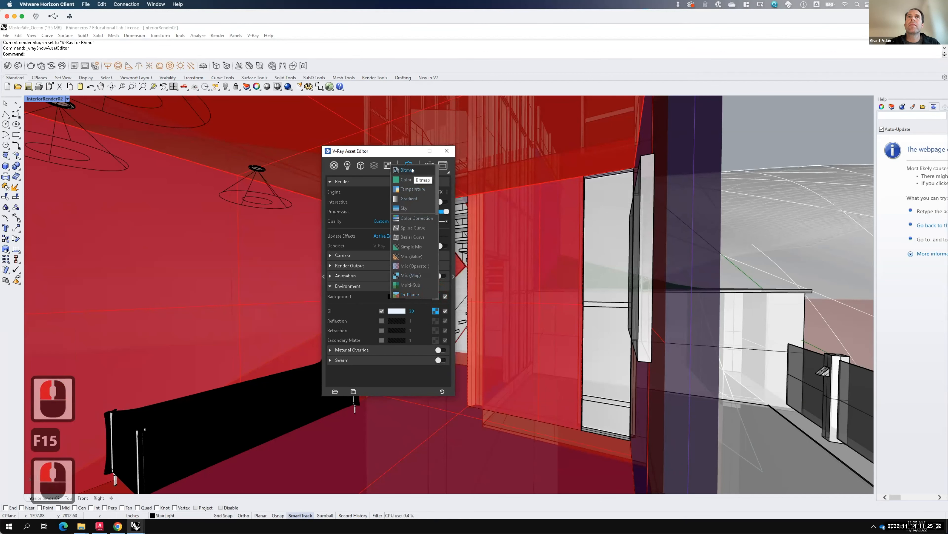
{"action": "left_click", "coordinate": [412, 170]}
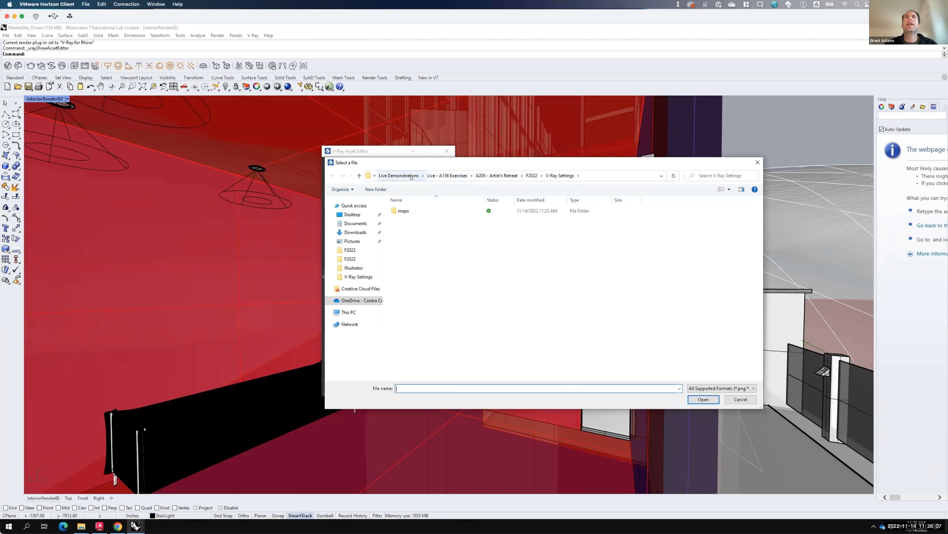
{"action": "left_click", "coordinate": [399, 175]}
{"action": "left_click", "coordinate": [429, 176]}
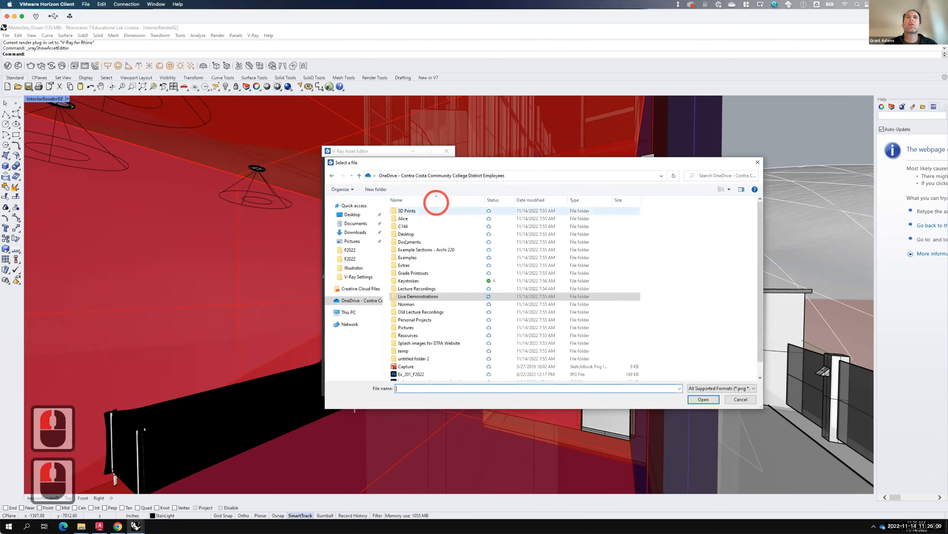
{"action": "double_click", "coordinate": [411, 335]}
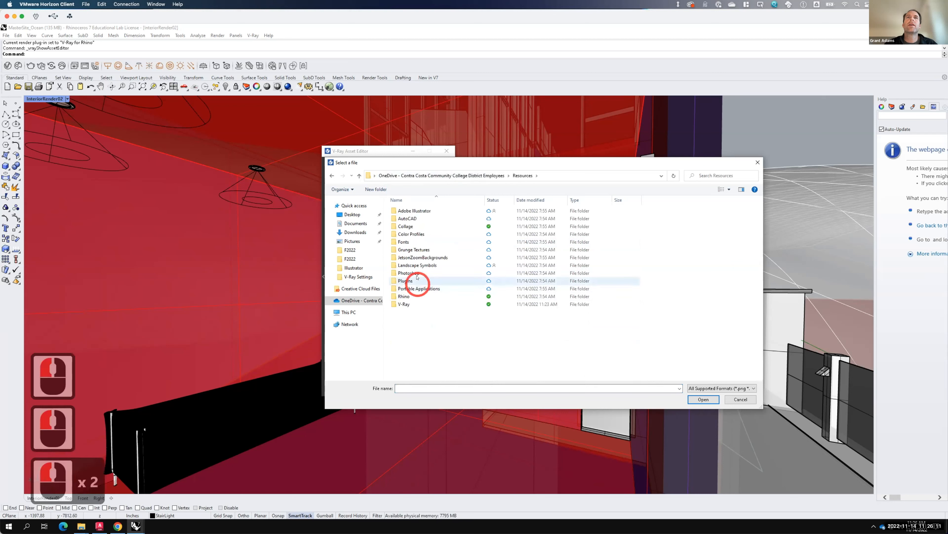
{"action": "double_click", "coordinate": [405, 305]}
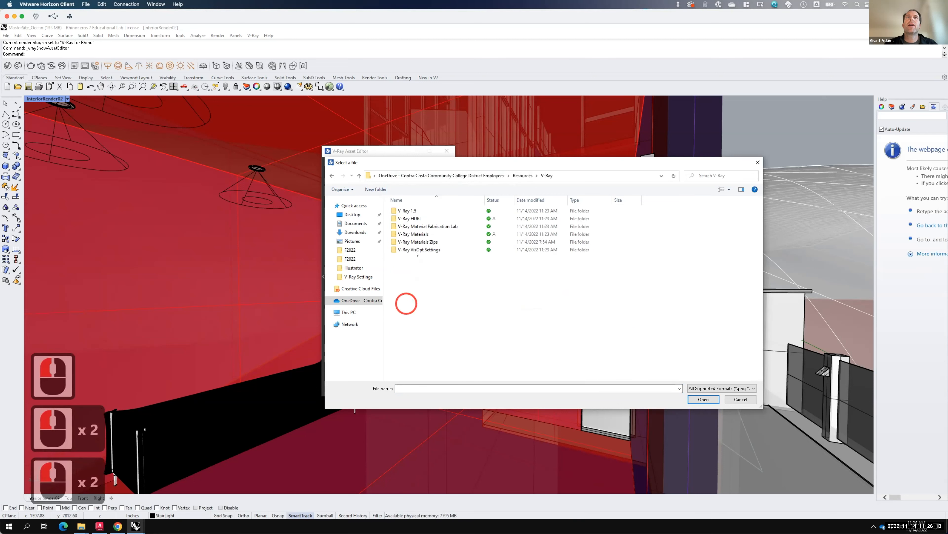
{"action": "double_click", "coordinate": [413, 219]}
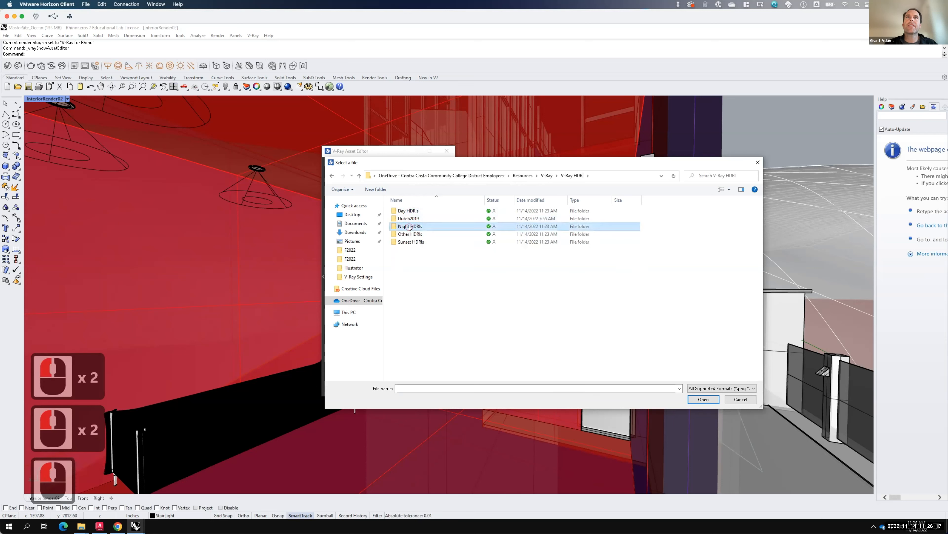
{"action": "double_click", "coordinate": [409, 226]}
{"action": "left_click", "coordinate": [410, 219]}
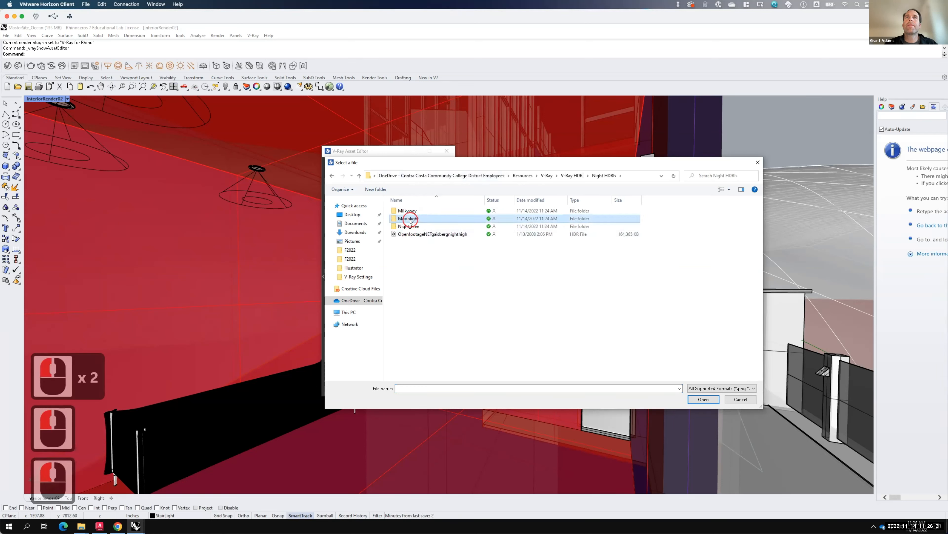
{"action": "double_click", "coordinate": [411, 219]}
- Load the moonlight HDR file as the Background bitmap, check its preview, and return to the render settings
{"action": "left_click", "coordinate": [416, 221]}
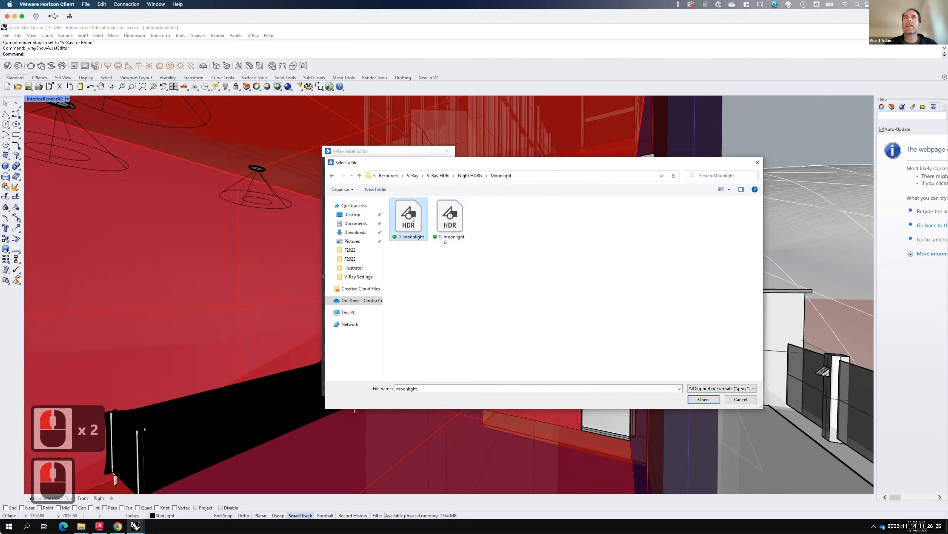
{"action": "left_click", "coordinate": [704, 399]}
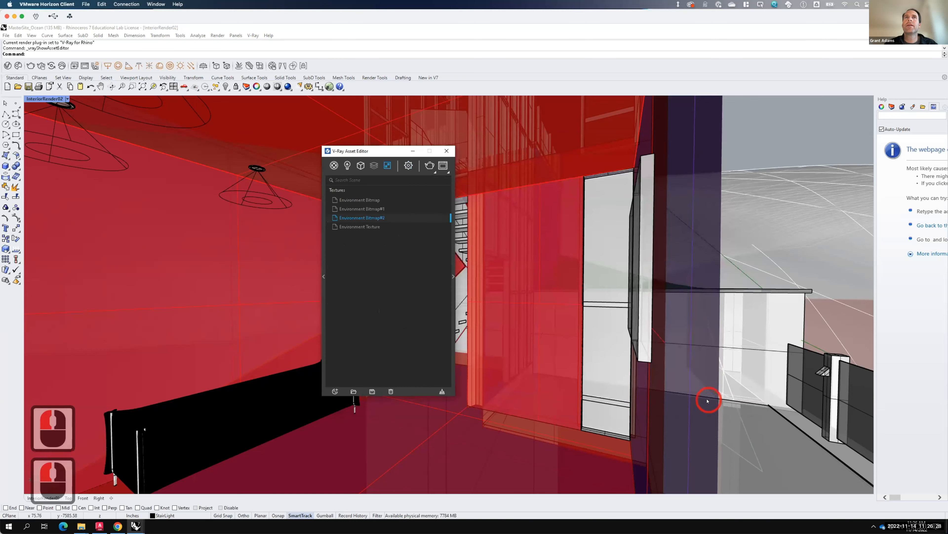
{"action": "left_click", "coordinate": [453, 276]}
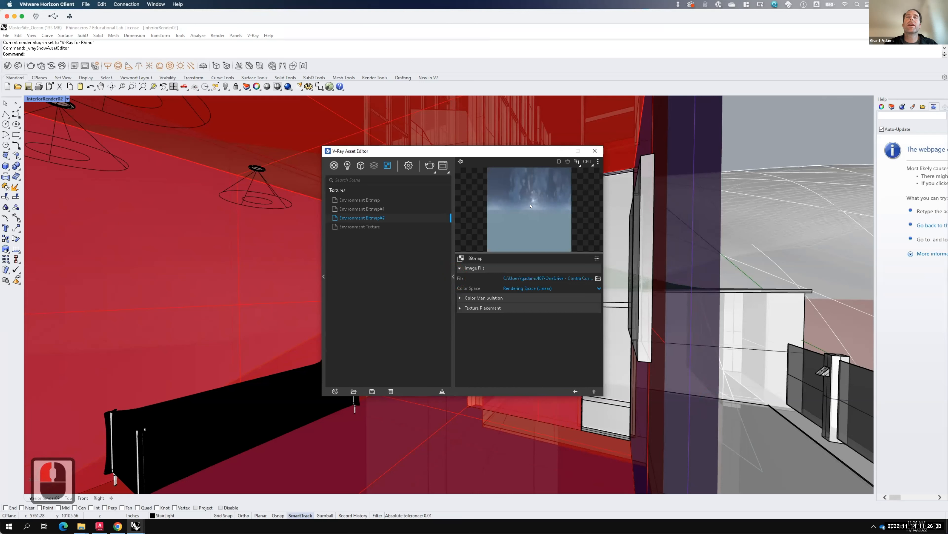
{"action": "left_click", "coordinate": [409, 164]}
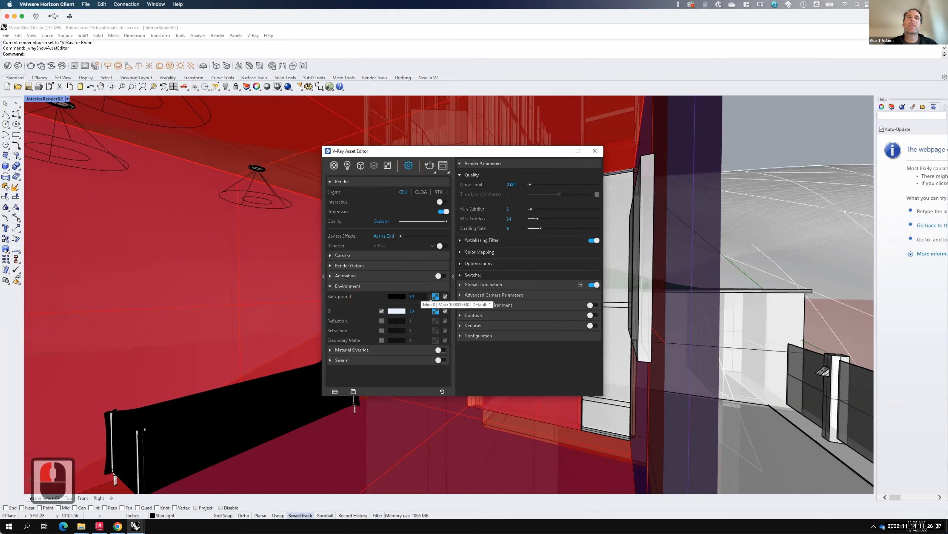
- Look up the Basic Night Scene 2 background value in Chrome, switch back to Rhino and set the environment Background intensity to .25
{"action": "left_click", "coordinate": [118, 525]}
{"action": "left_click", "coordinate": [202, 352]}
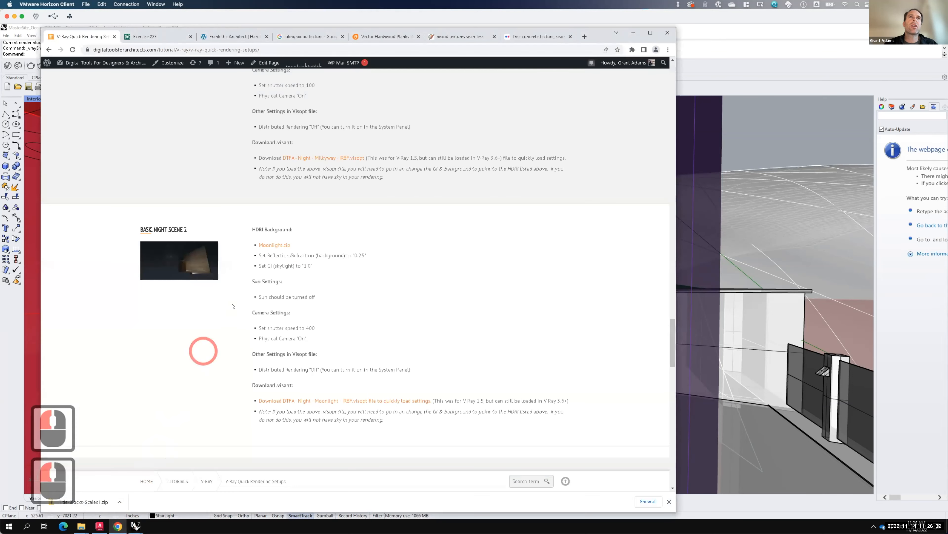
{"action": "left_click_drag", "start_coordinate": [258, 255], "coordinate": [358, 256]}
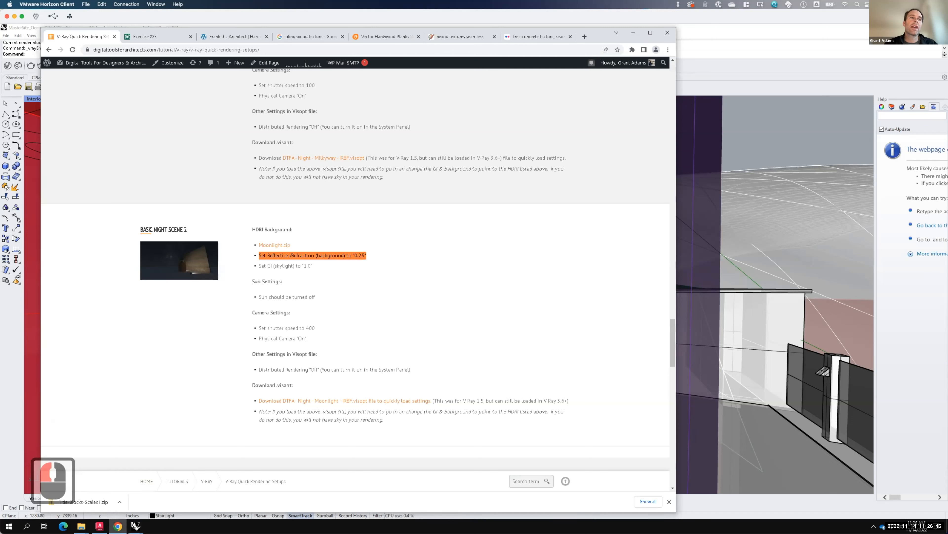
{"action": "left_click", "coordinate": [135, 526]}
{"action": "left_click", "coordinate": [176, 495]}
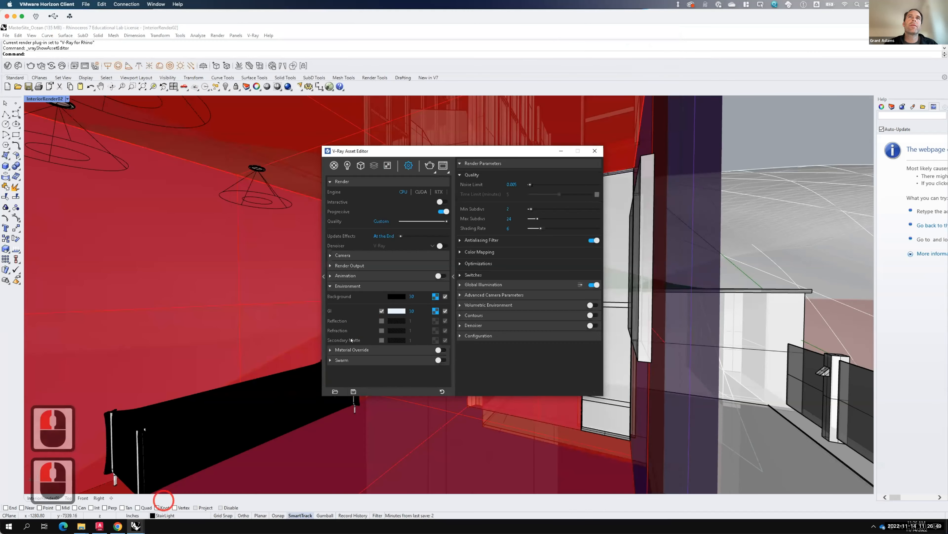
{"action": "left_click", "coordinate": [380, 292]}
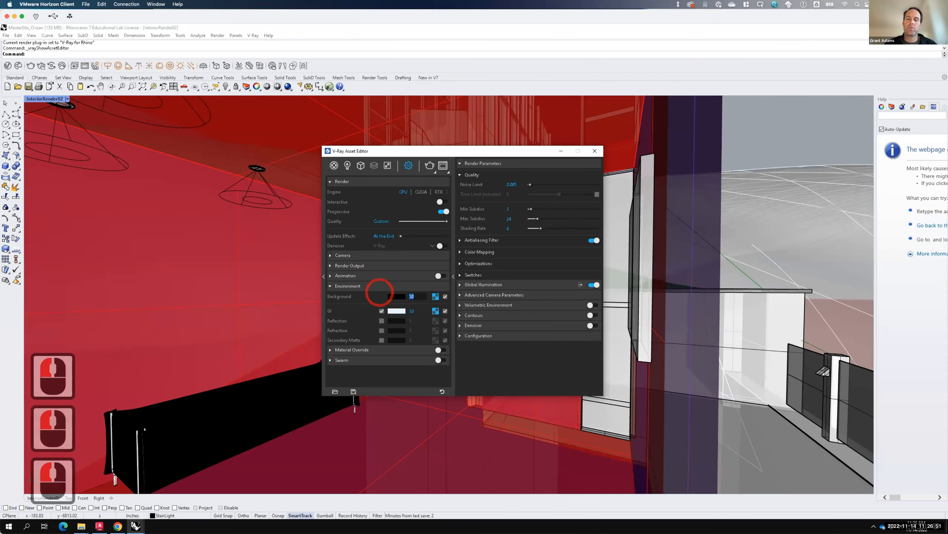
{"action": "type", "text": ".25"}
{"action": "key", "text": "Tab"}
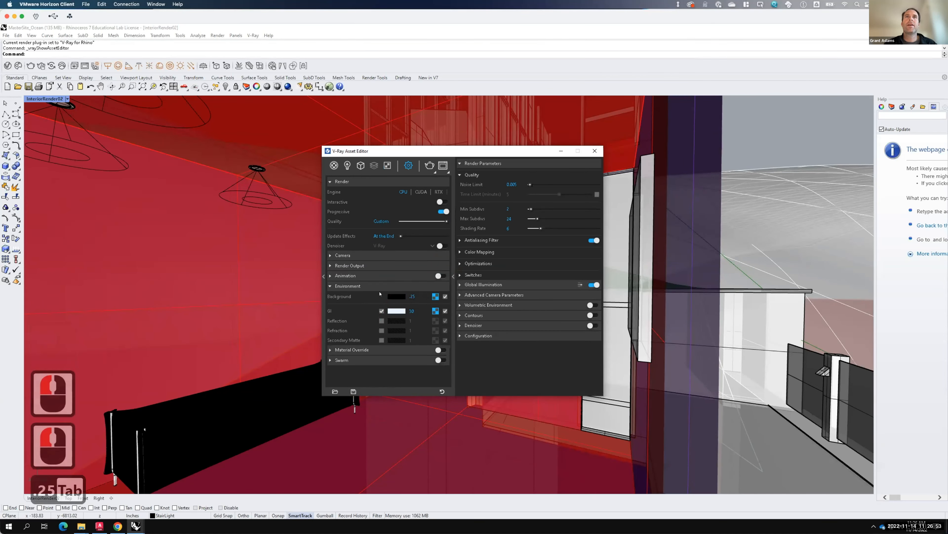
- Replace the environment GI texture with a Bitmap using the moonlight-GI HDR file, and return to the render settings
{"action": "right_click", "coordinate": [435, 311]}
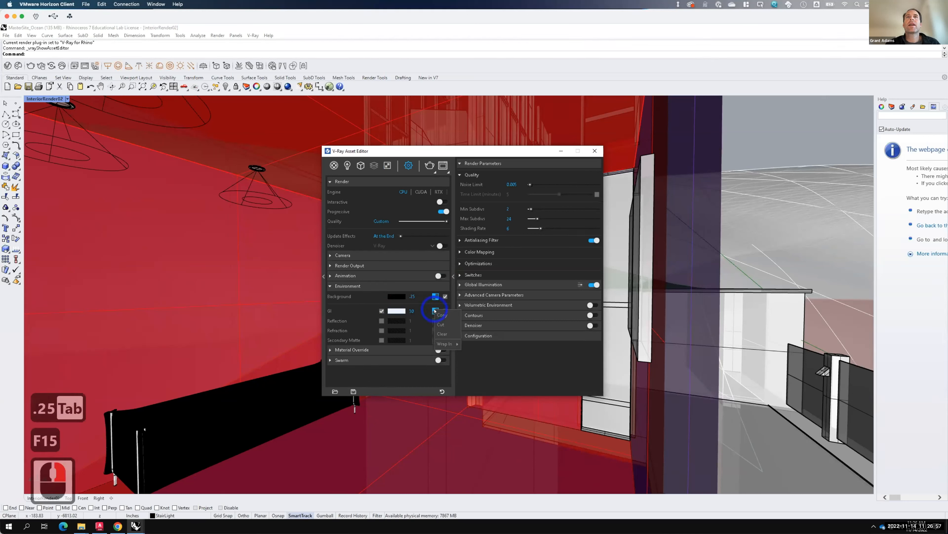
{"action": "left_click", "coordinate": [442, 333]}
{"action": "left_click", "coordinate": [434, 312]}
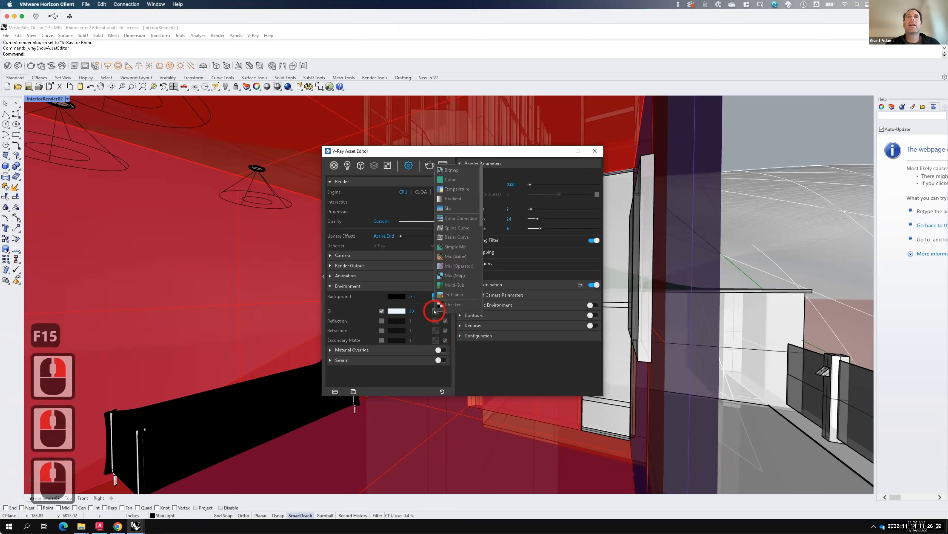
{"action": "left_click", "coordinate": [452, 171]}
{"action": "left_click", "coordinate": [451, 218]}
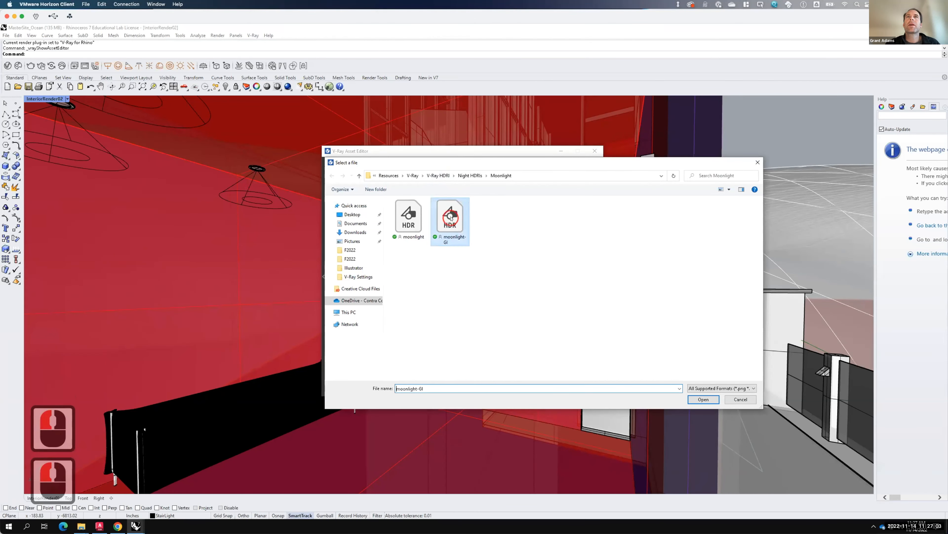
{"action": "left_click", "coordinate": [702, 399]}
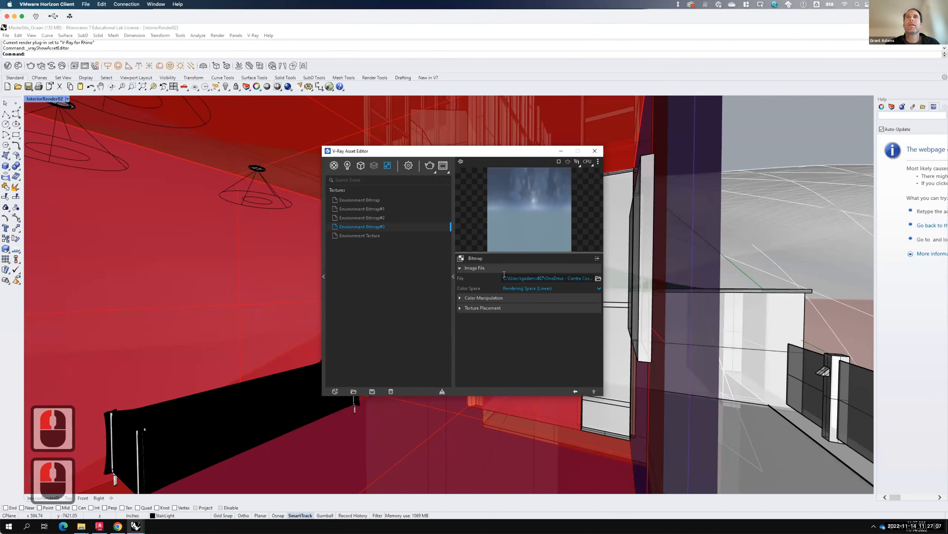
{"action": "left_click", "coordinate": [409, 167]}
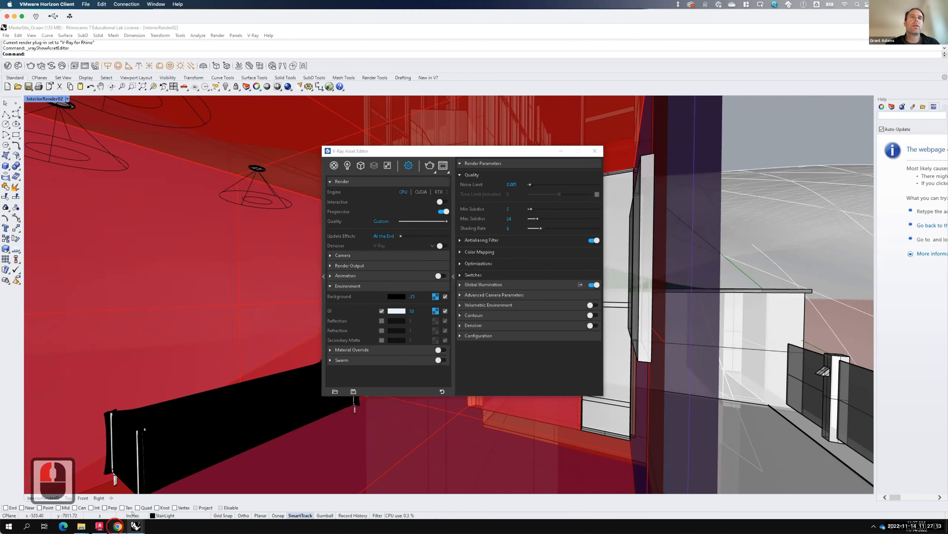
- Look up the Basic Night Scene 2 skylight value in Chrome, set Rhino's environment GI intensity to 1.0, and expand the Camera settings
{"action": "left_click", "coordinate": [118, 525]}
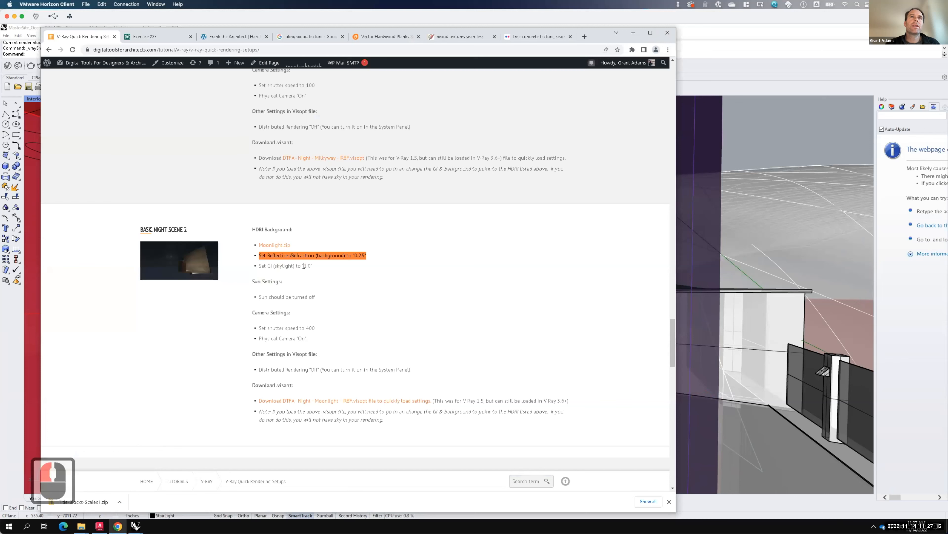
{"action": "left_click_drag", "start_coordinate": [303, 265], "coordinate": [313, 265]}
{"action": "mouse_move", "coordinate": [0, 533]}
{"action": "left_click", "coordinate": [685, 319]}
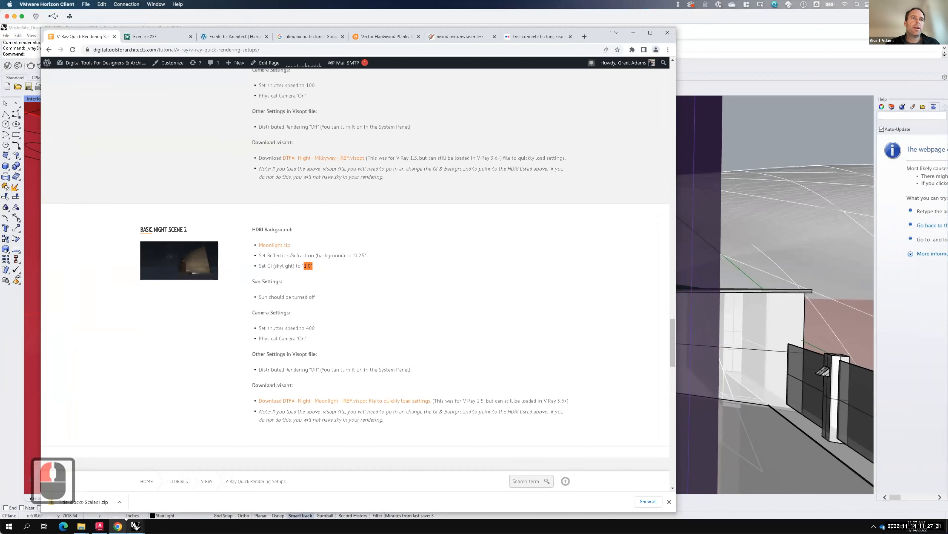
{"action": "mouse_move", "coordinate": [135, 526]}
{"action": "left_click", "coordinate": [172, 481]}
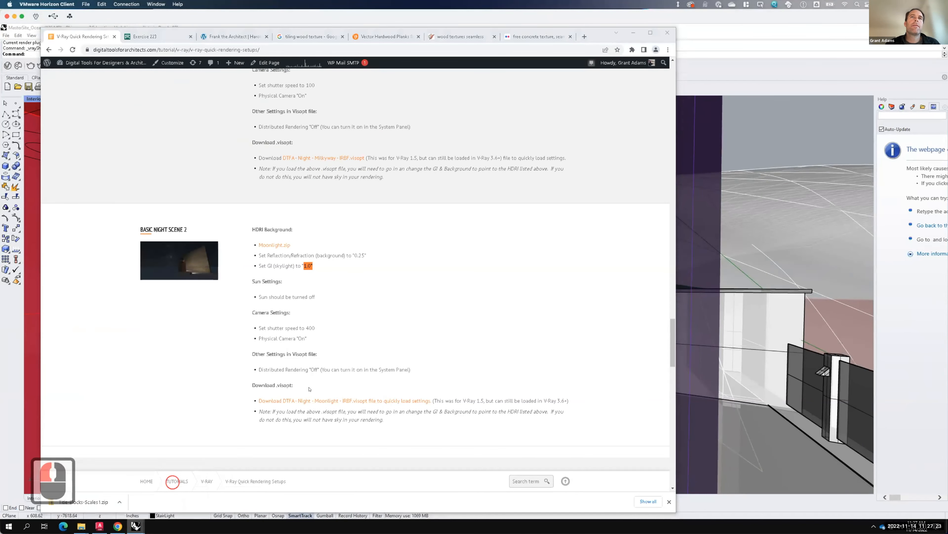
{"action": "left_click", "coordinate": [299, 389]}
{"action": "left_click_drag", "start_coordinate": [422, 309], "coordinate": [388, 314]}
{"action": "type", "text": "1.0"}
{"action": "key", "text": "Tab"}
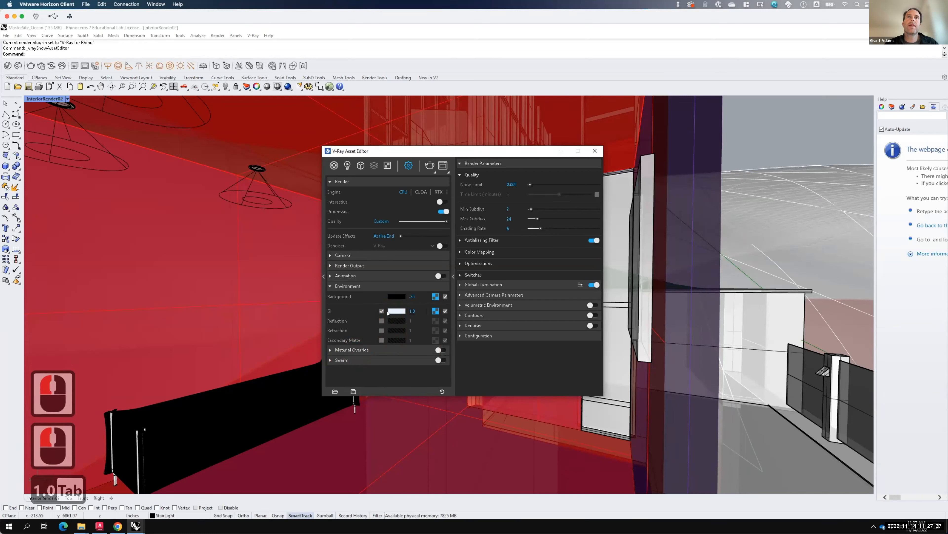
{"action": "left_click", "coordinate": [328, 254]}
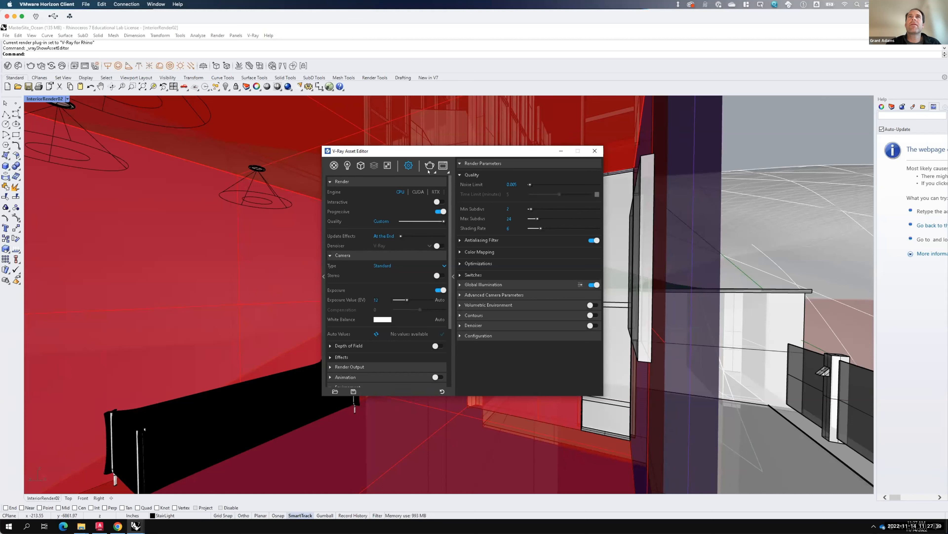
- Start saving the render settings to file and browse OneDrive to the V-Ray Settings folder under A205 - Artist's Retreat, F2022
{"action": "left_click", "coordinate": [353, 392]}
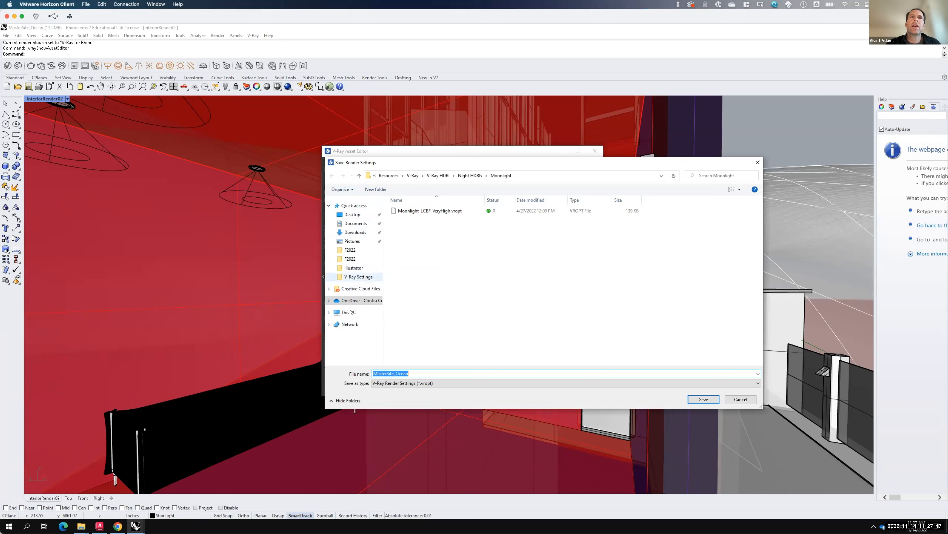
{"action": "left_click", "coordinate": [344, 300]}
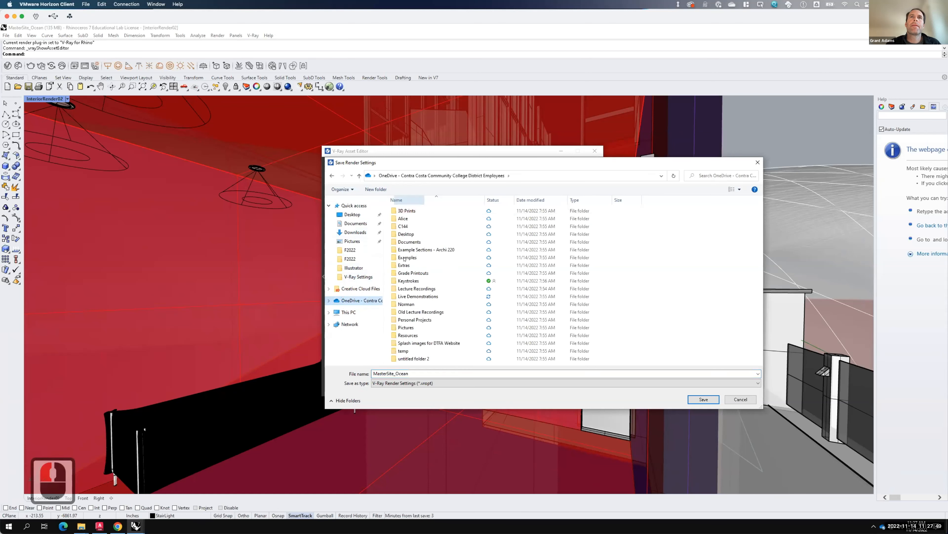
{"action": "double_click", "coordinate": [416, 294]}
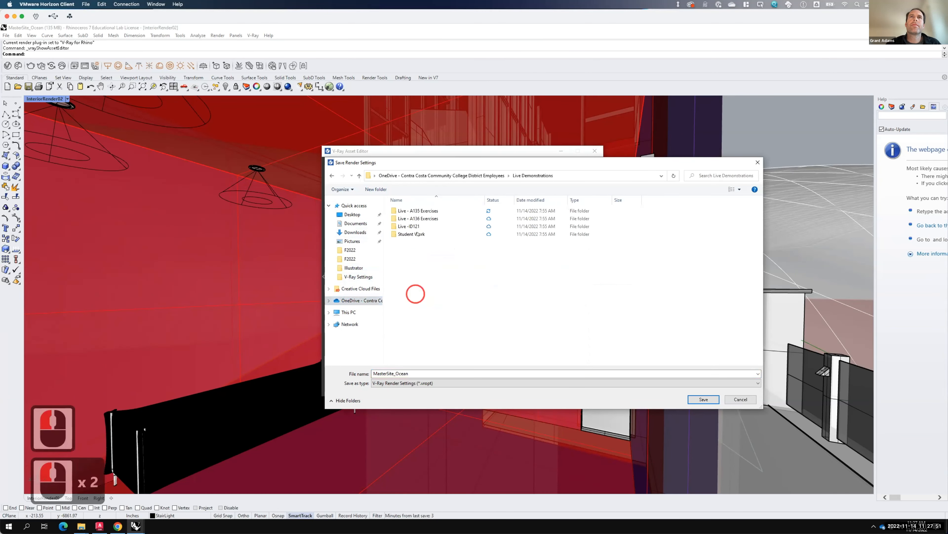
{"action": "double_click", "coordinate": [417, 218]}
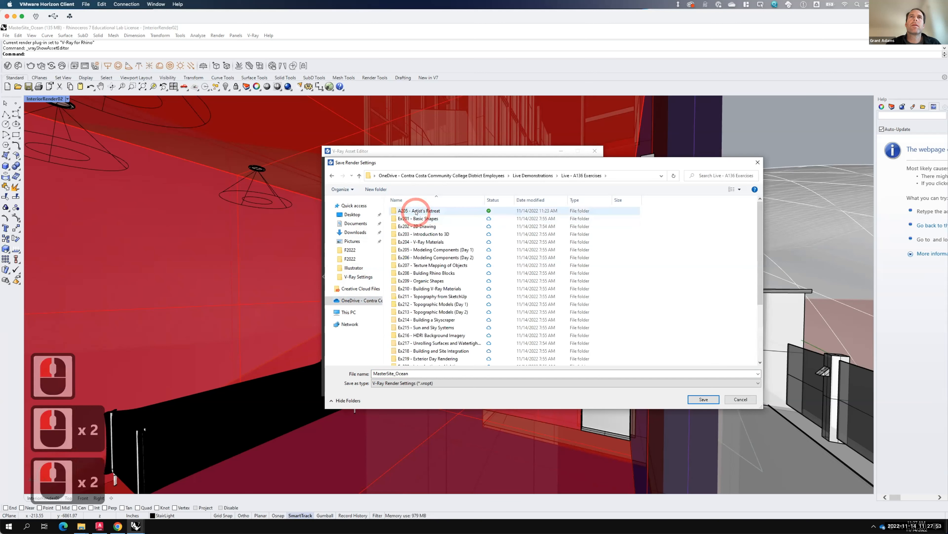
{"action": "double_click", "coordinate": [416, 212]}
{"action": "double_click", "coordinate": [396, 234]}
{"action": "double_click", "coordinate": [401, 241]}
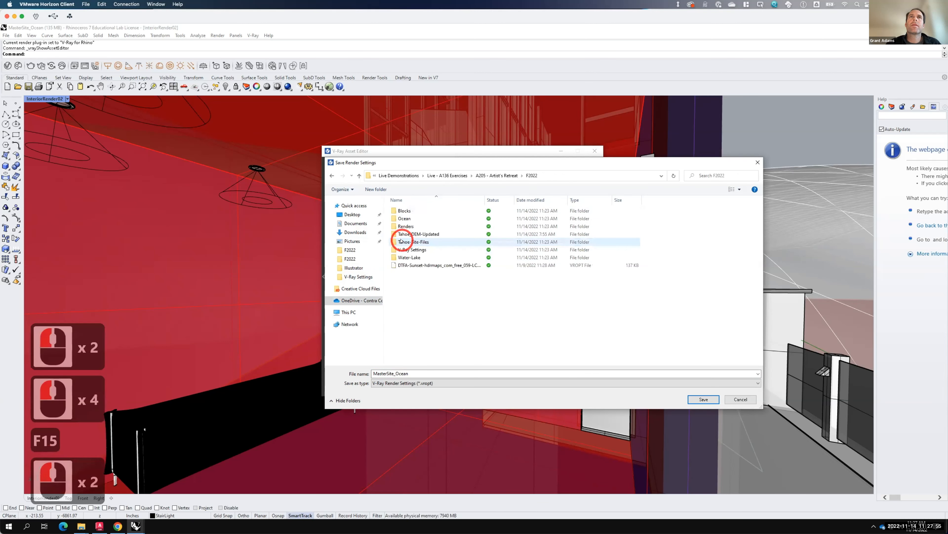
{"action": "double_click", "coordinate": [414, 249]}
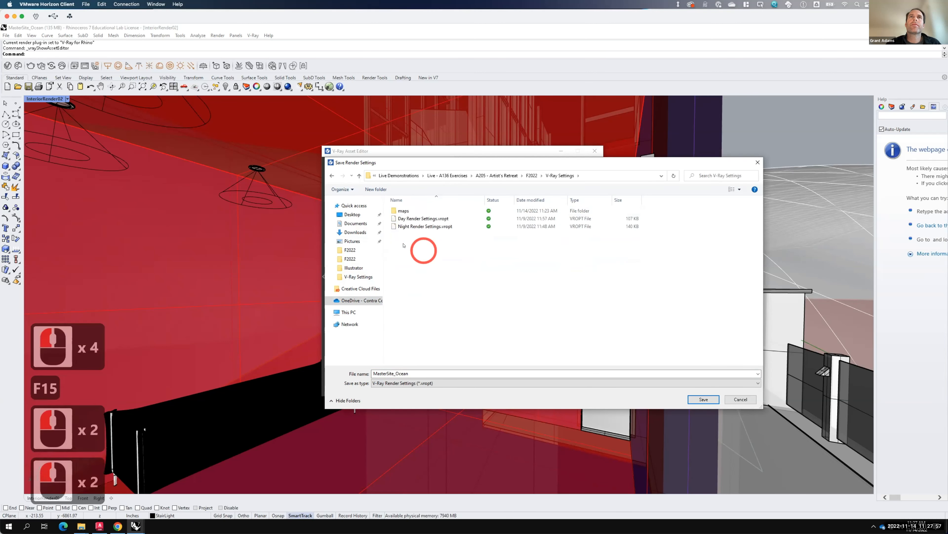
- Base the file name on the existing night render settings and save the render settings as Night Render 2 Settings.vropt
{"action": "left_click", "coordinate": [405, 226]}
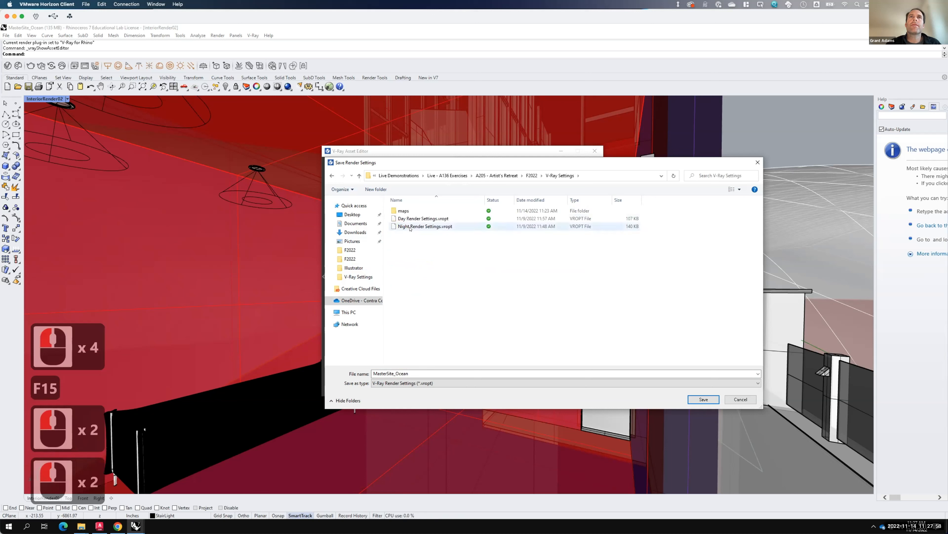
{"action": "left_click", "coordinate": [399, 373]}
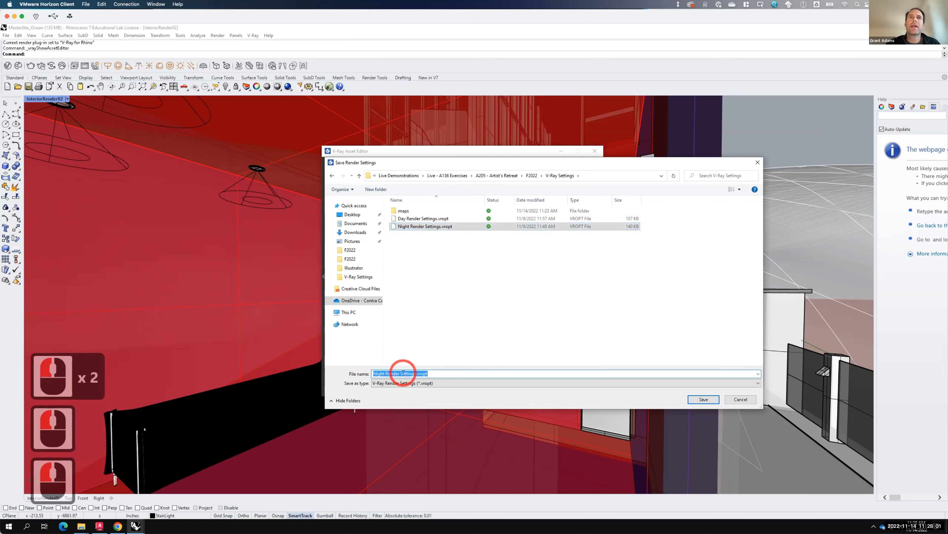
{"action": "left_click", "coordinate": [403, 373]}
{"action": "type", "text": "2"}
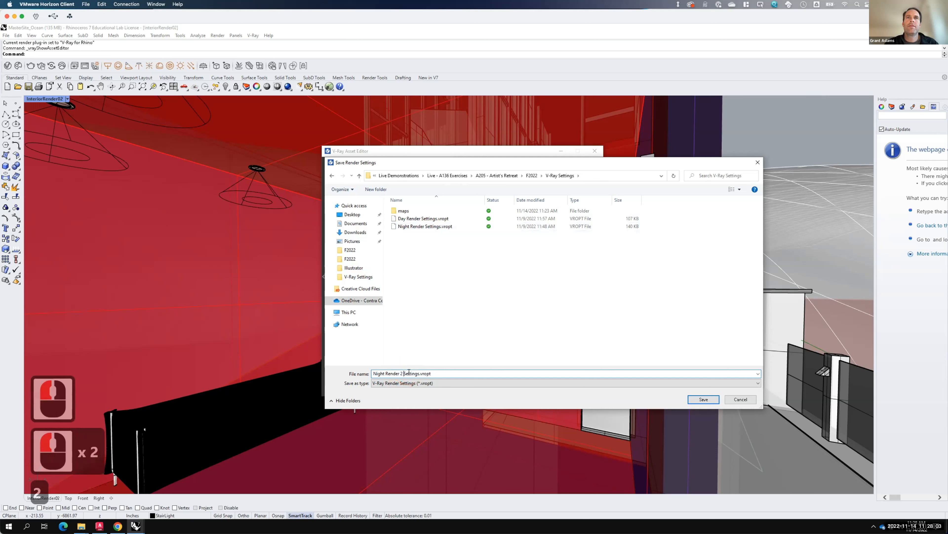
{"action": "left_click", "coordinate": [706, 398]}
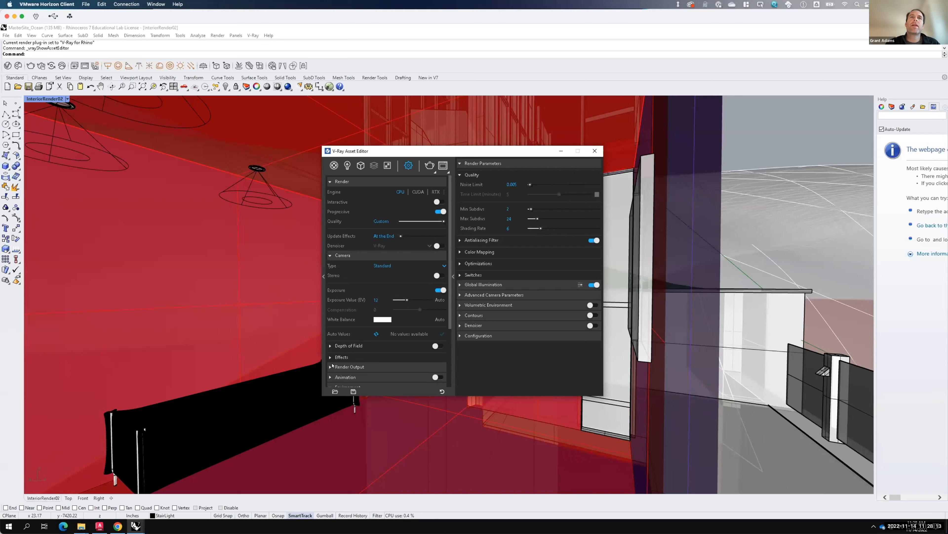
- Set the Render Output aspect ratio to Match Viewport, and run a test render of the interior view before stopping it
{"action": "scroll", "coordinate": [349, 348], "scroll_direction": "down", "scroll_amount": 4}
{"action": "left_click", "coordinate": [391, 286]}
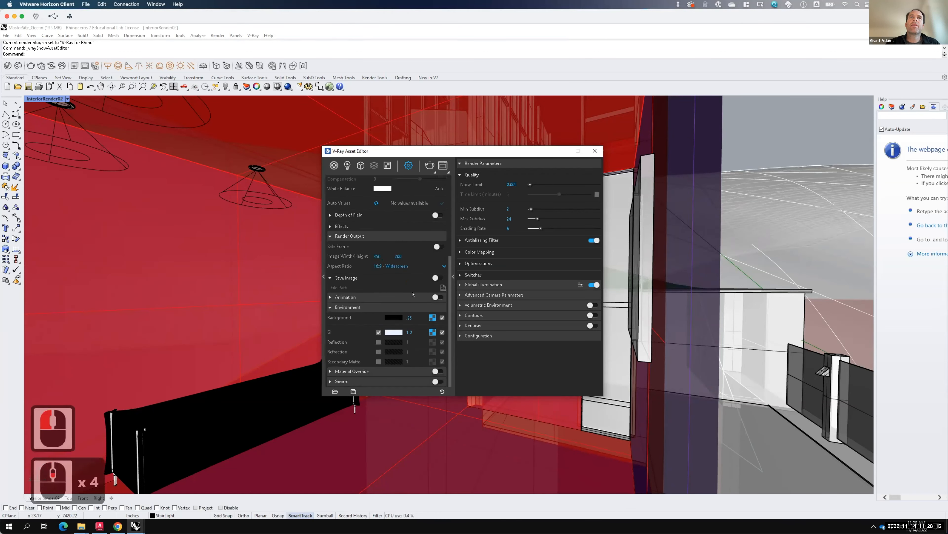
{"action": "scroll", "coordinate": [393, 314], "scroll_direction": "down", "scroll_amount": 2}
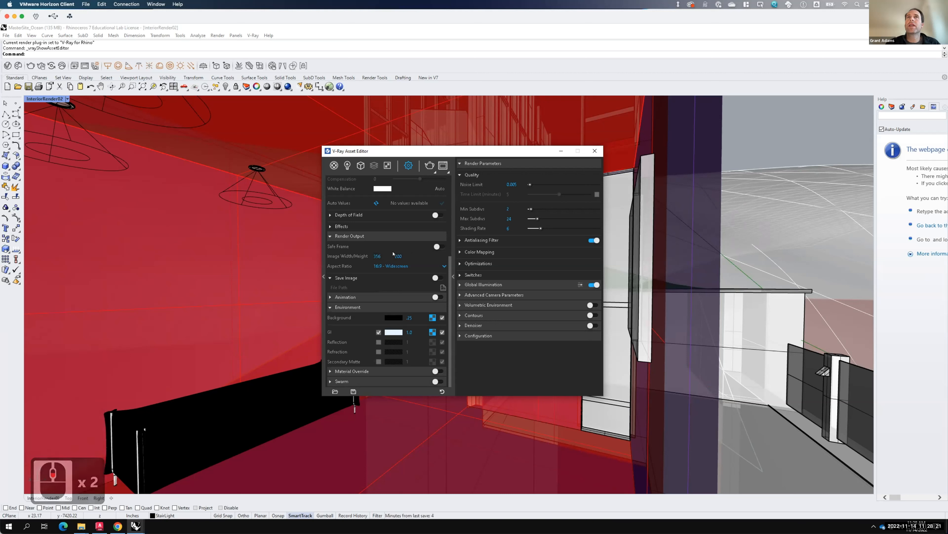
{"action": "left_click", "coordinate": [444, 266]}
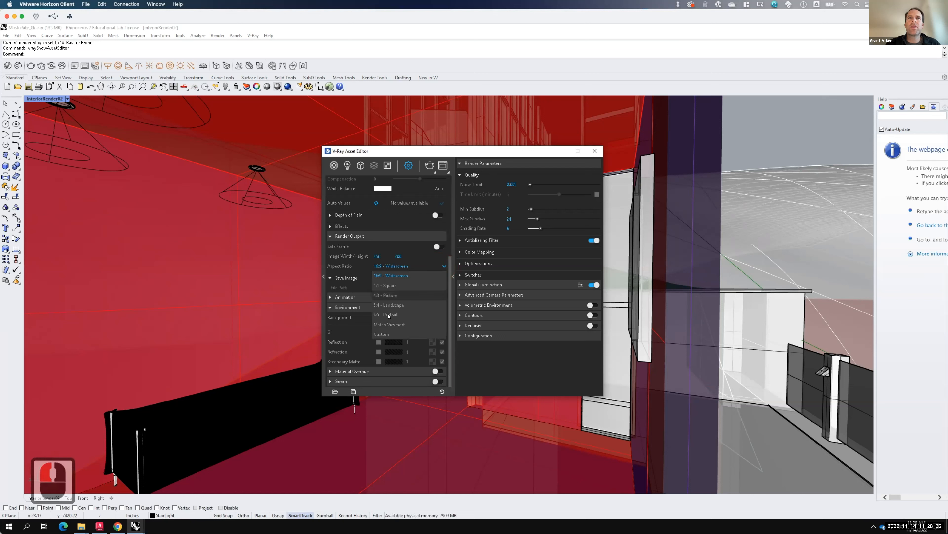
{"action": "left_click", "coordinate": [389, 325]}
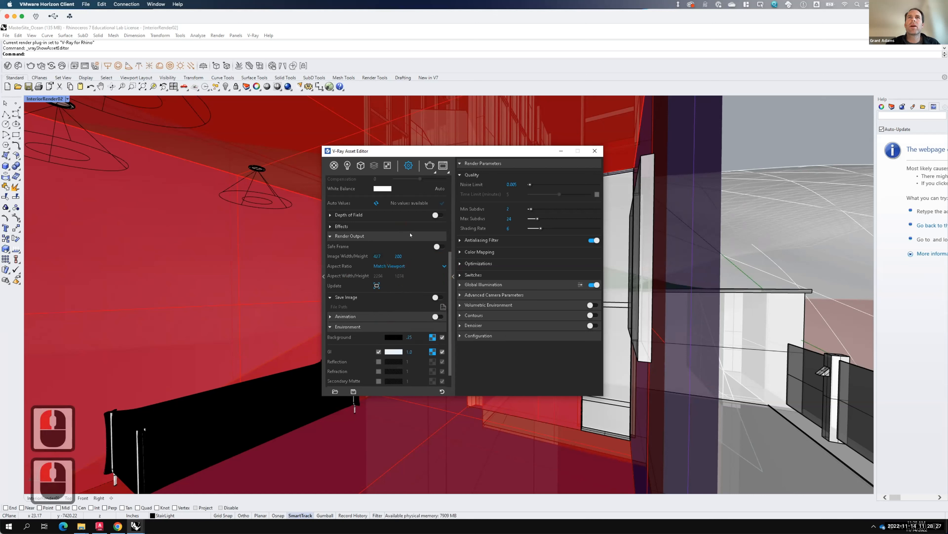
{"action": "left_click", "coordinate": [430, 164]}
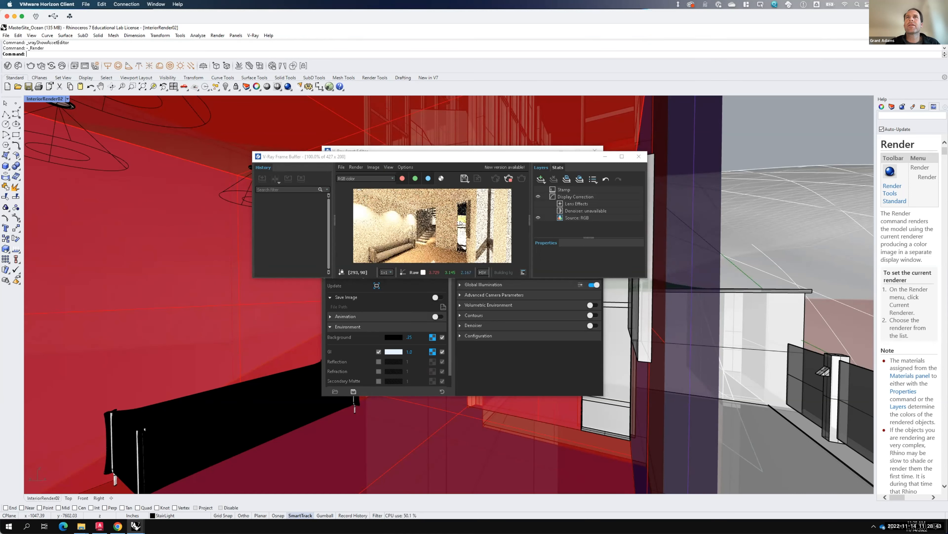
{"action": "left_click", "coordinate": [510, 179]}
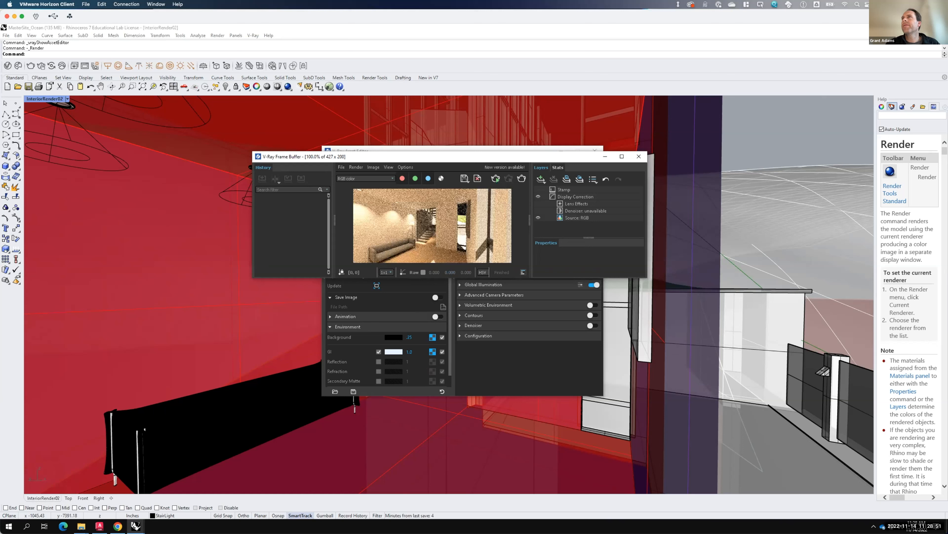
- Show the layer list and toggle the Sun layer off and back on to check which objects it contains
{"action": "left_click", "coordinate": [891, 106]}
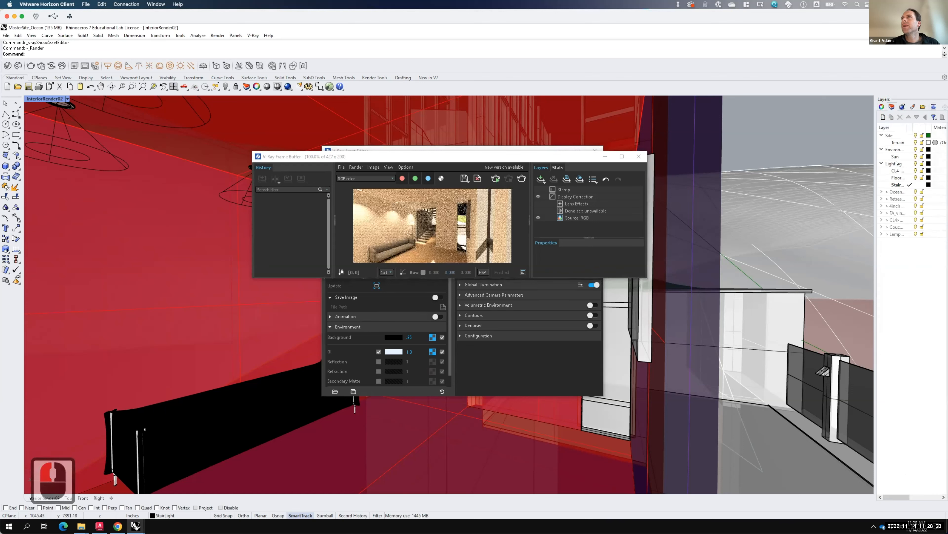
{"action": "left_click", "coordinate": [916, 157]}
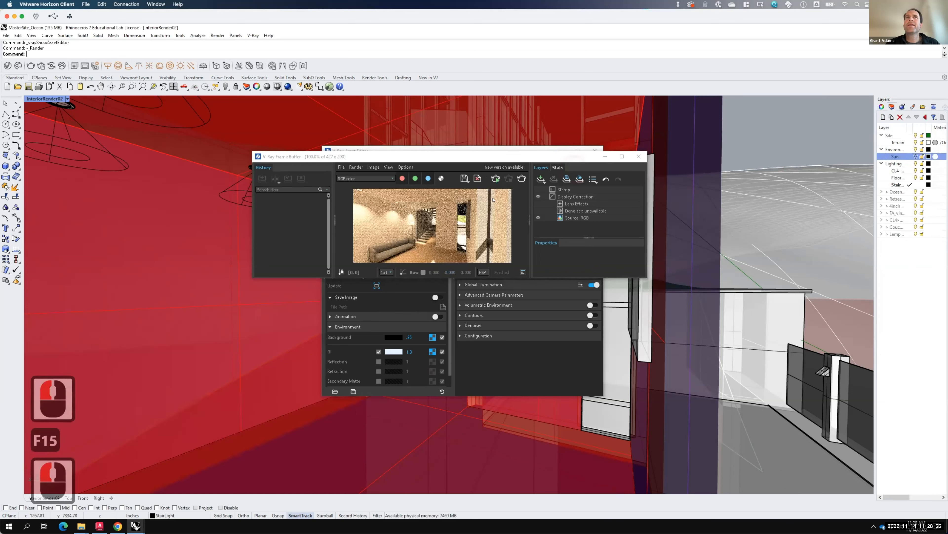
{"action": "left_click", "coordinate": [916, 157]}
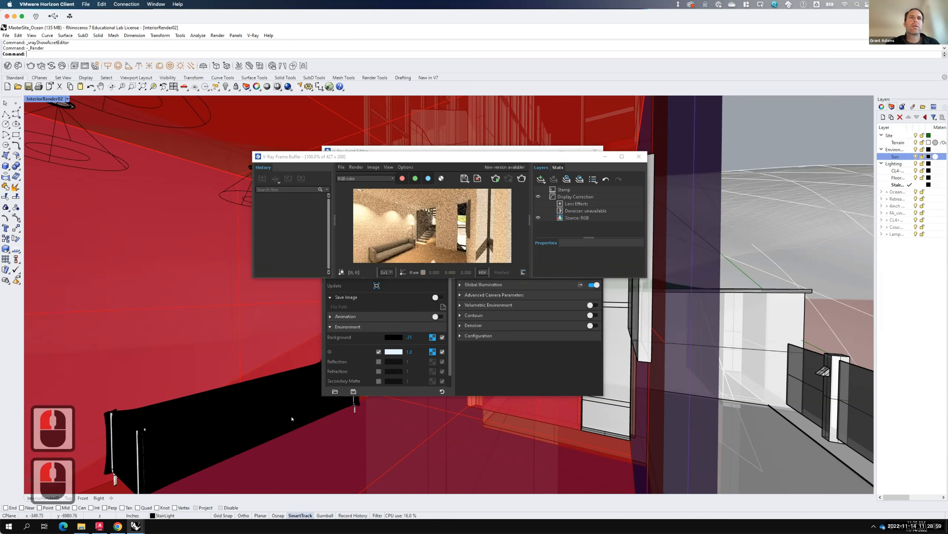
- Select the sofa block in the viewport and create a new top-level layer named Blocks
{"action": "left_click_drag", "start_coordinate": [383, 157], "coordinate": [503, 145]}
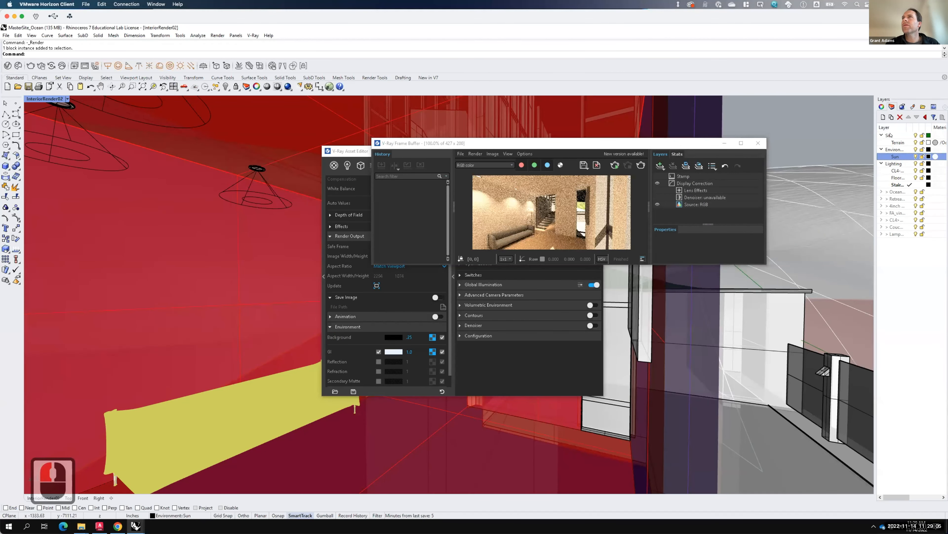
{"action": "left_click", "coordinate": [890, 135]}
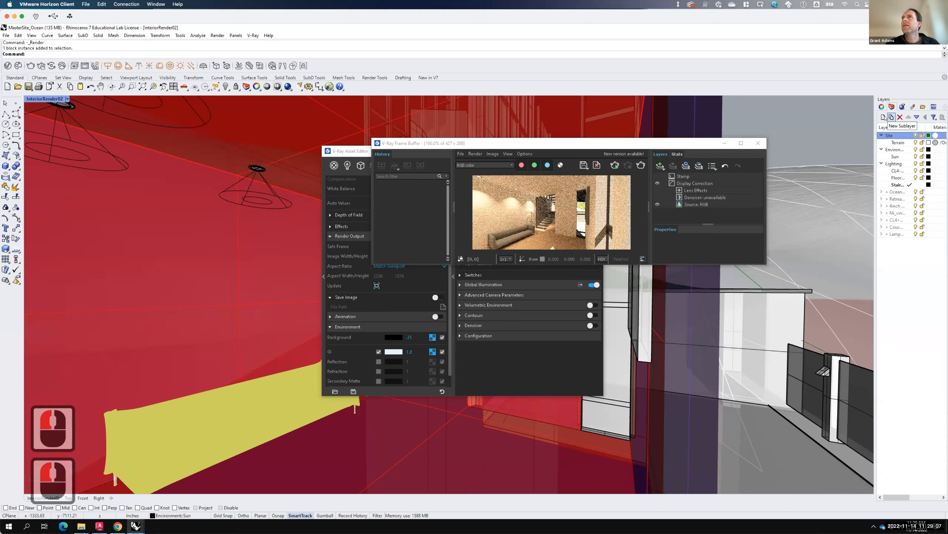
{"action": "left_click", "coordinate": [883, 117]}
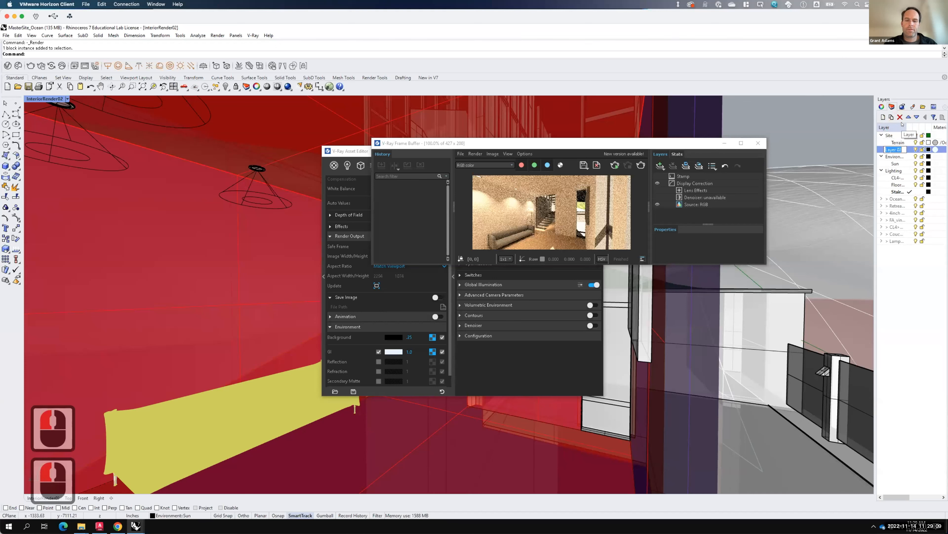
{"action": "type", "text": "BVIocks"}
{"action": "key", "text": "BackSpace"}
{"action": "key", "text": "BackSpace"}
{"action": "key", "text": "BackSpace"}
{"action": "key", "text": "BackSpace"}
{"action": "key", "text": "BackSpace"}
{"action": "key", "text": "BackSpace"}
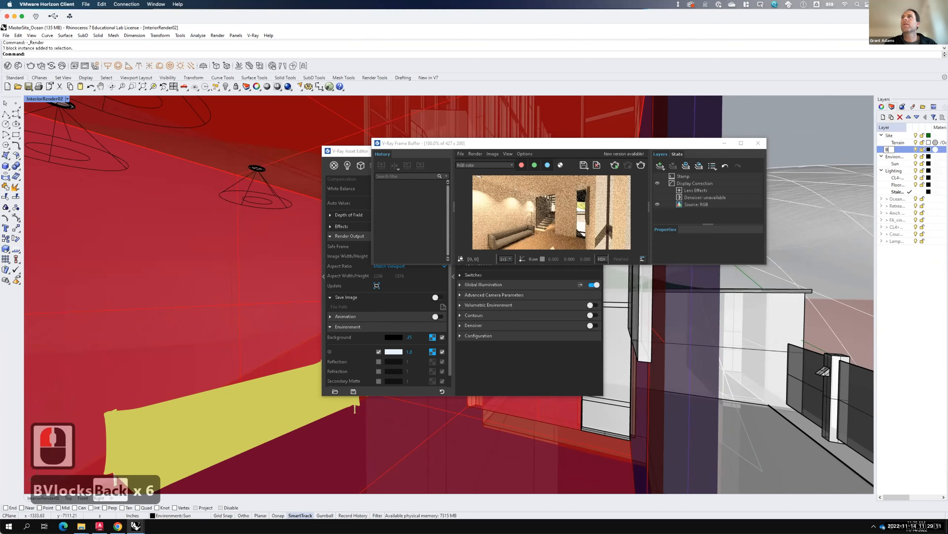
{"action": "type", "text": "locks"}
{"action": "key", "text": "Return"}
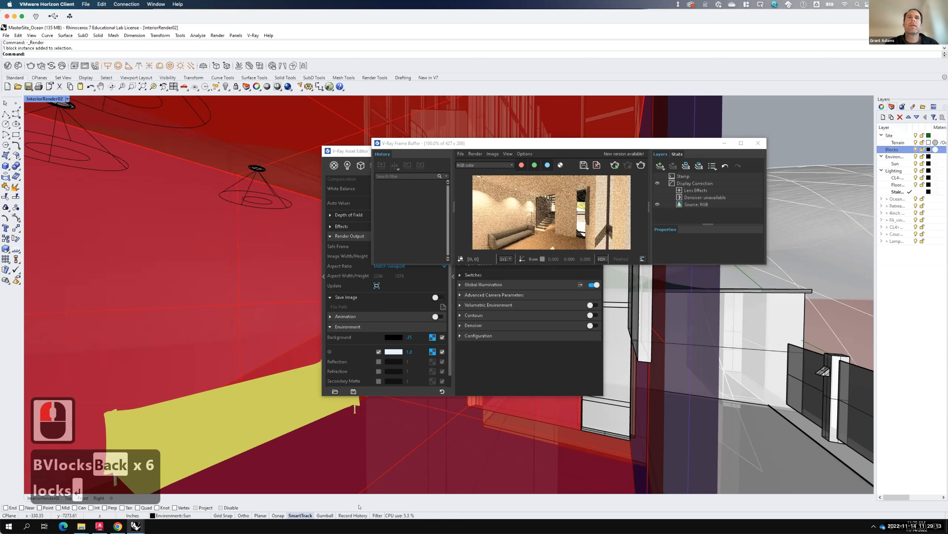
- Add the floor lamp block to the sofa selection and move both objects to the Blocks layer
{"action": "left_click_drag", "start_coordinate": [354, 153], "coordinate": [471, 152]}
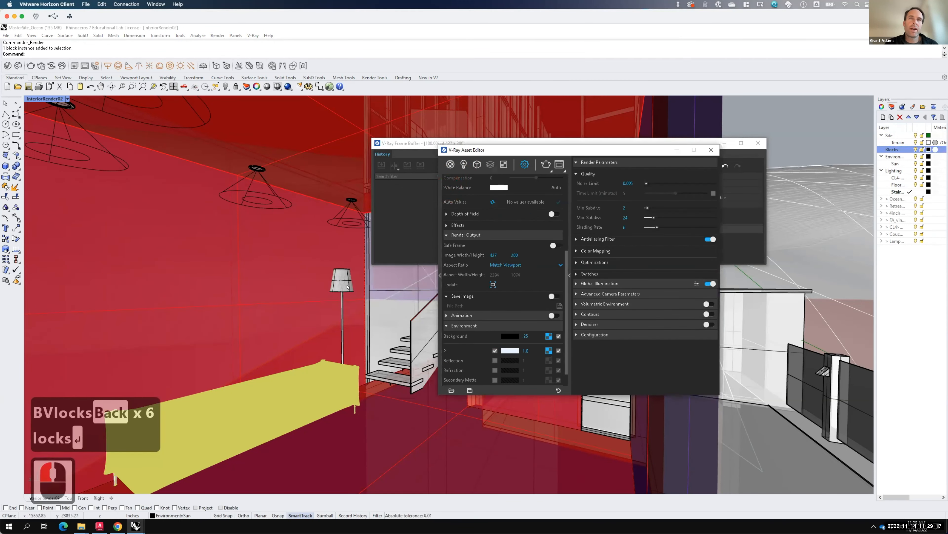
{"action": "left_click", "coordinate": [347, 286], "text": "shift"}
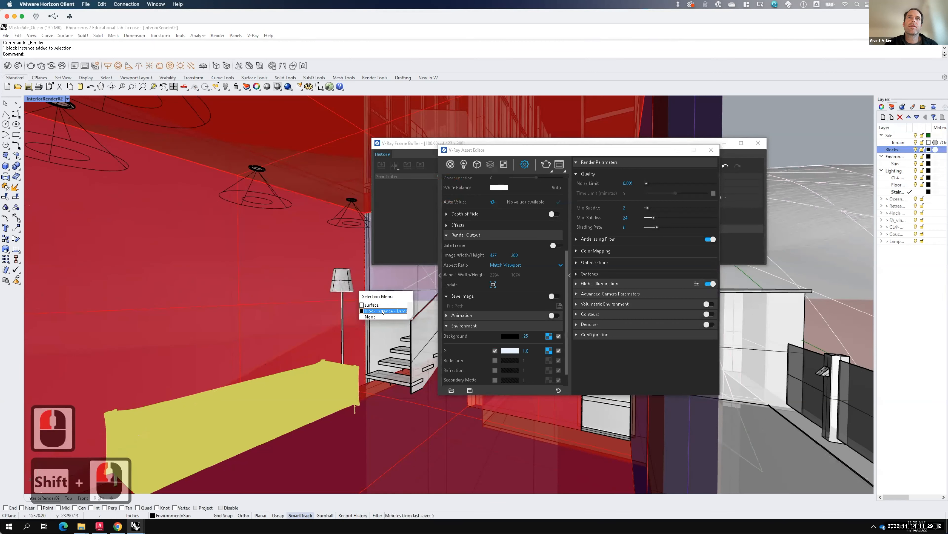
{"action": "left_click", "coordinate": [383, 312], "text": "shift"}
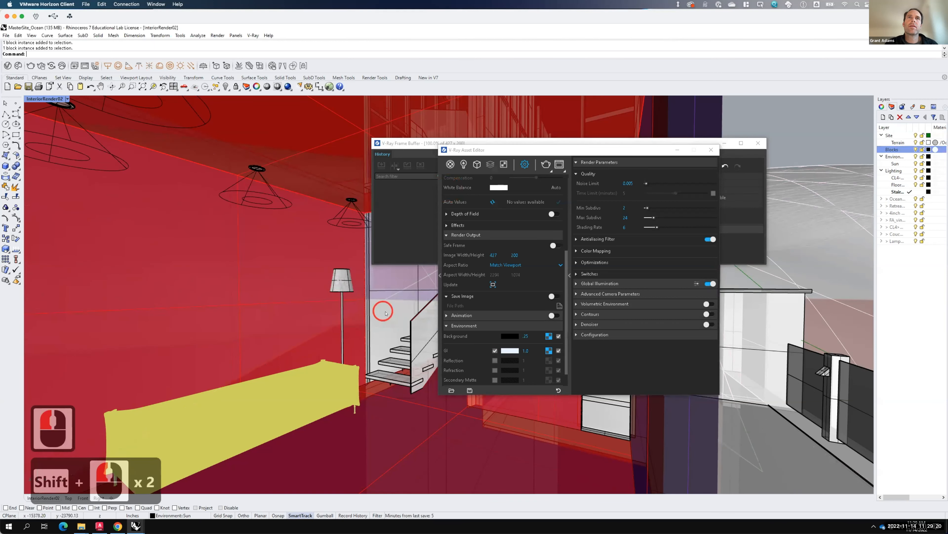
{"action": "right_click", "coordinate": [892, 150]}
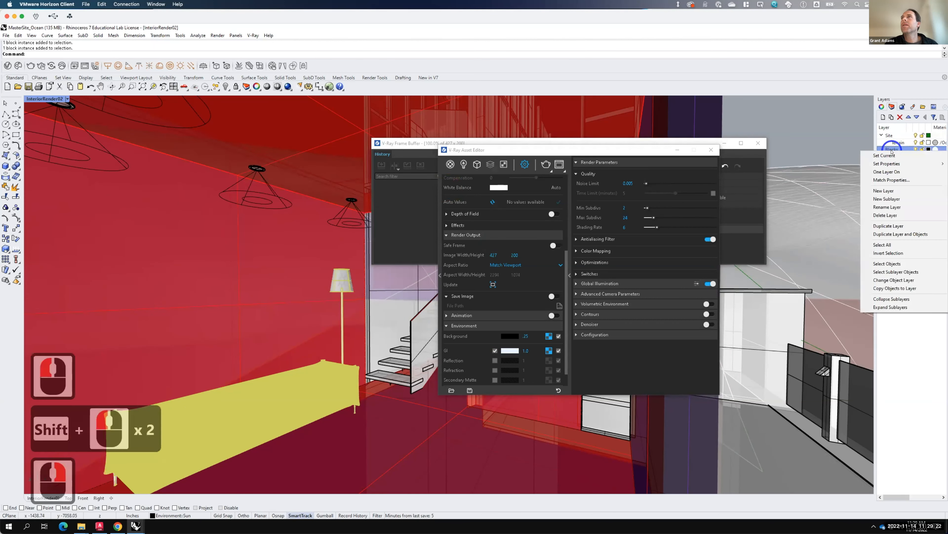
{"action": "left_click", "coordinate": [893, 283]}
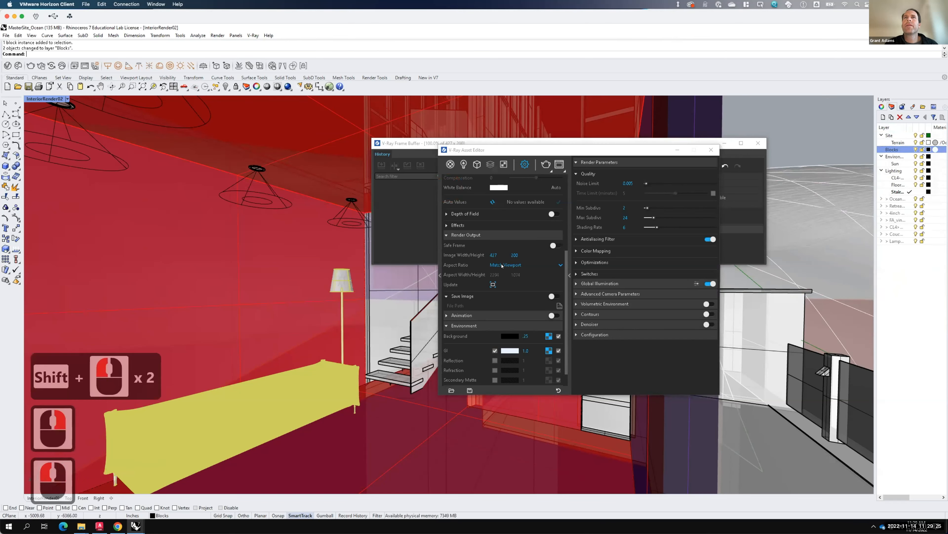
- Run another test render of the interior, stop it, and close the V-Ray Frame Buffer
{"action": "left_click", "coordinate": [546, 164]}
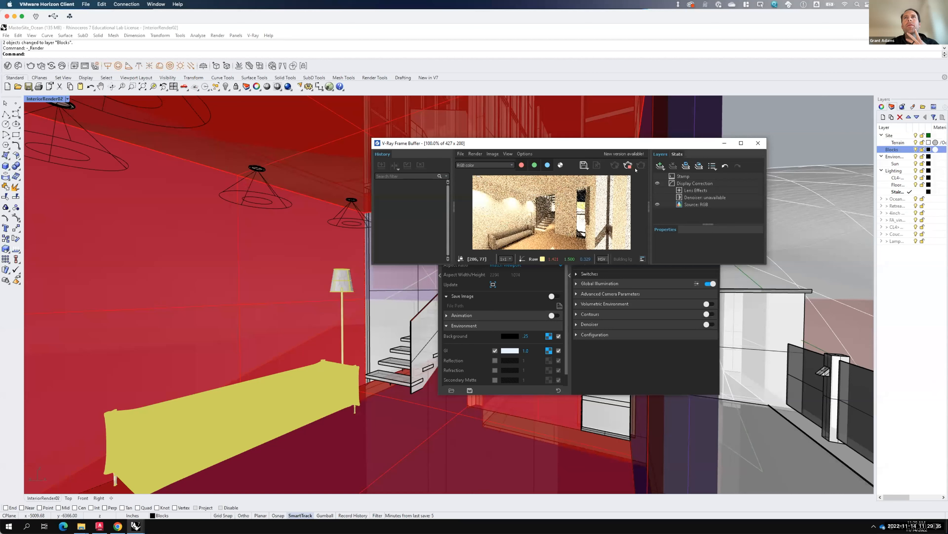
{"action": "left_click", "coordinate": [626, 165]}
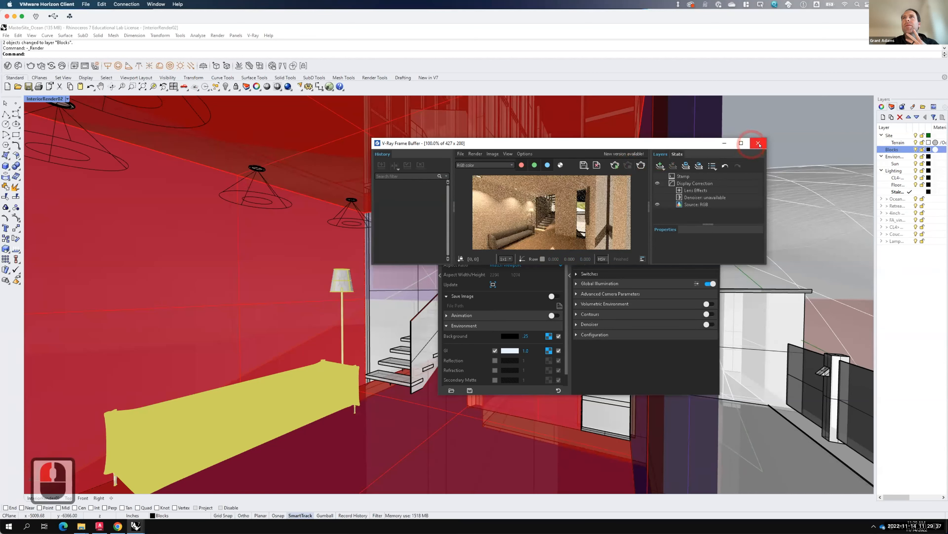
{"action": "left_click", "coordinate": [758, 143]}
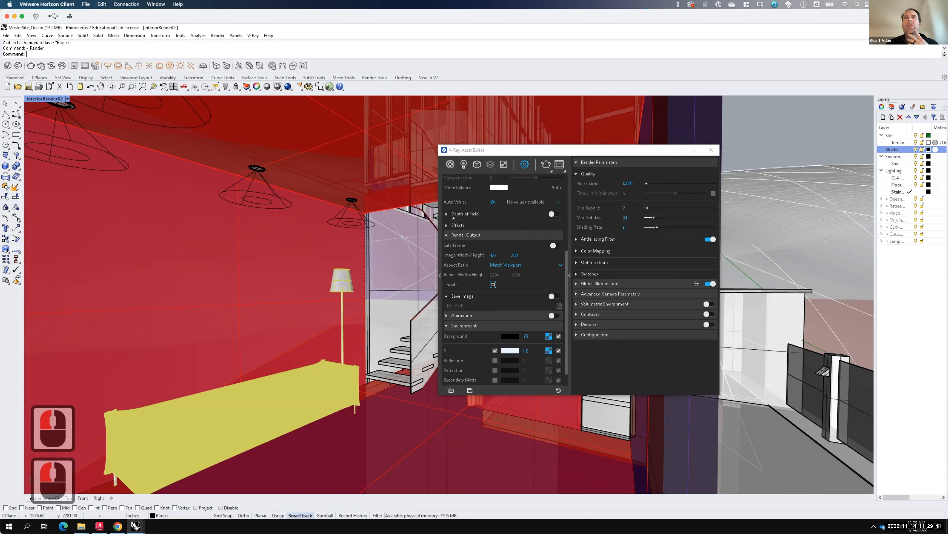
- Set the Exposure Value (EV) in the V-Ray Camera settings to 15
{"action": "scroll", "coordinate": [452, 227], "scroll_direction": "up", "scroll_amount": 5}
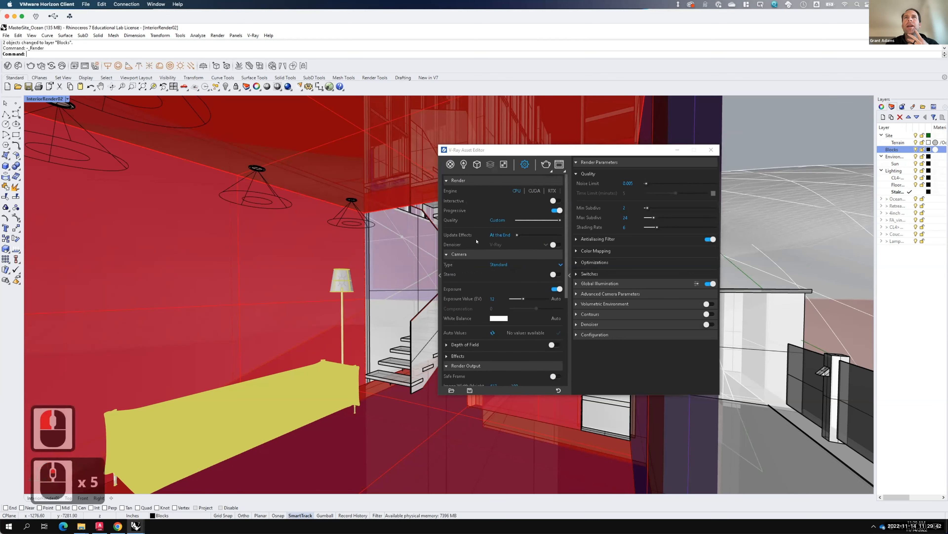
{"action": "left_click", "coordinate": [497, 298]}
{"action": "left_click", "coordinate": [485, 299]}
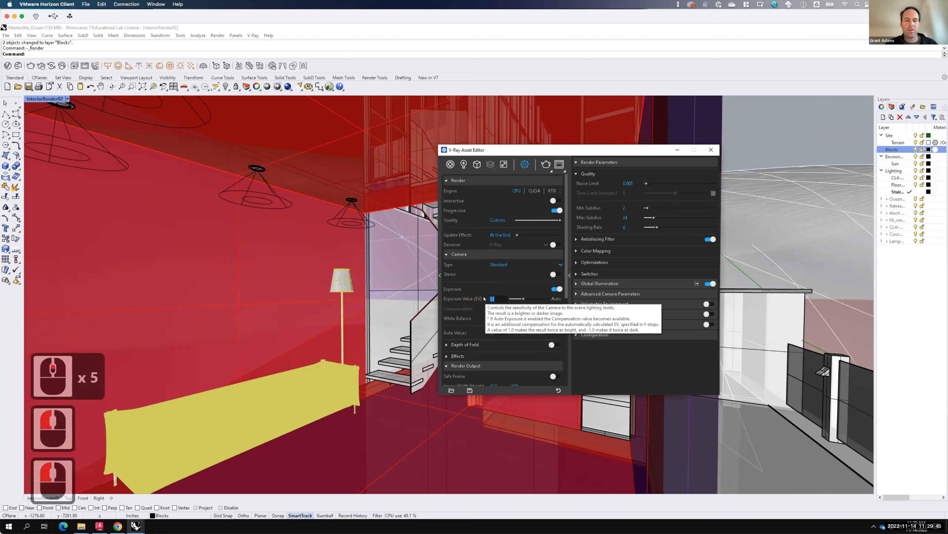
{"action": "type", "text": "15"}
{"action": "key", "text": "Tab"}
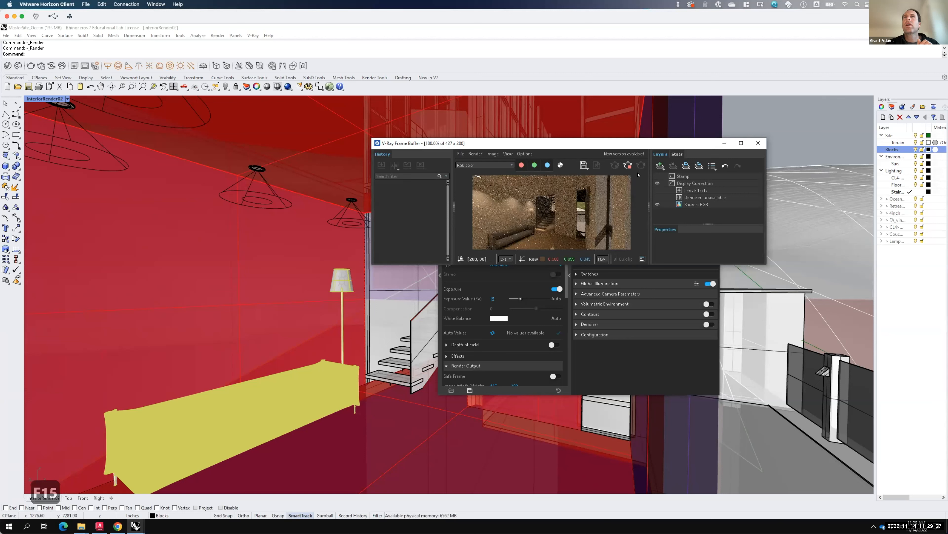
- Stop the running interior test render and close the V-Ray Frame Buffer and Asset Editor
{"action": "left_click", "coordinate": [627, 165]}
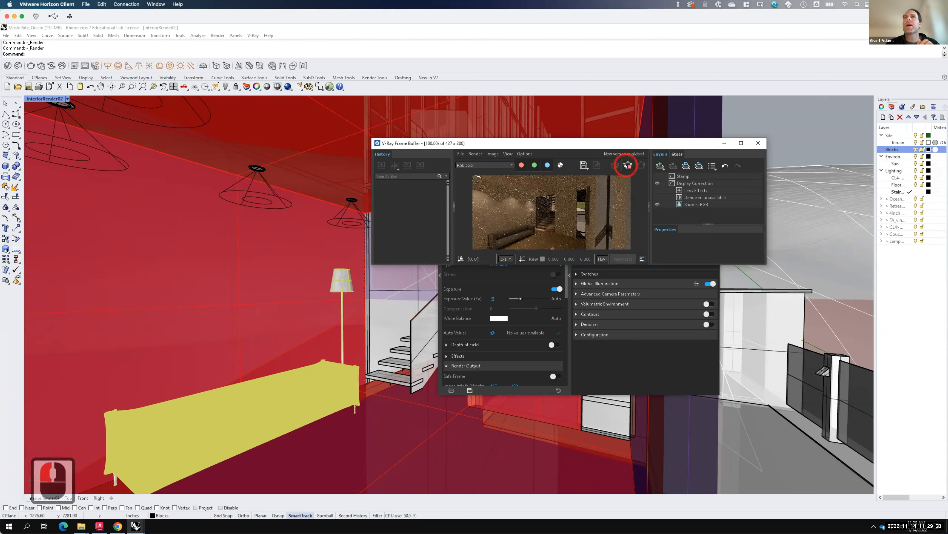
{"action": "left_click", "coordinate": [757, 143]}
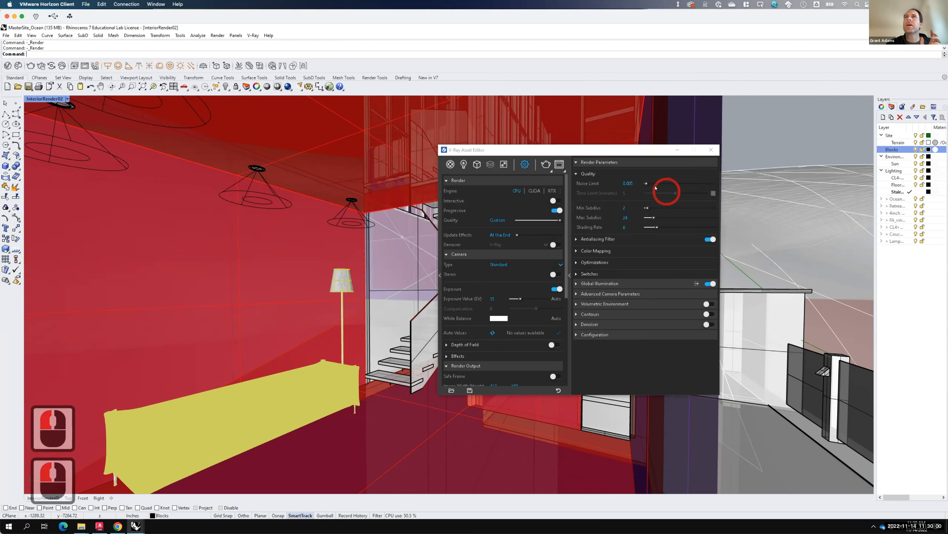
{"action": "left_click", "coordinate": [711, 150]}
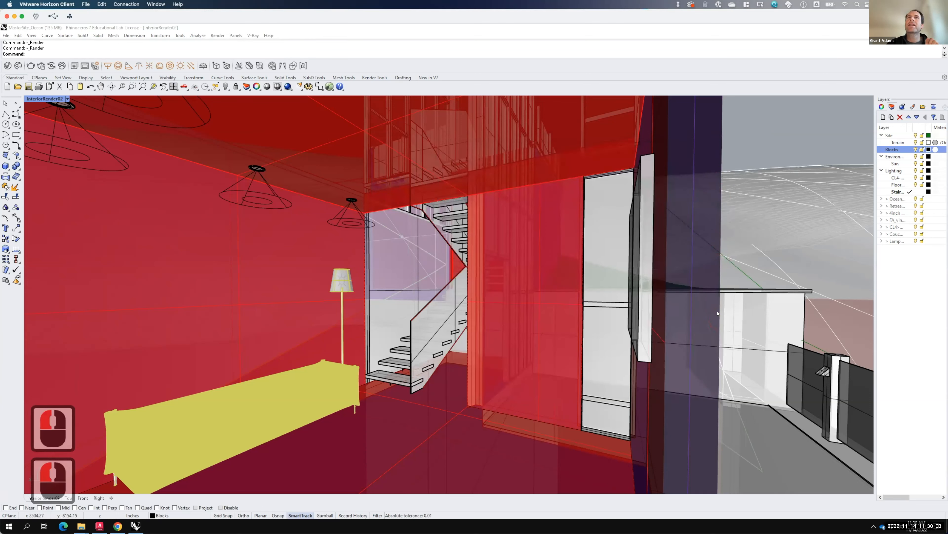
- Restore the Render01 named view of the building exterior in the InteriorRender02 viewport
{"action": "left_click", "coordinate": [68, 98]}
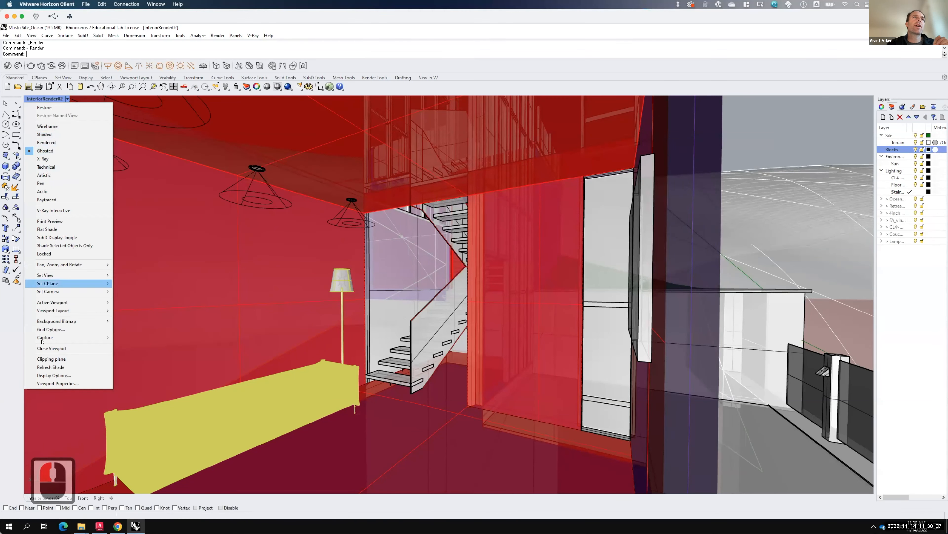
{"action": "mouse_move", "coordinate": [97, 275]}
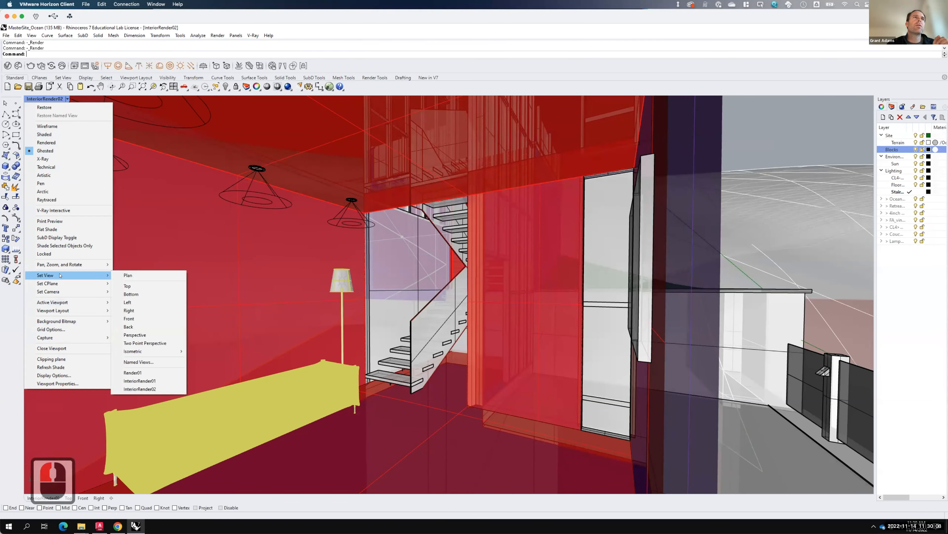
{"action": "left_click", "coordinate": [132, 372]}
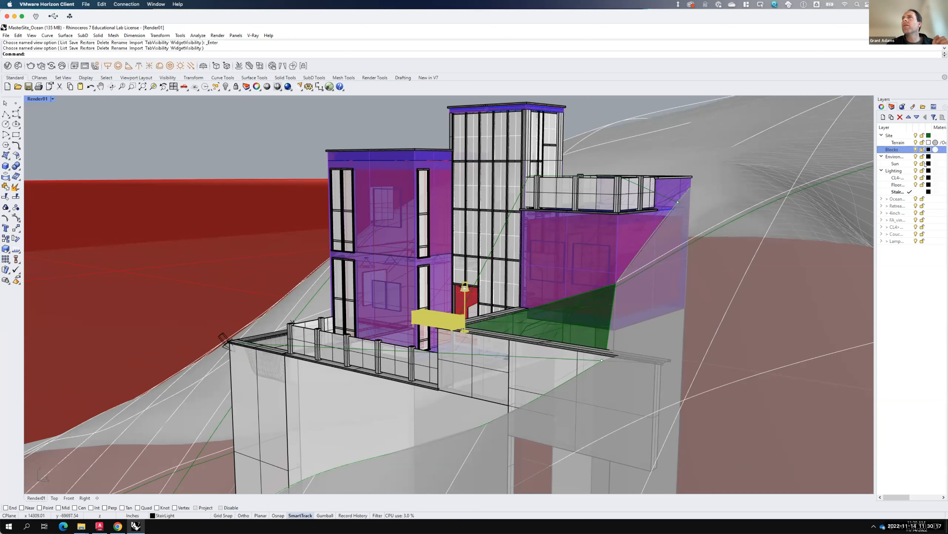
- Turn off the Sun layer and deselect the sofa and floor lamp blocks
{"action": "left_click", "coordinate": [916, 164]}
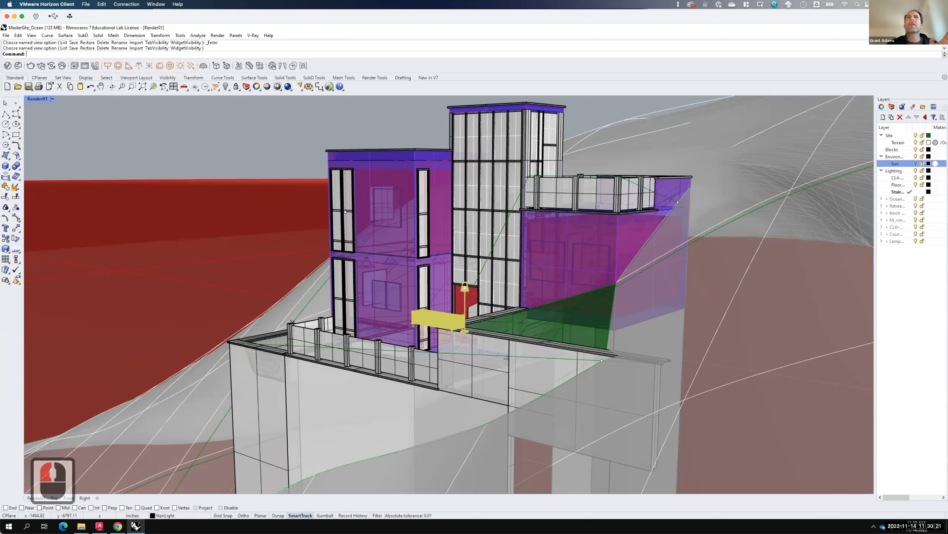
{"action": "left_click", "coordinate": [281, 161]}
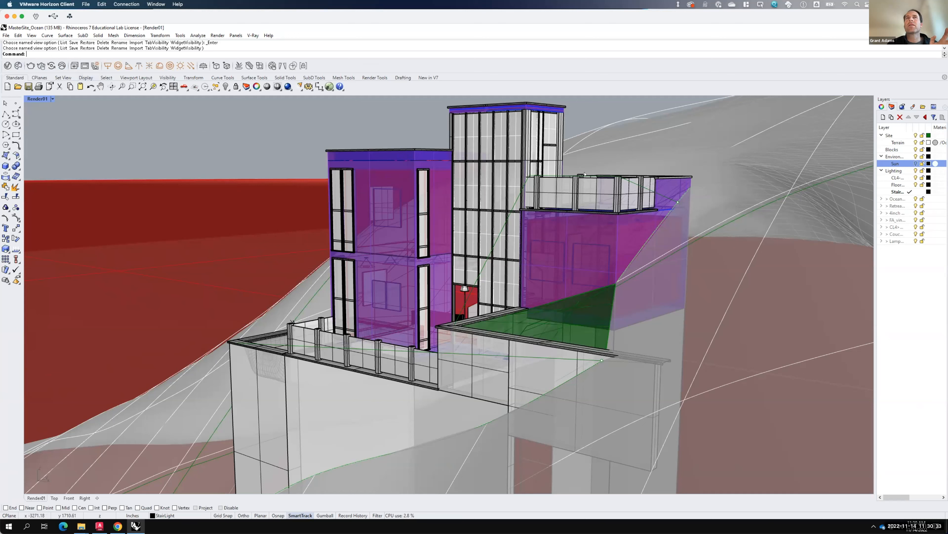
- Review the grass and Basic Glass materials in the V-Ray Asset Editor, and close the editor
{"action": "left_click", "coordinate": [7, 65]}
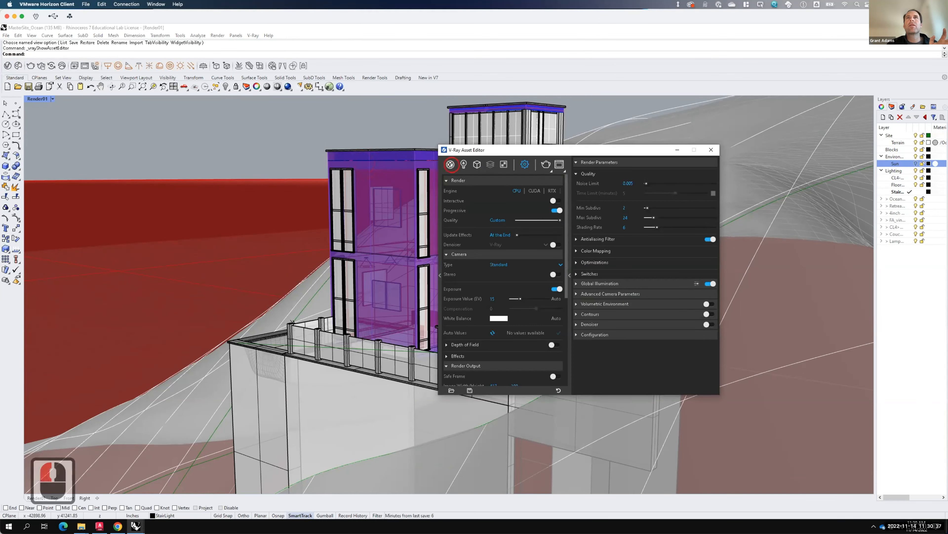
{"action": "left_click", "coordinate": [450, 164]}
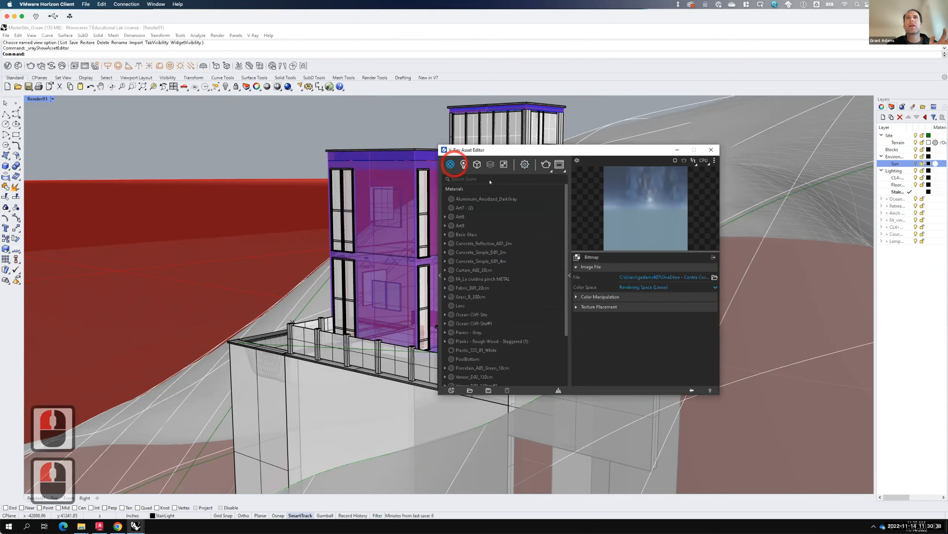
{"action": "left_click", "coordinate": [466, 297]}
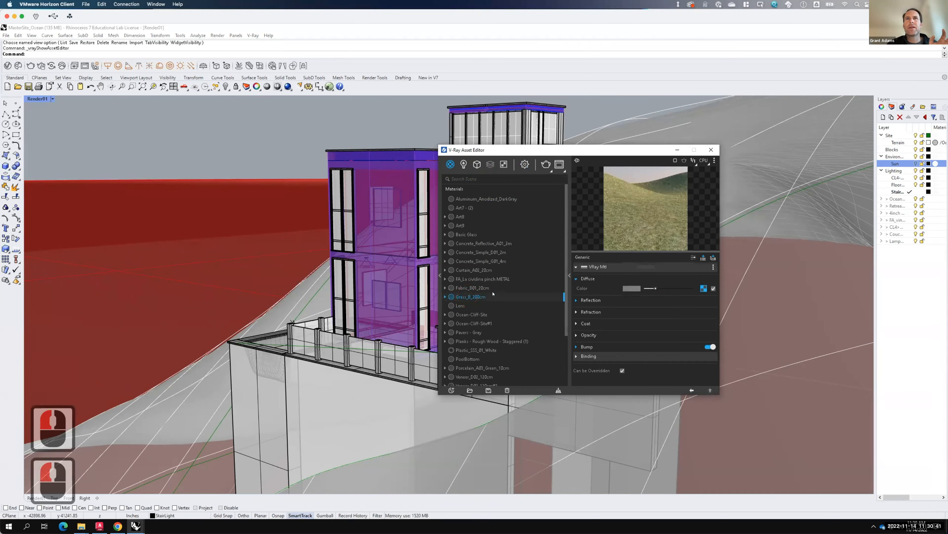
{"action": "left_click", "coordinate": [471, 235]}
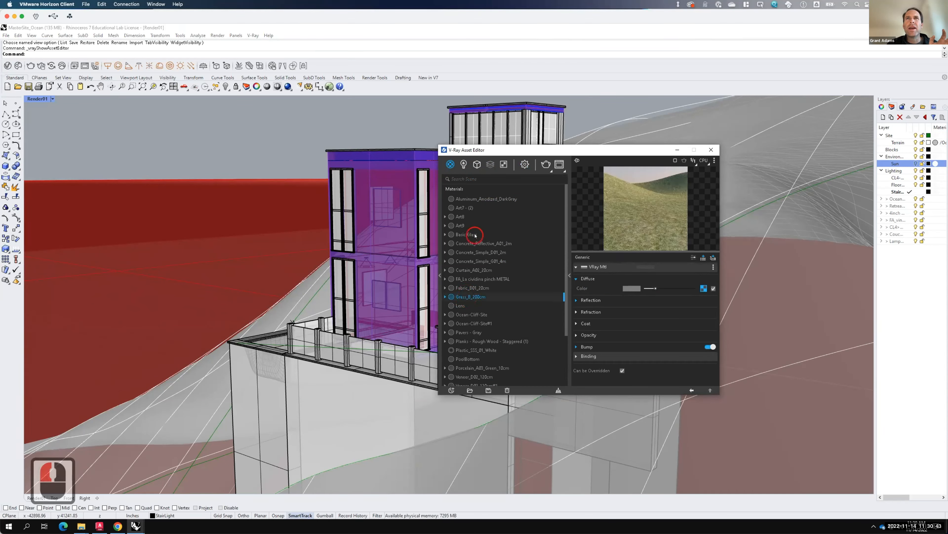
{"action": "left_click_drag", "start_coordinate": [567, 243], "coordinate": [570, 180]}
{"action": "left_click", "coordinate": [547, 164]}
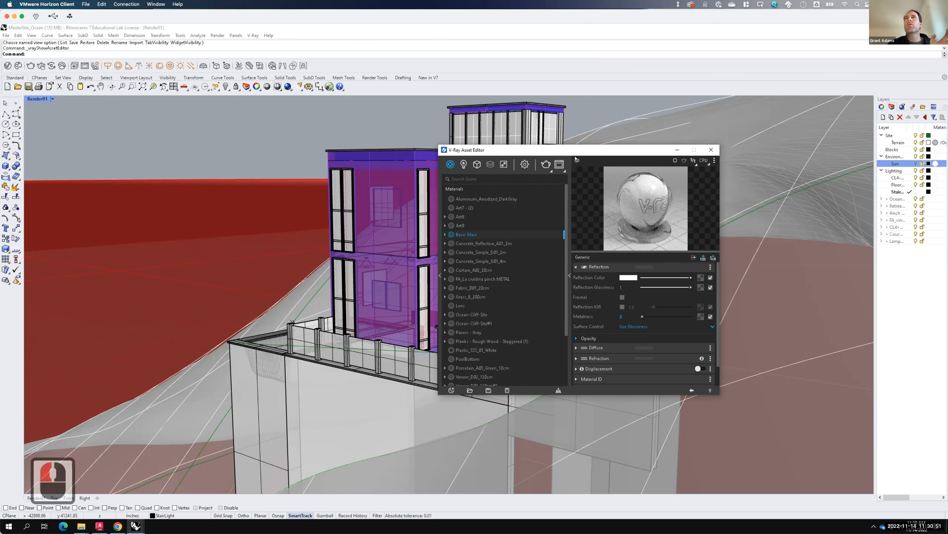
{"action": "key", "text": "F15"}
{"action": "left_click", "coordinate": [711, 150]}
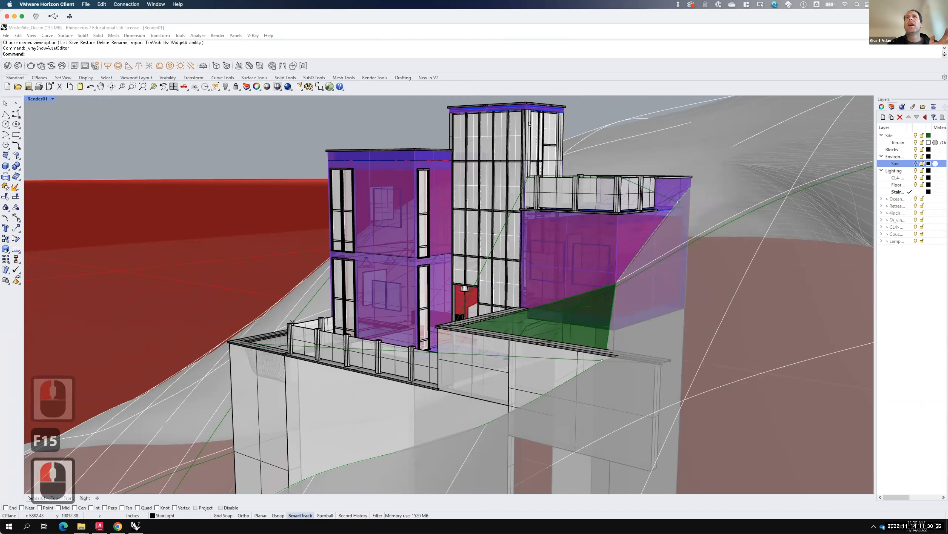
- Run a test render of the Render01 exterior view and stop it
{"action": "left_click", "coordinate": [30, 65]}
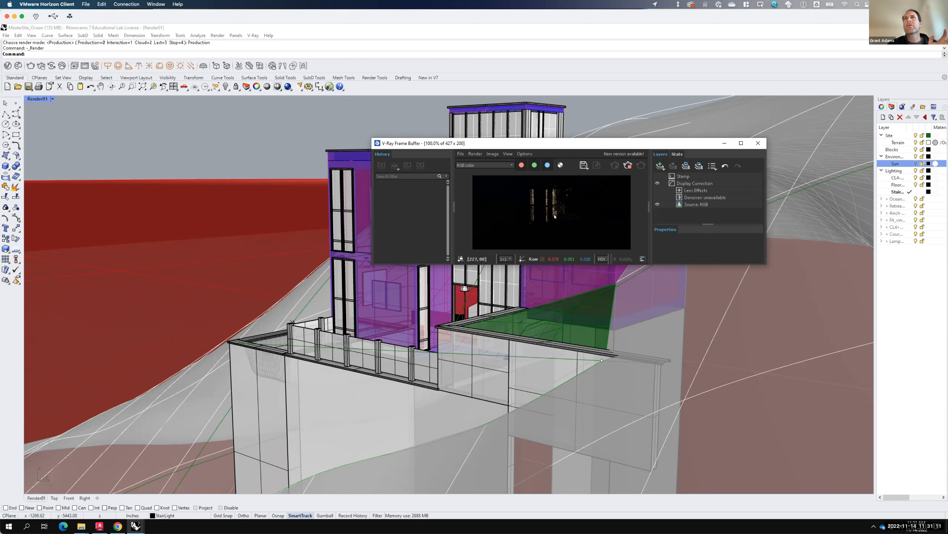
{"action": "left_click", "coordinate": [628, 166]}
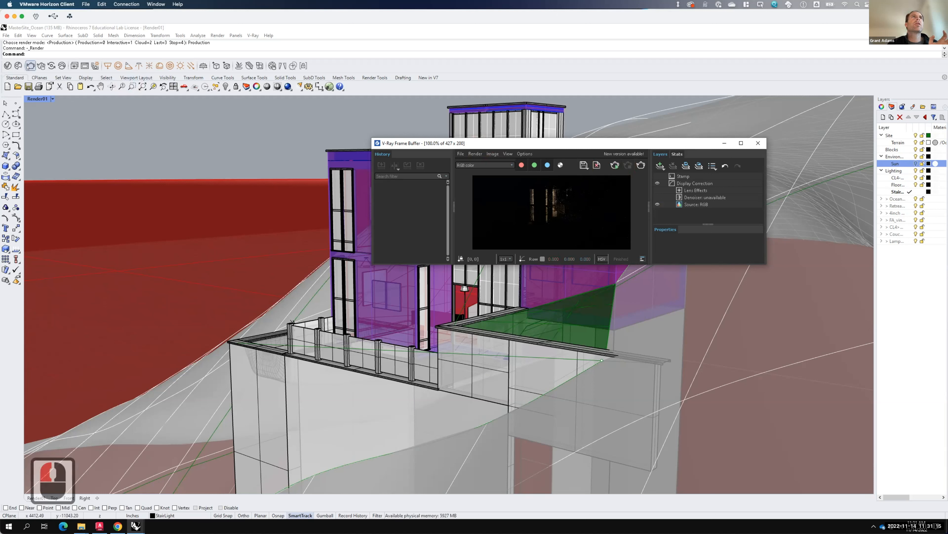
- Set the Exposure Value (EV) in the V-Ray Camera settings to 12
{"action": "left_click", "coordinate": [7, 66]}
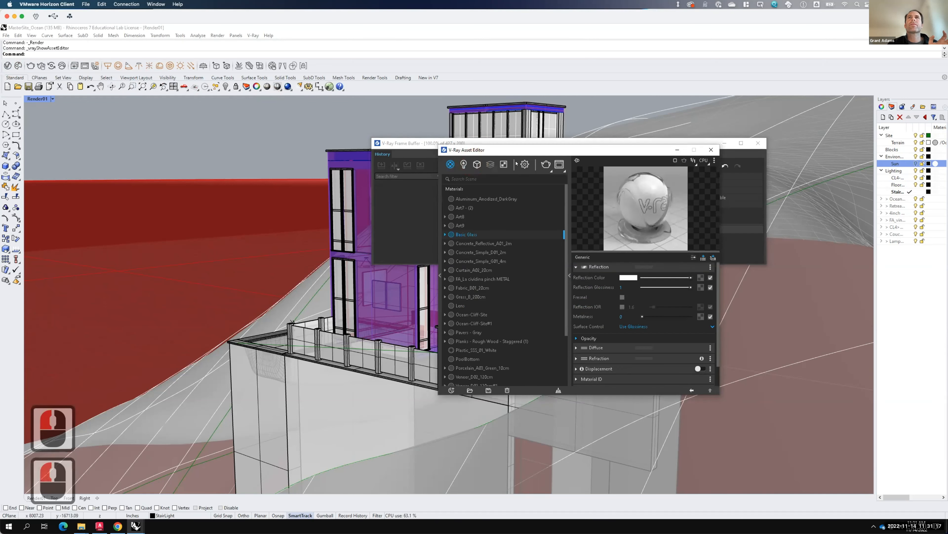
{"action": "left_click", "coordinate": [525, 164]}
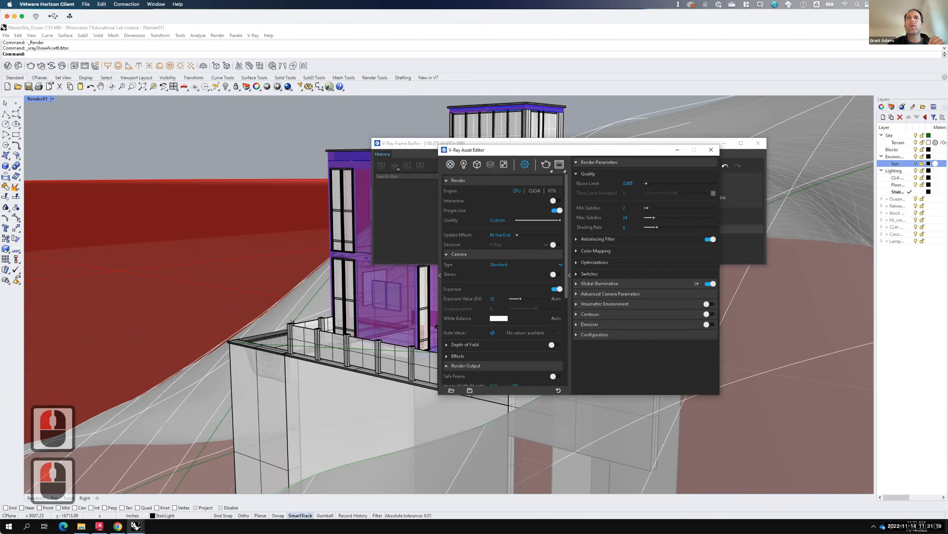
{"action": "double_click", "coordinate": [492, 298]}
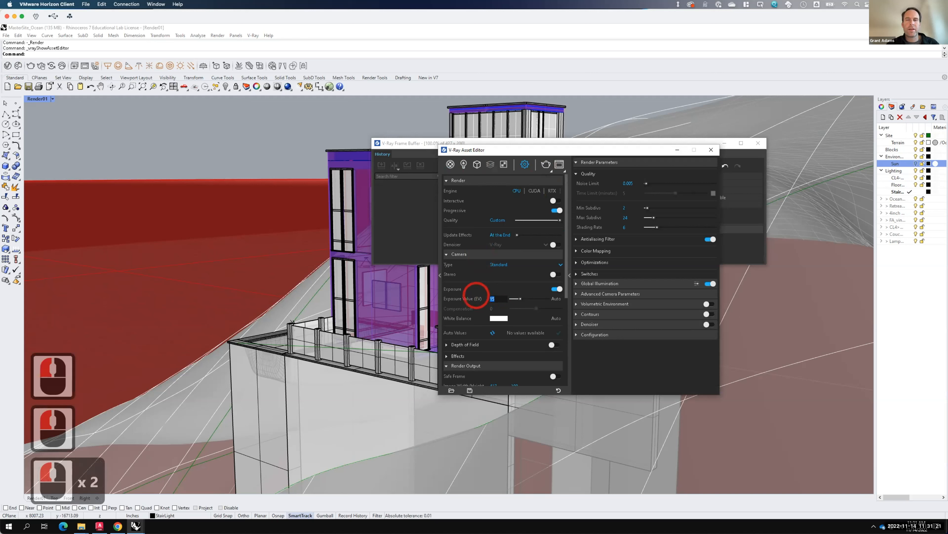
{"action": "type", "text": "12"}
{"action": "key", "text": "Tab"}
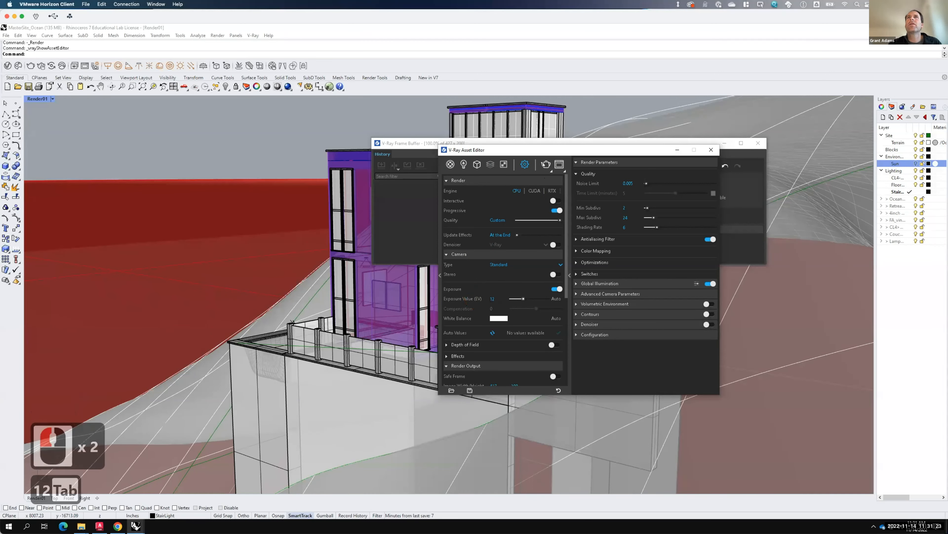
- Render the exterior again and enlarge the V-Ray Frame Buffer to examine the lit windows and terrace at 400%
{"action": "left_click", "coordinate": [544, 164]}
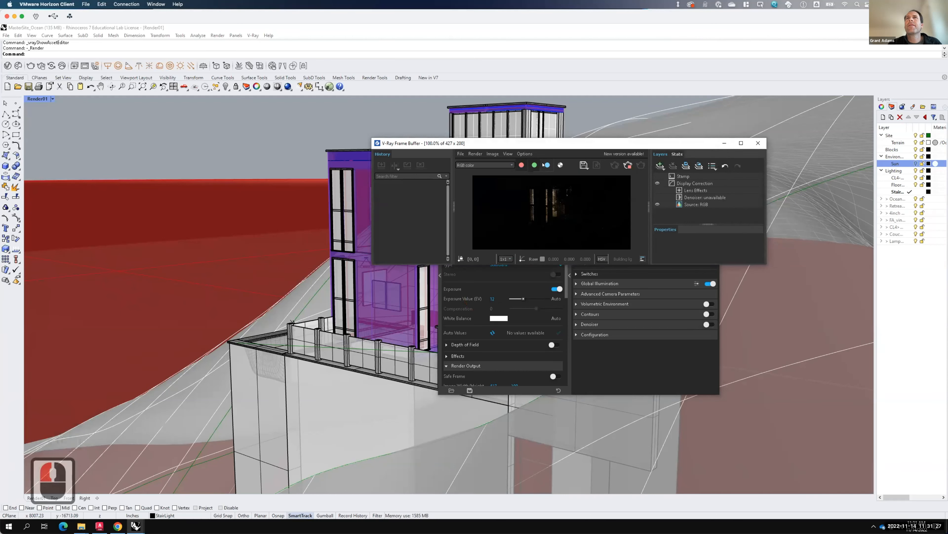
{"action": "left_click_drag", "start_coordinate": [546, 144], "coordinate": [325, 145]}
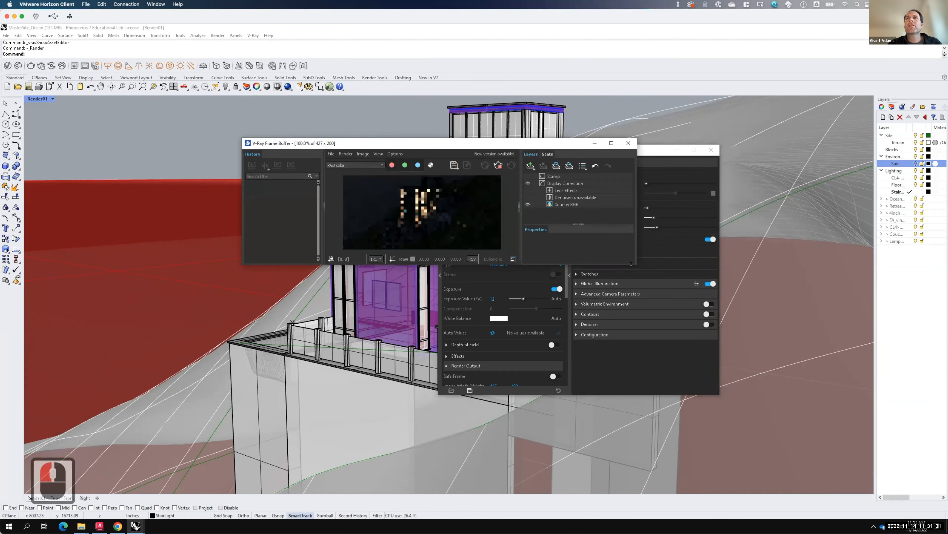
{"action": "left_click_drag", "start_coordinate": [636, 265], "coordinate": [723, 396]}
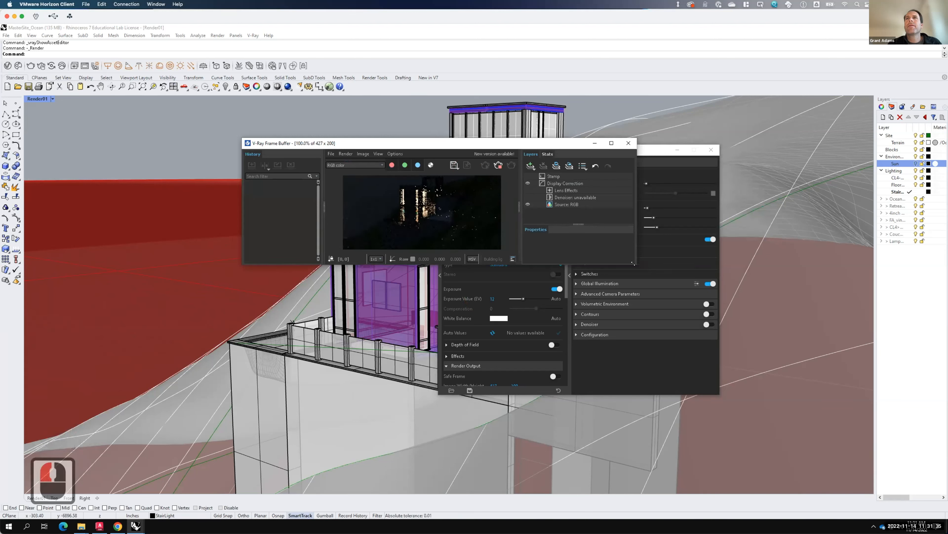
{"action": "left_click_drag", "start_coordinate": [633, 263], "coordinate": [767, 437]}
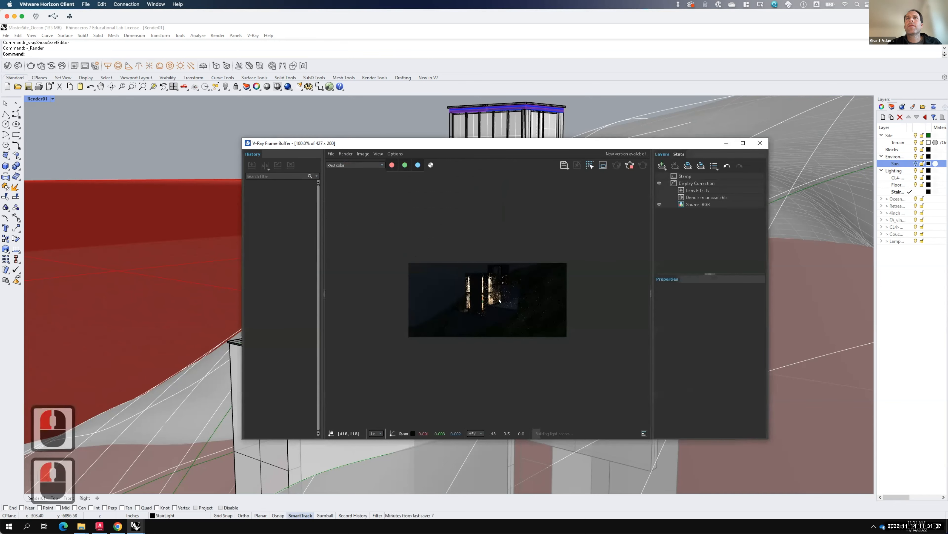
{"action": "scroll", "coordinate": [499, 301], "scroll_direction": "up", "scroll_amount": 1}
{"action": "scroll", "coordinate": [506, 305], "scroll_direction": "up", "scroll_amount": 2}
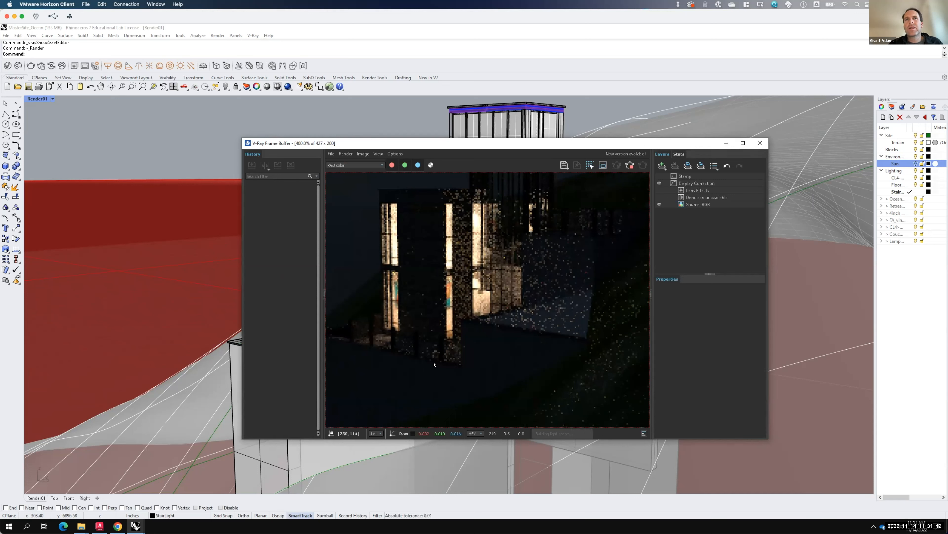
- Stop the exterior test render and close the V-Ray Frame Buffer and Asset Editor
{"action": "key", "text": "F15"}
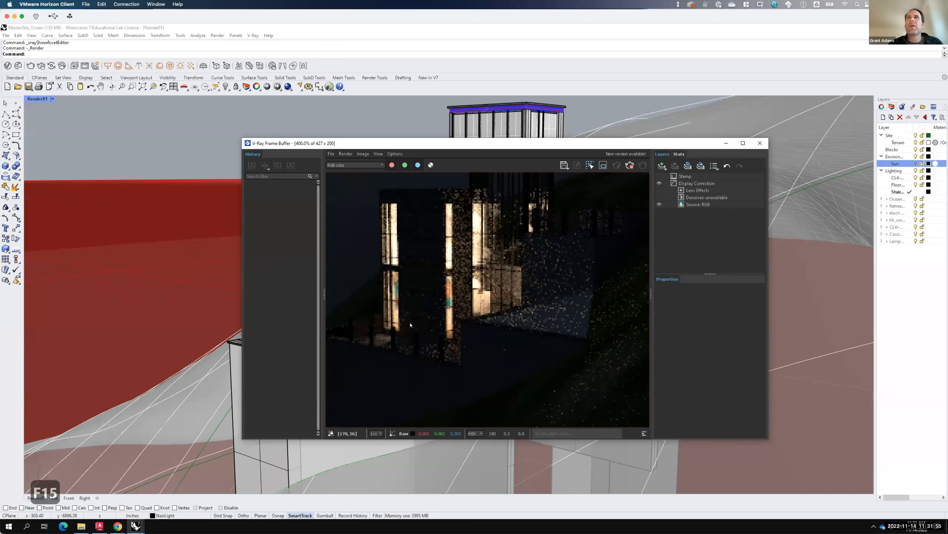
{"action": "left_click", "coordinate": [629, 165]}
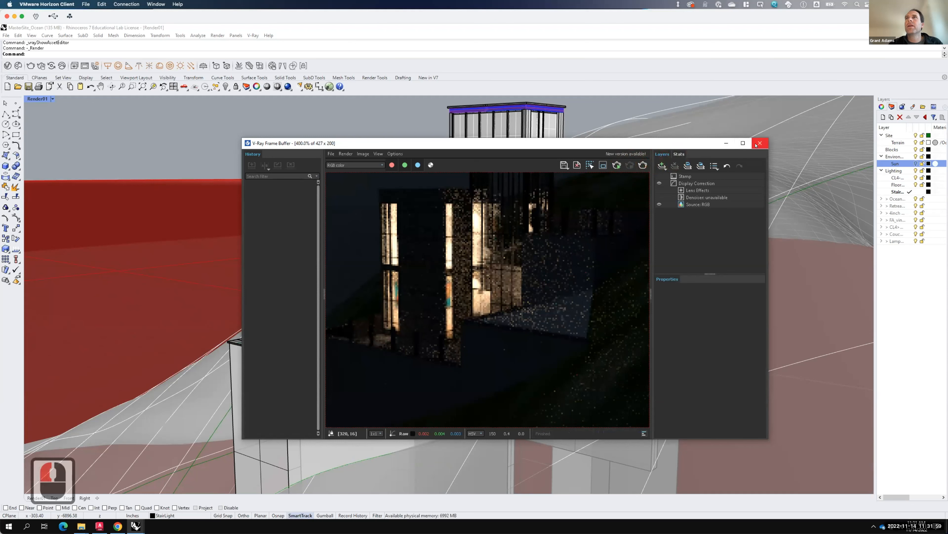
{"action": "left_click", "coordinate": [759, 144]}
{"action": "left_click_drag", "start_coordinate": [566, 151], "coordinate": [658, 148]}
{"action": "left_click", "coordinate": [803, 146]}
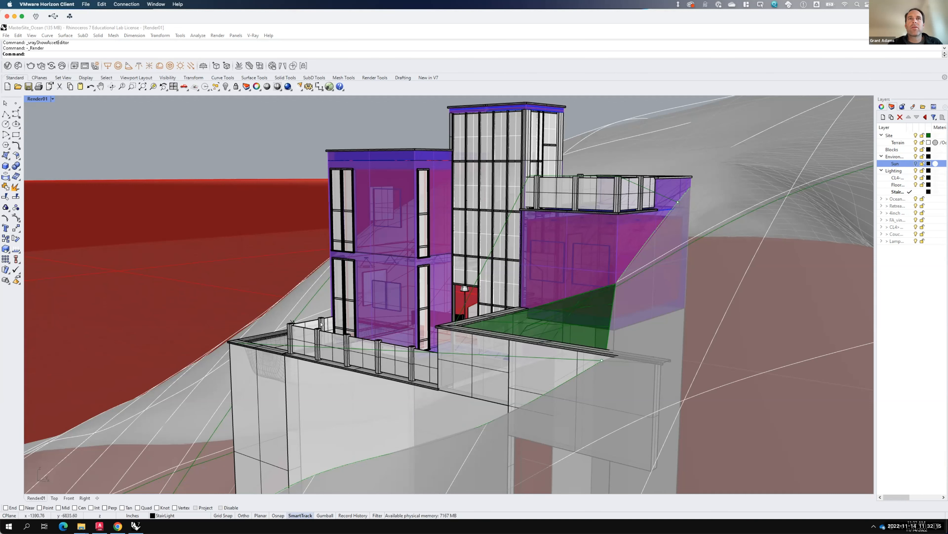
- Start a spotlight with its cone base snapped to the far terrace railing post's end point and a 1' radius
{"action": "right_click_drag", "start_coordinate": [303, 342], "coordinate": [538, 370]}
{"action": "scroll", "coordinate": [446, 400], "scroll_direction": "up", "scroll_amount": 5}
{"action": "scroll", "coordinate": [445, 405], "scroll_direction": "up", "scroll_amount": 1}
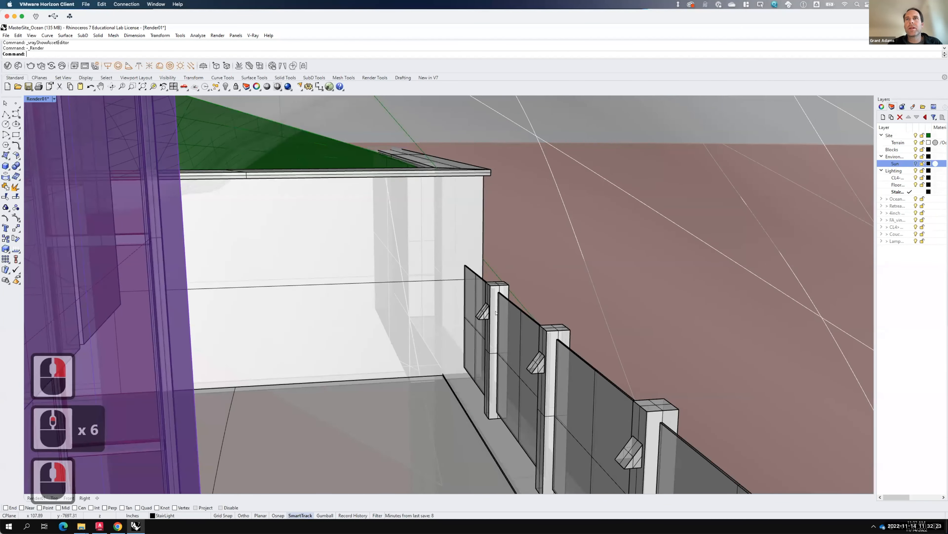
{"action": "scroll", "coordinate": [534, 351], "scroll_direction": "down", "scroll_amount": 2}
{"action": "right_click_drag", "start_coordinate": [546, 368], "coordinate": [516, 359]}
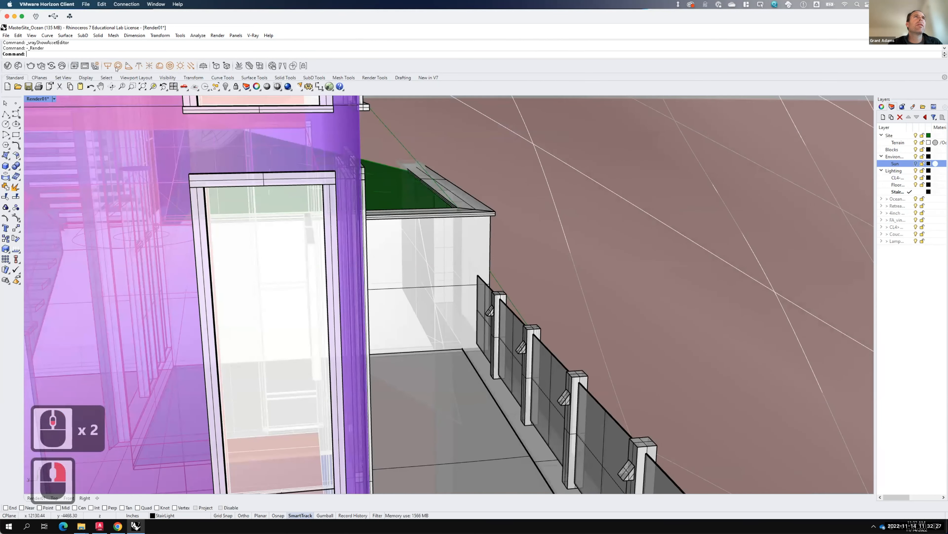
{"action": "left_click", "coordinate": [130, 67]}
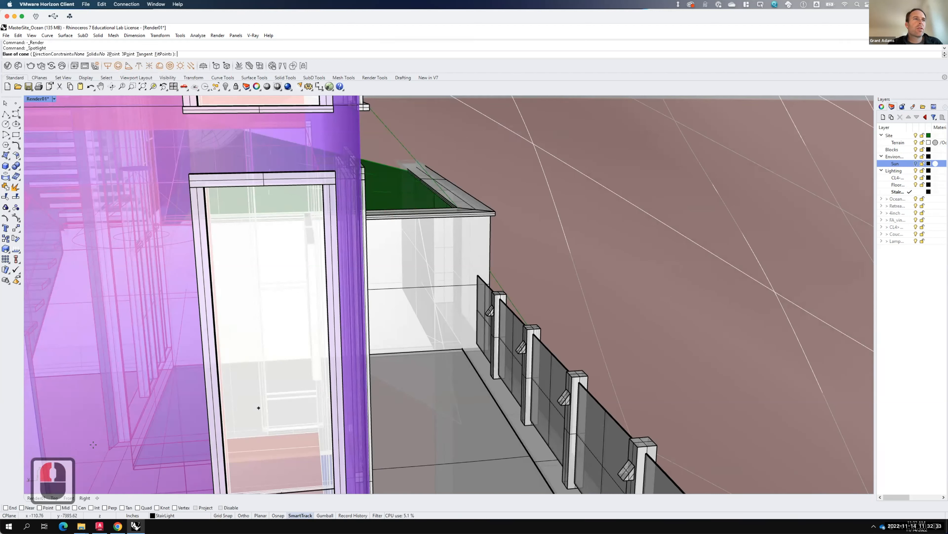
{"action": "left_click", "coordinate": [5, 507]}
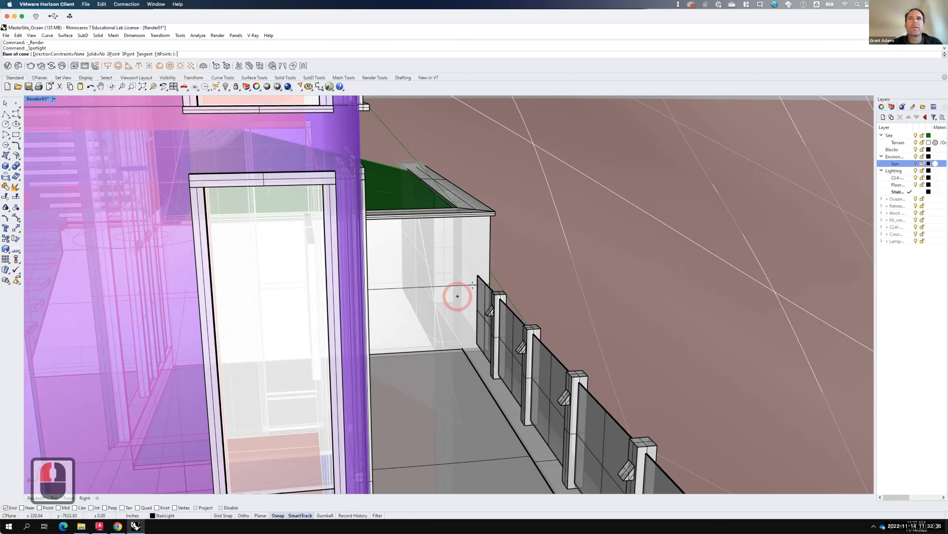
{"action": "left_click", "coordinate": [492, 294]}
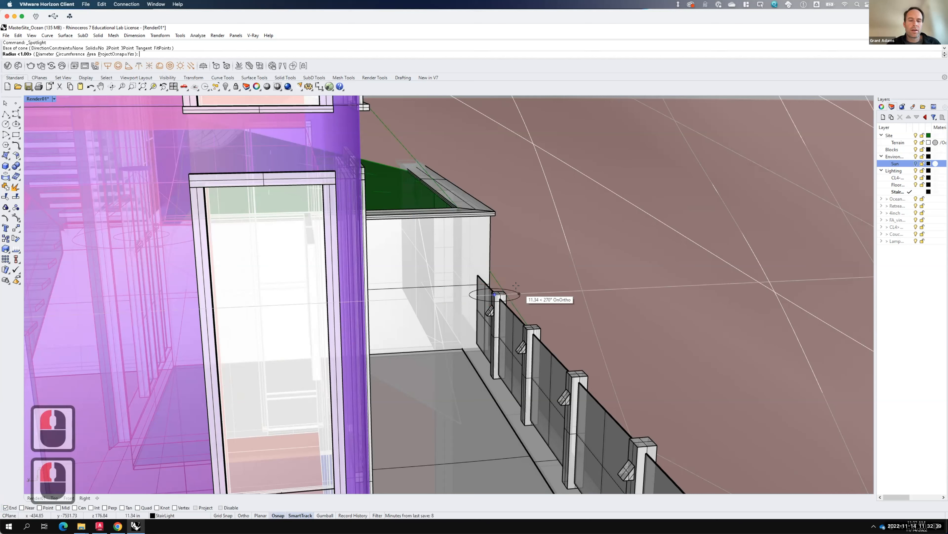
{"action": "type", "text": "1'"}
{"action": "key", "text": "Return"}
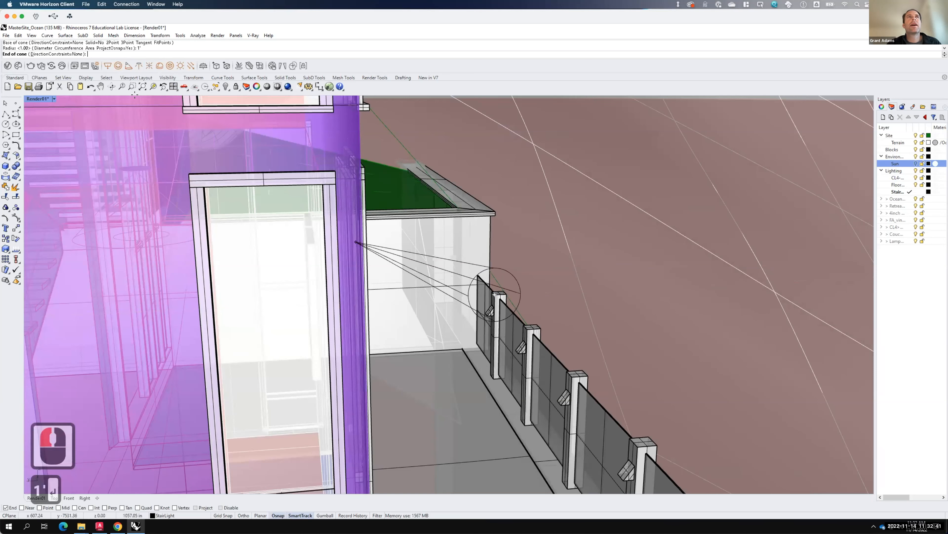
- Set the spotlight's cone length to 1' and place its end straight below the base in the Front view
{"action": "double_click", "coordinate": [40, 99]}
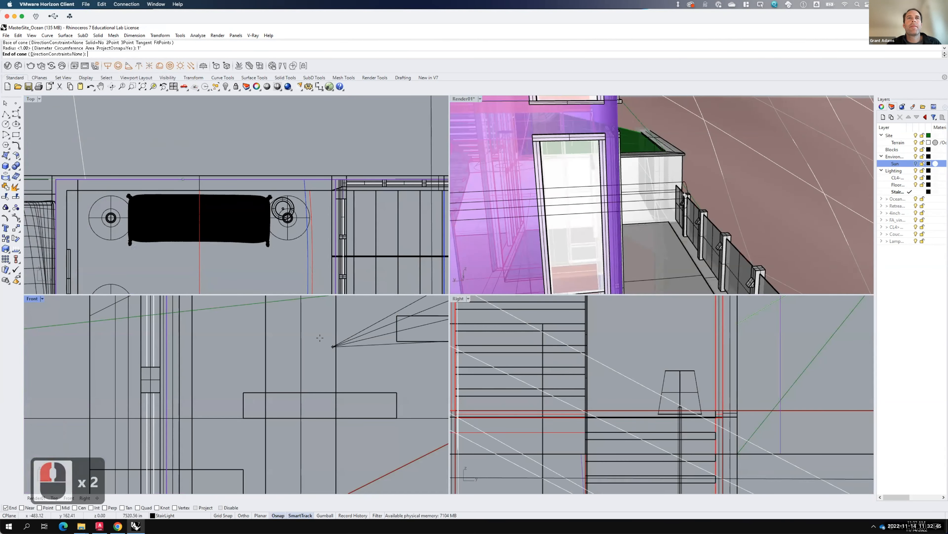
{"action": "scroll", "coordinate": [279, 361], "scroll_direction": "up", "scroll_amount": 20}
{"action": "scroll", "coordinate": [279, 360], "scroll_direction": "down", "scroll_amount": 5}
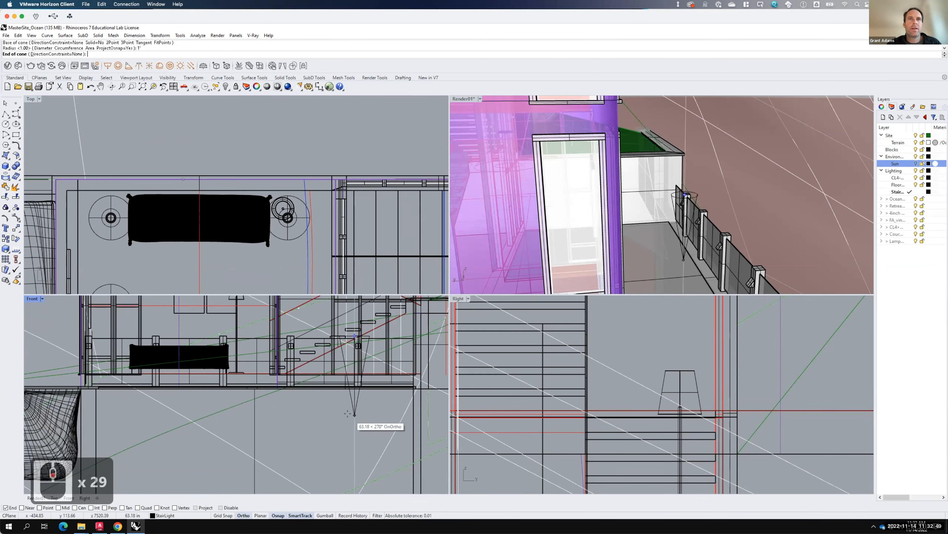
{"action": "type", "text": "1'"}
{"action": "key", "text": "Return"}
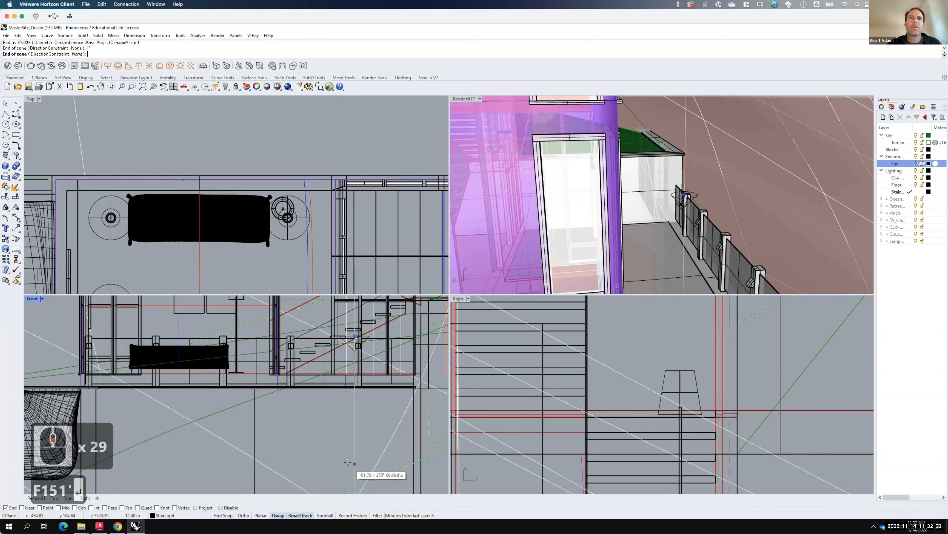
{"action": "left_click", "coordinate": [354, 459]}
{"action": "left_click", "coordinate": [484, 270]}
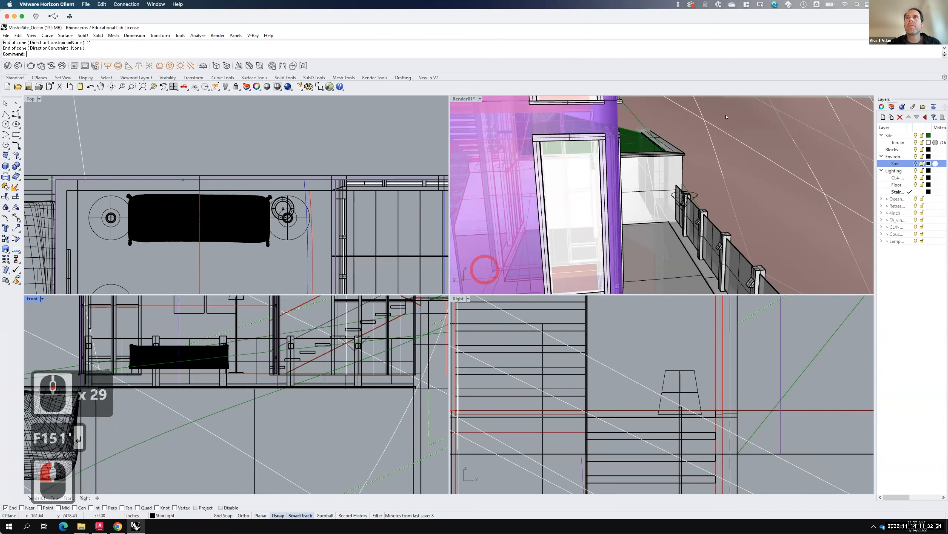
- Move the new spotlight horizontally about 4 inches off the railing post toward the terrace
{"action": "left_click", "coordinate": [674, 197]}
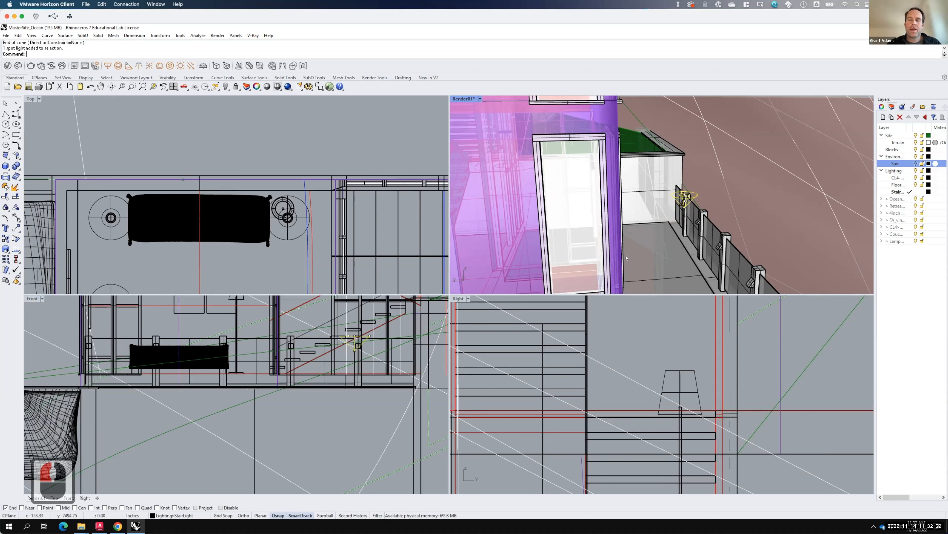
{"action": "type", "text": "move"}
{"action": "key", "text": "Return"}
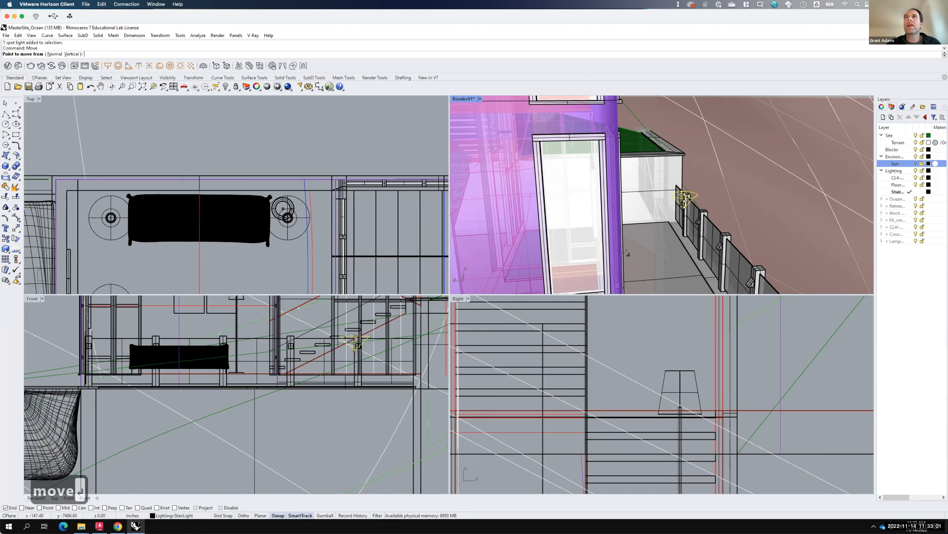
{"action": "left_click", "coordinate": [667, 244]}
{"action": "left_click", "coordinate": [666, 246]}
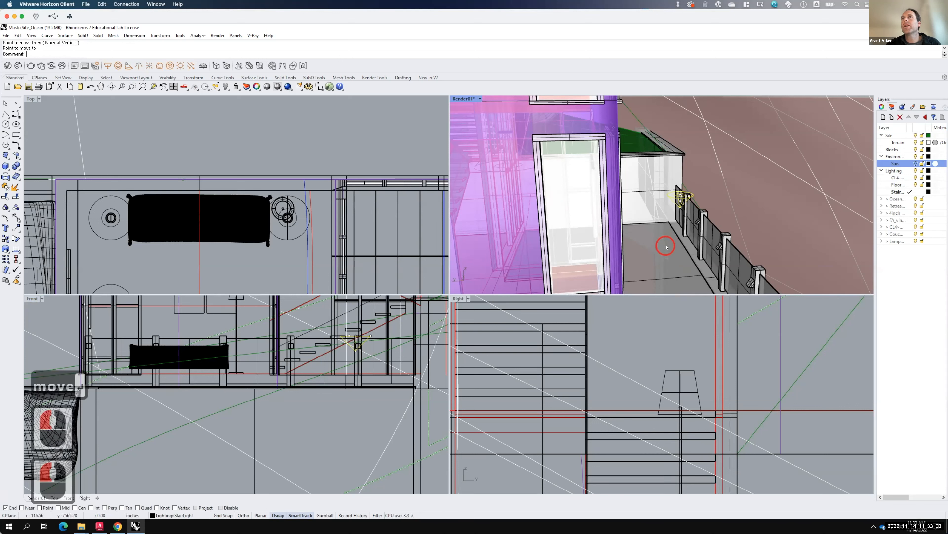
- Move the spotlight vertically up a short distance beside the post, using the Vertical option
{"action": "type", "text": "move"}
{"action": "key", "text": "Return"}
{"action": "type", "text": "v"}
{"action": "key", "text": "Return"}
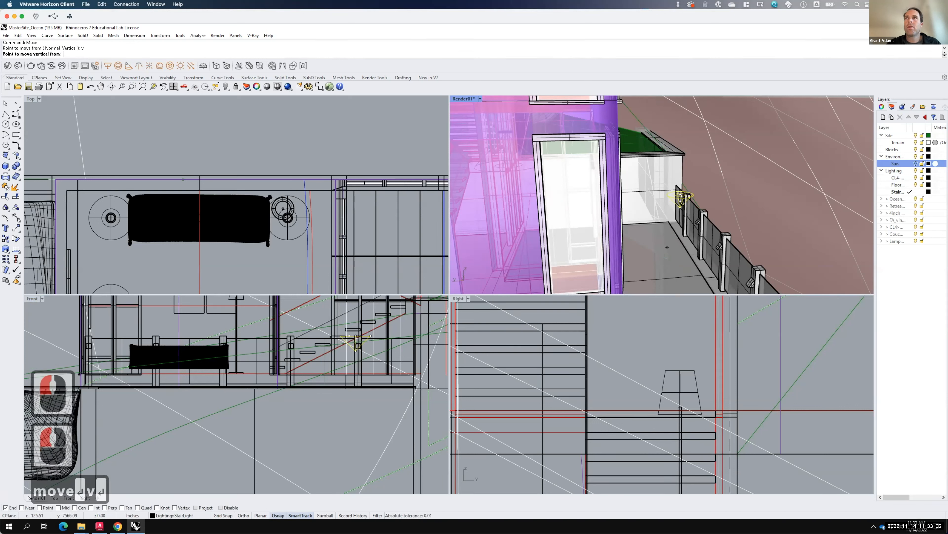
{"action": "left_click", "coordinate": [665, 245]}
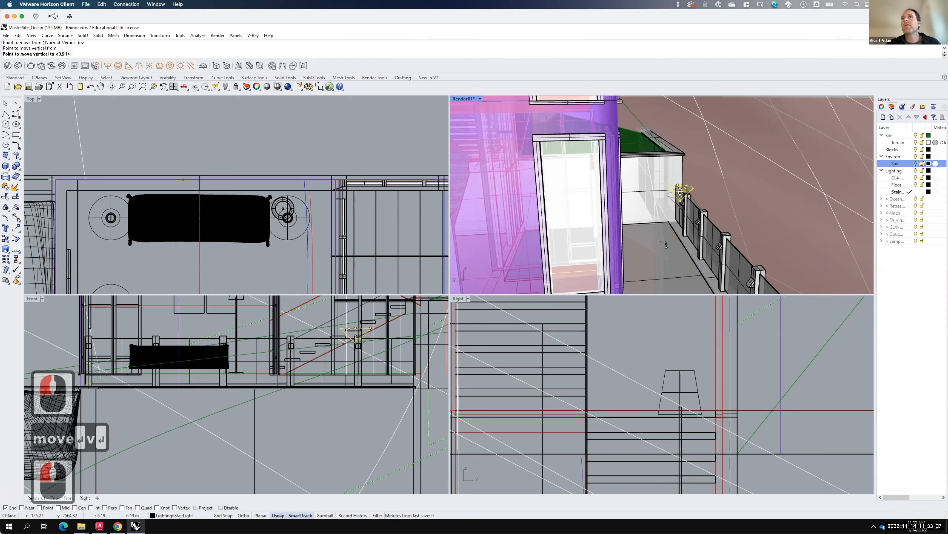
{"action": "left_click", "coordinate": [717, 235]}
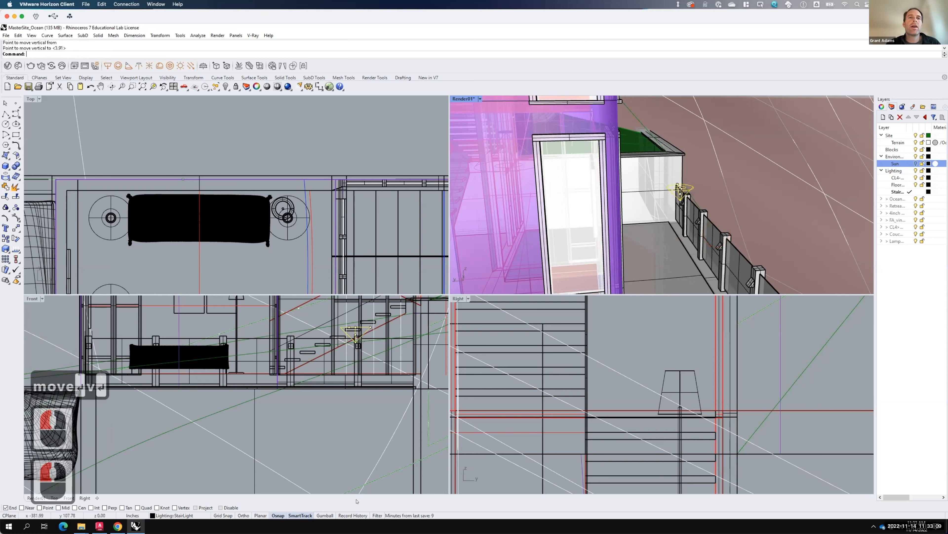
- Turn on the Gumball, tilt the spotlight inward over the terrace and shift it closer to the small post-mounted fixture
{"action": "left_click", "coordinate": [324, 514]}
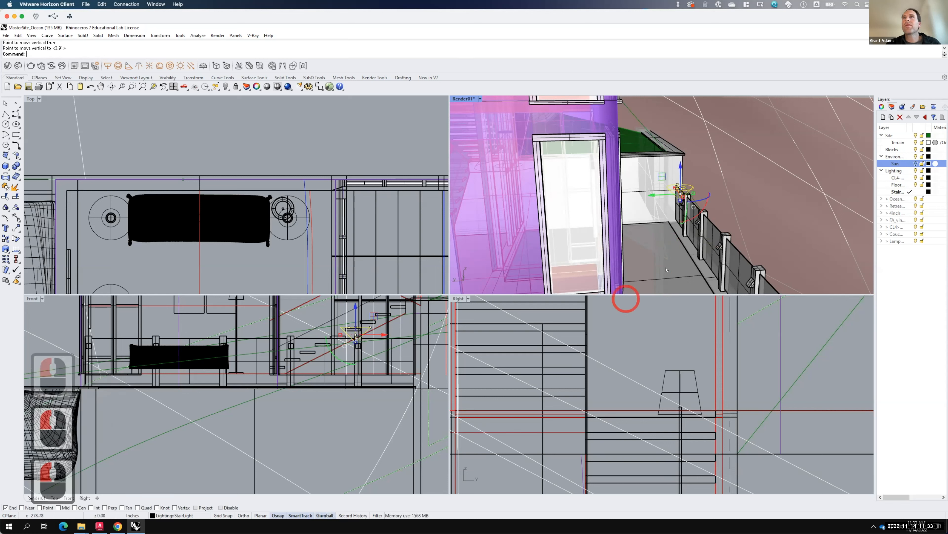
{"action": "left_click_drag", "start_coordinate": [695, 216], "coordinate": [709, 202]}
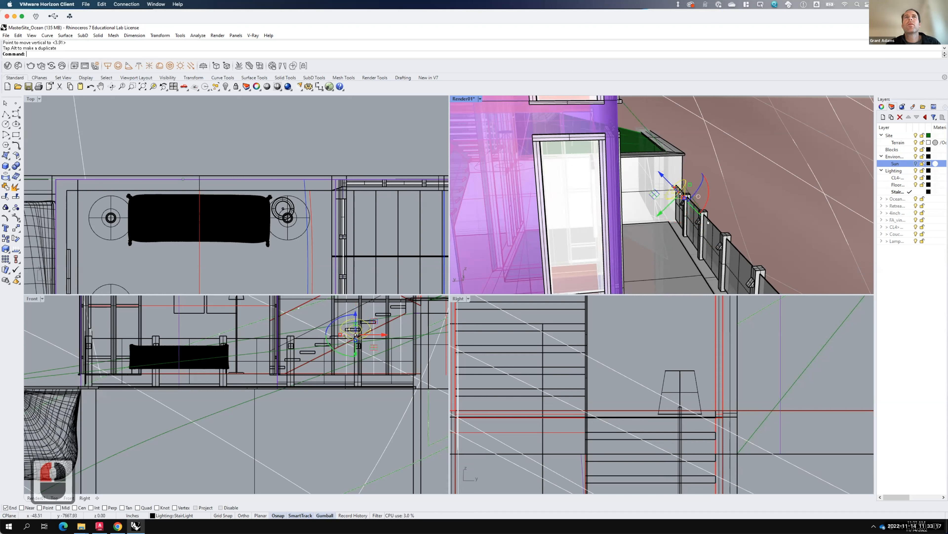
{"action": "double_click", "coordinate": [470, 99]}
{"action": "right_click_drag", "start_coordinate": [546, 307], "coordinate": [464, 342]}
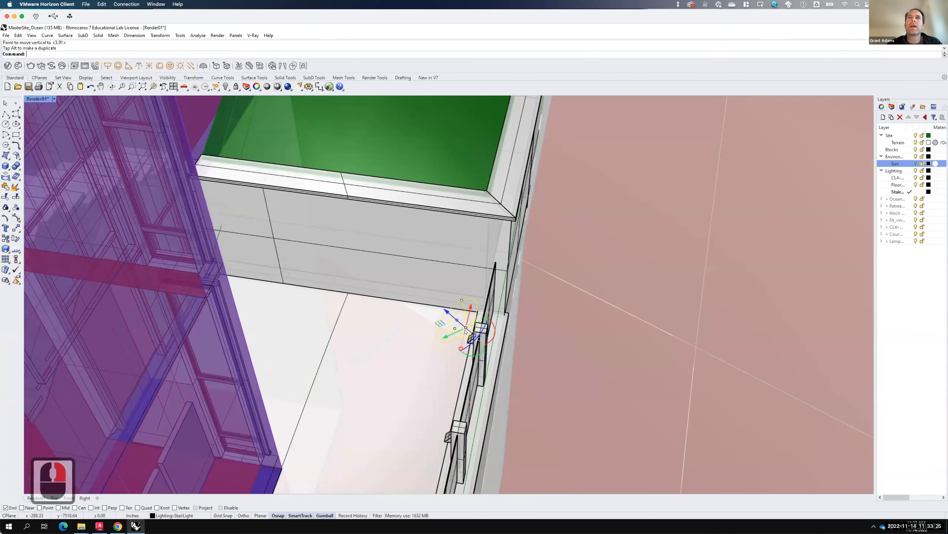
{"action": "scroll", "coordinate": [470, 341], "scroll_direction": "up", "scroll_amount": 7}
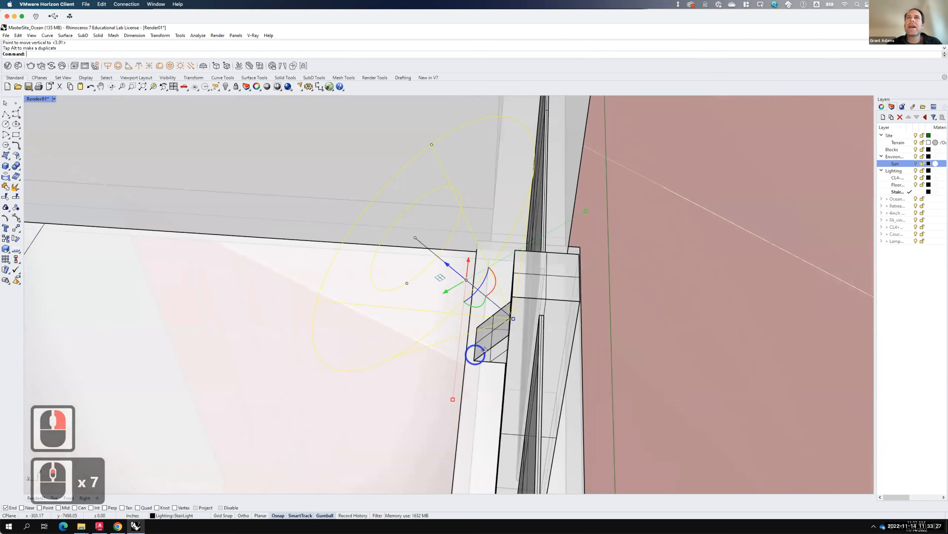
{"action": "right_click_drag", "start_coordinate": [495, 349], "coordinate": [516, 337]}
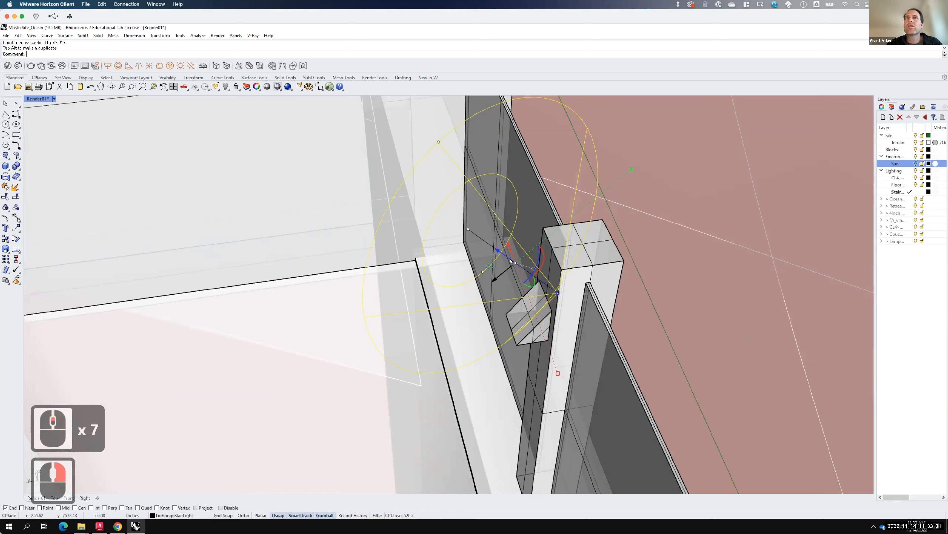
{"action": "left_click_drag", "start_coordinate": [508, 258], "coordinate": [495, 253]}
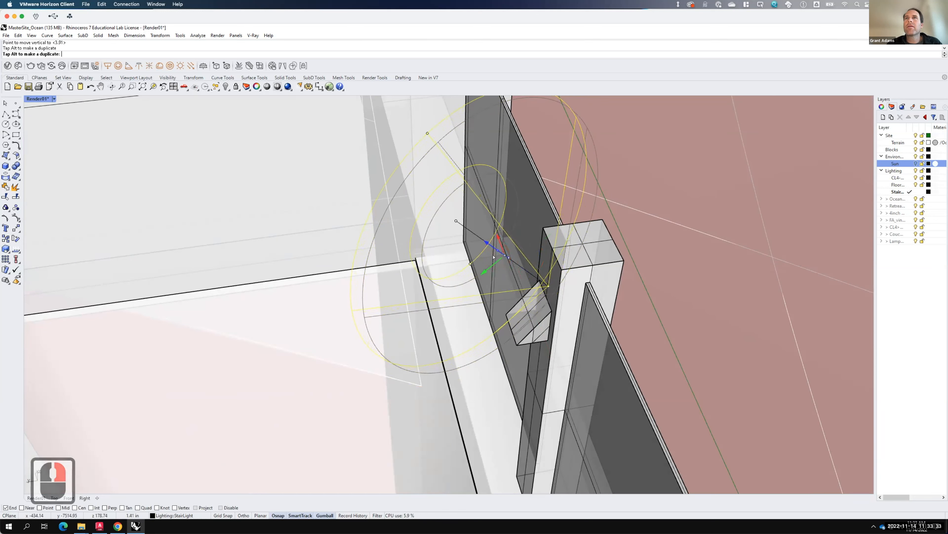
{"action": "mouse_move", "coordinate": [595, 311]}
{"action": "right_mouse_down"}
{"action": "mouse_move", "coordinate": [612, 303]}
{"action": "mouse_move", "coordinate": [584, 318]}
{"action": "right_mouse_up"}
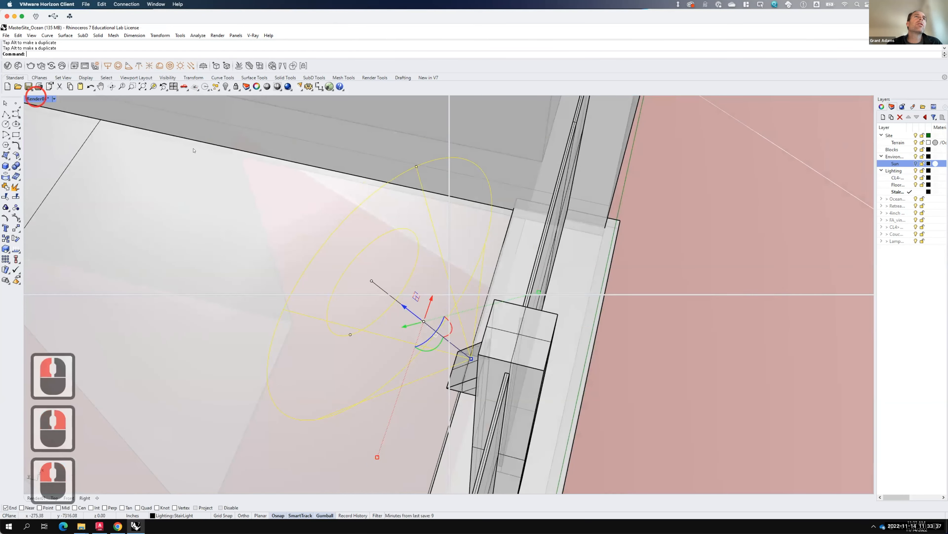
- Center the spotlight on the post's fixture in the Top view and nudge it slightly back toward the post
{"action": "double_click", "coordinate": [37, 99]}
{"action": "scroll", "coordinate": [289, 180], "scroll_direction": "down", "scroll_amount": 9}
{"action": "scroll", "coordinate": [288, 181], "scroll_direction": "down", "scroll_amount": 5}
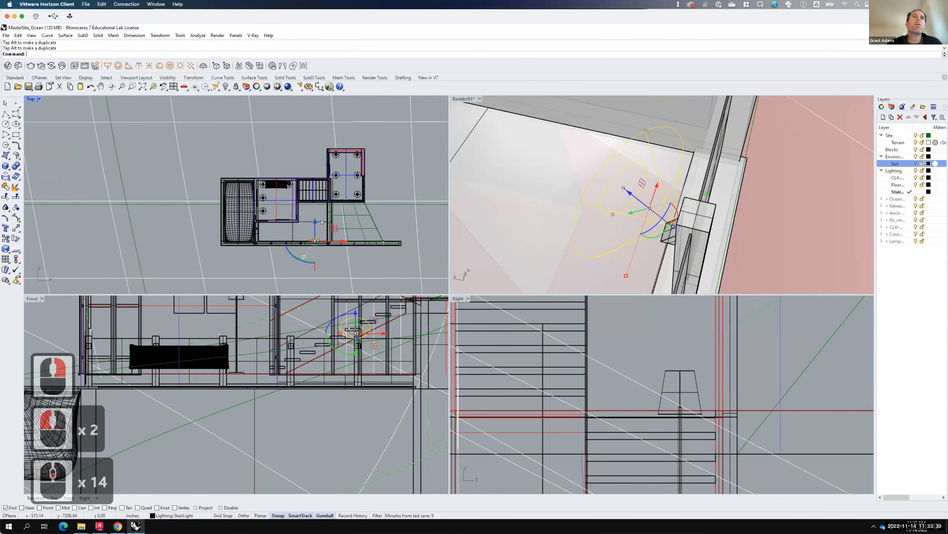
{"action": "scroll", "coordinate": [305, 251], "scroll_direction": "up", "scroll_amount": 14}
{"action": "scroll", "coordinate": [305, 251], "scroll_direction": "up", "scroll_amount": 4}
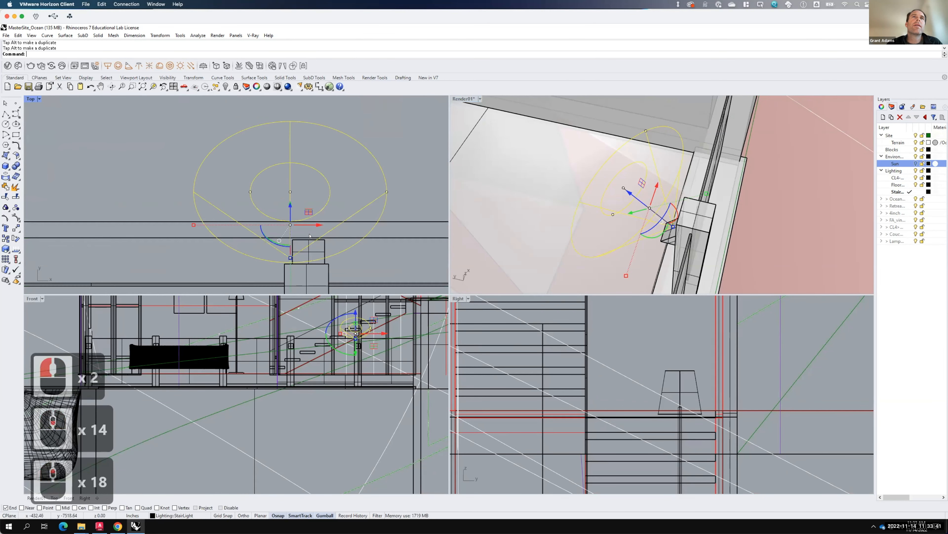
{"action": "left_click_drag", "start_coordinate": [308, 224], "coordinate": [328, 224]}
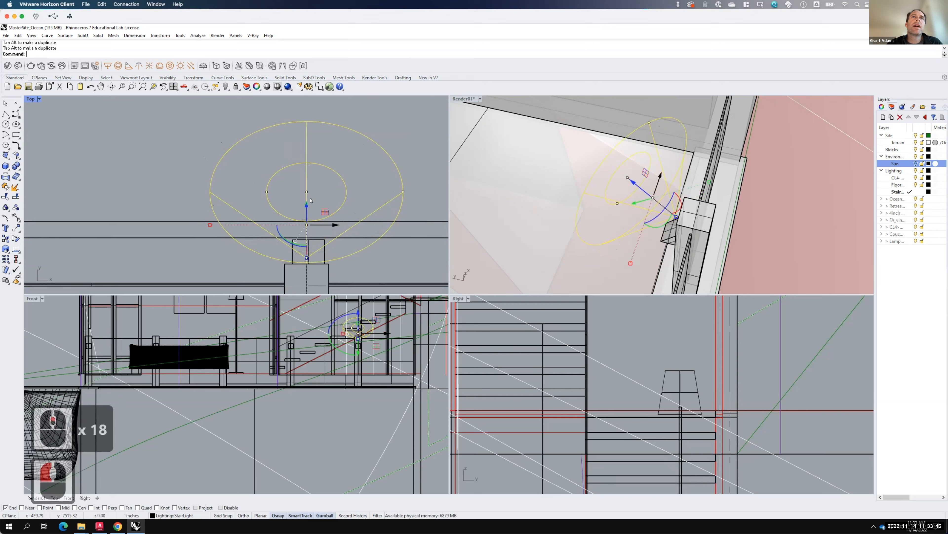
{"action": "left_click_drag", "start_coordinate": [306, 205], "coordinate": [306, 212]}
{"action": "key", "text": "F15"}
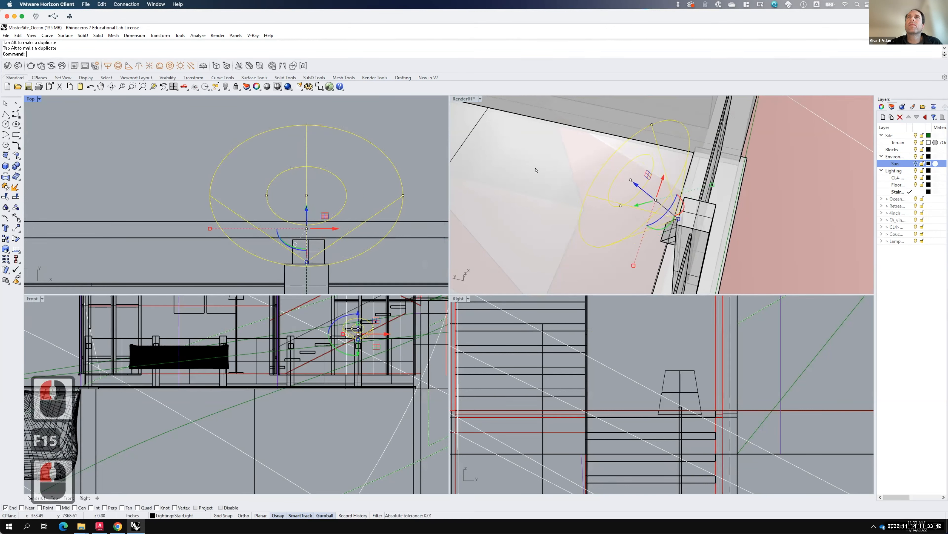
- Open the new spotlight's settings in the V-Ray Asset Editor and move the editor clear of the layer list
{"action": "double_click", "coordinate": [465, 98]}
{"action": "scroll", "coordinate": [561, 278], "scroll_direction": "up", "scroll_amount": 5}
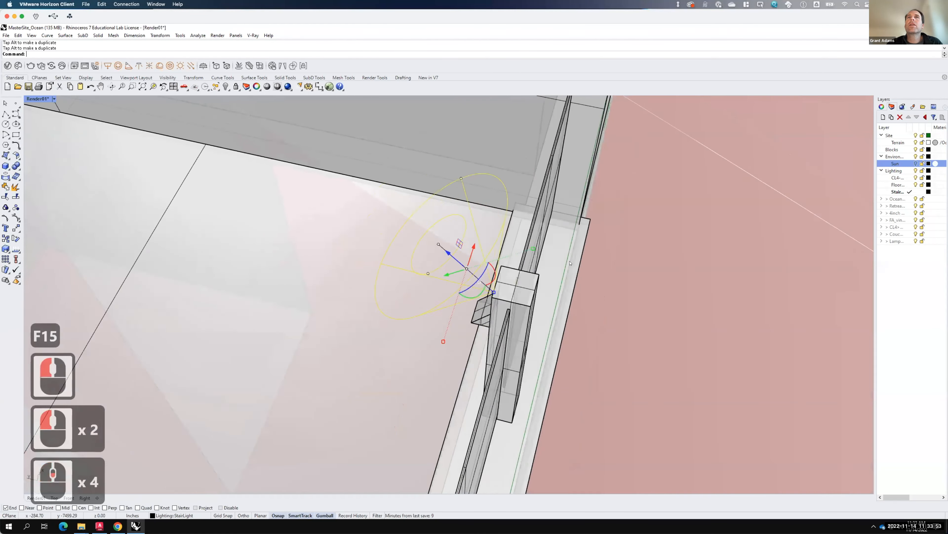
{"action": "right_click_drag", "start_coordinate": [545, 265], "coordinate": [145, 163]}
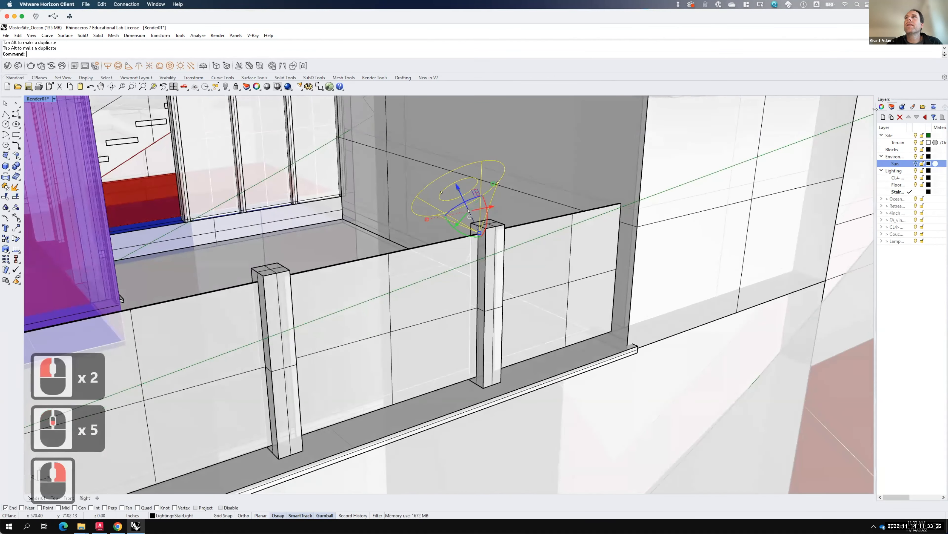
{"action": "left_click", "coordinate": [7, 66]}
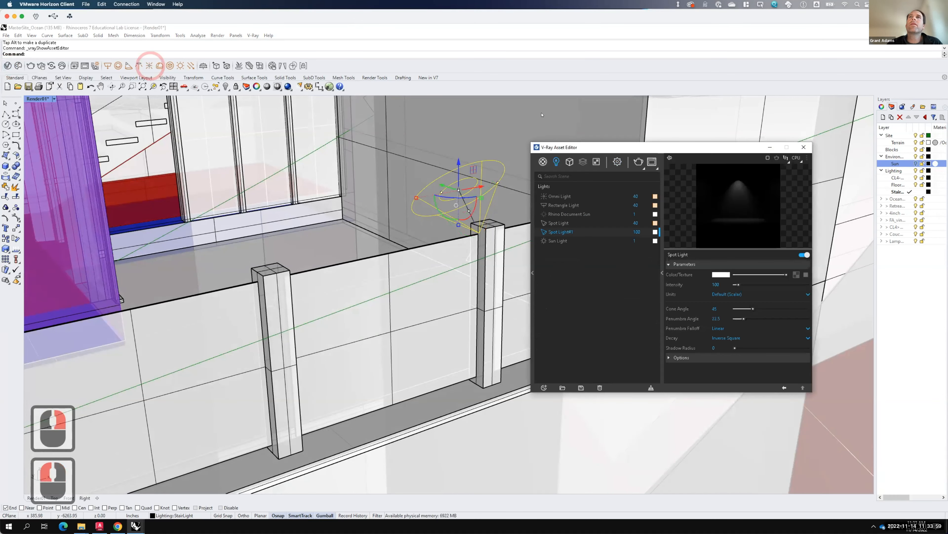
{"action": "left_click_drag", "start_coordinate": [588, 148], "coordinate": [408, 195]}
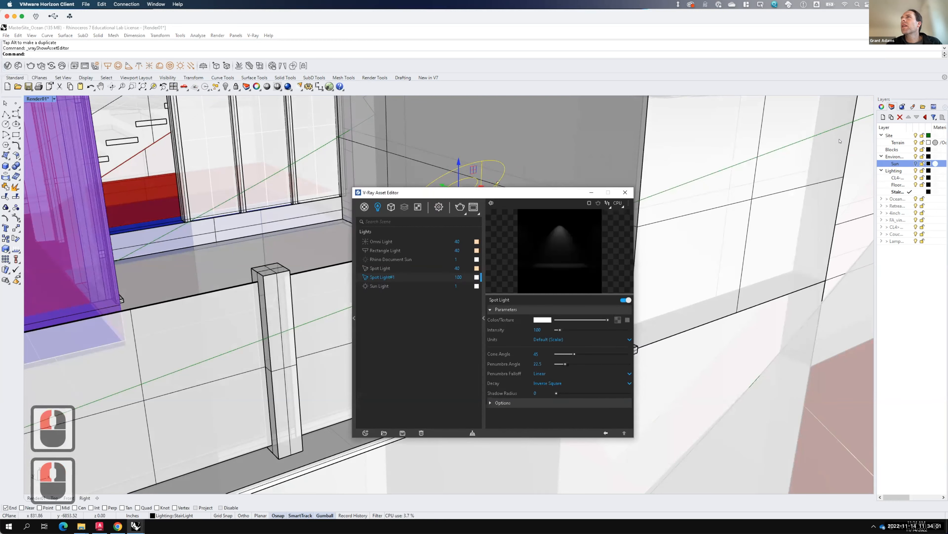
- Create a sublayer named Exterior1 under the Lighting layer
{"action": "left_click", "coordinate": [893, 170]}
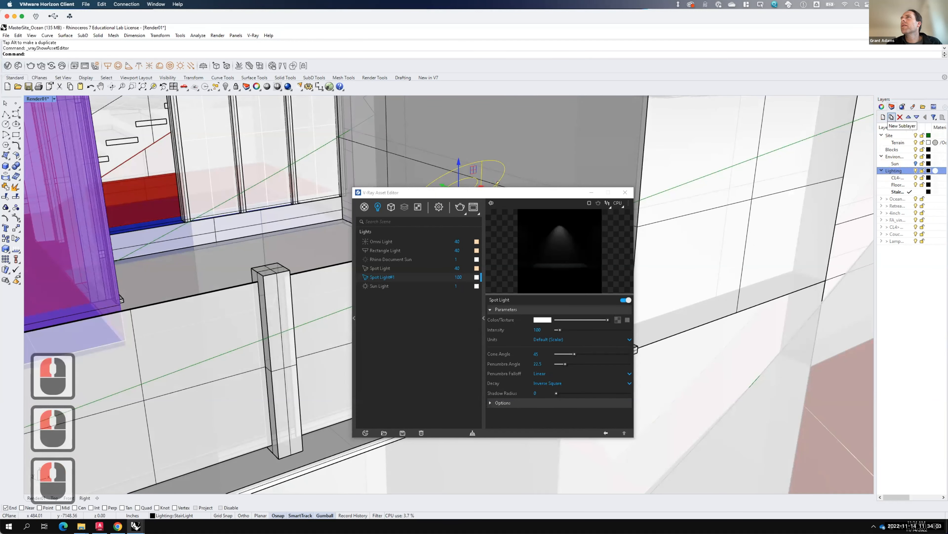
{"action": "left_click", "coordinate": [892, 117]}
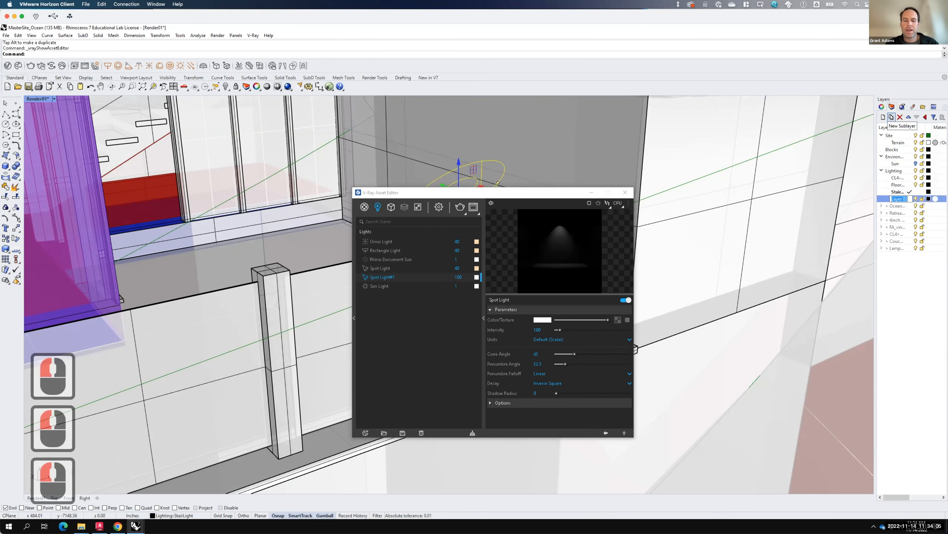
{"action": "type", "text": "Exterior1"}
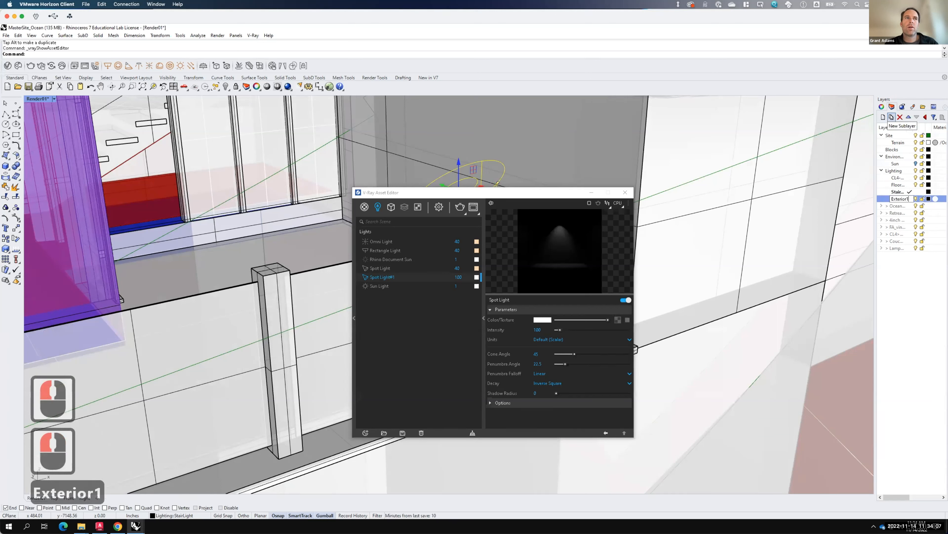
{"action": "key", "text": "Return"}
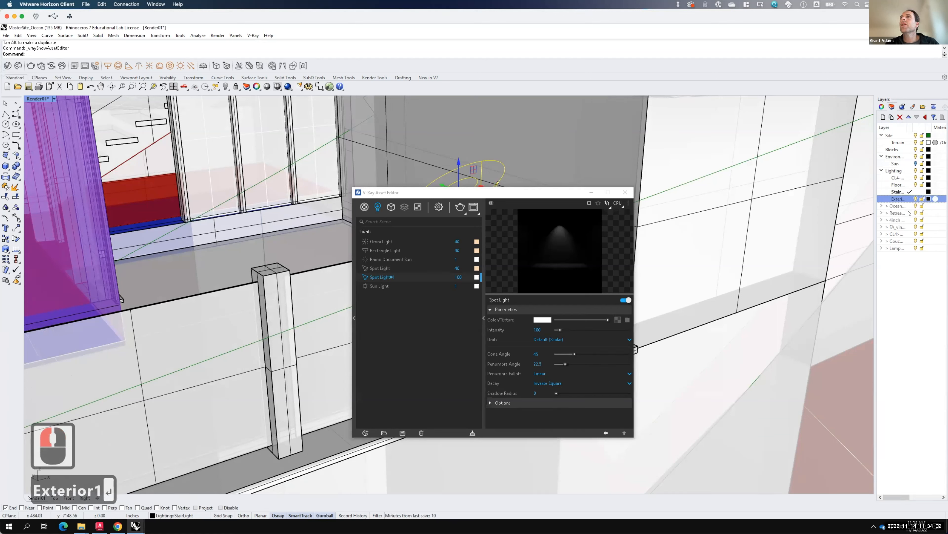
- Move the new spotlight to the Exterior1 layer and rename it ExteriorSpot in the V-Ray Asset Editor
{"action": "right_click", "coordinate": [904, 201]}
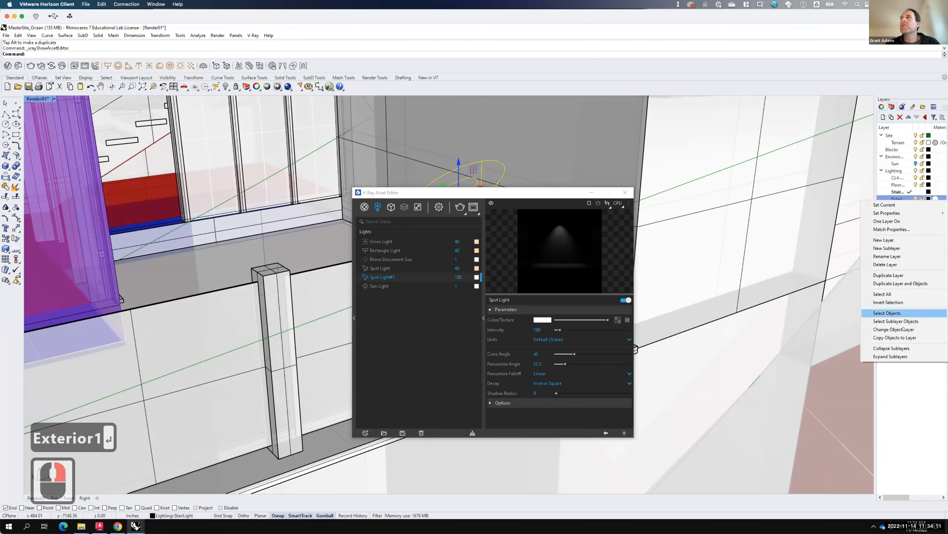
{"action": "left_click", "coordinate": [904, 329]}
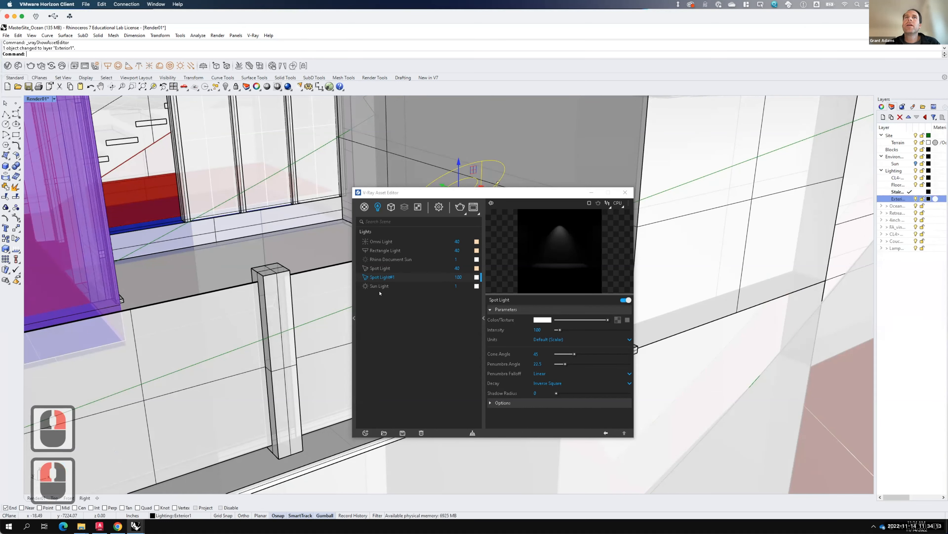
{"action": "triple_click", "coordinate": [381, 277]}
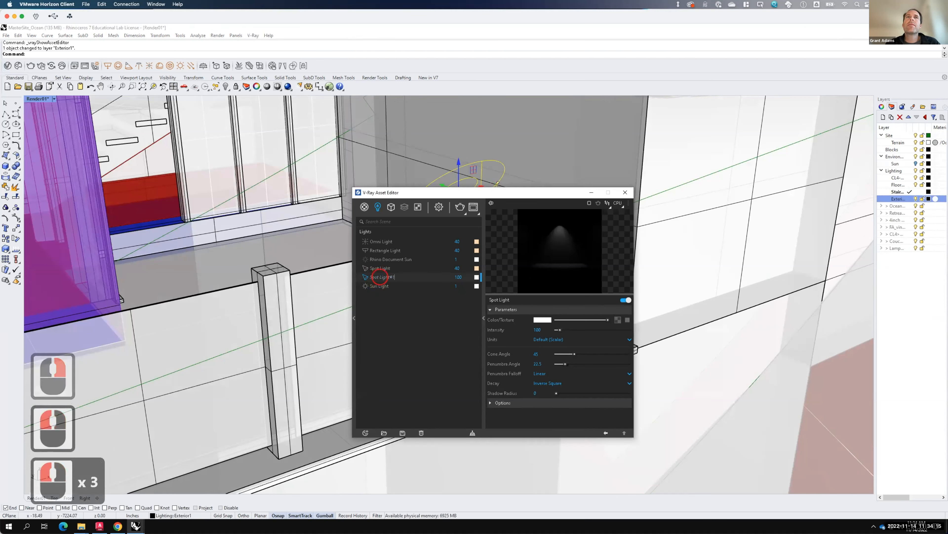
{"action": "key", "text": "ctrl+a"}
{"action": "type", "text": "Exp"}
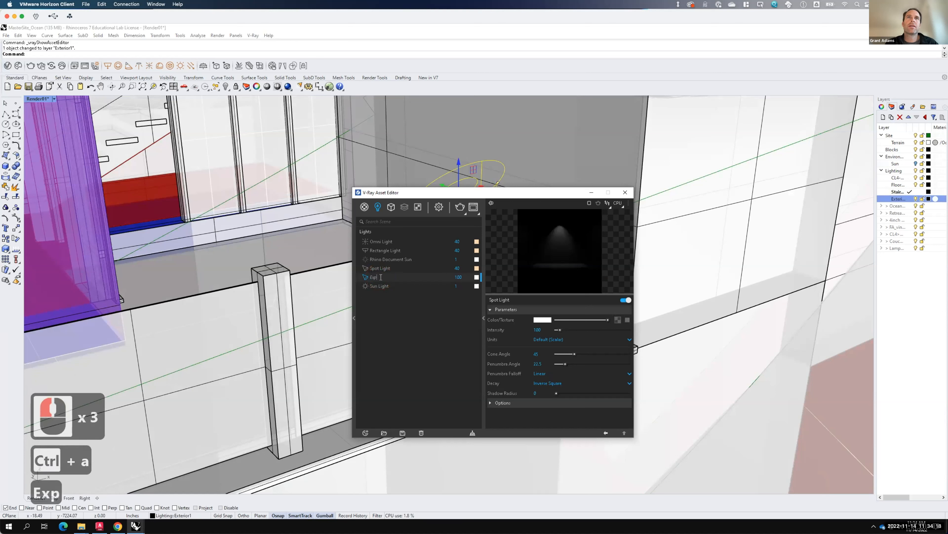
{"action": "key", "text": "BackSpace"}
{"action": "type", "text": "teriorSpot"}
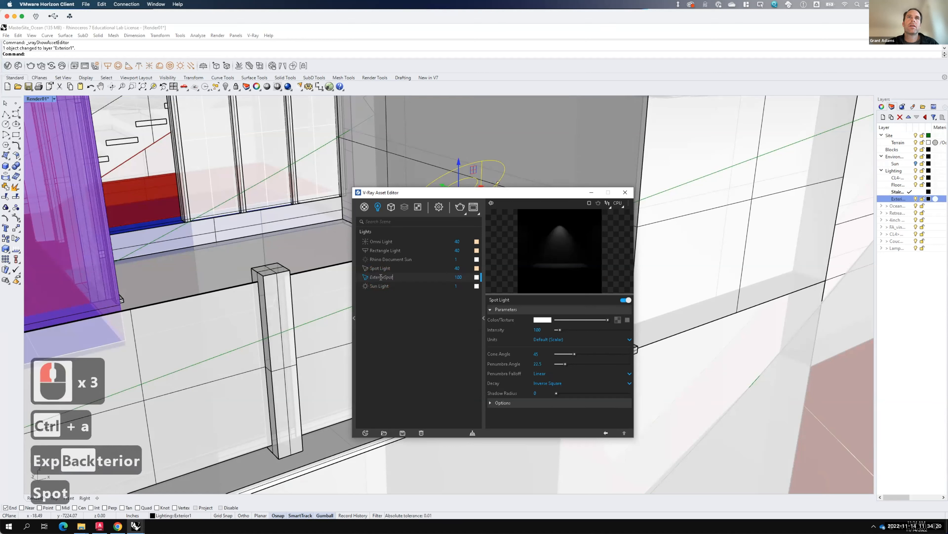
{"action": "key", "text": "Return"}
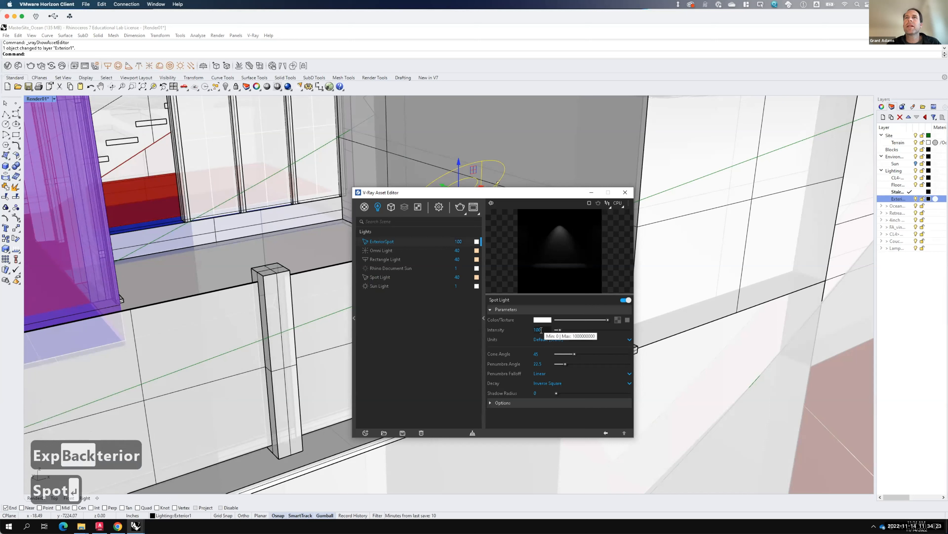
- Set the ExteriorSpot units to Radiant power (W) and switch its color picker range to 0 to 255
{"action": "left_click", "coordinate": [555, 339]}
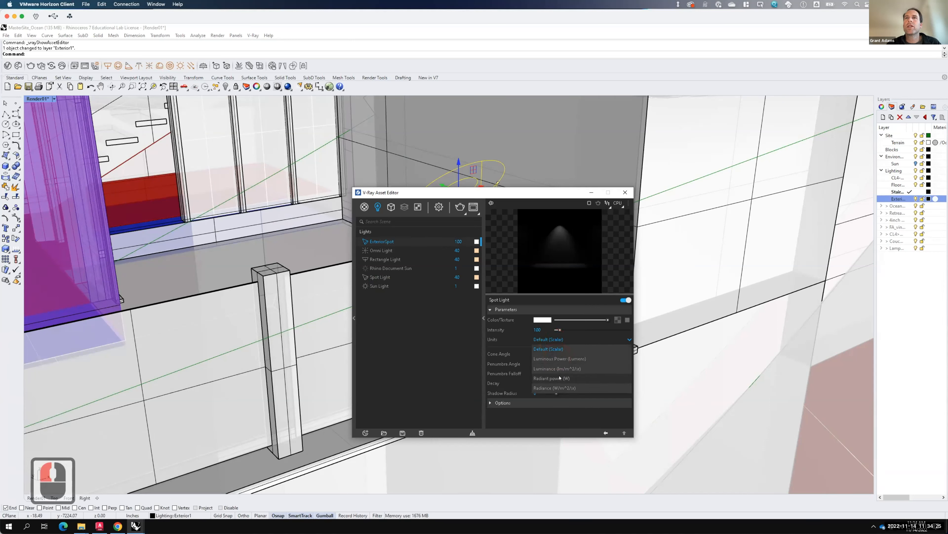
{"action": "left_click", "coordinate": [552, 377]}
{"action": "left_click", "coordinate": [542, 319]}
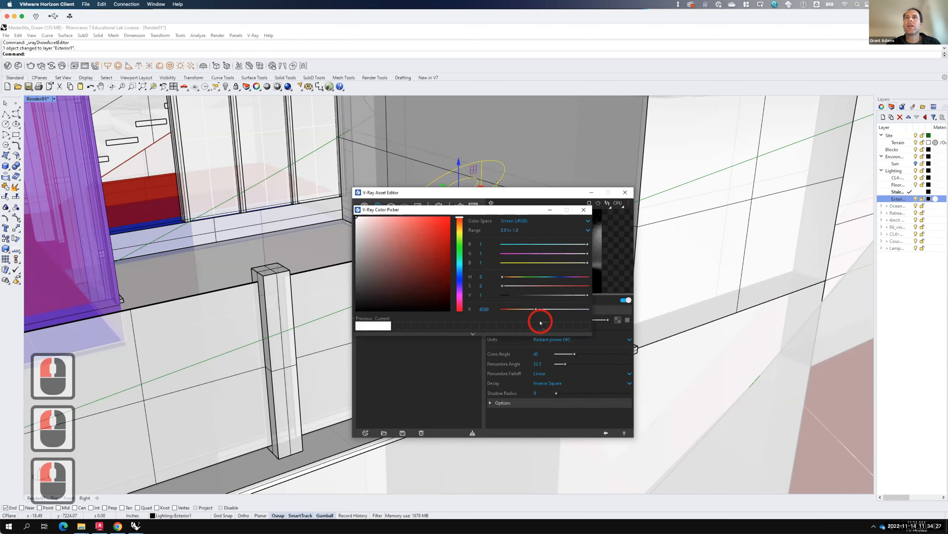
{"action": "left_click", "coordinate": [531, 230]}
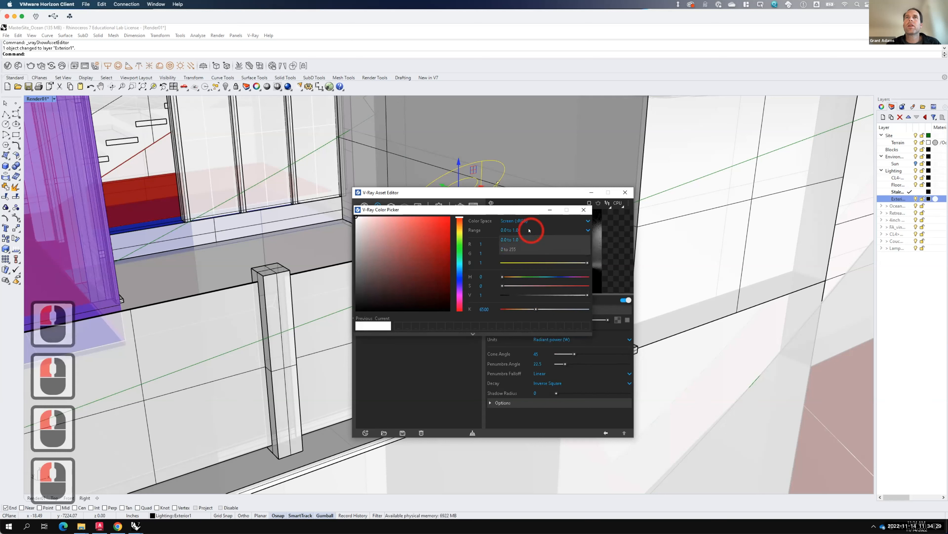
{"action": "left_click", "coordinate": [507, 247]}
- Give ExteriorSpot a warm color with green 214 and blue 170, and close the color picker and Asset Editor
{"action": "double_click", "coordinate": [491, 254]}
{"action": "key", "text": "BackSpace"}
{"action": "key", "text": "BackSpace"}
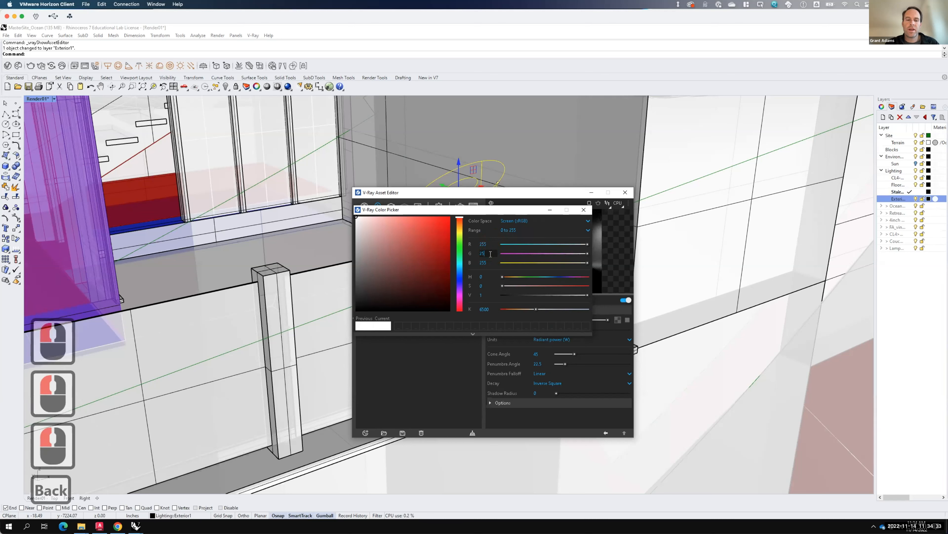
{"action": "type", "text": "14"}
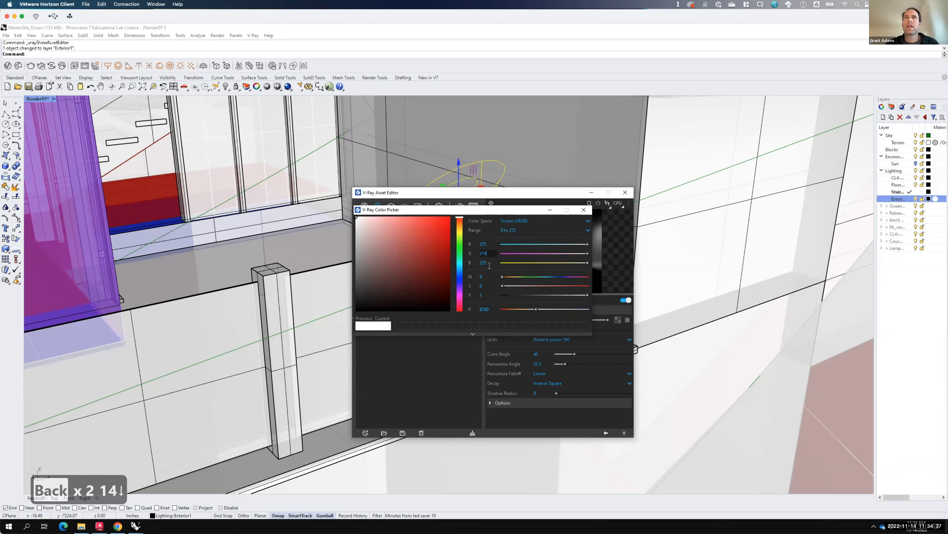
{"action": "key", "text": "Up"}
{"action": "left_click", "coordinate": [489, 263]}
{"action": "key", "text": "BackSpace"}
{"action": "key", "text": "BackSpace"}
{"action": "key", "text": "BackSpace"}
{"action": "type", "text": "170"}
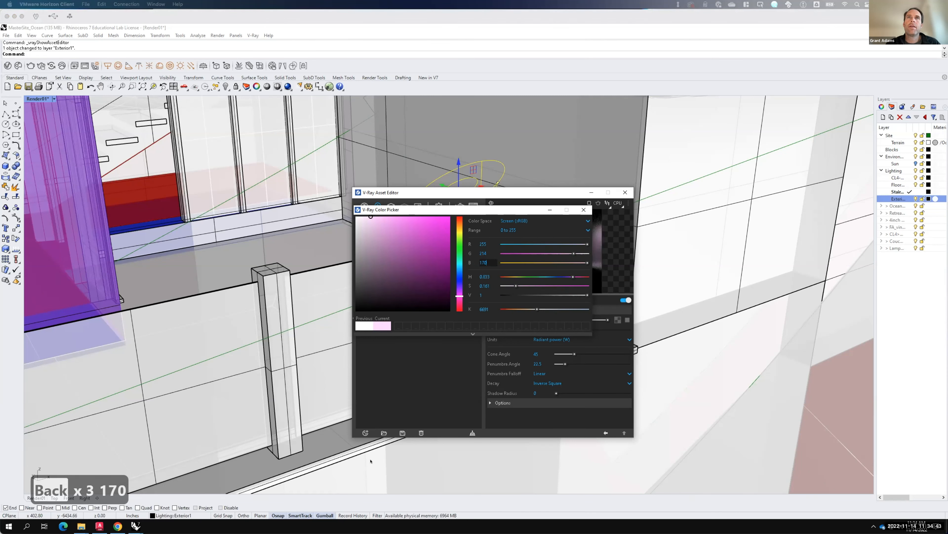
{"action": "left_click", "coordinate": [487, 254]}
{"action": "left_click", "coordinate": [488, 251]}
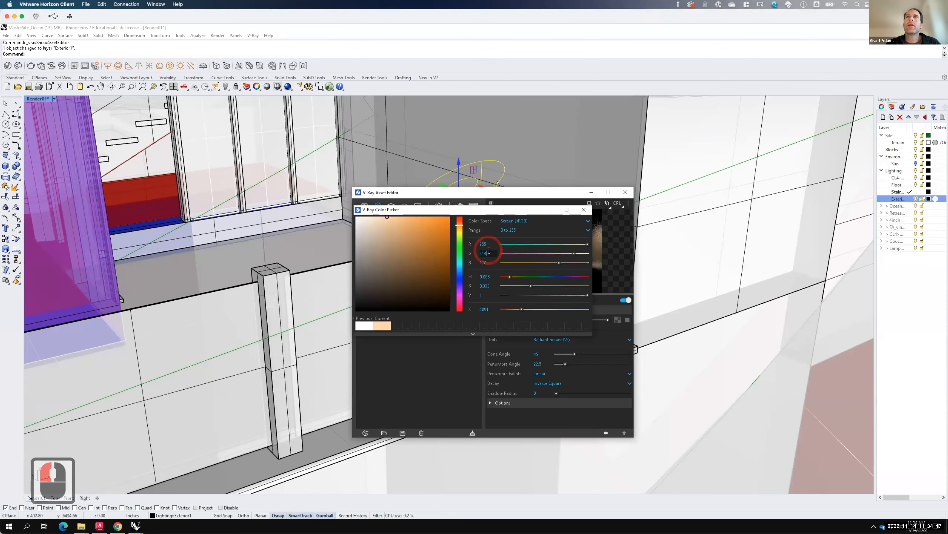
{"action": "key", "text": "F15"}
{"action": "left_click", "coordinate": [583, 210]}
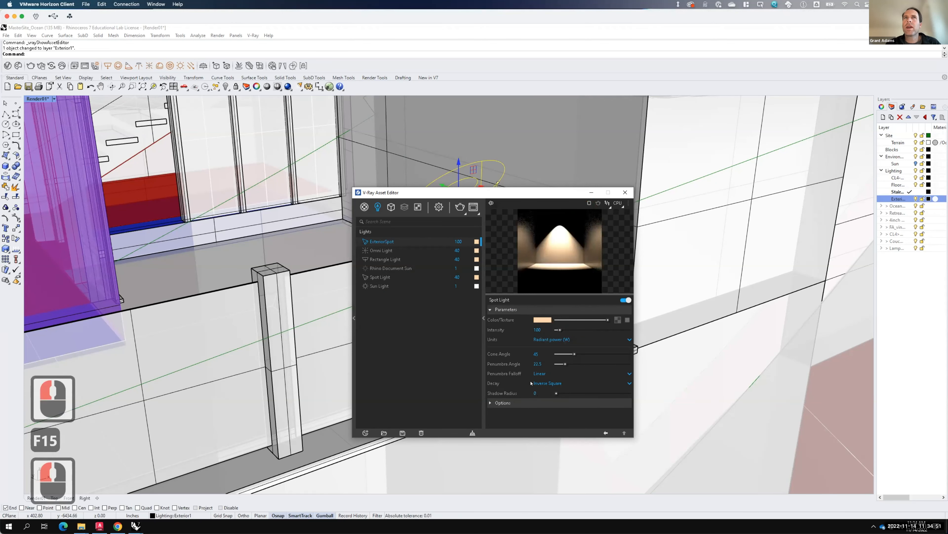
{"action": "left_click", "coordinate": [625, 192]}
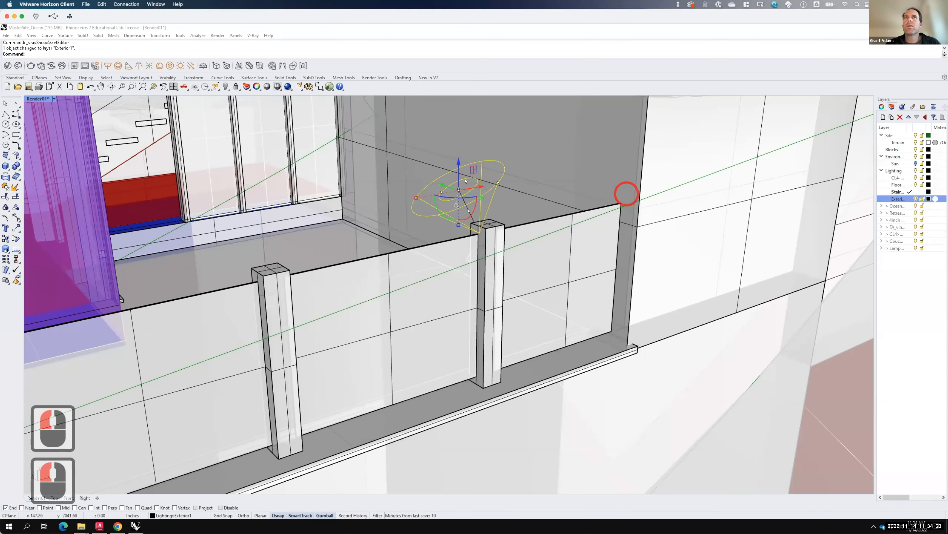
- Restore the Render01 named view and run a V-Ray test render of the terrace spotlight, stopping it and closing the frame buffer after review
{"action": "left_click", "coordinate": [55, 99]}
{"action": "mouse_move", "coordinate": [67, 275]}
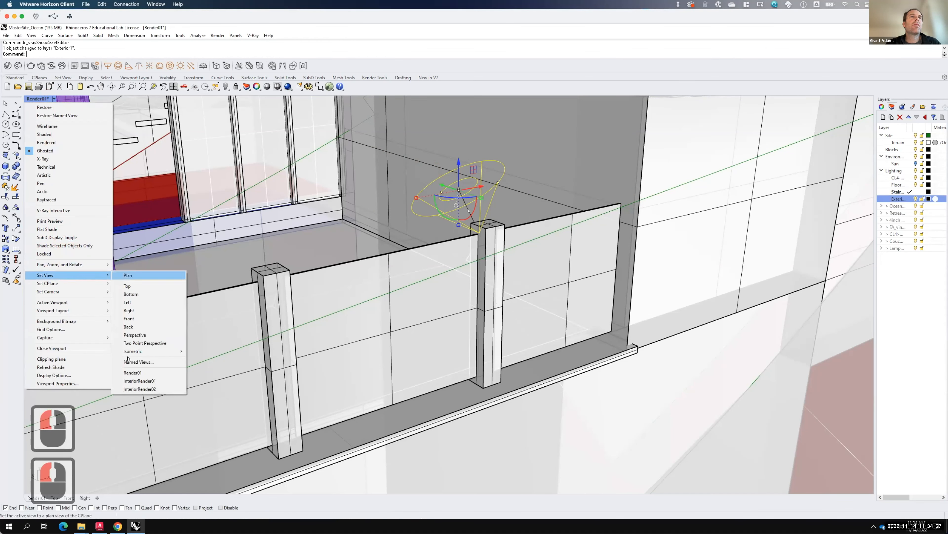
{"action": "left_click", "coordinate": [139, 375]}
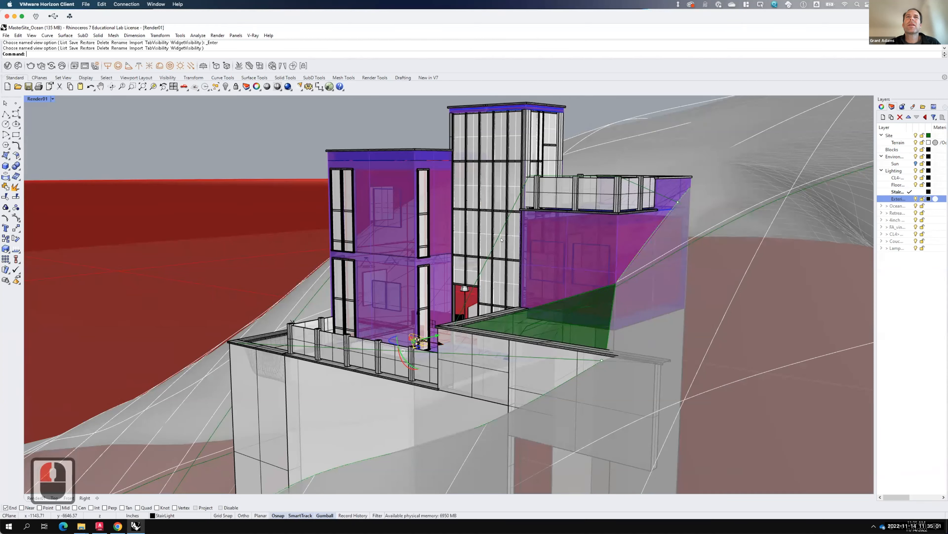
{"action": "left_click", "coordinate": [31, 66]}
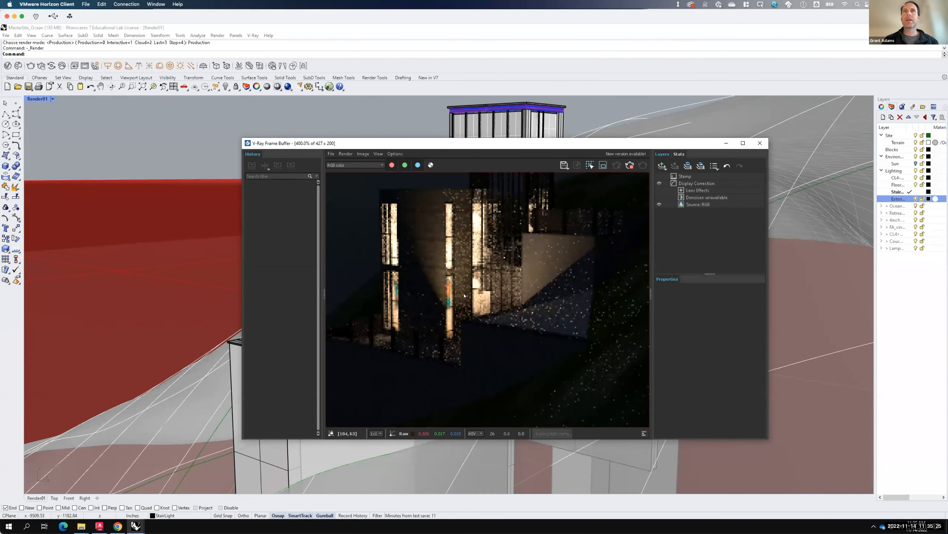
{"action": "left_click", "coordinate": [630, 164]}
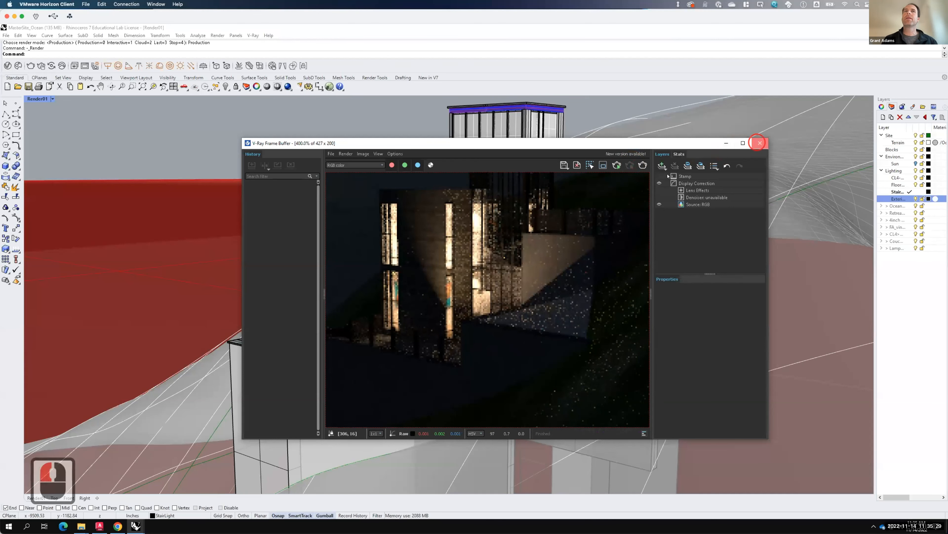
{"action": "left_click", "coordinate": [759, 143]}
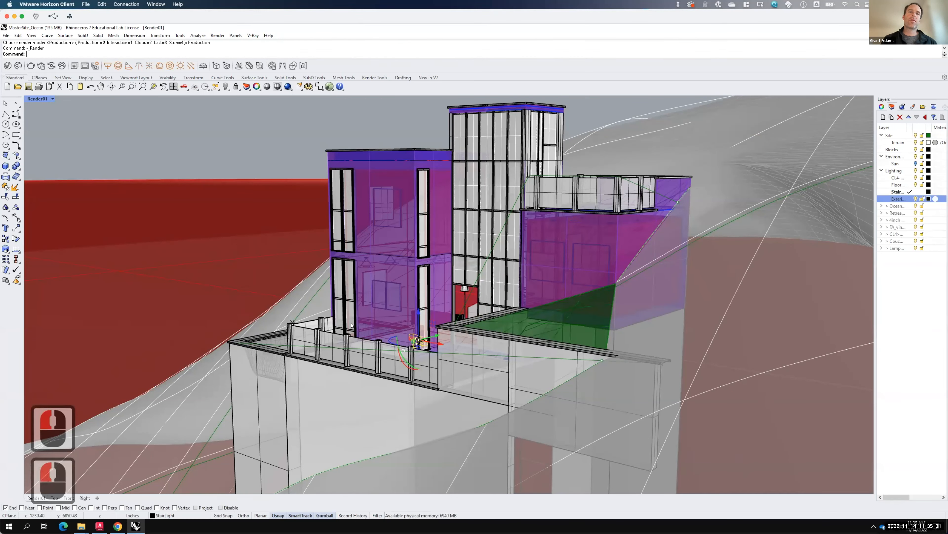
- Copy the terrace spotlight along the railing to the post two posts away
{"action": "type", "text": "copy"}
{"action": "key", "text": "Return"}
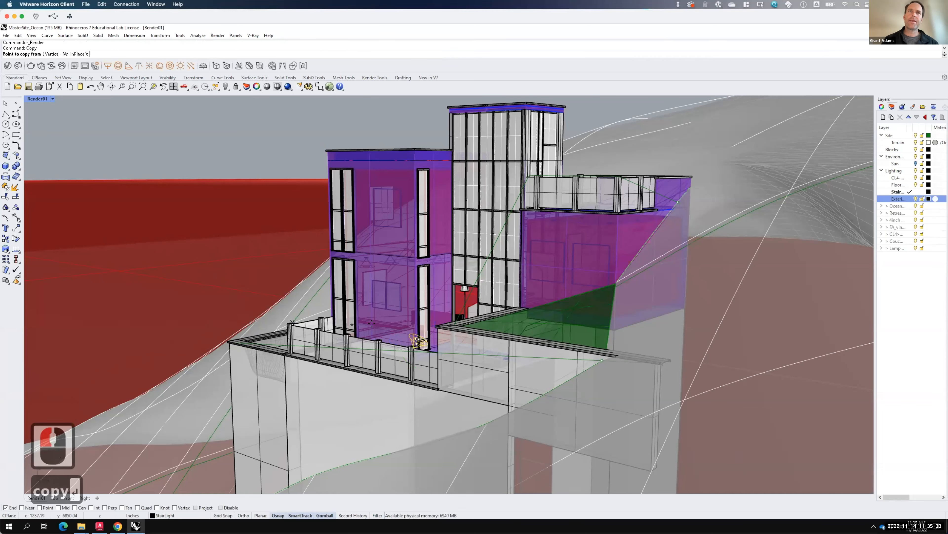
{"action": "scroll", "coordinate": [421, 361], "scroll_direction": "up", "scroll_amount": 3}
{"action": "left_click", "coordinate": [302, 310]}
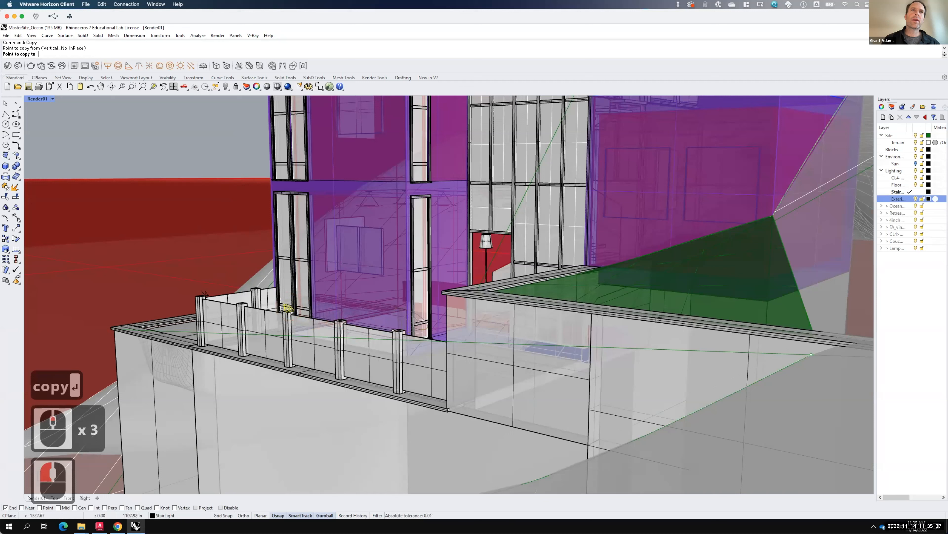
{"action": "left_click", "coordinate": [296, 308]}
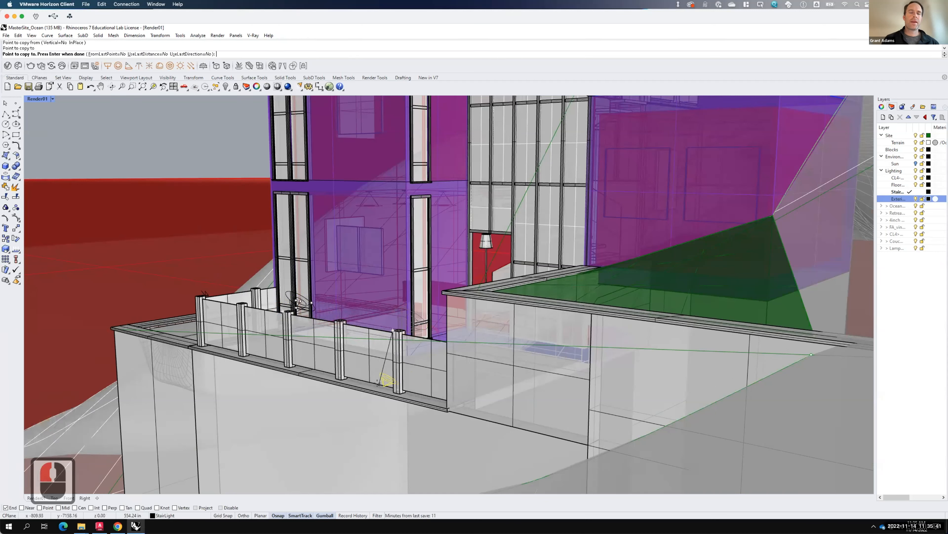
{"action": "key", "text": "Escape"}
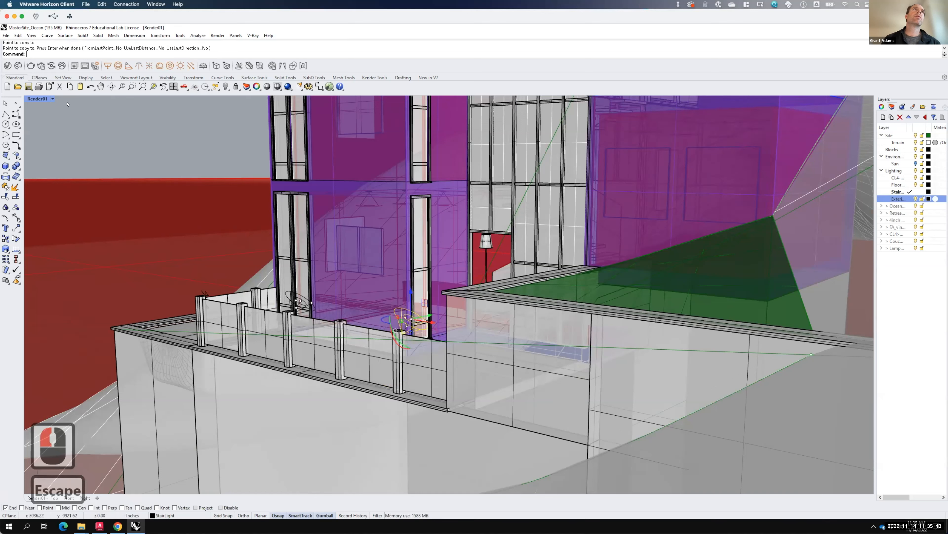
- Return to the Render01 view and test-render both terrace spotlights, stopping the render and closing the frame buffer after review
{"action": "left_click", "coordinate": [52, 99]}
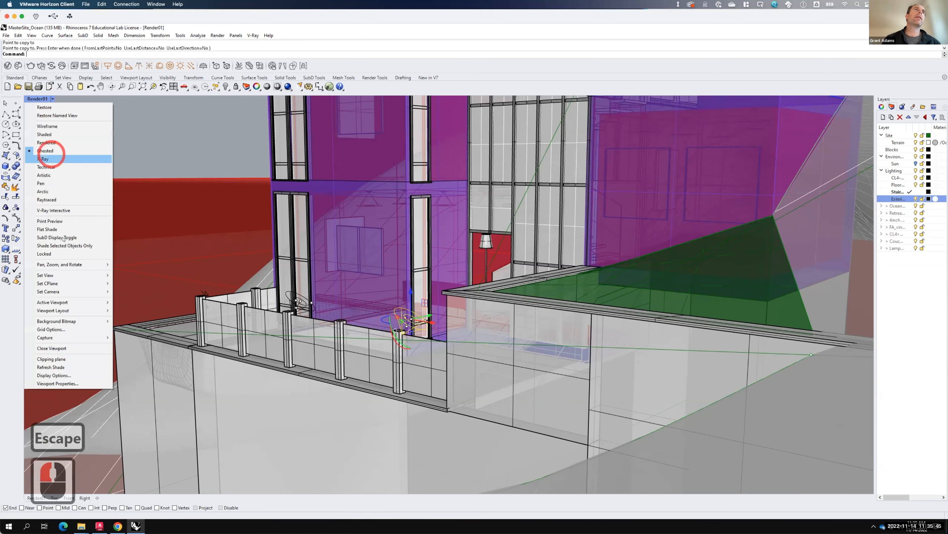
{"action": "mouse_move", "coordinate": [63, 275]}
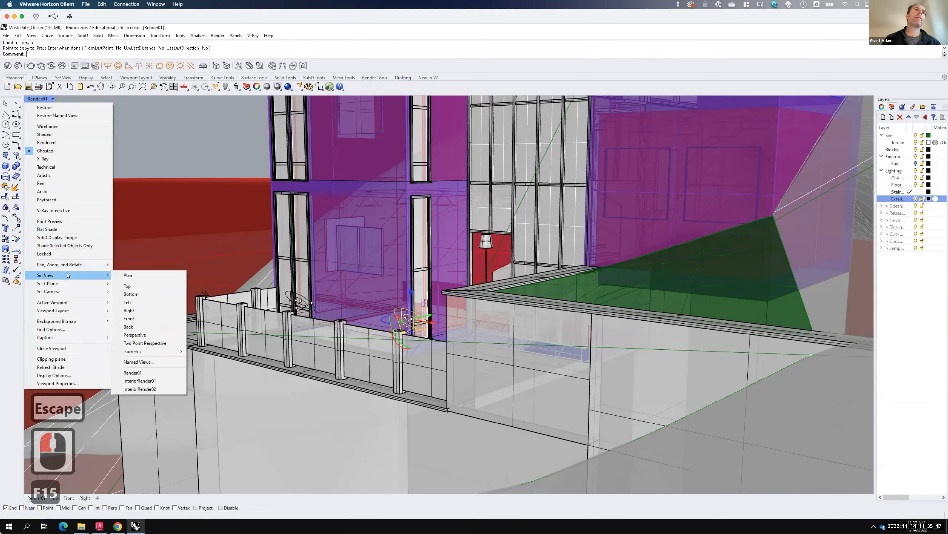
{"action": "left_click", "coordinate": [151, 371]}
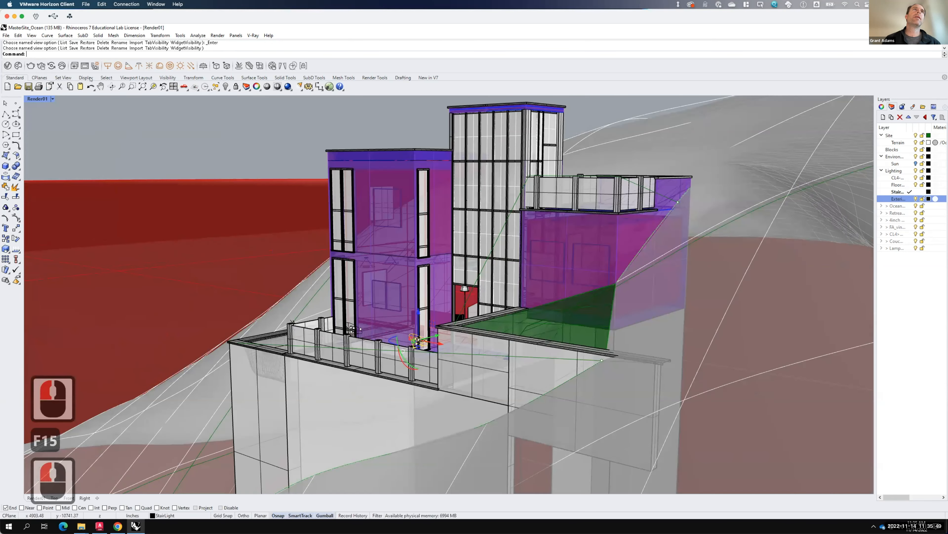
{"action": "left_click", "coordinate": [30, 66]}
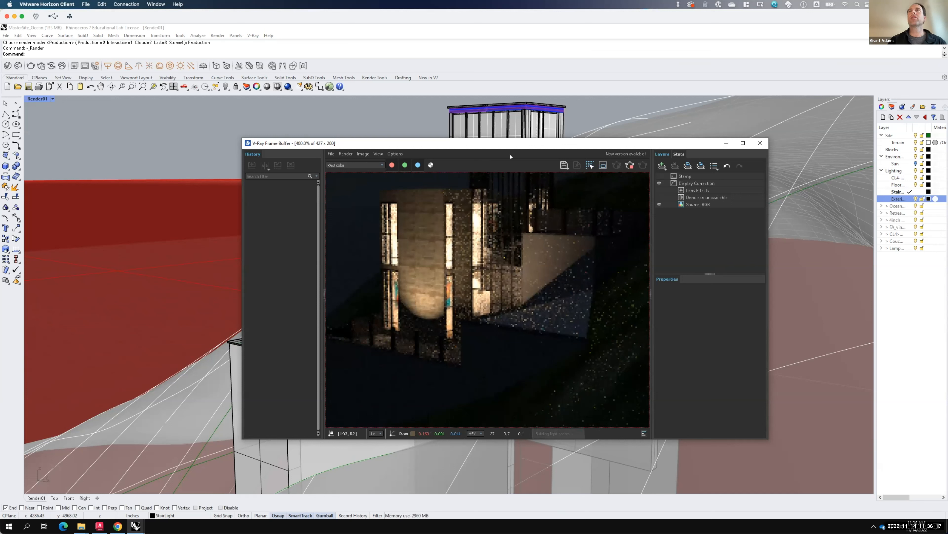
{"action": "left_click", "coordinate": [630, 166]}
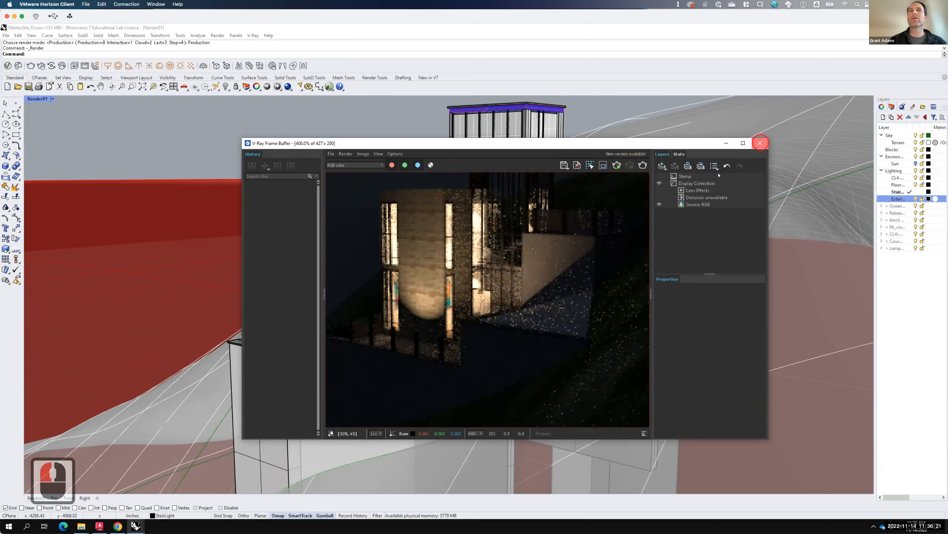
{"action": "left_click", "coordinate": [760, 143]}
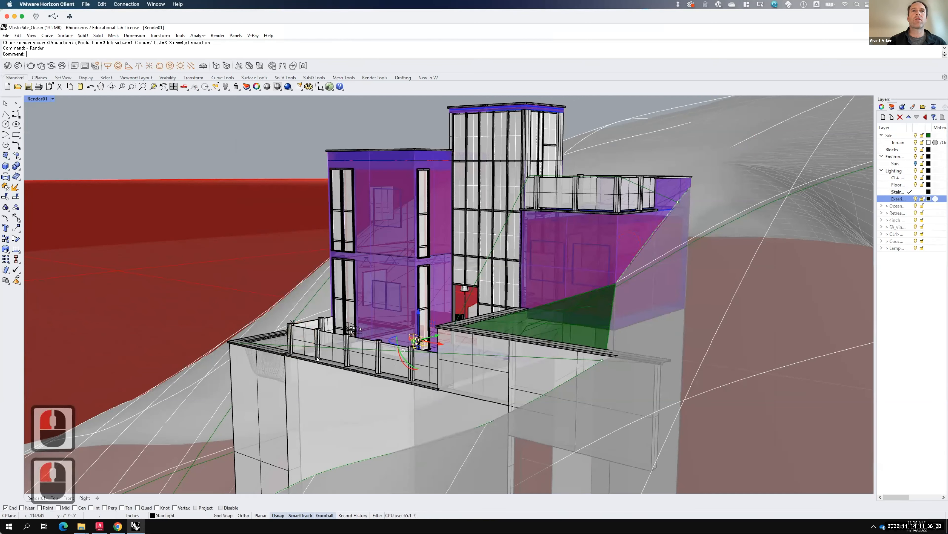
- Create a layer named Ext-Wash beside Exterior1 under the Lighting layer
{"action": "right_click_drag", "start_coordinate": [268, 360], "coordinate": [358, 390]}
{"action": "scroll", "coordinate": [358, 390], "scroll_direction": "down", "scroll_amount": 2}
{"action": "scroll", "coordinate": [357, 390], "scroll_direction": "up", "scroll_amount": 2}
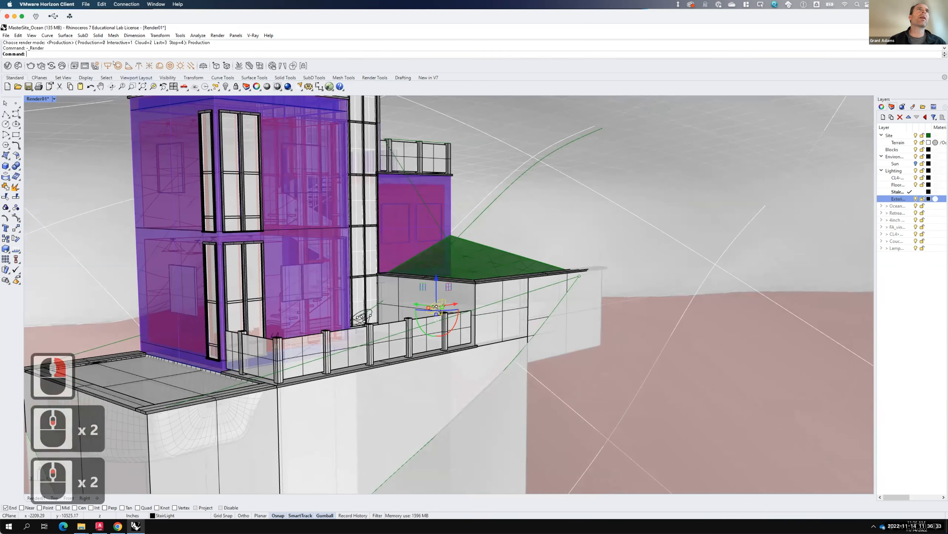
{"action": "left_click", "coordinate": [883, 118]}
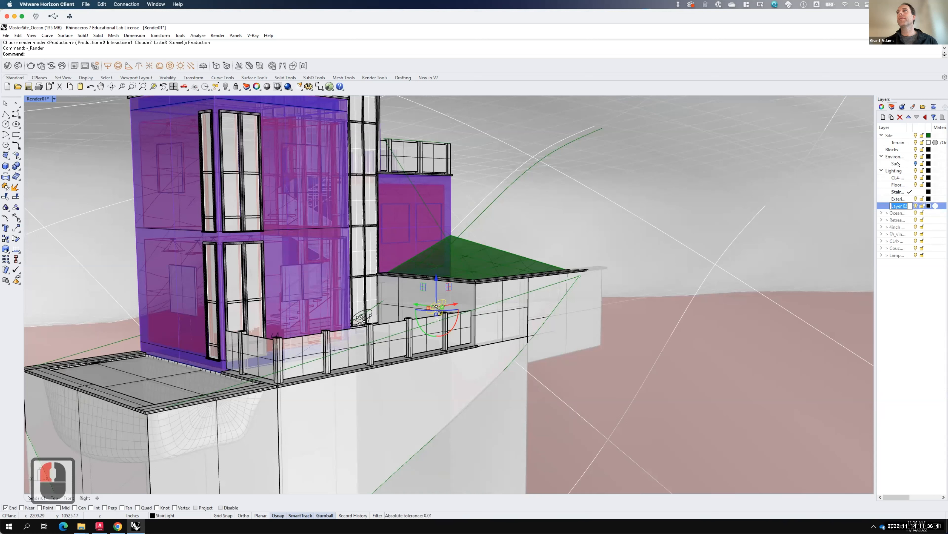
{"action": "type", "text": "Ext-Wash"}
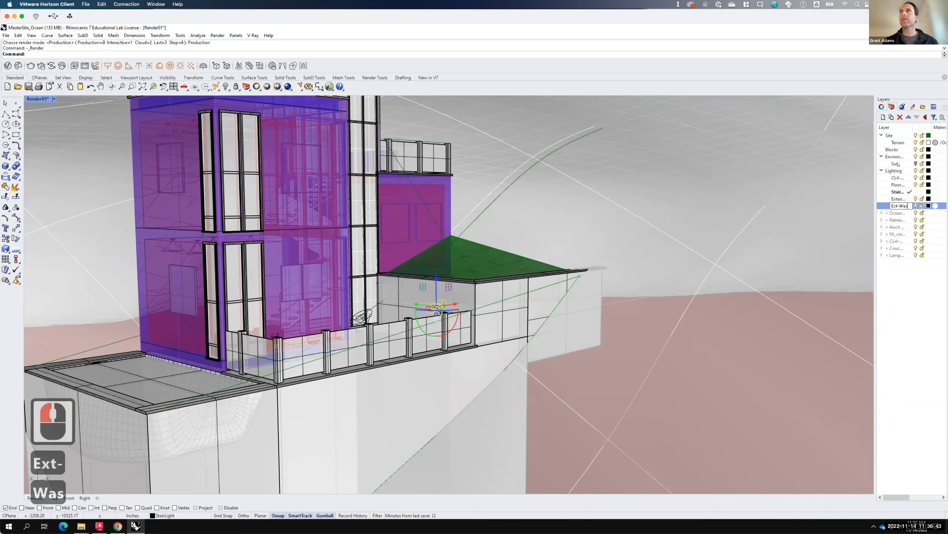
{"action": "key", "text": "Return"}
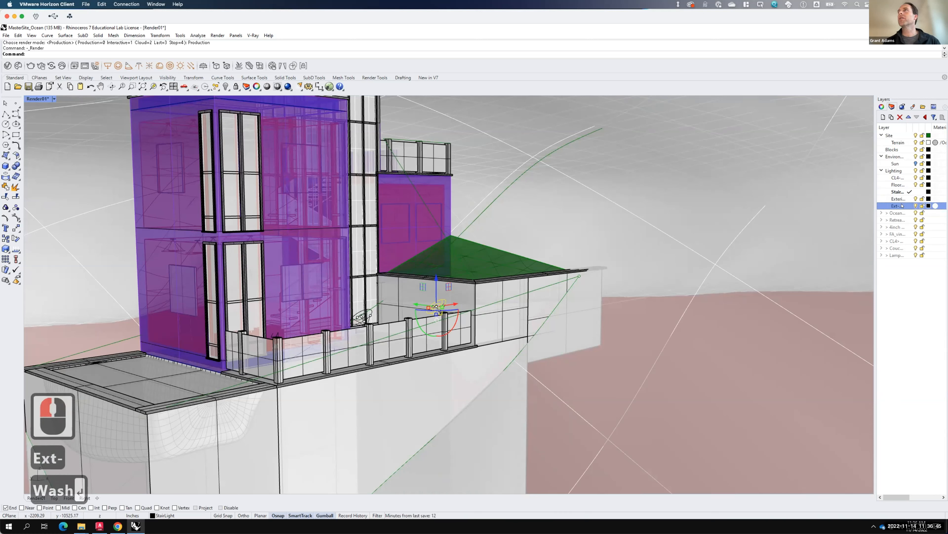
{"action": "key", "text": "F15"}
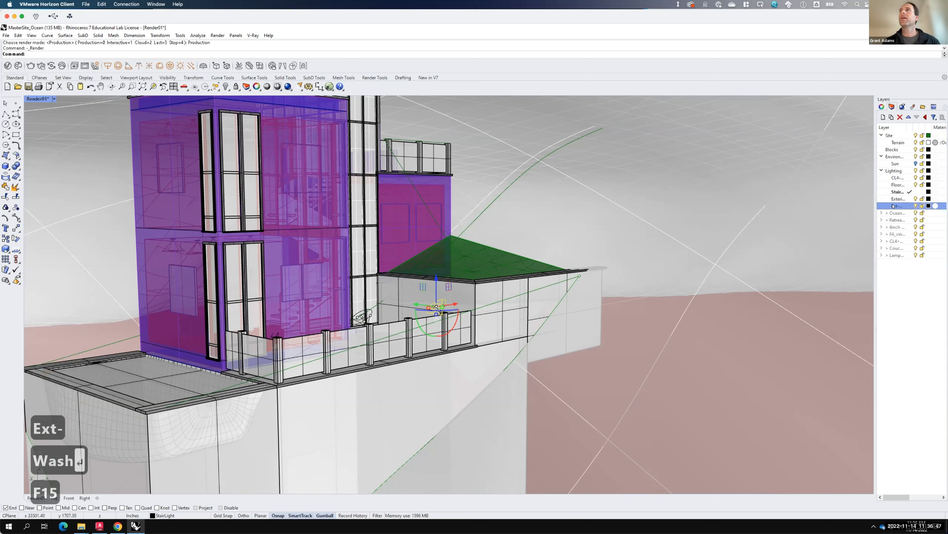
- Make Ext-Wash the current layer and draw a V-Ray rectangle light 2 inches wide along the underside of the terrace's front edge, corner to corner
{"action": "left_click", "coordinate": [910, 206]}
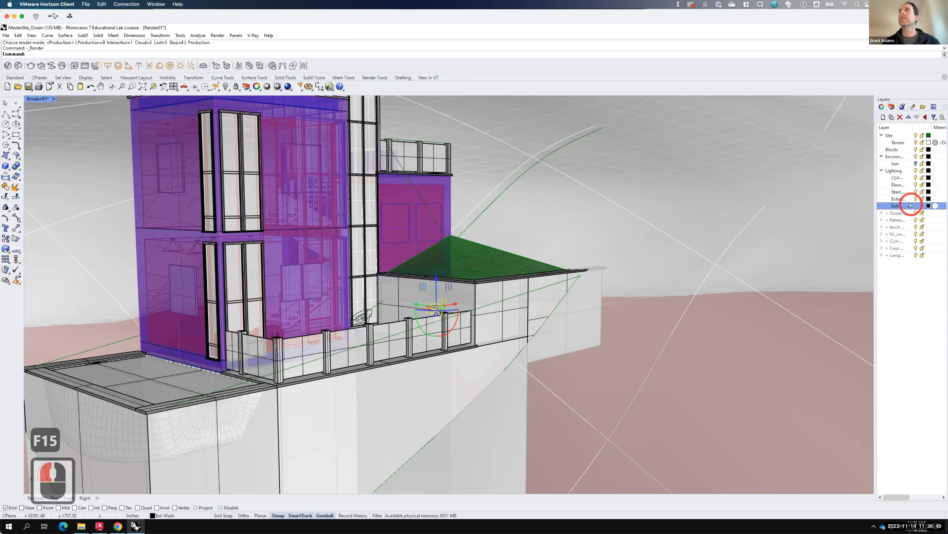
{"action": "left_click", "coordinate": [910, 205]}
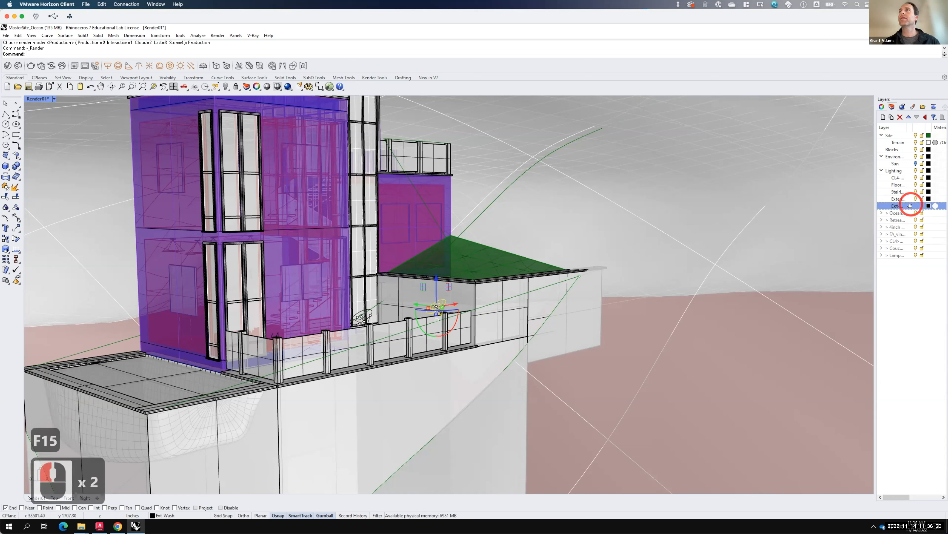
{"action": "left_click", "coordinate": [107, 66]}
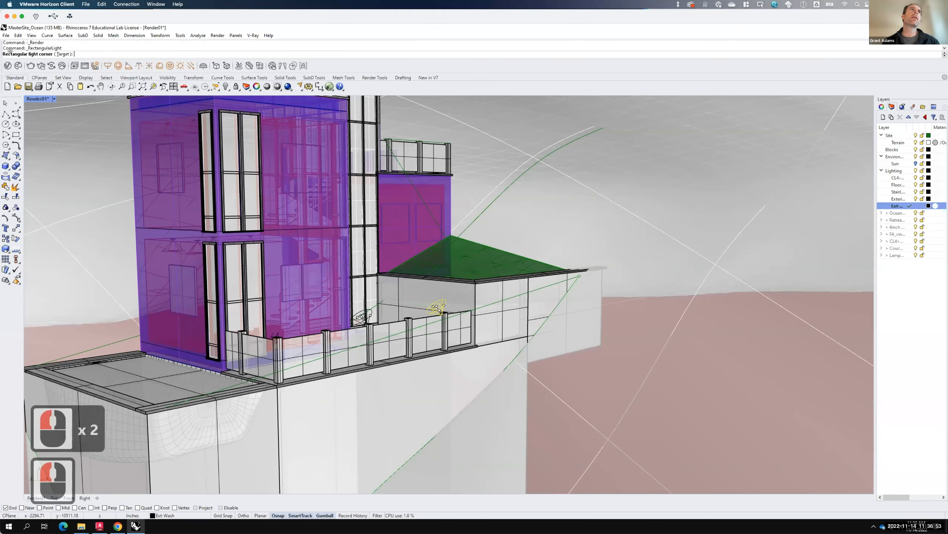
{"action": "right_click_drag", "start_coordinate": [233, 369], "coordinate": [224, 284]}
{"action": "scroll", "coordinate": [152, 178], "scroll_direction": "up", "scroll_amount": 3}
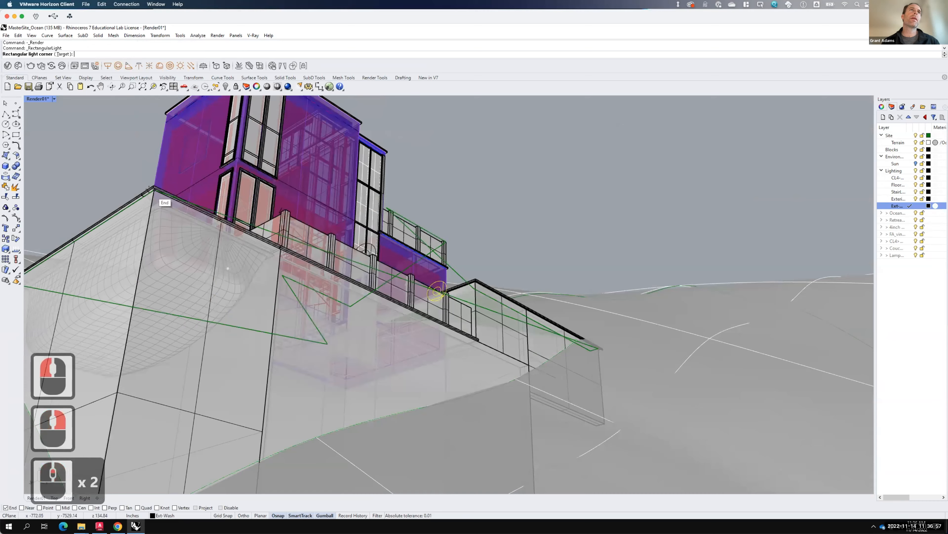
{"action": "left_click", "coordinate": [154, 178]}
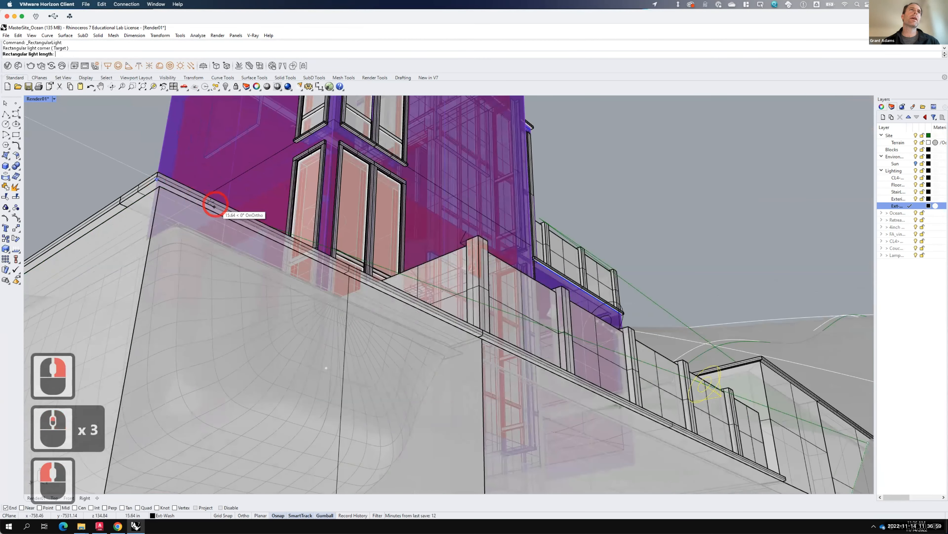
{"action": "scroll", "coordinate": [158, 209], "scroll_direction": "down", "scroll_amount": 4}
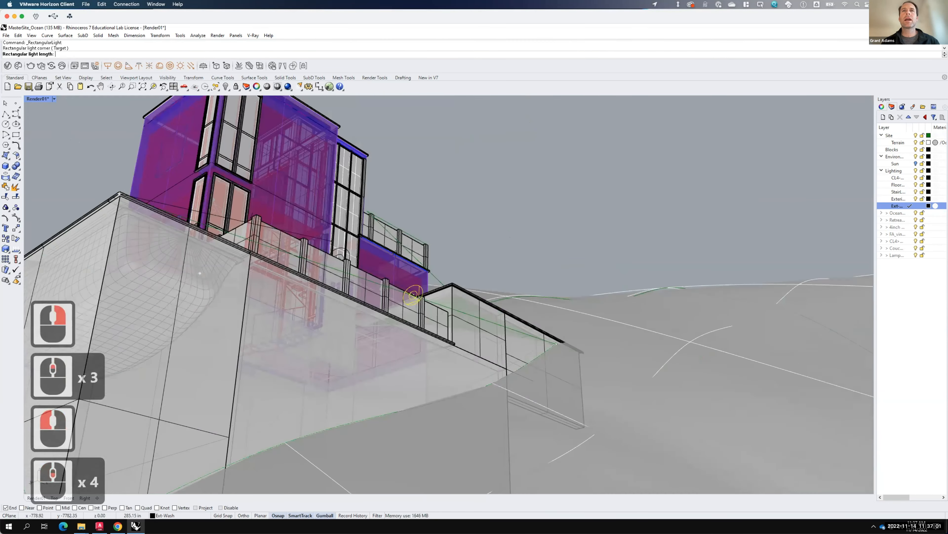
{"action": "scroll", "coordinate": [454, 343], "scroll_direction": "down", "scroll_amount": 2}
{"action": "scroll", "coordinate": [454, 343], "scroll_direction": "up", "scroll_amount": 2}
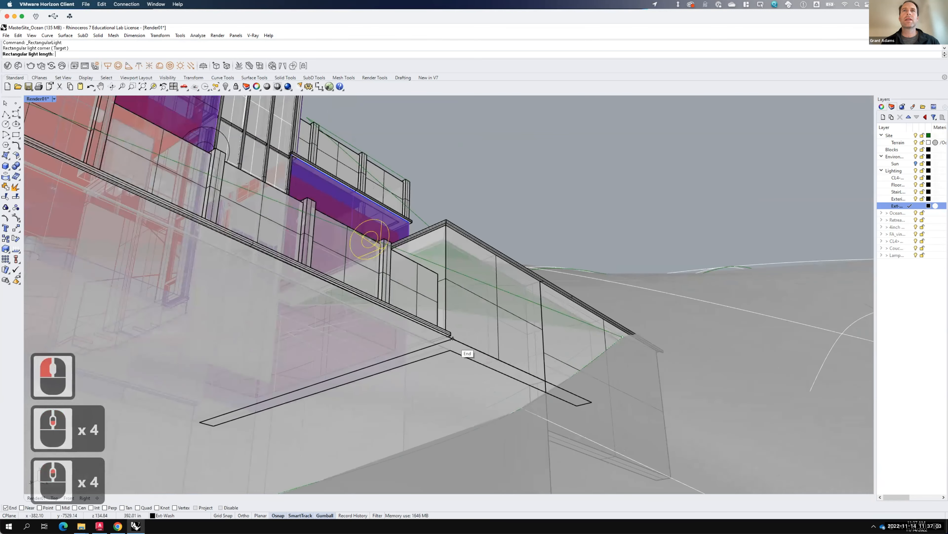
{"action": "left_click", "coordinate": [450, 333]}
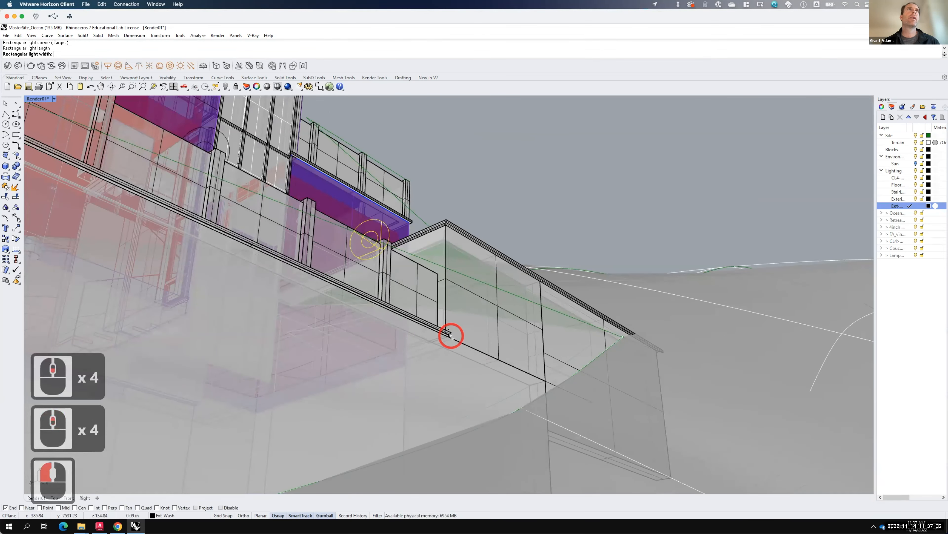
{"action": "scroll", "coordinate": [439, 318], "scroll_direction": "up", "scroll_amount": 4}
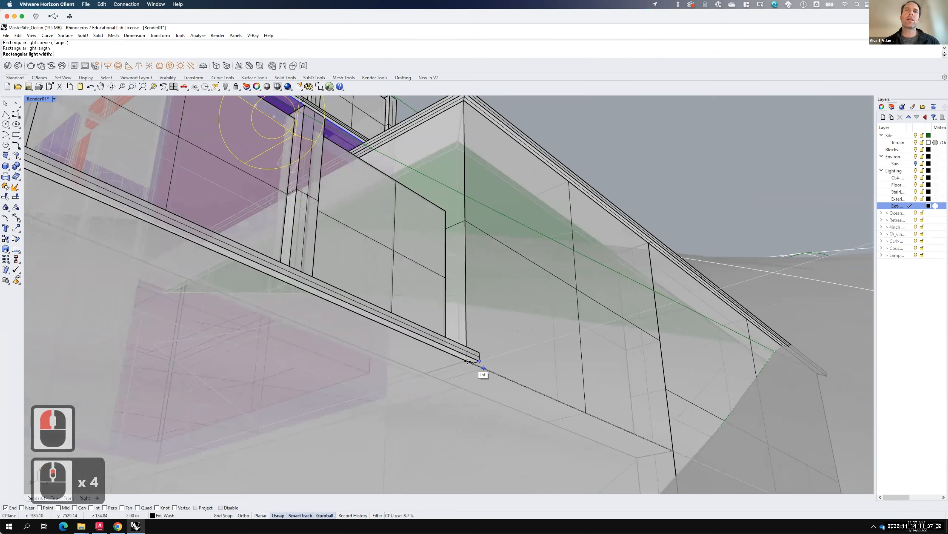
{"action": "left_click", "coordinate": [469, 363]}
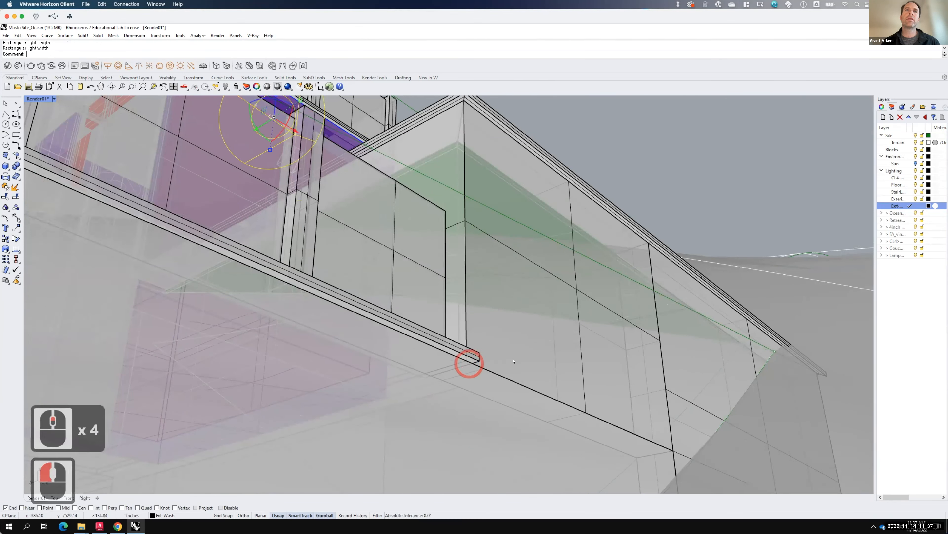
- Select the new rectangle light, move it slightly down from the terrace edge in the Front view, and return to the maximized Render01 viewport
{"action": "scroll", "coordinate": [513, 361], "scroll_direction": "down", "scroll_amount": 7}
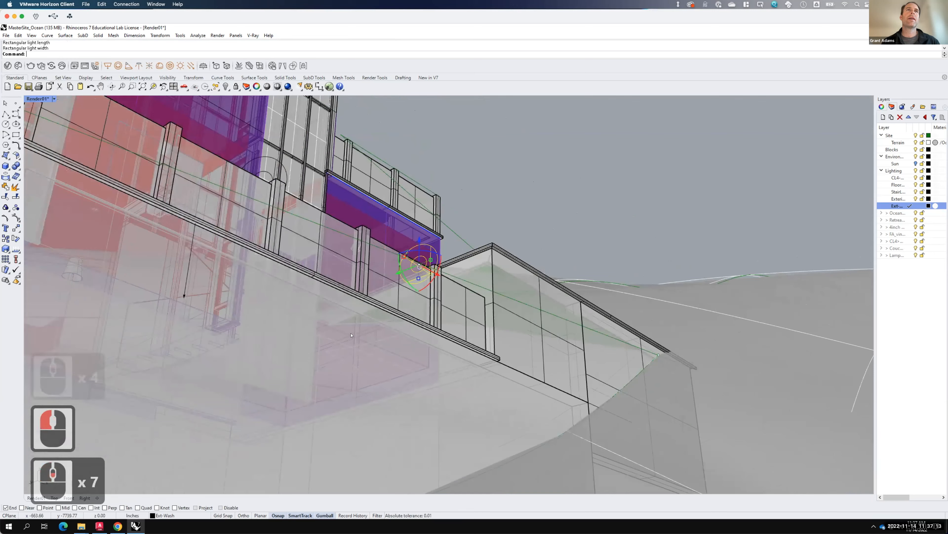
{"action": "scroll", "coordinate": [351, 335], "scroll_direction": "down", "scroll_amount": 3}
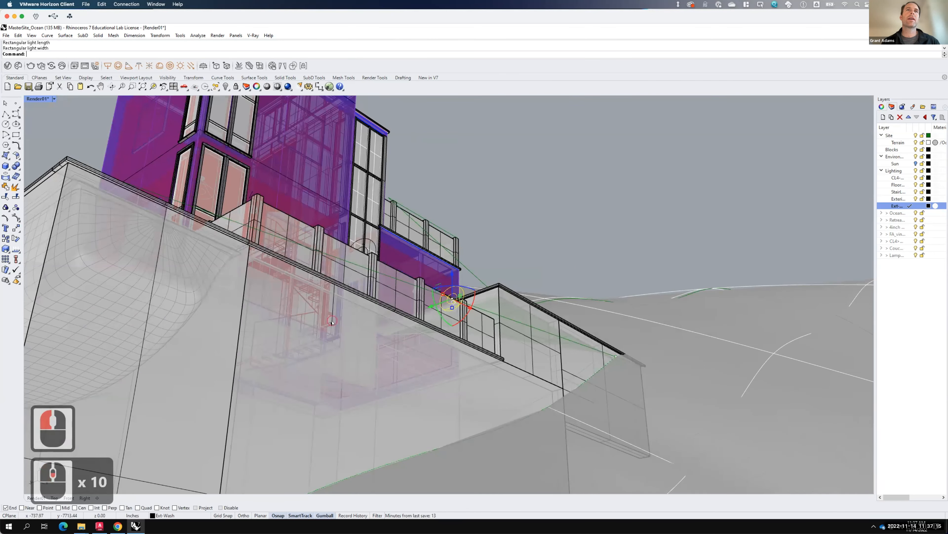
{"action": "left_click", "coordinate": [333, 322]}
{"action": "left_click", "coordinate": [383, 342]}
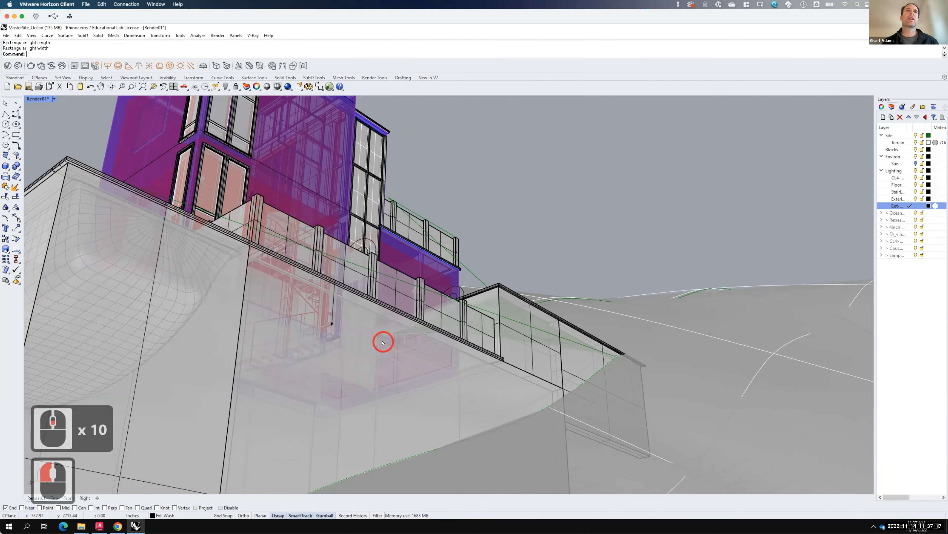
{"action": "left_click", "coordinate": [289, 289]}
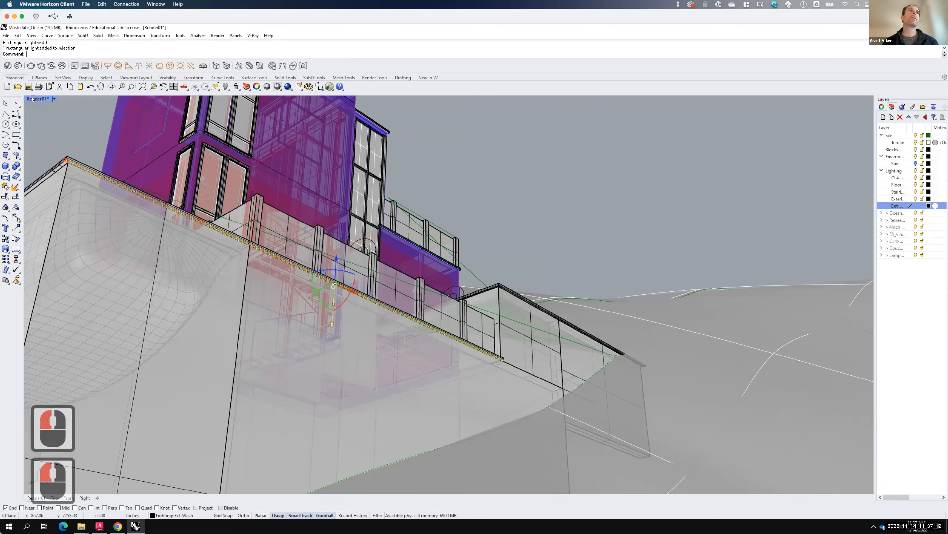
{"action": "double_click", "coordinate": [32, 99]}
{"action": "scroll", "coordinate": [186, 406], "scroll_direction": "up", "scroll_amount": 7}
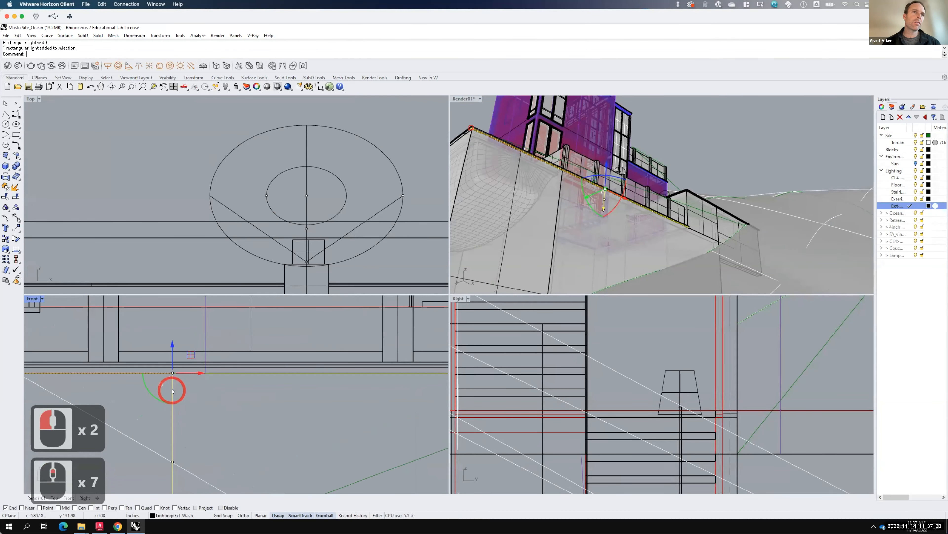
{"action": "left_click_drag", "start_coordinate": [172, 395], "coordinate": [172, 390]}
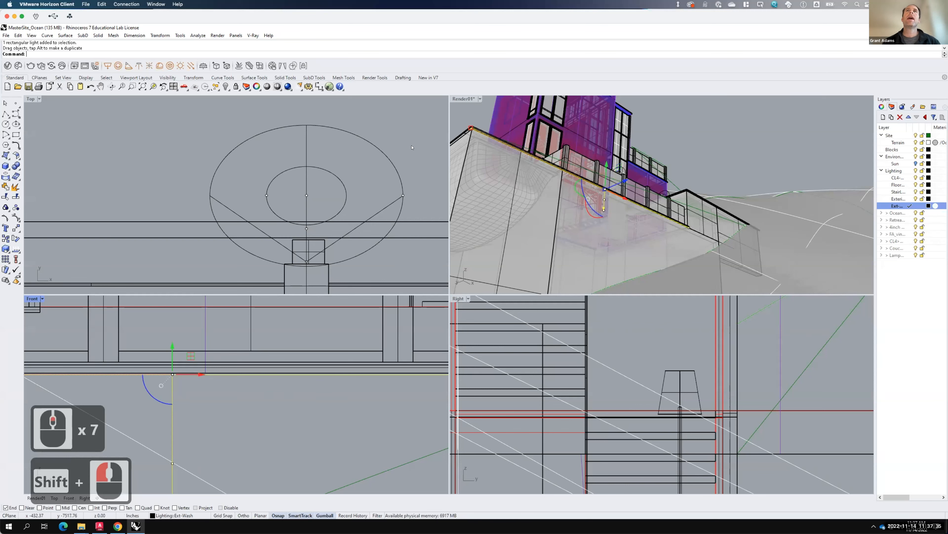
{"action": "double_click", "coordinate": [463, 99]}
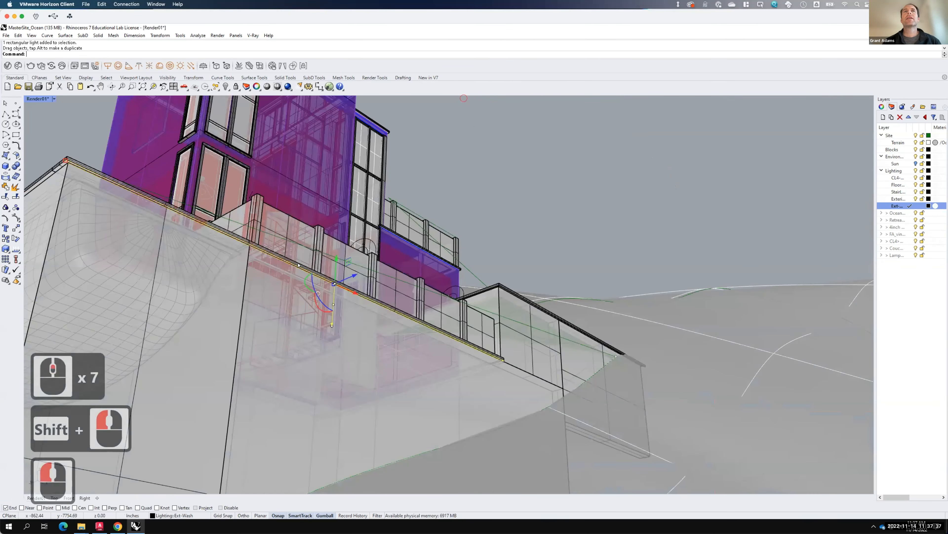
{"action": "scroll", "coordinate": [495, 275], "scroll_direction": "down", "scroll_amount": 2}
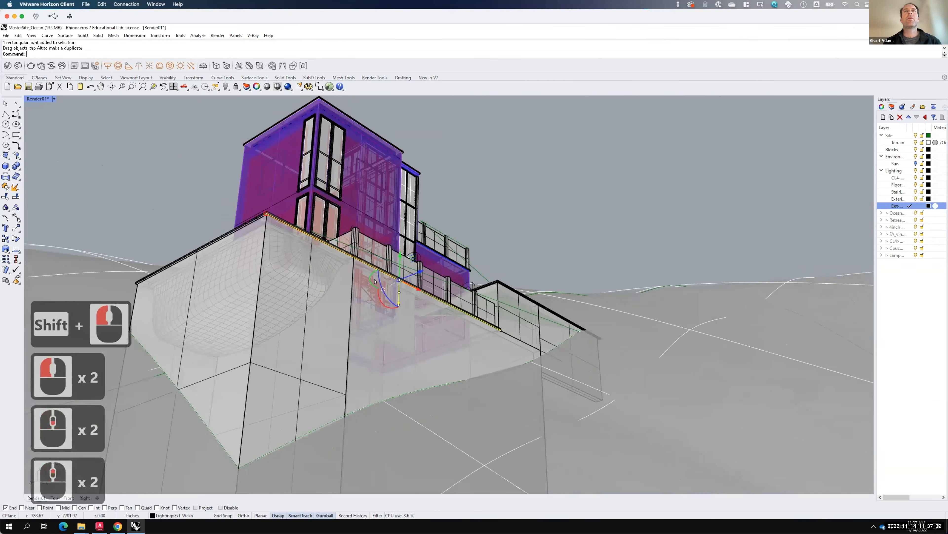
{"action": "scroll", "coordinate": [417, 294], "scroll_direction": "up", "scroll_amount": 2}
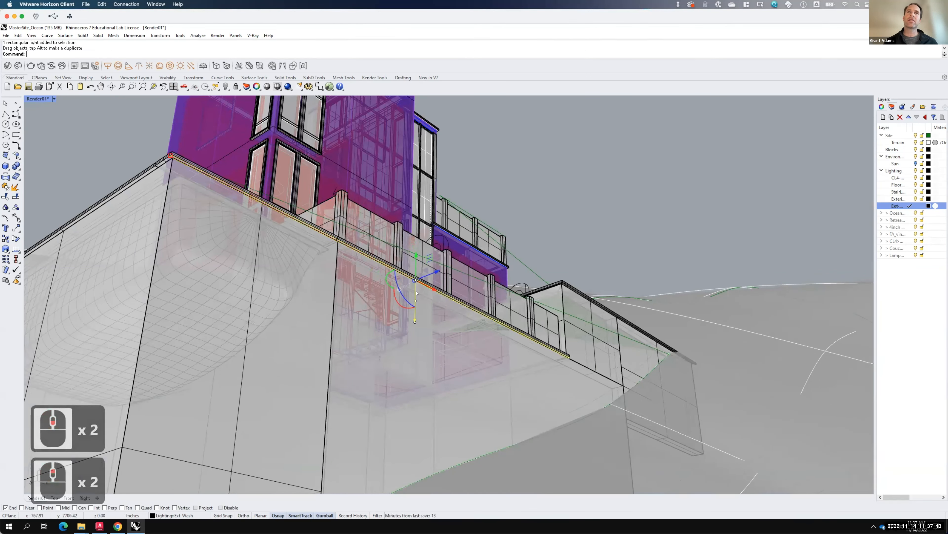
- Open the V-Ray Asset Editor and rename the new terrace-edge rectangle light to Wash 1
{"action": "key", "text": "F15"}
{"action": "left_click", "coordinate": [881, 107]}
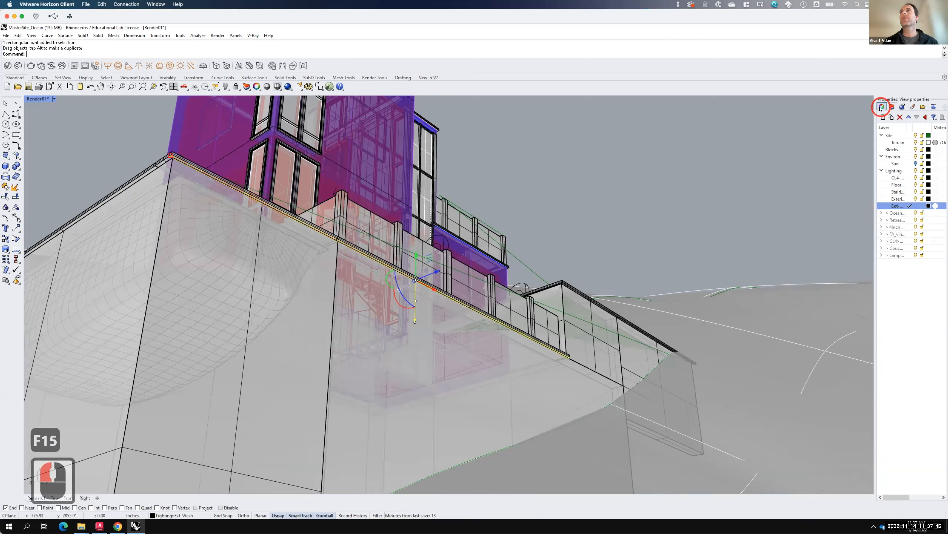
{"action": "left_click", "coordinate": [7, 66]}
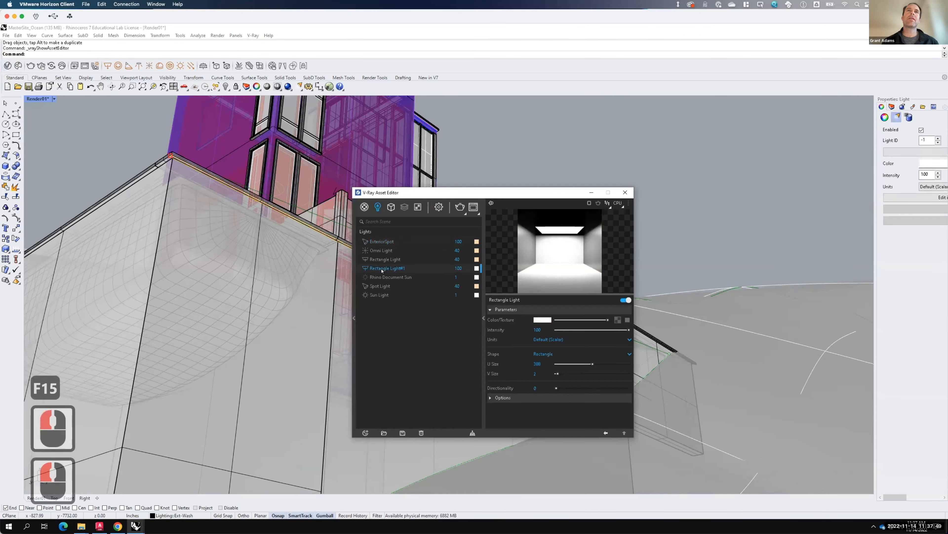
{"action": "double_click", "coordinate": [383, 269]}
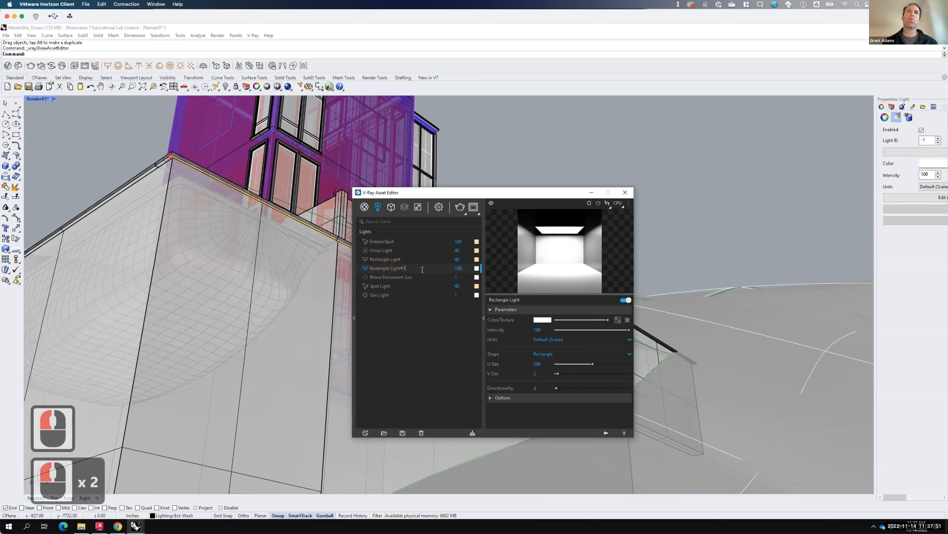
{"action": "left_click", "coordinate": [413, 267]}
{"action": "type", "text": "Wash 1"}
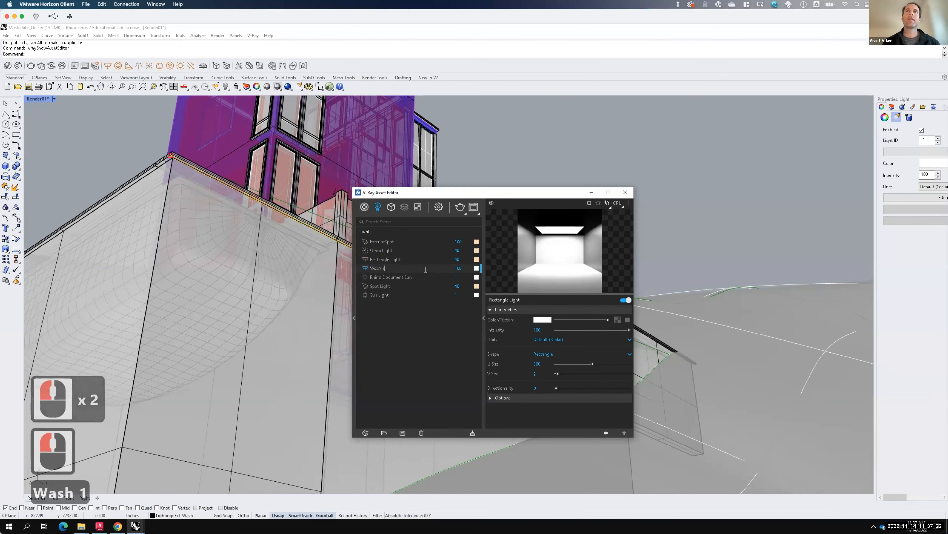
{"action": "left_click", "coordinate": [425, 269]}
- Set the Wash 1 light's color to warm RGB 255, 214, 170 and close the color picker
{"action": "left_click", "coordinate": [539, 320]}
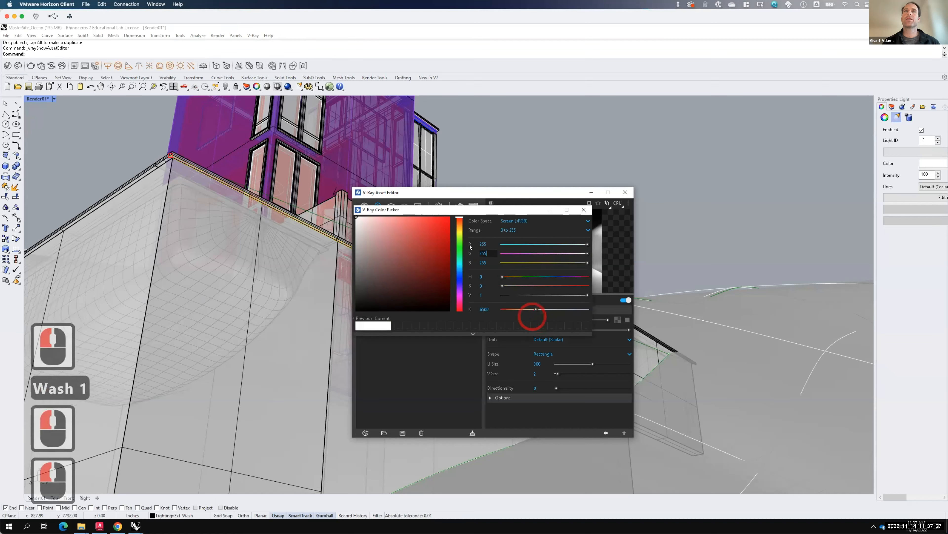
{"action": "double_click", "coordinate": [485, 253]}
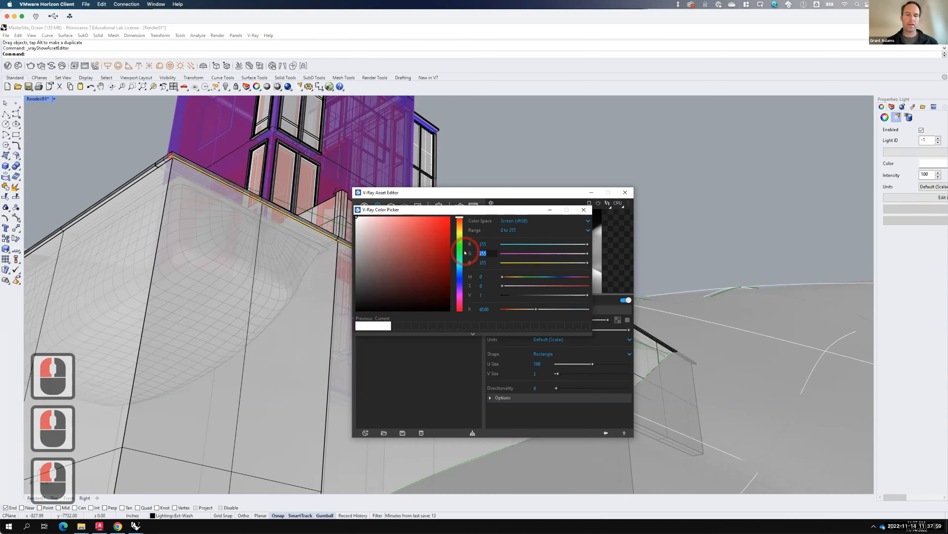
{"action": "type", "text": "214"}
{"action": "double_click", "coordinate": [484, 262]}
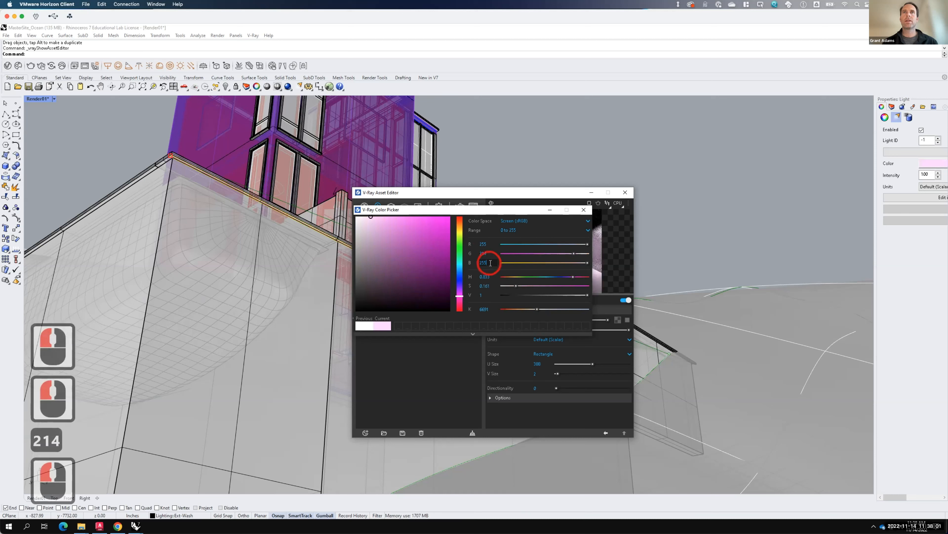
{"action": "type", "text": "170"}
{"action": "key", "text": "Tab"}
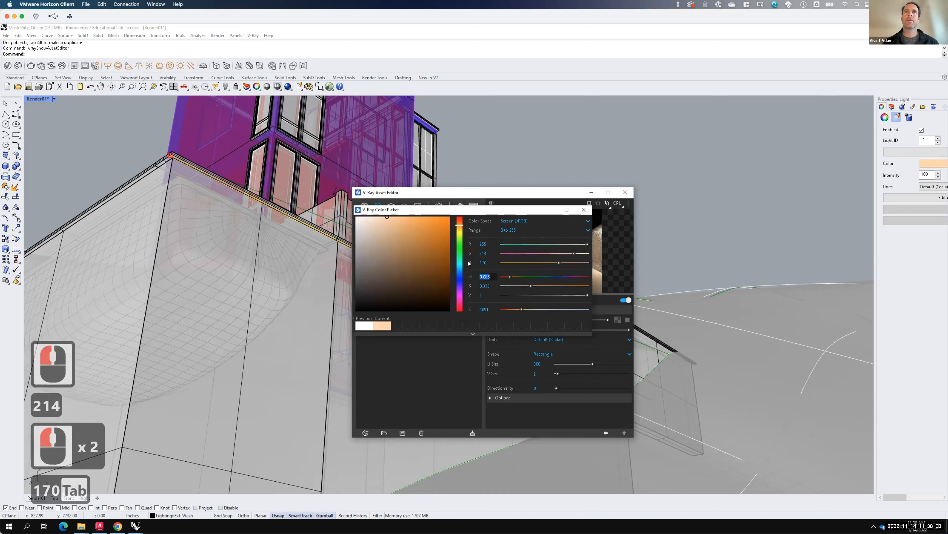
{"action": "left_click", "coordinate": [584, 210]}
- Set the Wash 1 light's intensity units to Radiant power (W)
{"action": "left_click", "coordinate": [549, 329]}
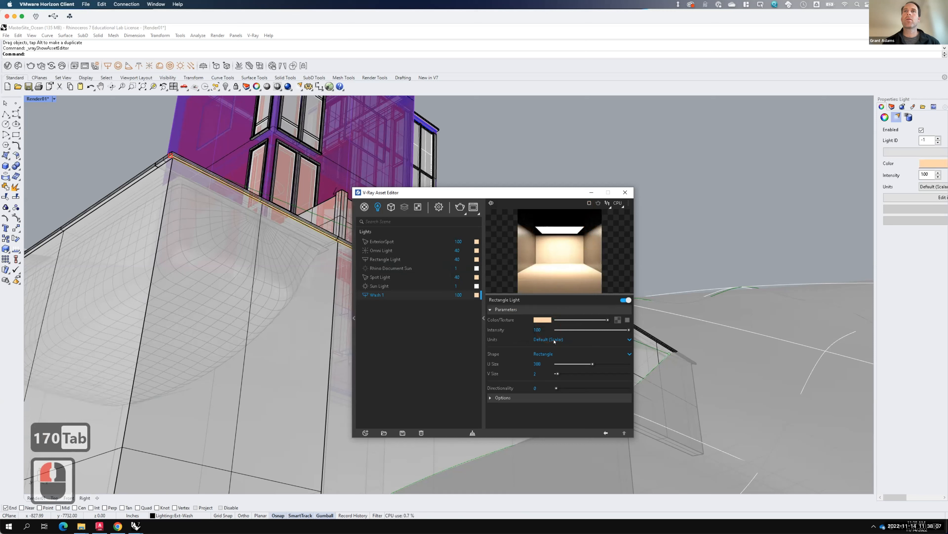
{"action": "left_click", "coordinate": [554, 338]}
{"action": "left_click", "coordinate": [550, 378]}
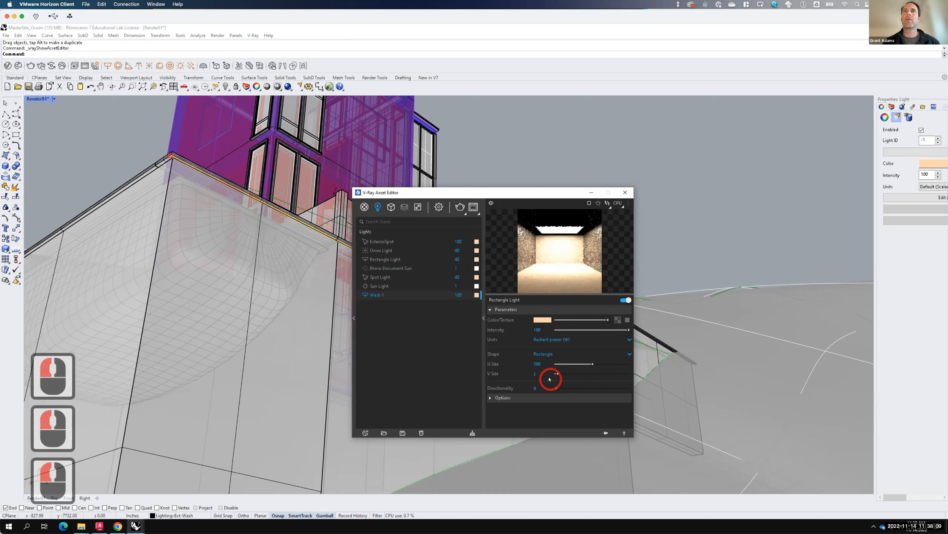
- Try the Invisible option on the Wash 1 light, turn it back off, and close the Asset Editor
{"action": "left_click", "coordinate": [490, 396]}
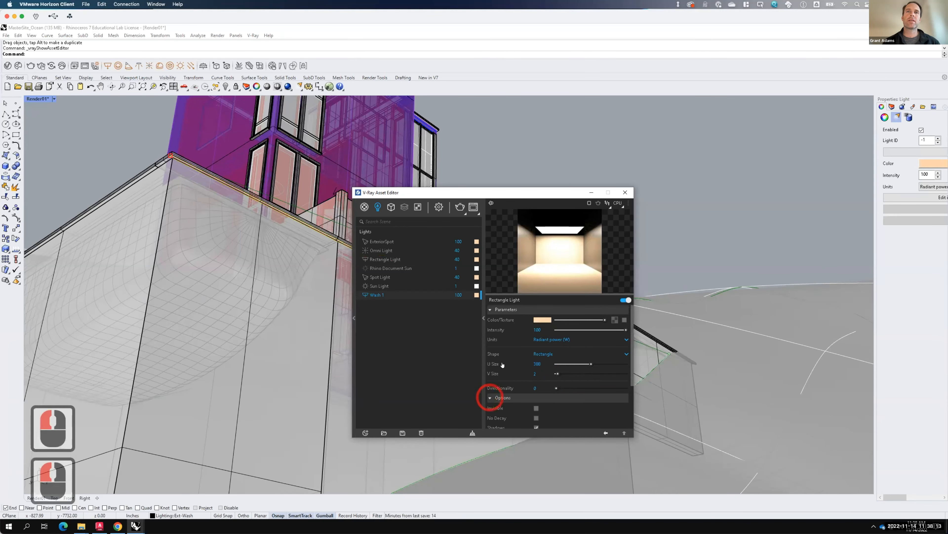
{"action": "left_click_drag", "start_coordinate": [514, 191], "coordinate": [631, 121]}
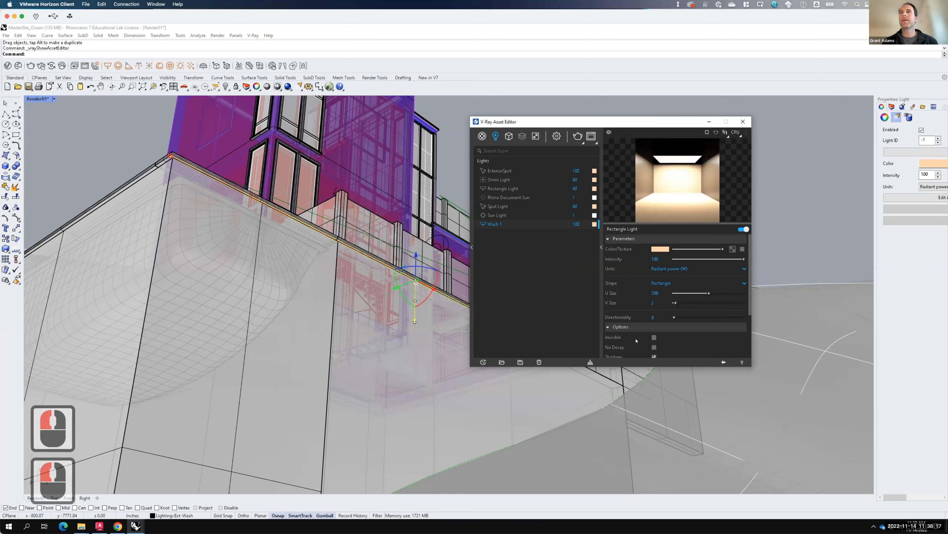
{"action": "left_click_drag", "start_coordinate": [748, 288], "coordinate": [754, 338]}
{"action": "left_click", "coordinate": [620, 275]}
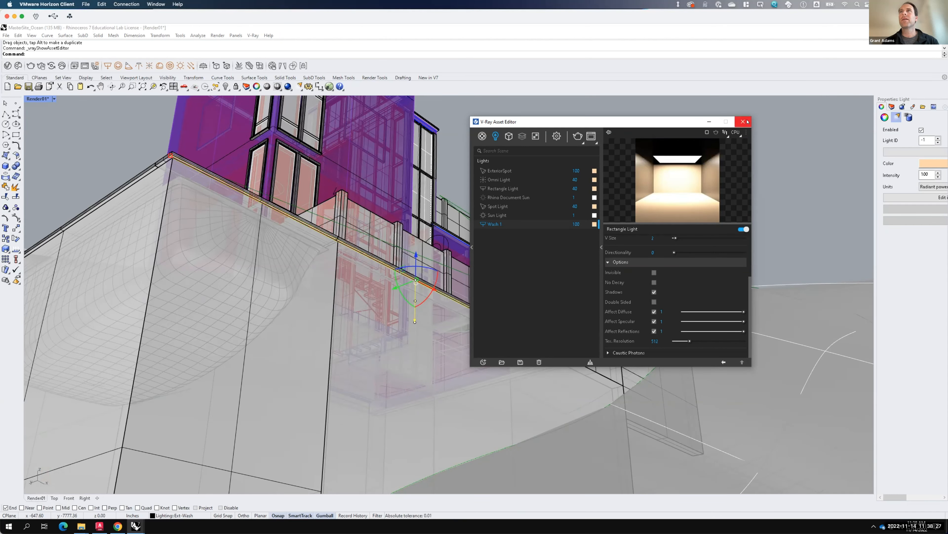
{"action": "left_click", "coordinate": [654, 272]}
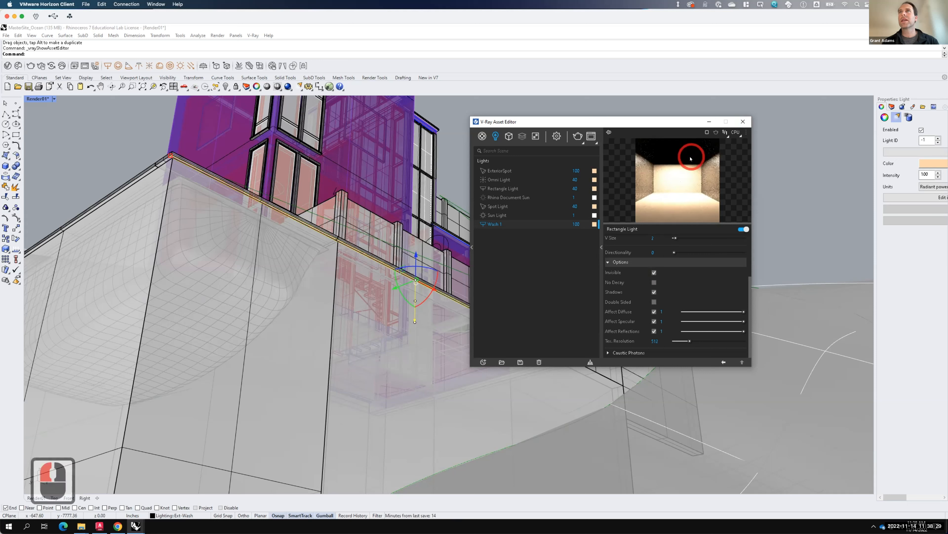
{"action": "left_click", "coordinate": [654, 272]}
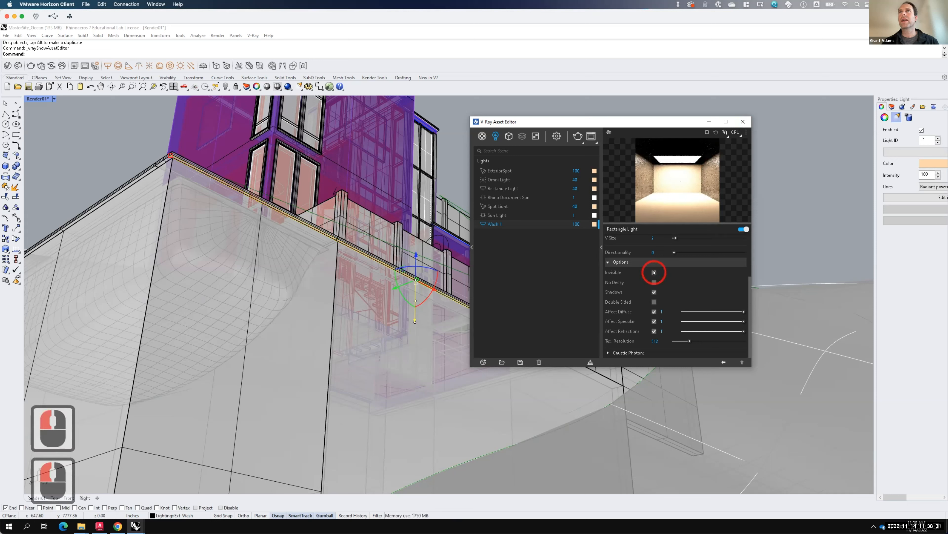
{"action": "left_click", "coordinate": [744, 121]}
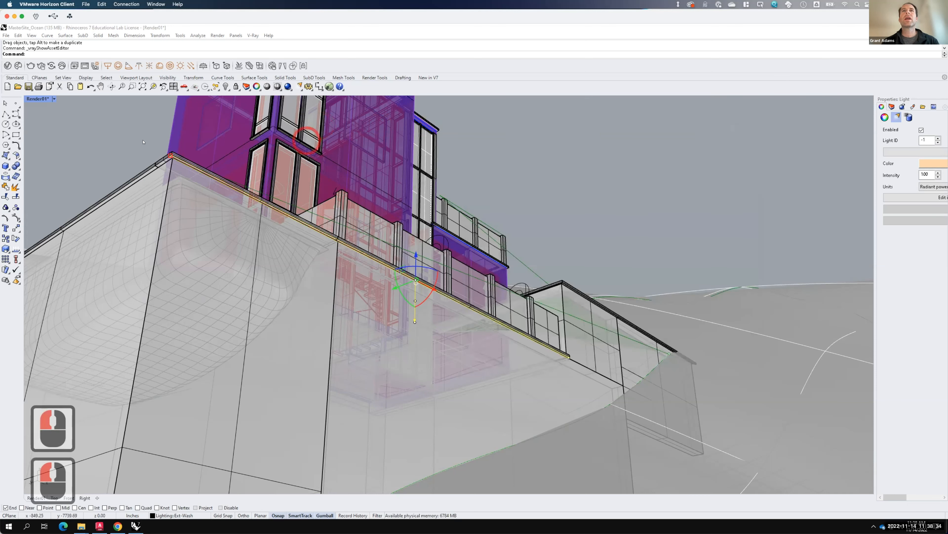
- Restore the saved Render01 view, run a test V-Ray render of it, and stop and close the render
{"action": "left_click", "coordinate": [54, 99]}
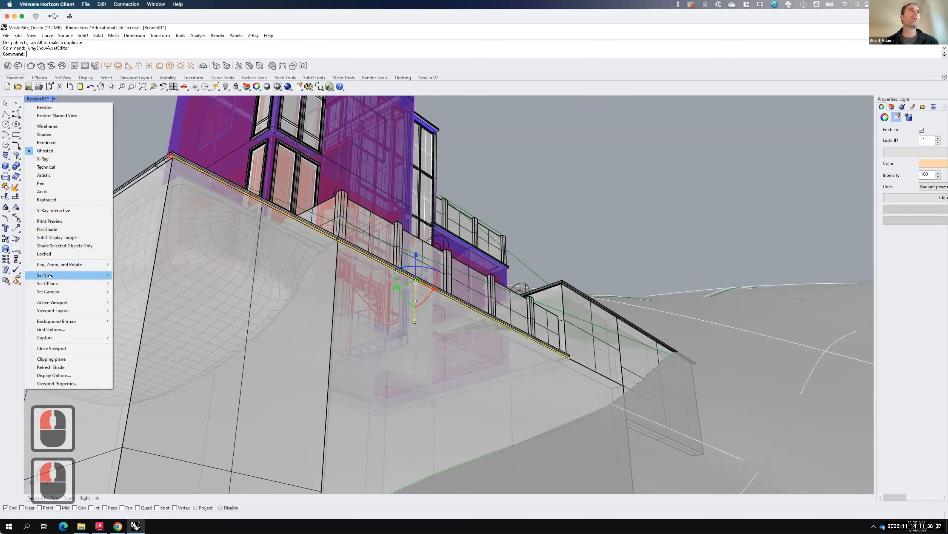
{"action": "mouse_move", "coordinate": [51, 275]}
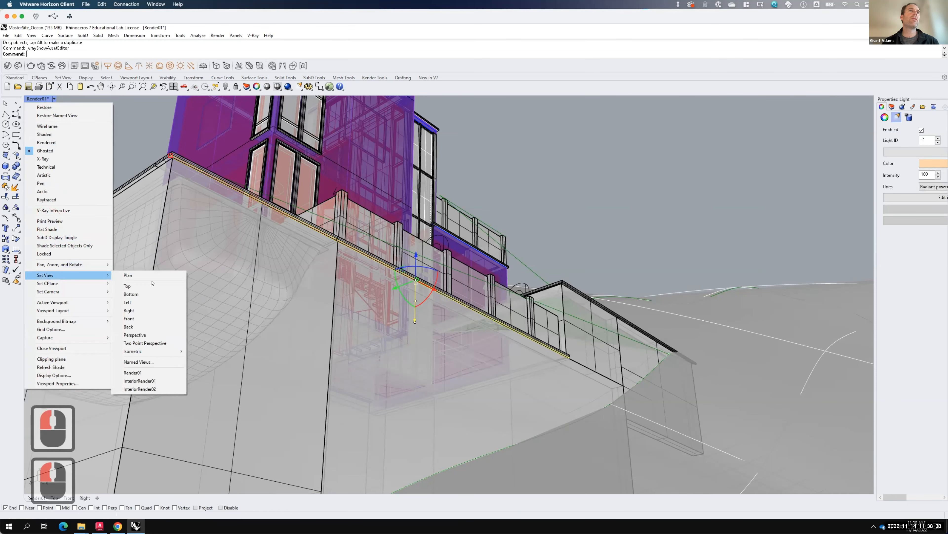
{"action": "left_click", "coordinate": [139, 372]}
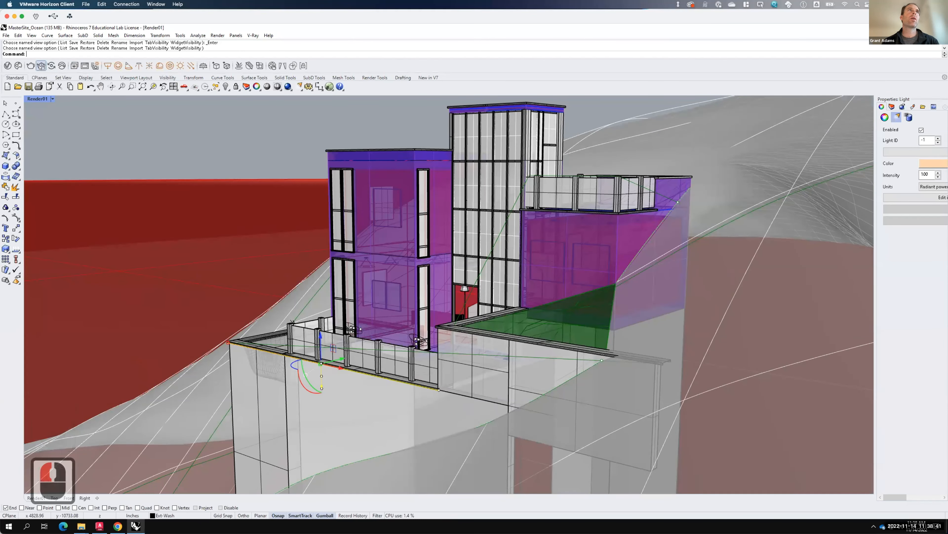
{"action": "left_click", "coordinate": [31, 65]}
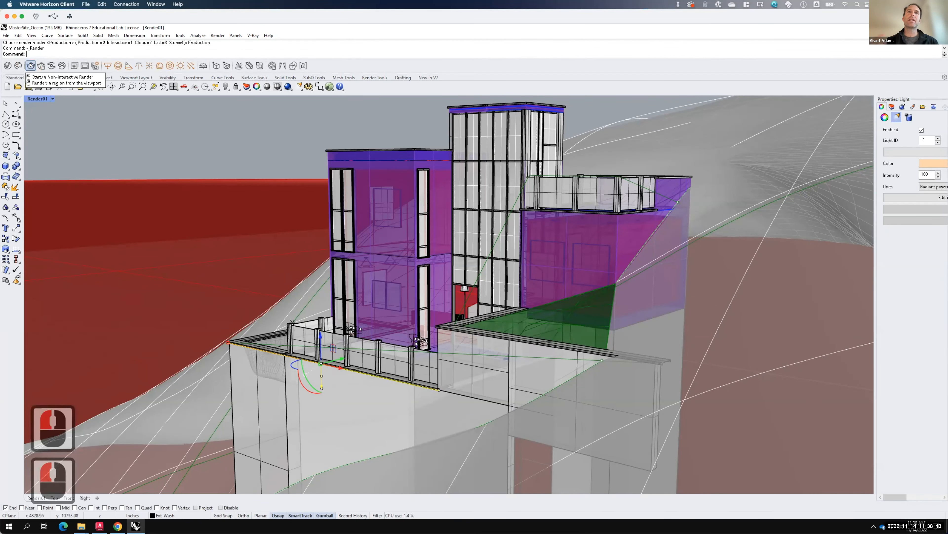
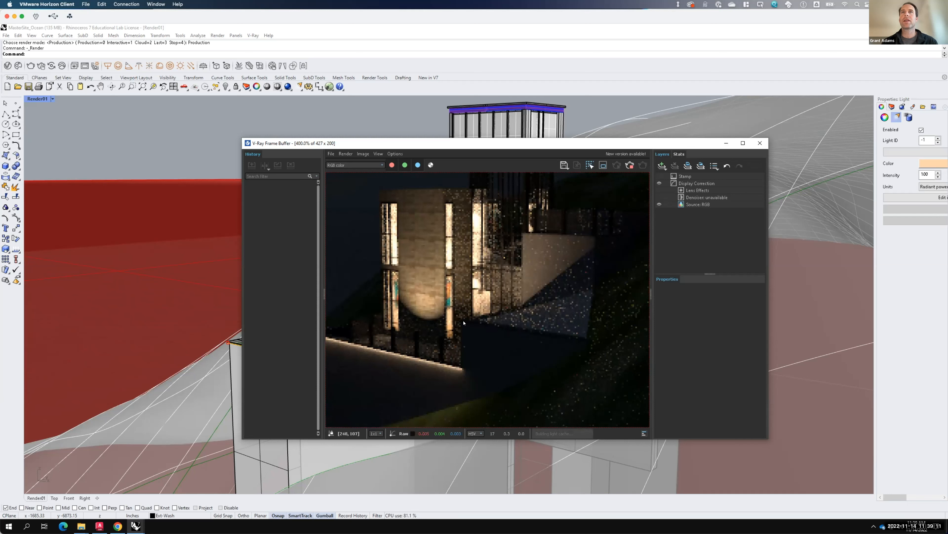
{"action": "left_click", "coordinate": [630, 167]}
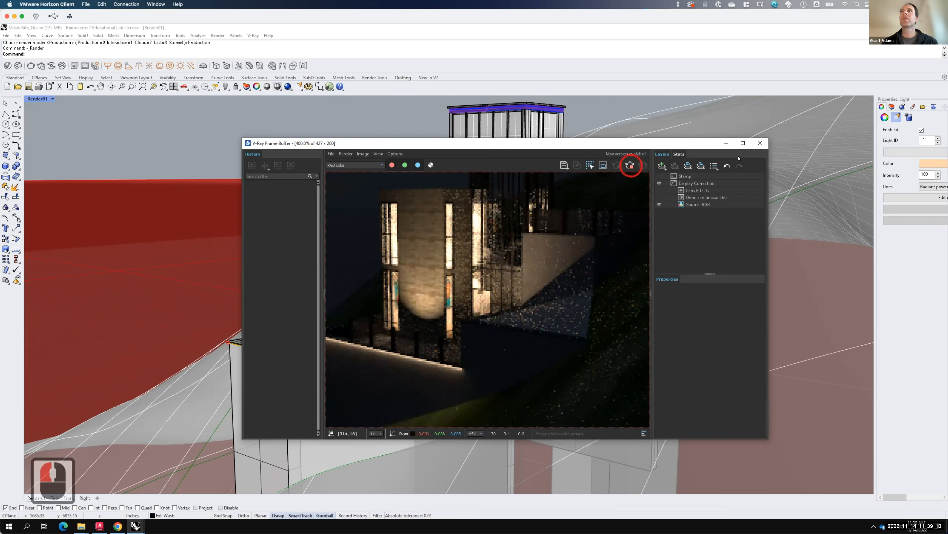
{"action": "left_click", "coordinate": [760, 143]}
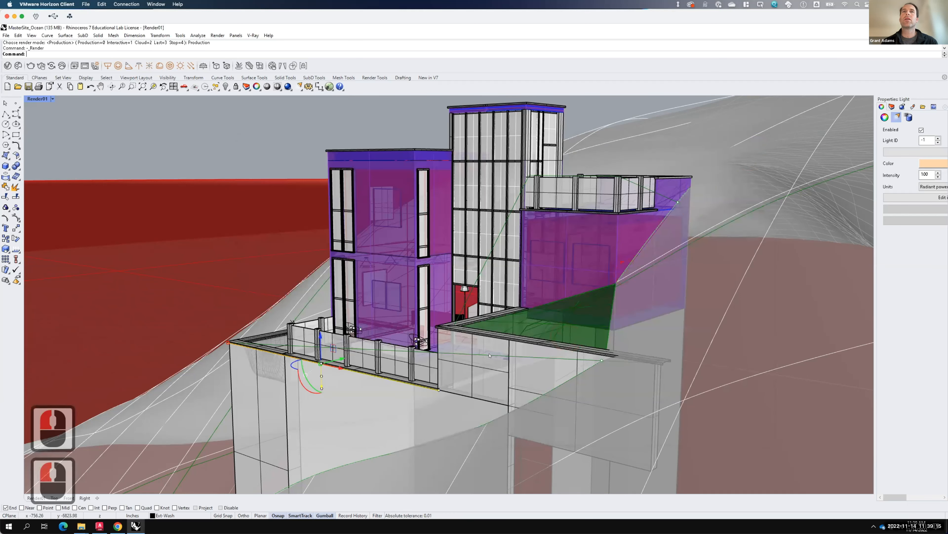
- Draw a thin rectangle light about 220 inches long under the raised terrace wall's cap, enabling the Perp snap while setting its width
{"action": "right_click_drag", "start_coordinate": [533, 346], "coordinate": [466, 325]}
{"action": "scroll", "coordinate": [466, 326], "scroll_direction": "up", "scroll_amount": 4}
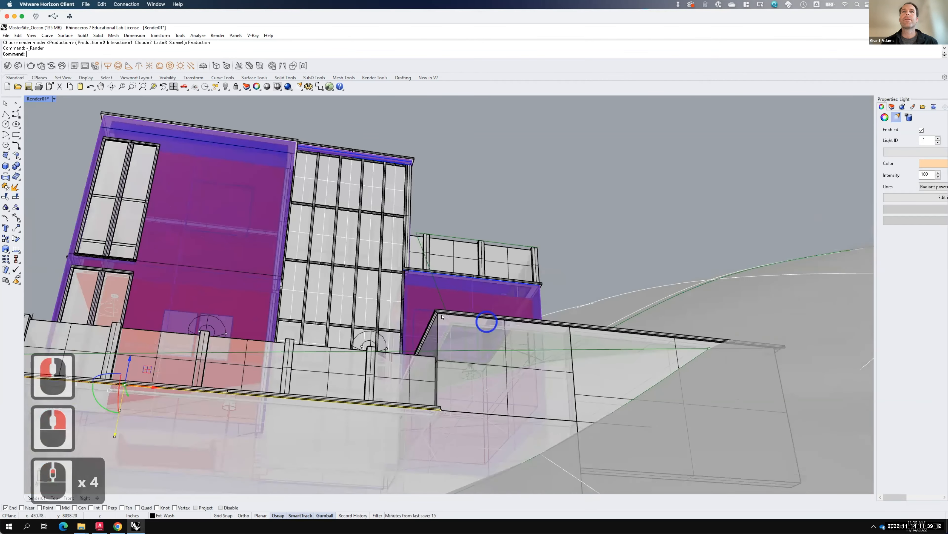
{"action": "scroll", "coordinate": [442, 317], "scroll_direction": "up", "scroll_amount": 4}
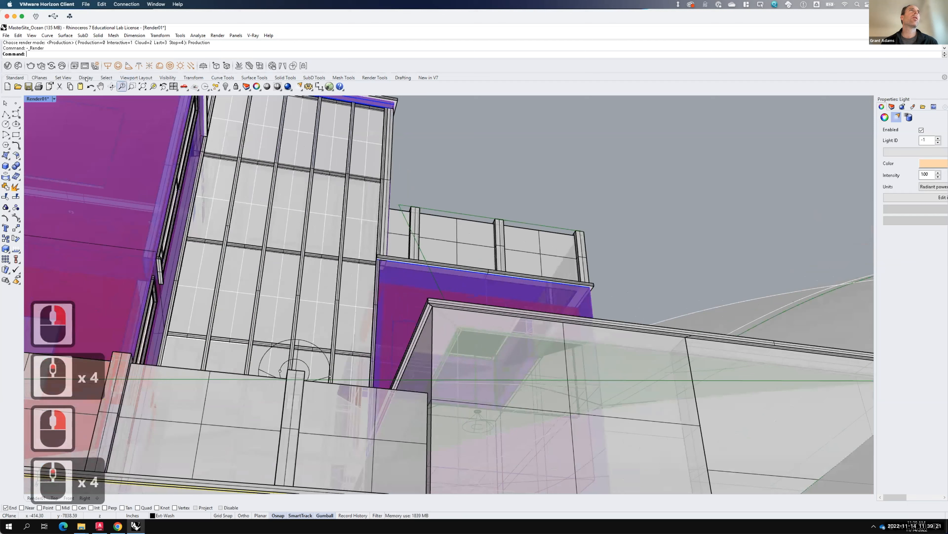
{"action": "left_click", "coordinate": [107, 66]}
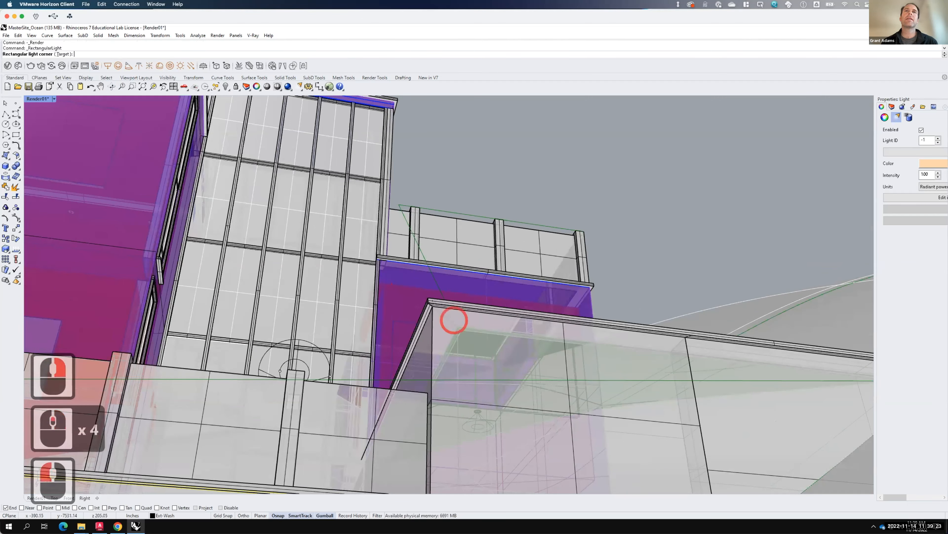
{"action": "left_click", "coordinate": [356, 277]}
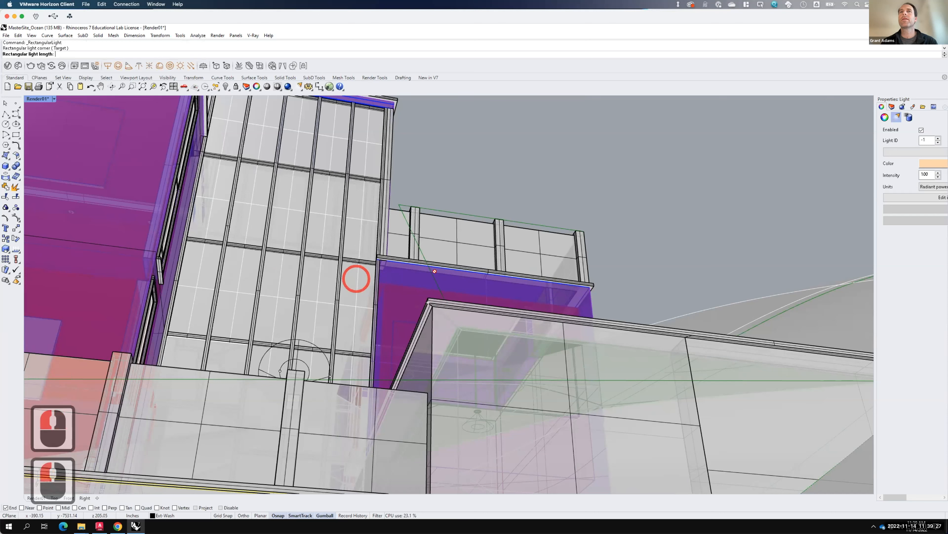
{"action": "scroll", "coordinate": [598, 307], "scroll_direction": "down", "scroll_amount": 5}
{"action": "scroll", "coordinate": [597, 307], "scroll_direction": "down", "scroll_amount": 2}
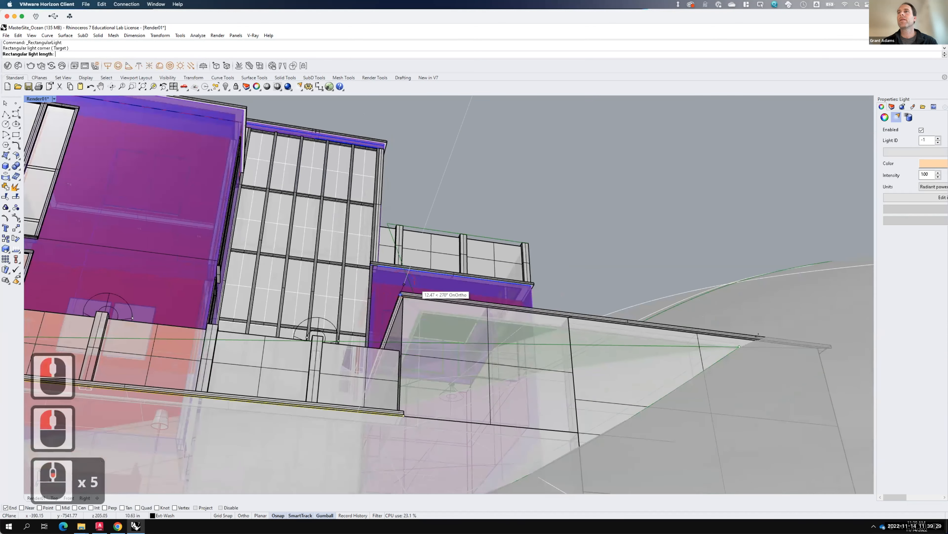
{"action": "scroll", "coordinate": [762, 338], "scroll_direction": "up", "scroll_amount": 9}
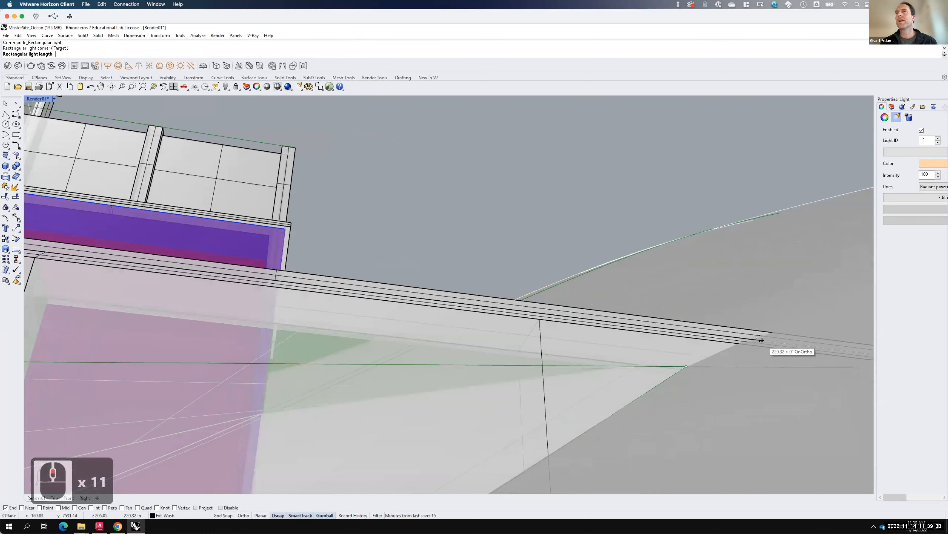
{"action": "left_click", "coordinate": [758, 342]}
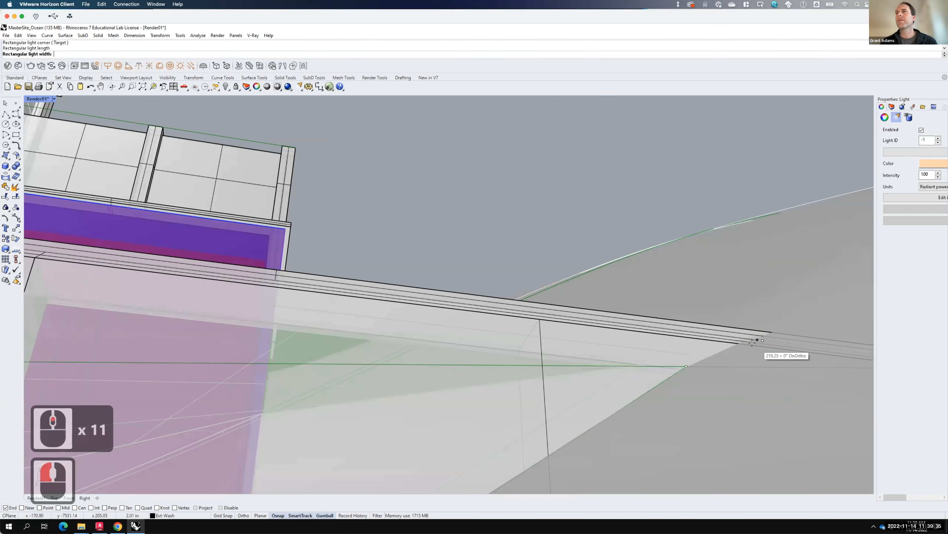
{"action": "left_click", "coordinate": [104, 507]}
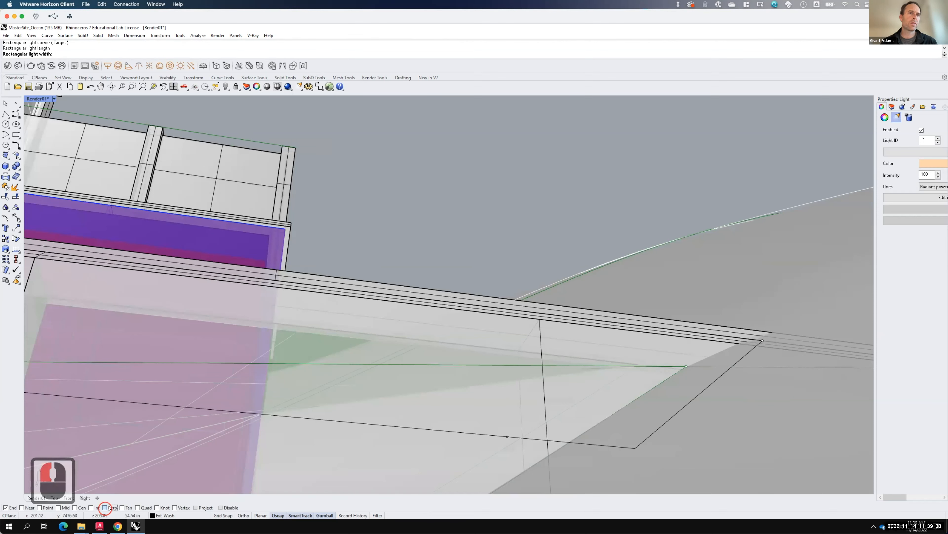
{"action": "left_click", "coordinate": [751, 343]}
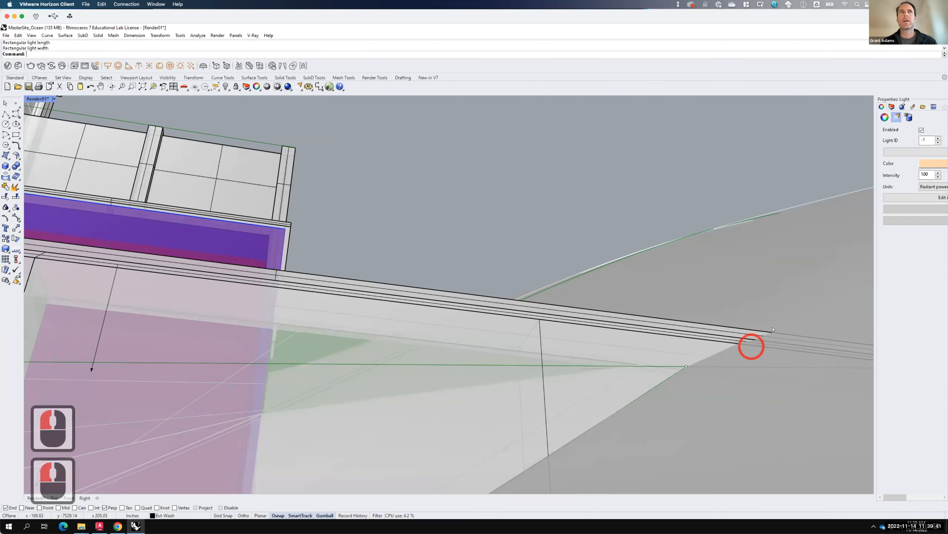
- Select the new rectangle light under the raised wall's cap and nudge it slightly vertically in the Front view
{"action": "scroll", "coordinate": [774, 329], "scroll_direction": "down", "scroll_amount": 5}
{"action": "key", "text": "F15"}
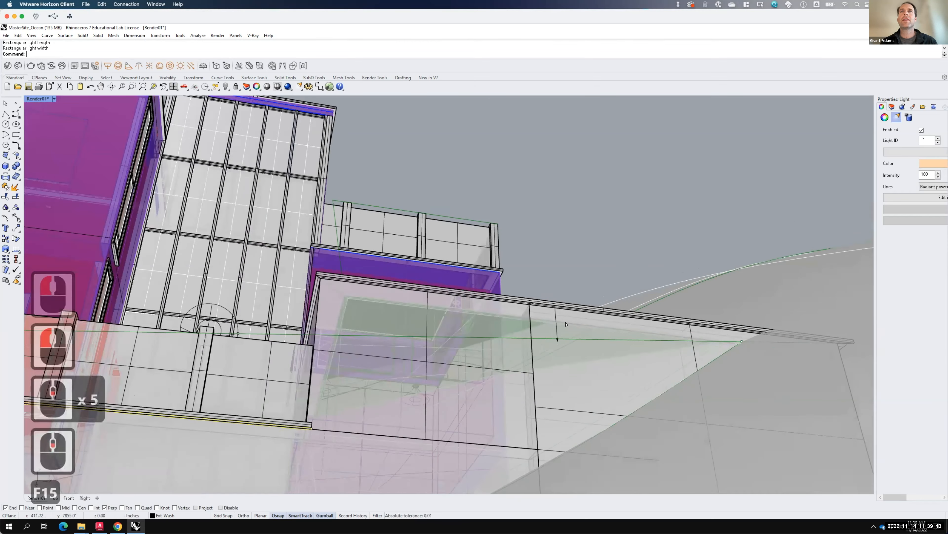
{"action": "left_click", "coordinate": [556, 324]}
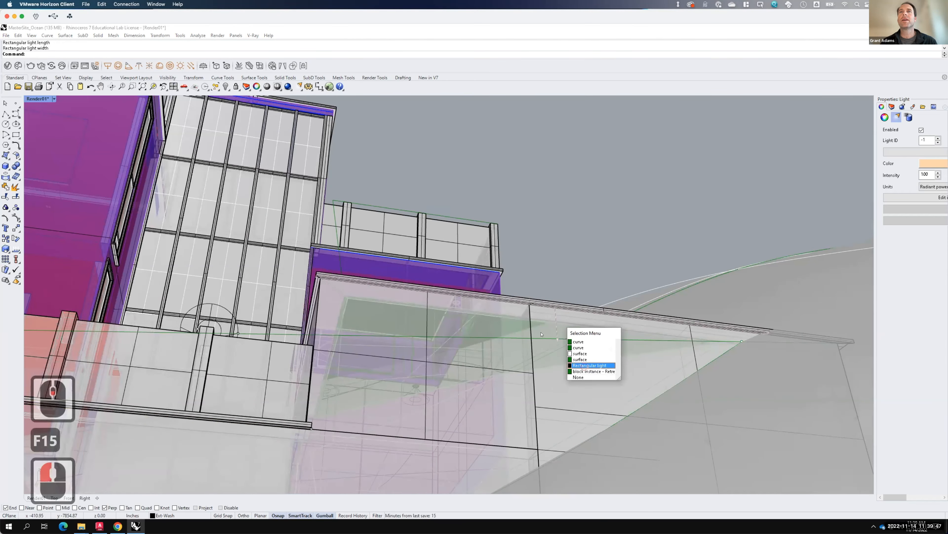
{"action": "left_click", "coordinate": [585, 366]}
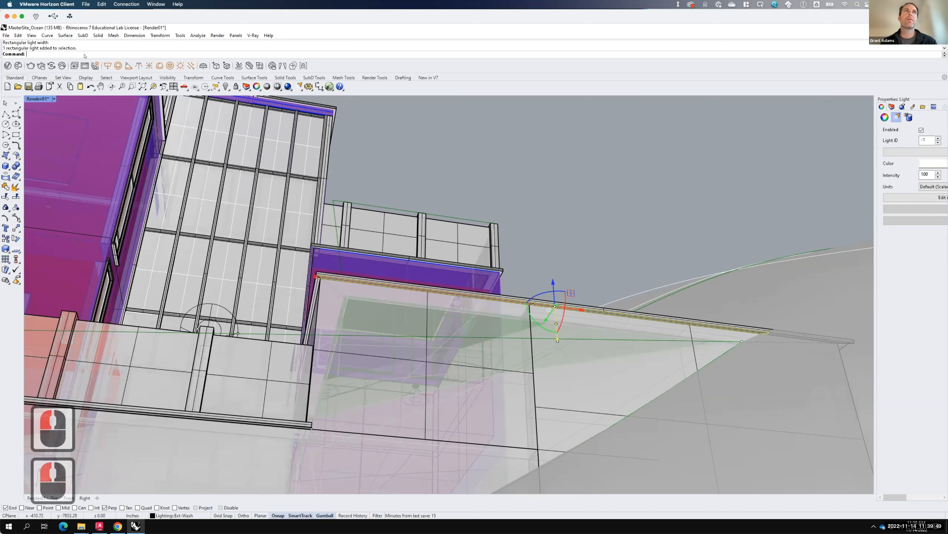
{"action": "double_click", "coordinate": [37, 98]}
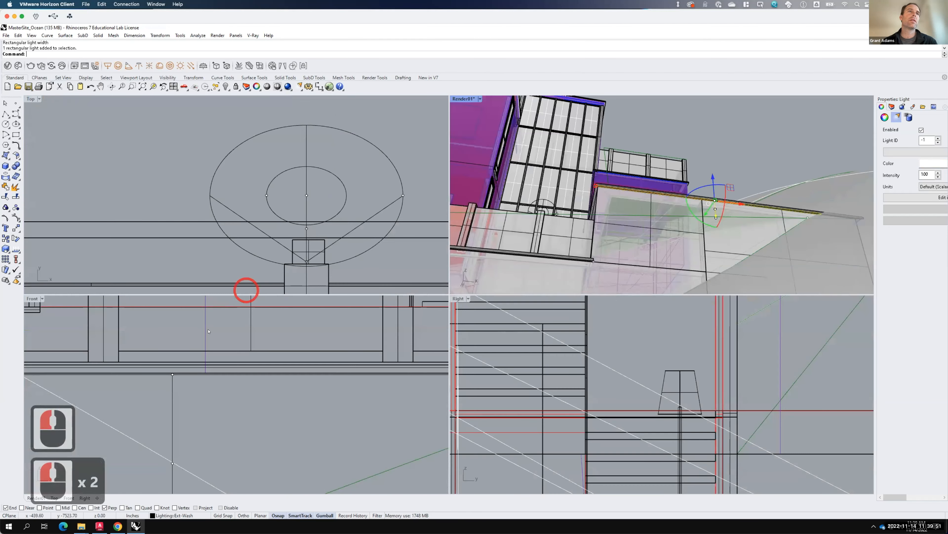
{"action": "scroll", "coordinate": [281, 365], "scroll_direction": "down", "scroll_amount": 15}
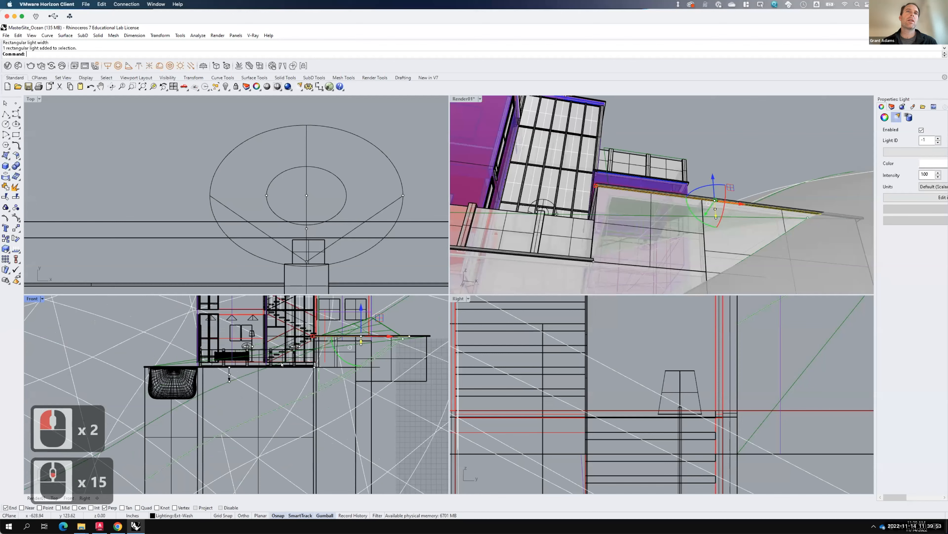
{"action": "scroll", "coordinate": [282, 365], "scroll_direction": "down", "scroll_amount": 5}
{"action": "scroll", "coordinate": [278, 362], "scroll_direction": "up", "scroll_amount": 12}
{"action": "scroll", "coordinate": [277, 361], "scroll_direction": "up", "scroll_amount": 4}
{"action": "left_click_drag", "start_coordinate": [275, 331], "coordinate": [276, 330]}
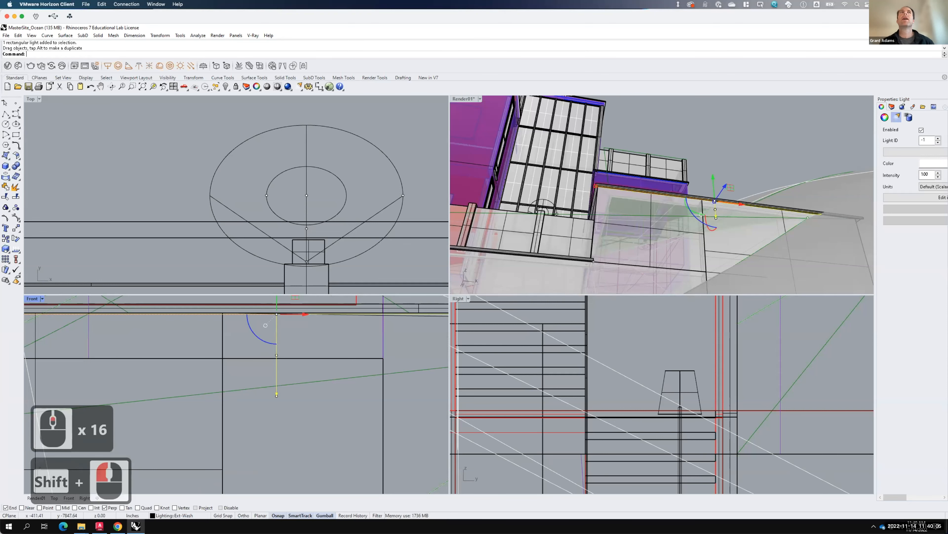
- Open the V-Ray Asset Editor and rename the new rectangle light to Wash 2
{"action": "left_click", "coordinate": [7, 66]}
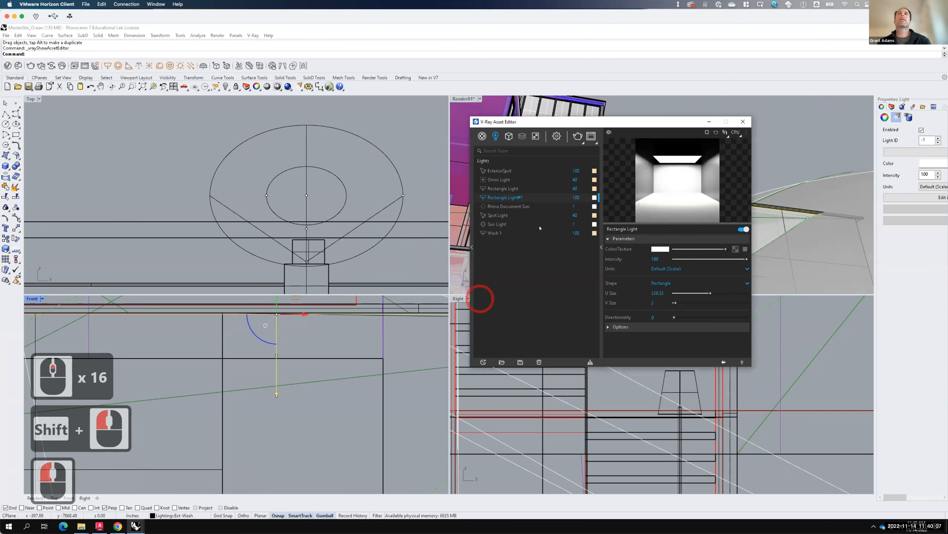
{"action": "left_click", "coordinate": [514, 198]}
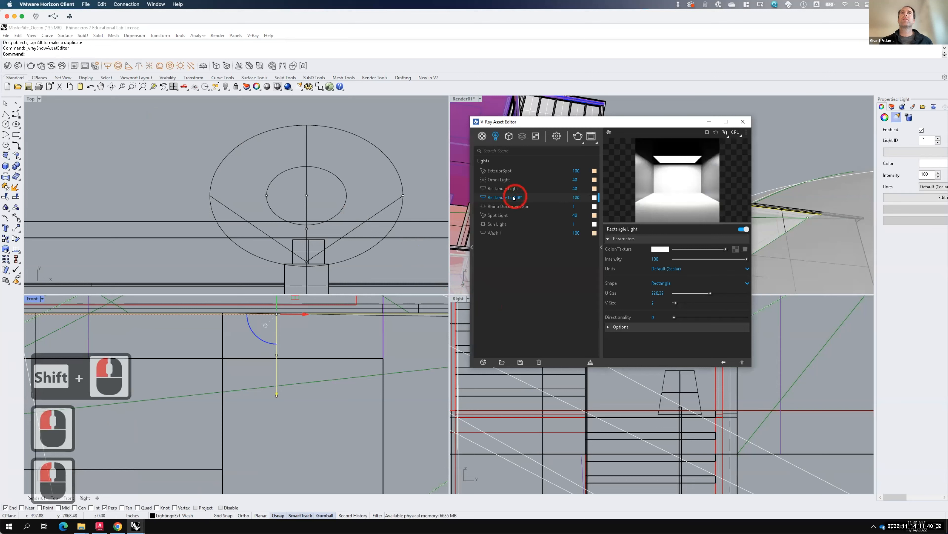
{"action": "left_click", "coordinate": [513, 199]}
{"action": "double_click", "coordinate": [513, 198]}
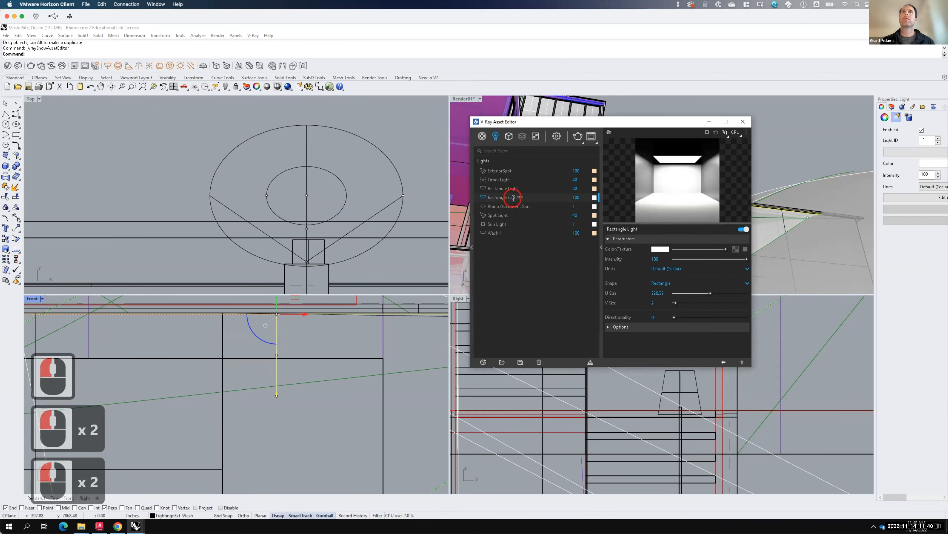
{"action": "key", "text": "ctrl+a"}
{"action": "type", "text": "Wash 2"}
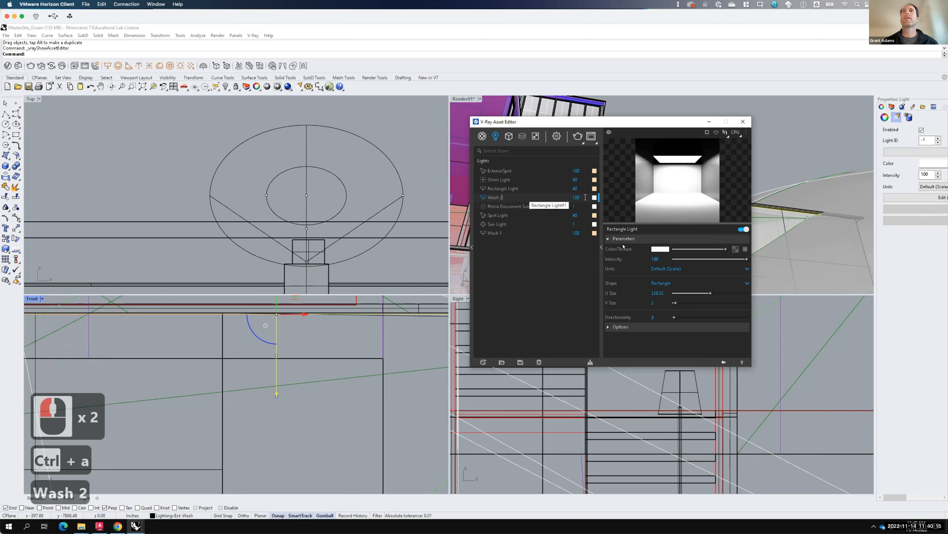
- Set the Wash 2 light's color to warm RGB 255, 214, 170 and its intensity units to Radiant power (W)
{"action": "left_click", "coordinate": [665, 250]}
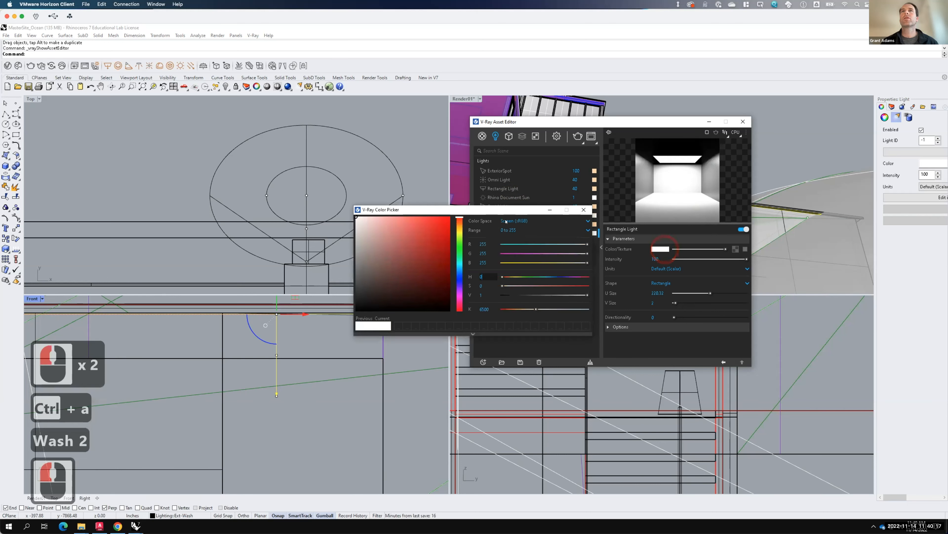
{"action": "left_click", "coordinate": [487, 254]}
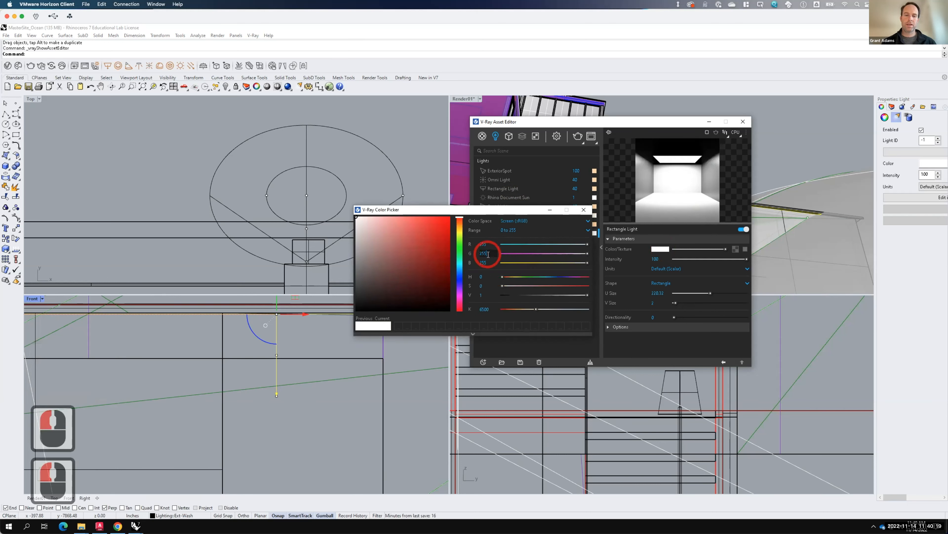
{"action": "key", "text": "BackSpace"}
{"action": "key", "text": "BackSpace"}
{"action": "type", "text": "14"}
{"action": "left_click", "coordinate": [490, 263]}
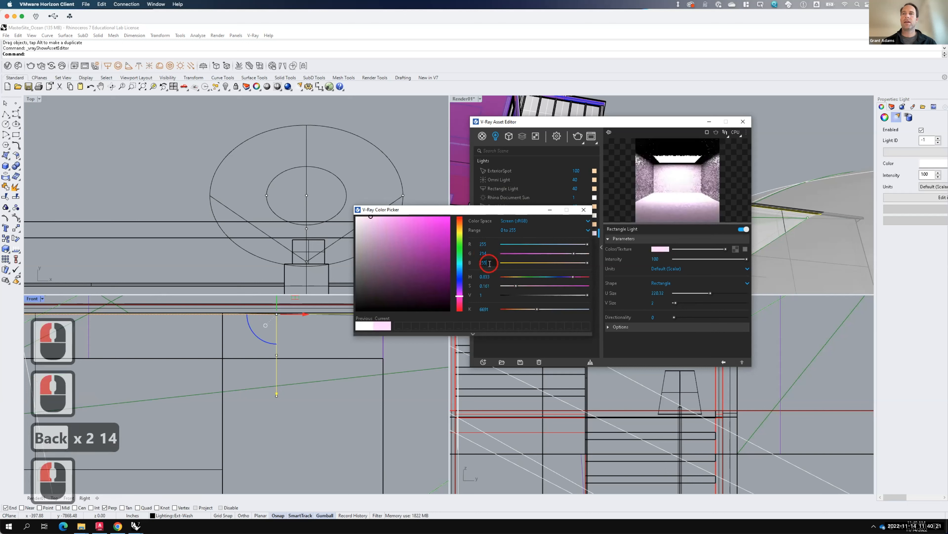
{"action": "key", "text": "BackSpace"}
{"action": "key", "text": "BackSpace"}
{"action": "key", "text": "BackSpace"}
{"action": "key", "text": "BackSpace"}
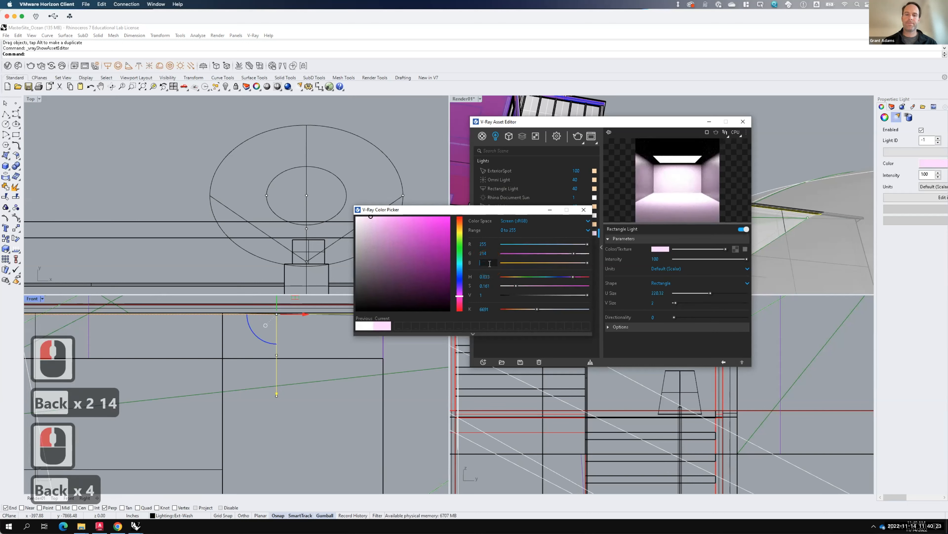
{"action": "type", "text": "170"}
{"action": "key", "text": "Tab"}
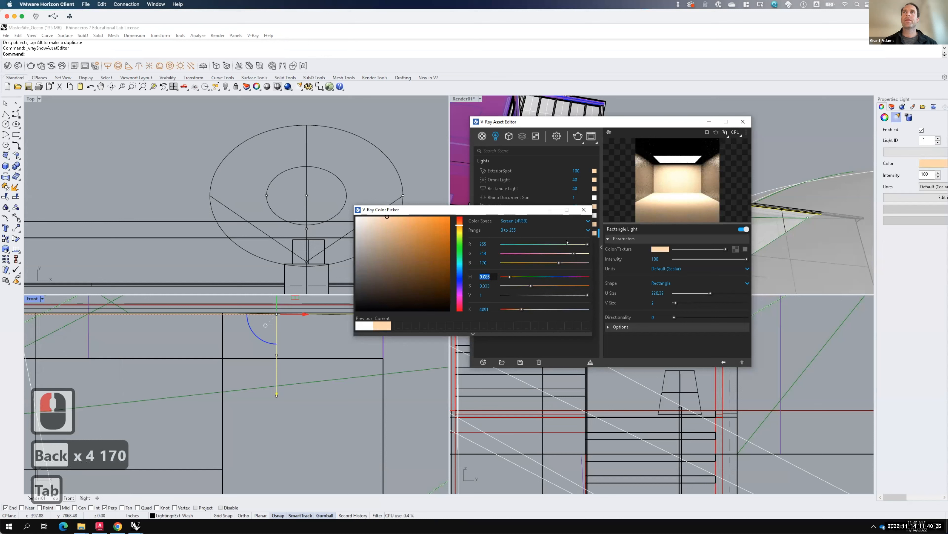
{"action": "left_click", "coordinate": [661, 269]}
{"action": "left_click", "coordinate": [672, 306]}
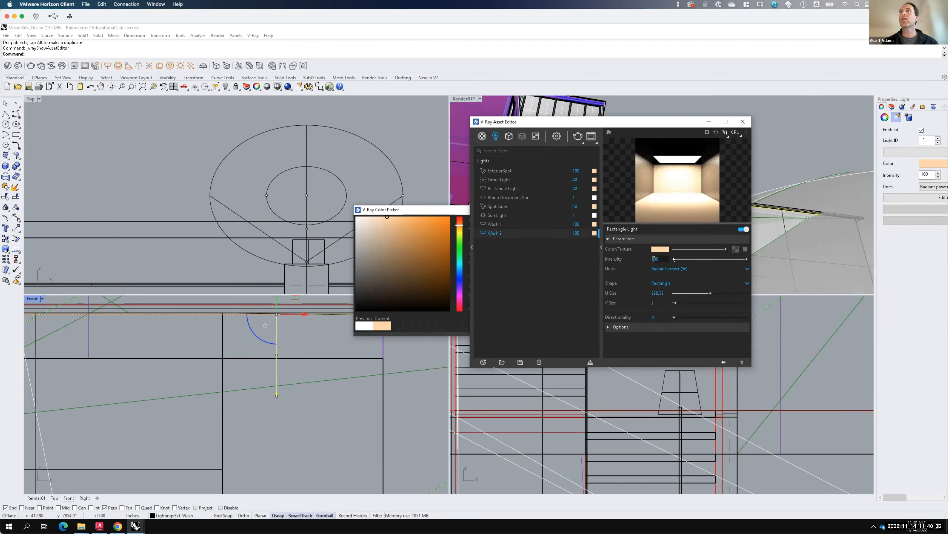
- Stop the test render, restore the Render01 named view, maximize its viewport and render again
{"action": "left_click", "coordinate": [578, 136]}
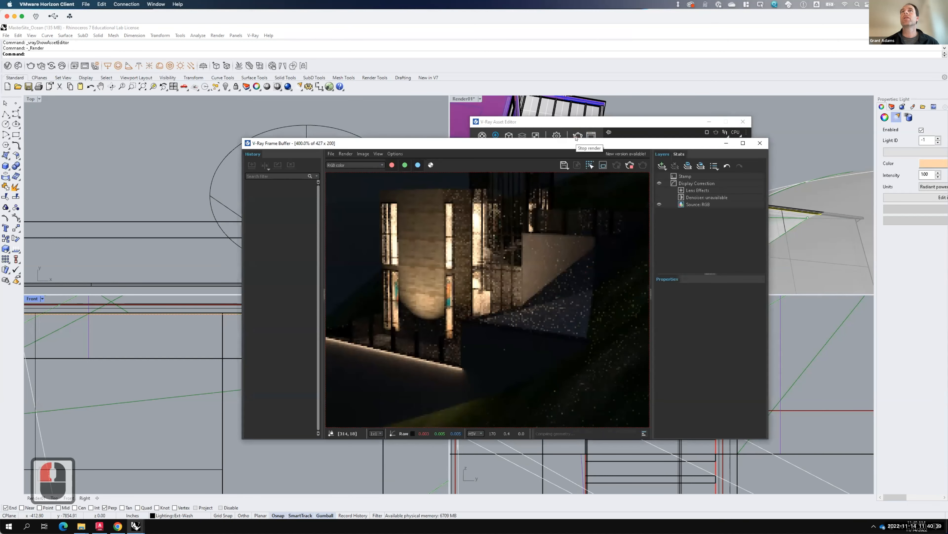
{"action": "left_click", "coordinate": [577, 136]}
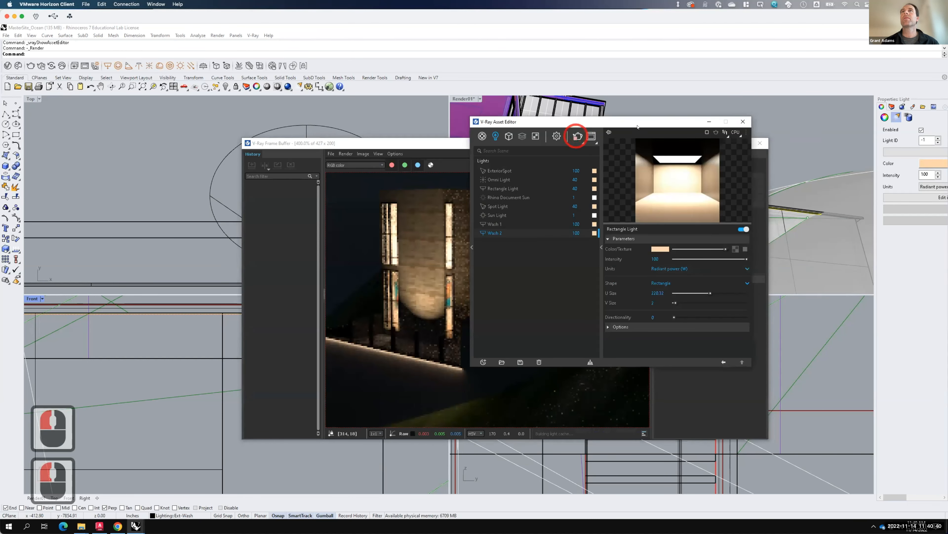
{"action": "left_click", "coordinate": [480, 99]}
{"action": "mouse_move", "coordinate": [482, 275]}
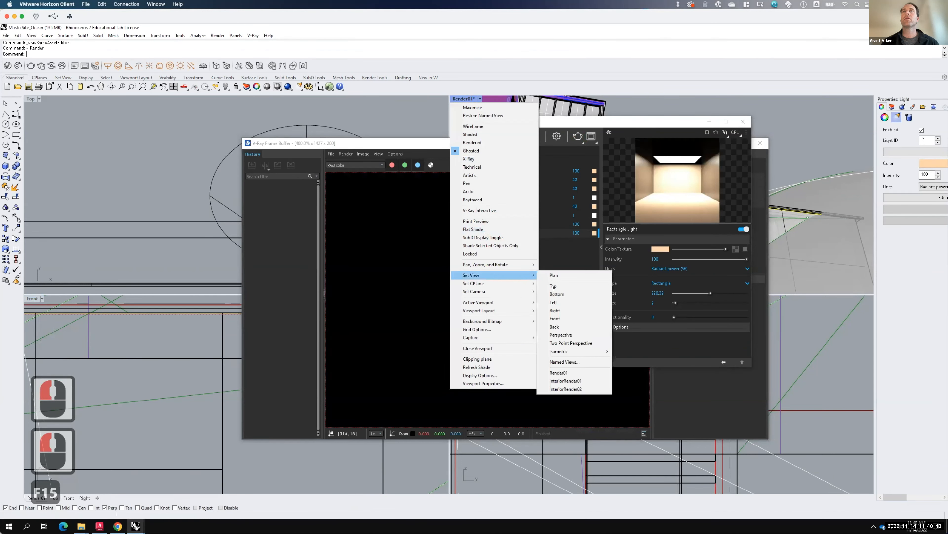
{"action": "left_click", "coordinate": [562, 372]}
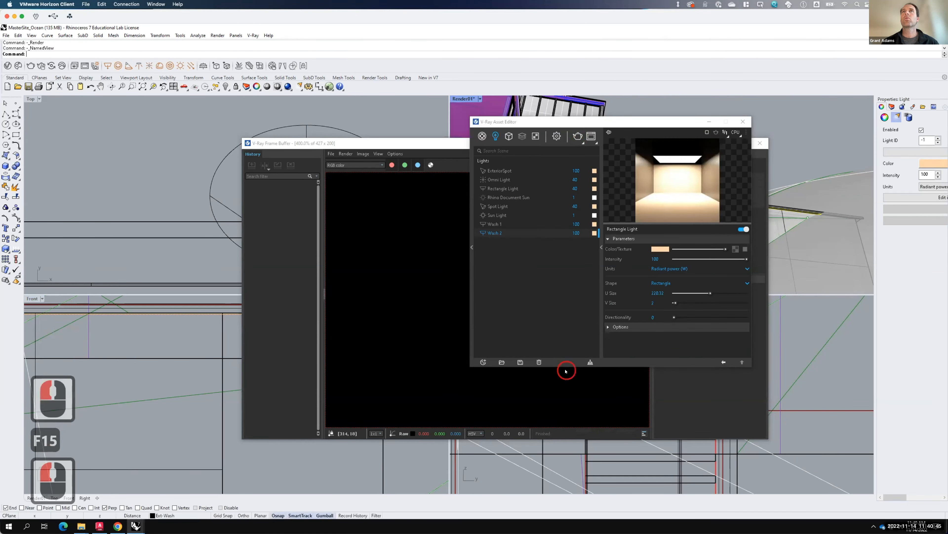
{"action": "left_click", "coordinate": [490, 156]}
{"action": "double_click", "coordinate": [463, 98]}
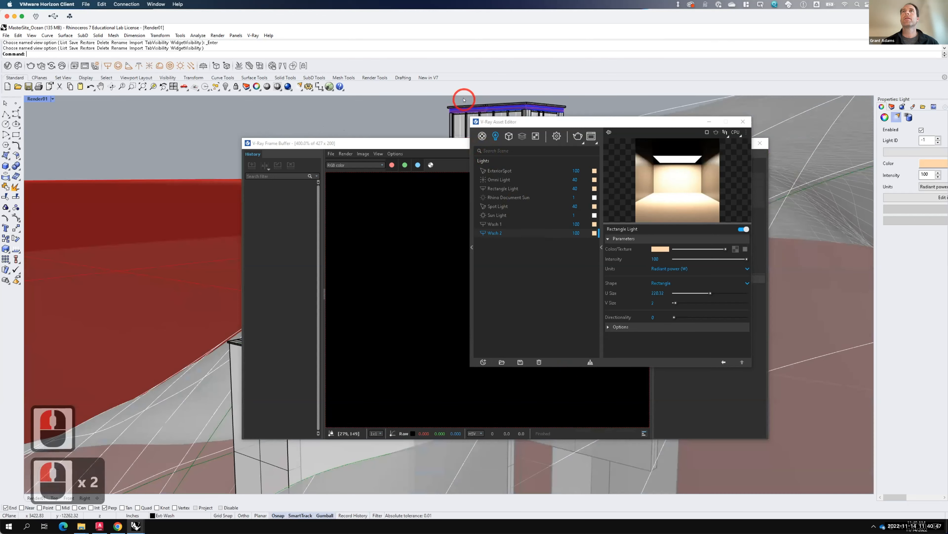
{"action": "left_click", "coordinate": [577, 137]}
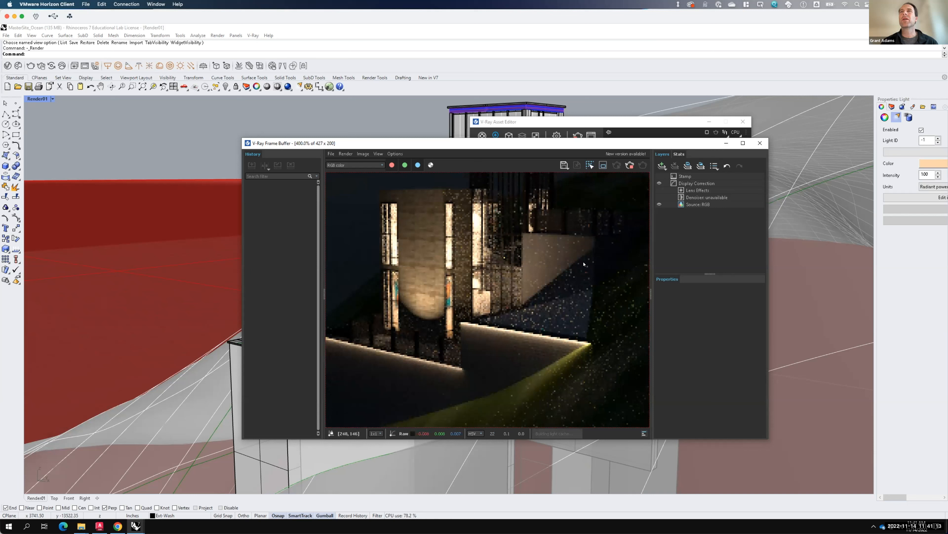
- Set the Wash 2 light's intensity to 80
{"action": "left_click", "coordinate": [618, 121]}
{"action": "left_click", "coordinate": [495, 231]}
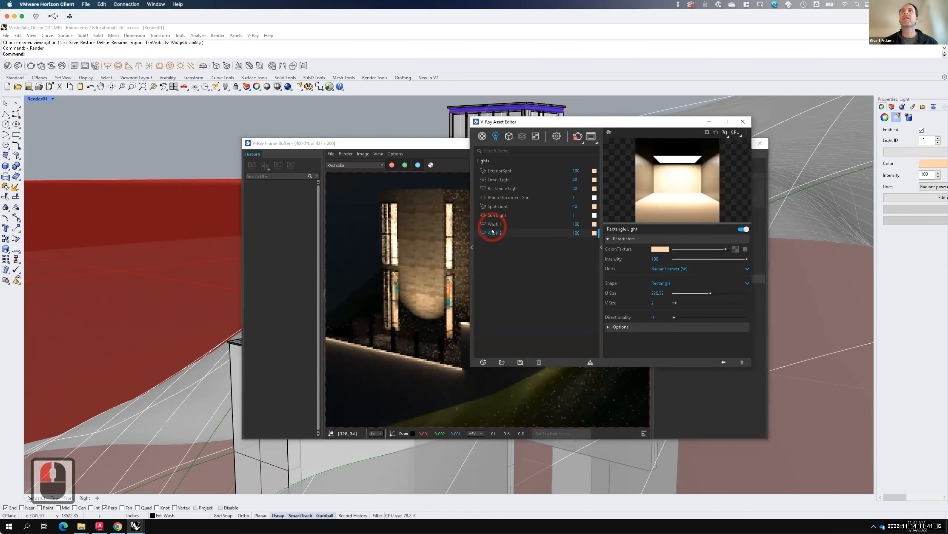
{"action": "double_click", "coordinate": [659, 258]}
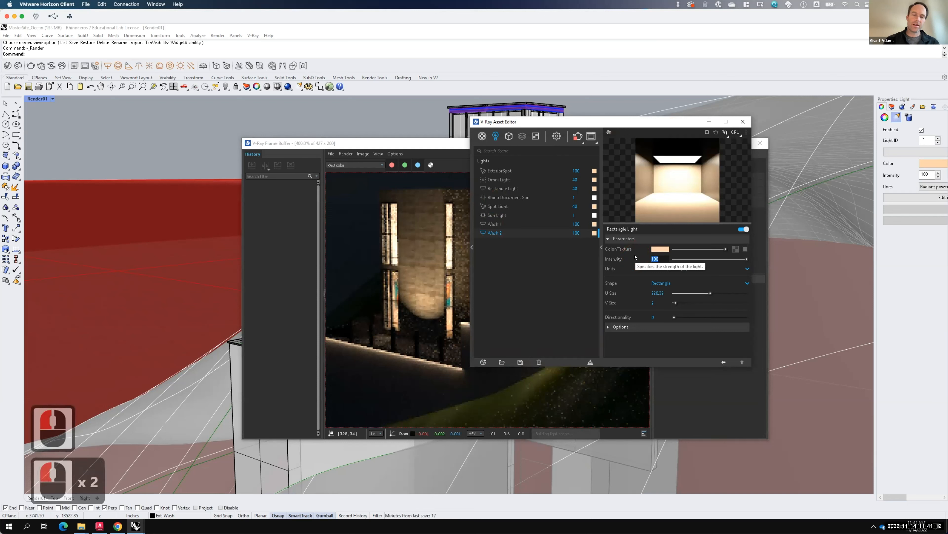
{"action": "type", "text": "80"}
{"action": "key", "text": "Tab"}
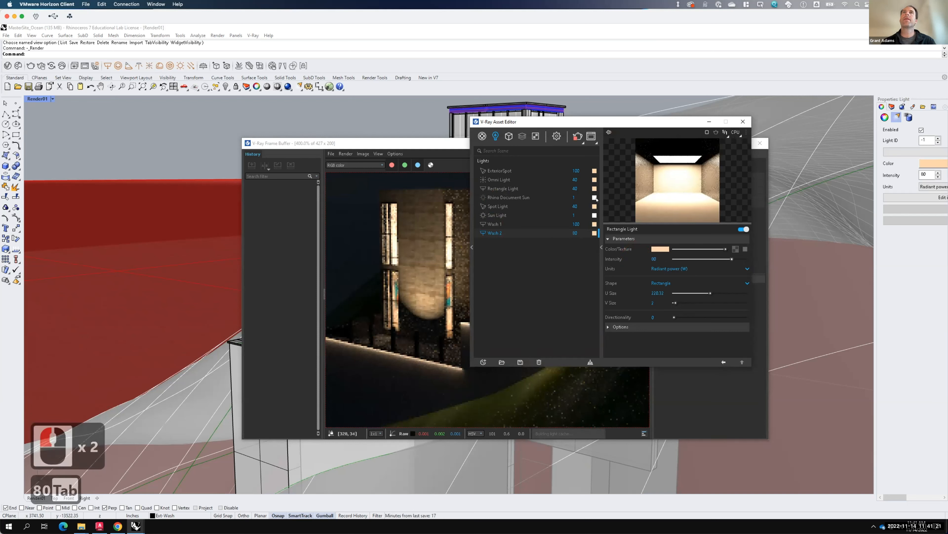
- Rerun the test render to check the dimmed Wash 2 light, and close the frame buffer, Asset Editor and color picker
{"action": "left_click", "coordinate": [578, 137]}
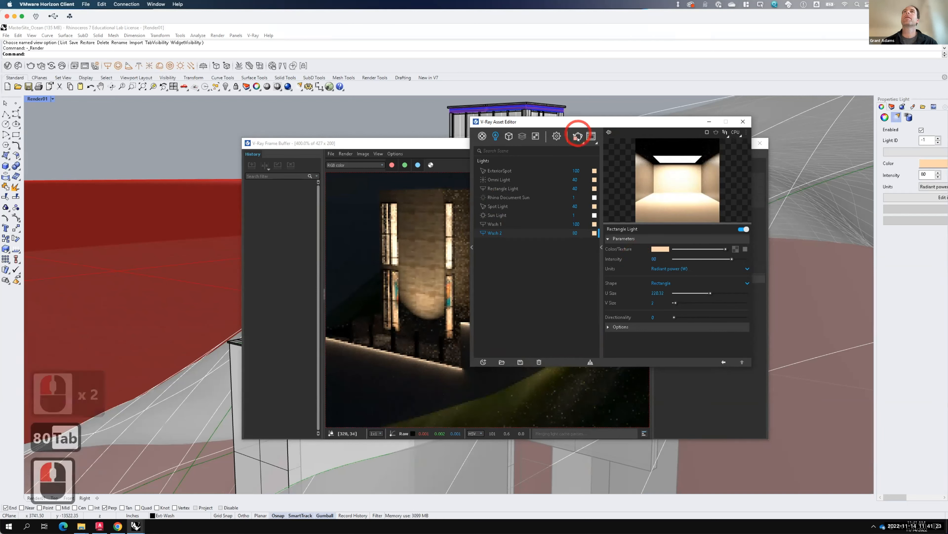
{"action": "left_click", "coordinate": [578, 137]}
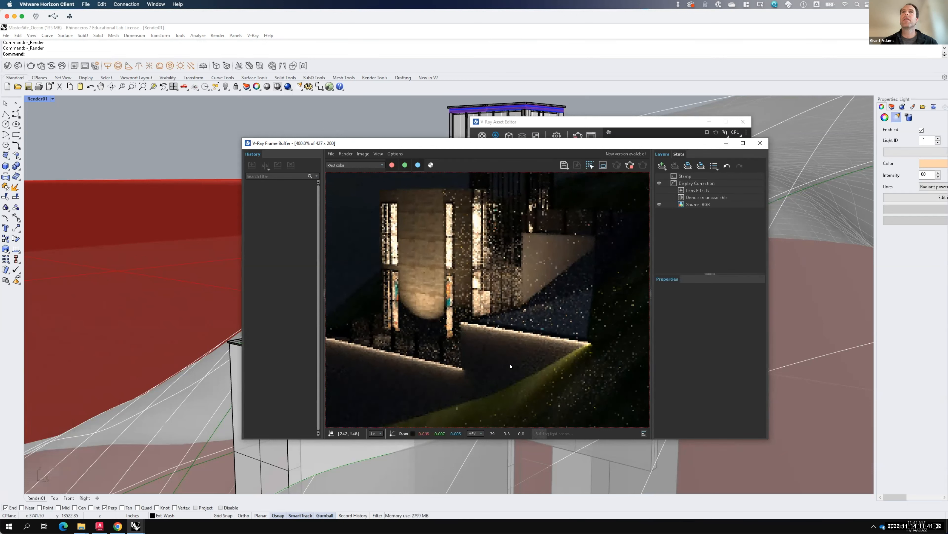
{"action": "key", "text": "F15"}
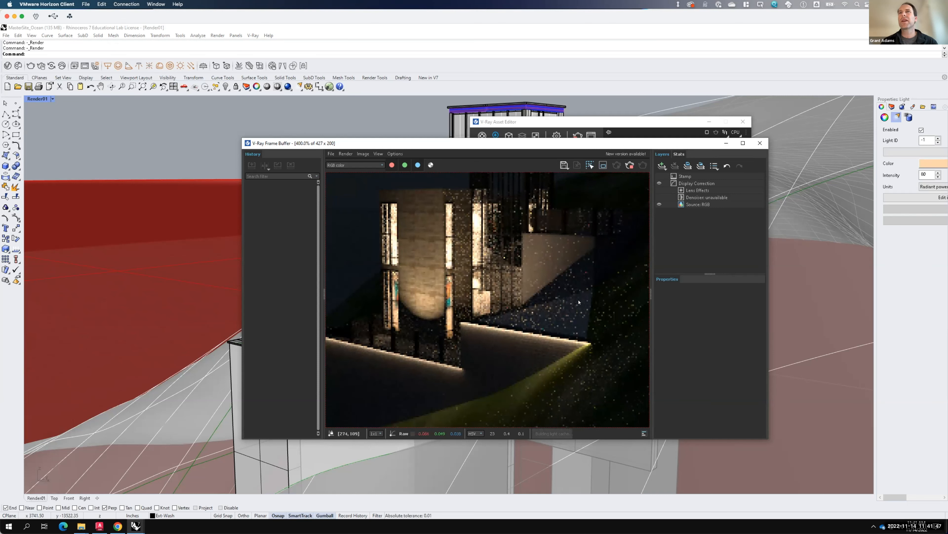
{"action": "left_click", "coordinate": [760, 143]}
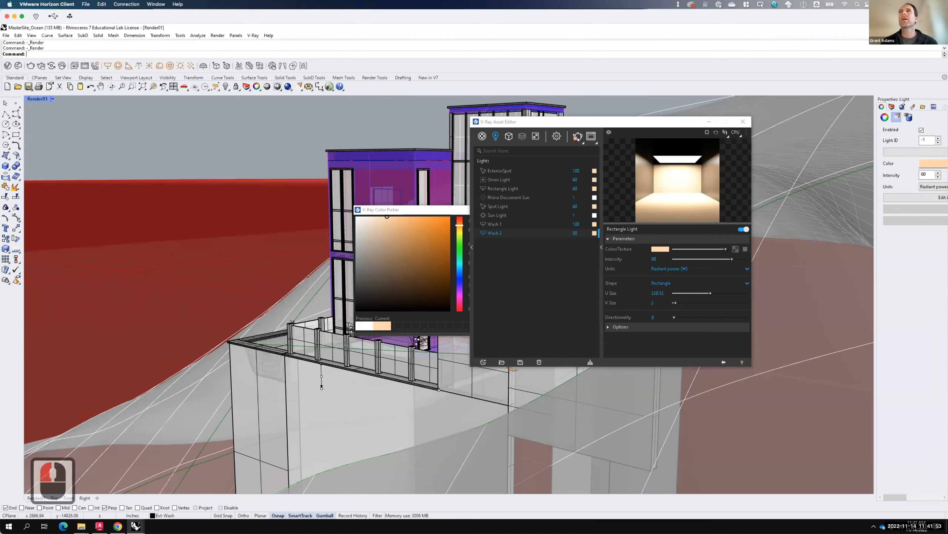
{"action": "left_click", "coordinate": [743, 121]}
{"action": "left_click", "coordinate": [583, 209]}
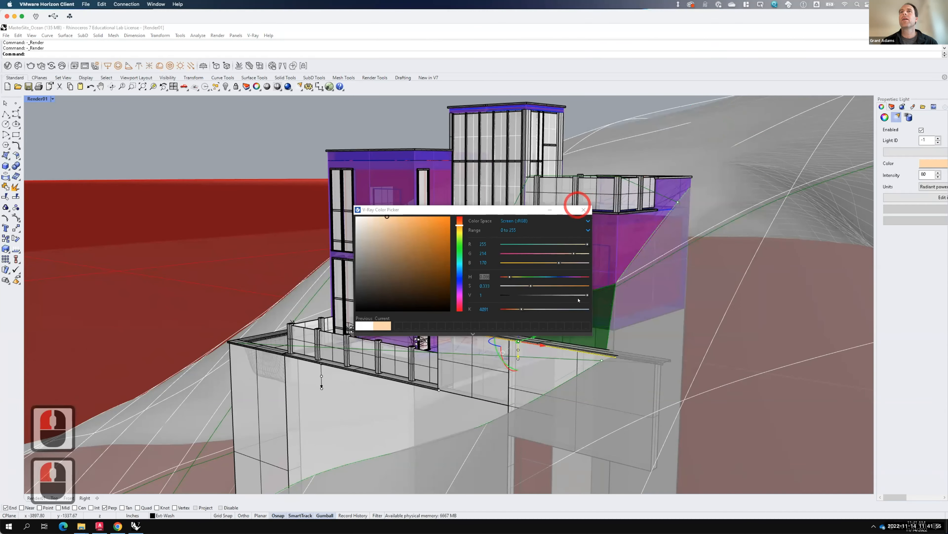
- Select the large terrain surface and check which material is assigned to it
{"action": "left_click", "coordinate": [599, 299]}
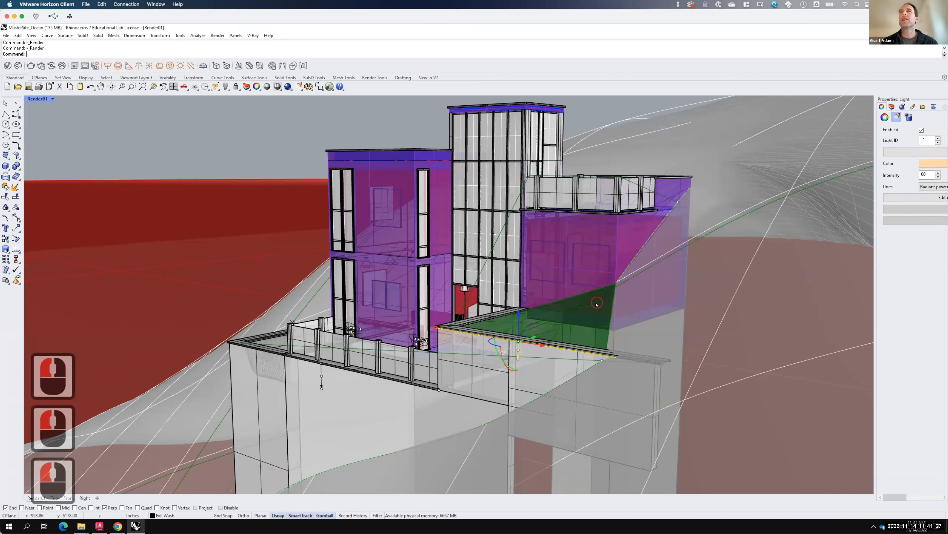
{"action": "left_click", "coordinate": [598, 298]}
{"action": "left_click", "coordinate": [683, 296]}
{"action": "left_click", "coordinate": [682, 295]}
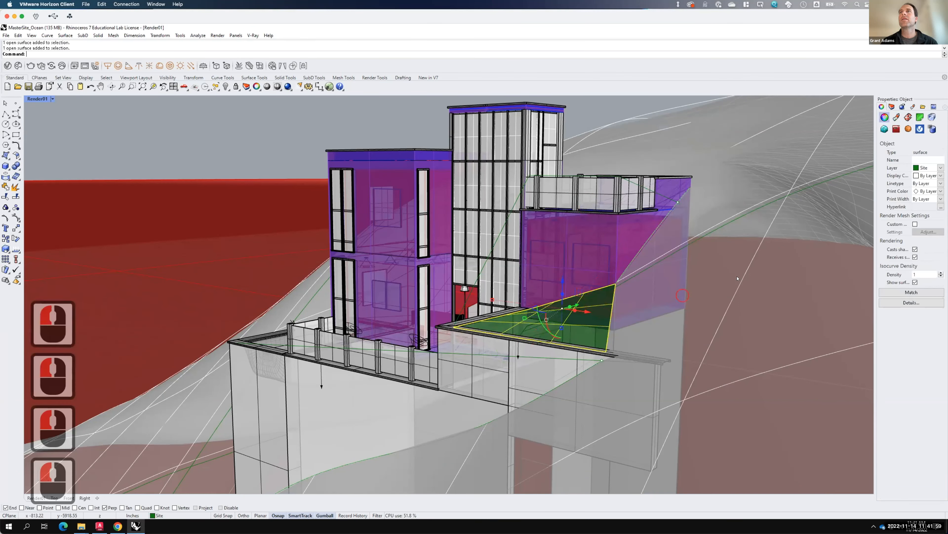
{"action": "left_click", "coordinate": [682, 295]}
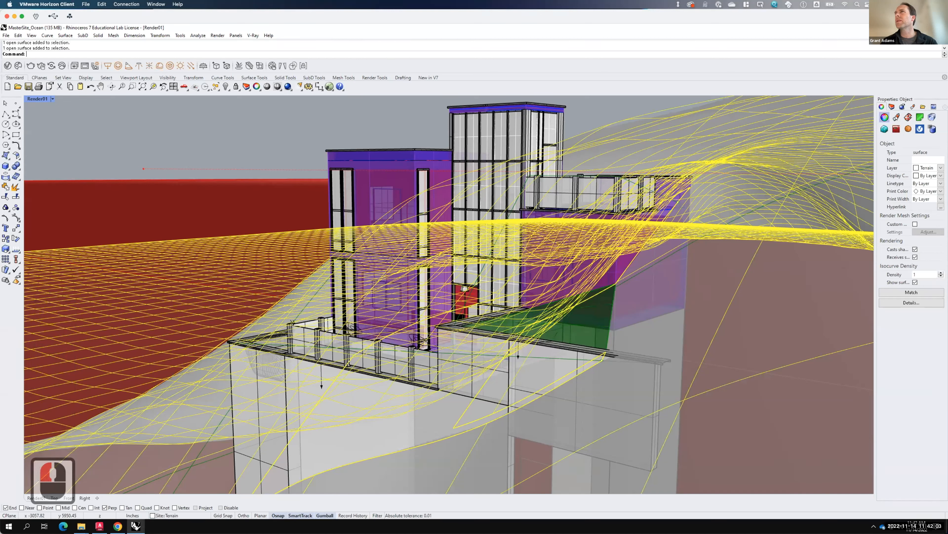
{"action": "left_click", "coordinate": [897, 117]}
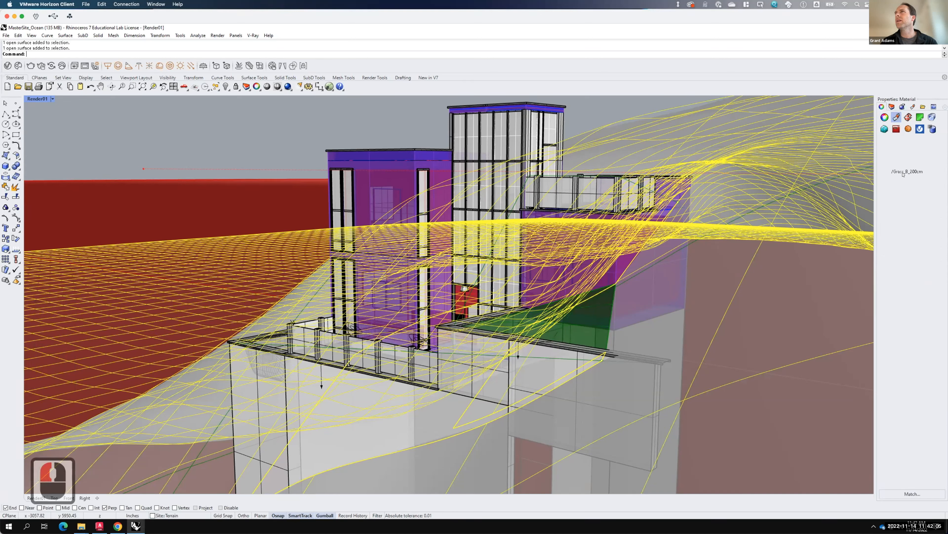
- Assign the Grass_B_200cm material to the green sloped surface behind the raised terrace wall
{"action": "left_click", "coordinate": [595, 328]}
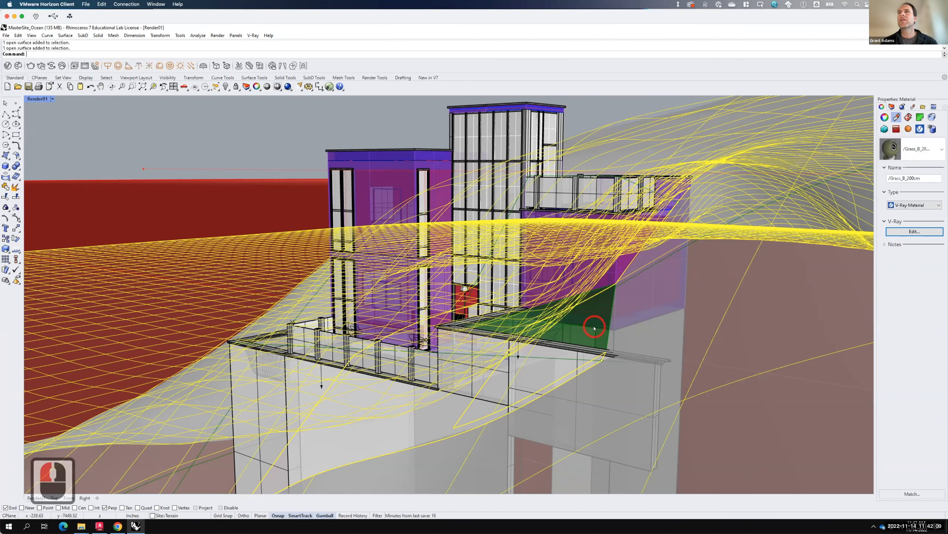
{"action": "left_click", "coordinate": [614, 347]}
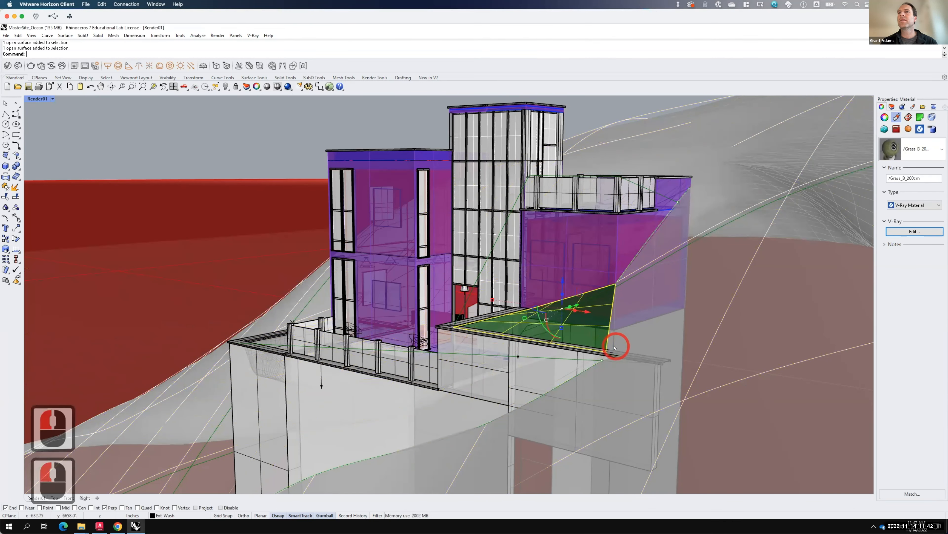
{"action": "left_click", "coordinate": [941, 151]}
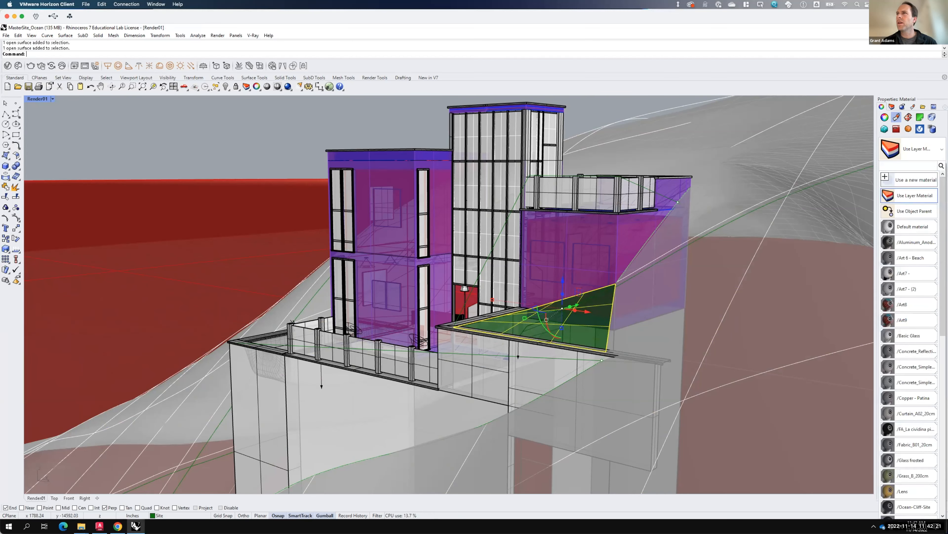
{"action": "left_click_drag", "start_coordinate": [942, 284], "coordinate": [936, 370]}
{"action": "left_click", "coordinate": [922, 312]}
{"action": "double_click", "coordinate": [922, 312]}
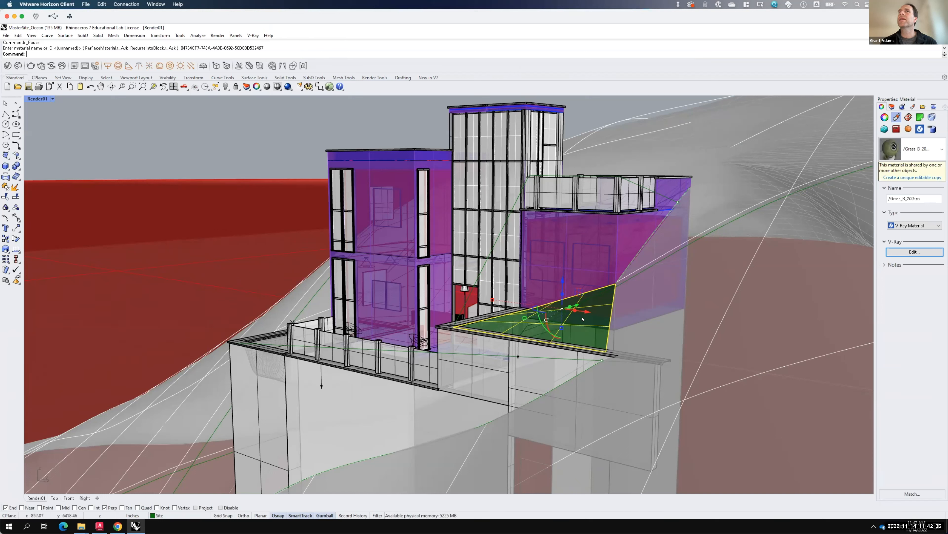
- Match the green surface's texture mapping to the terrain surface, using all mapping channels
{"action": "left_click", "coordinate": [905, 117]}
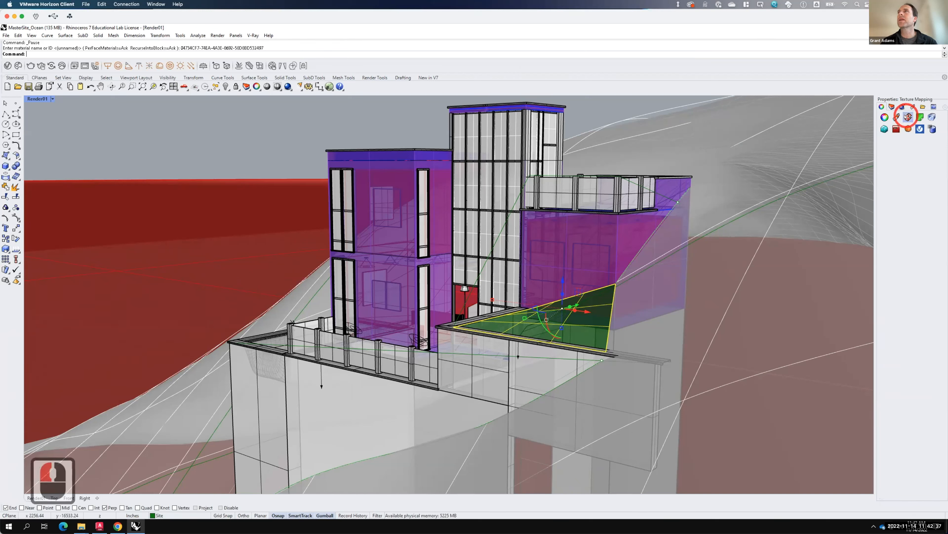
{"action": "left_click", "coordinate": [917, 158]}
{"action": "left_click", "coordinate": [753, 259]}
{"action": "left_click", "coordinate": [564, 324]}
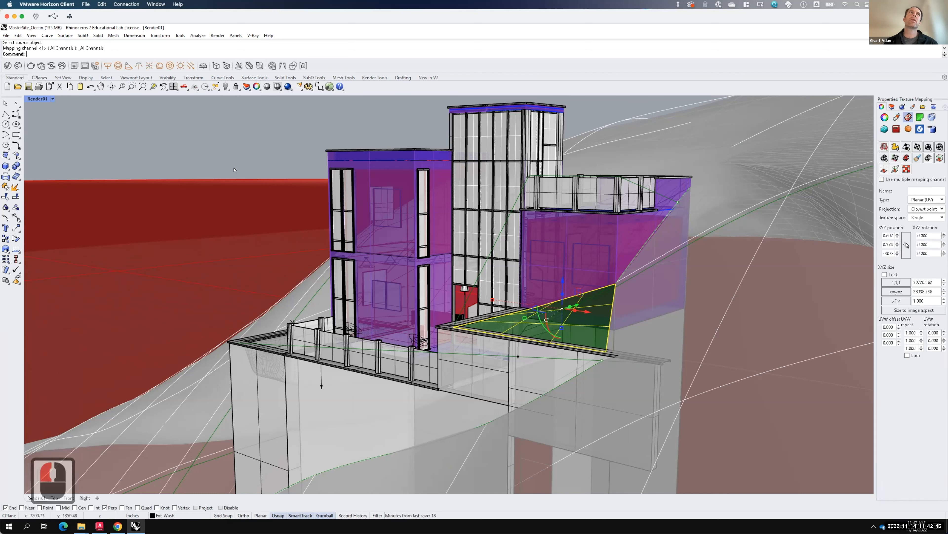
- Run a production test render to check the grass surface, stop it and close the frame buffer
{"action": "left_click", "coordinate": [30, 66]}
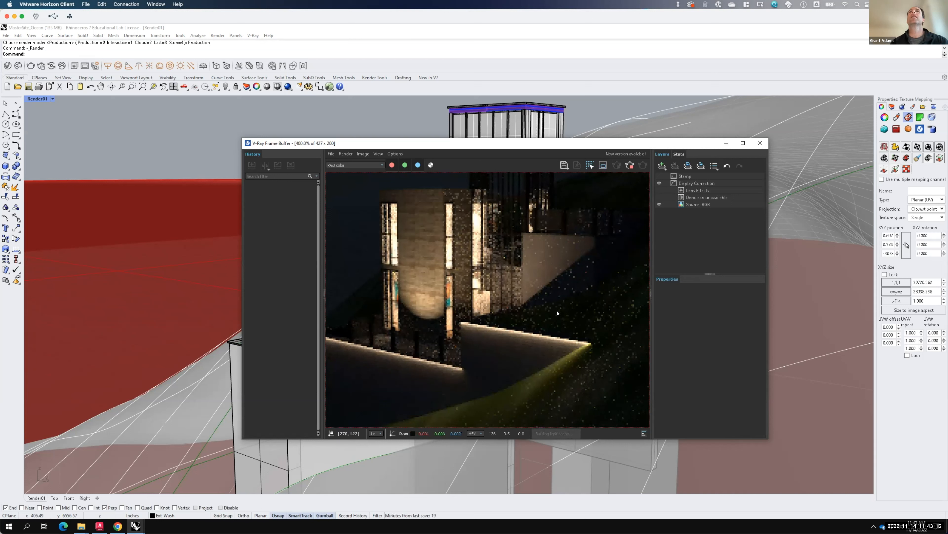
{"action": "left_click", "coordinate": [630, 166]}
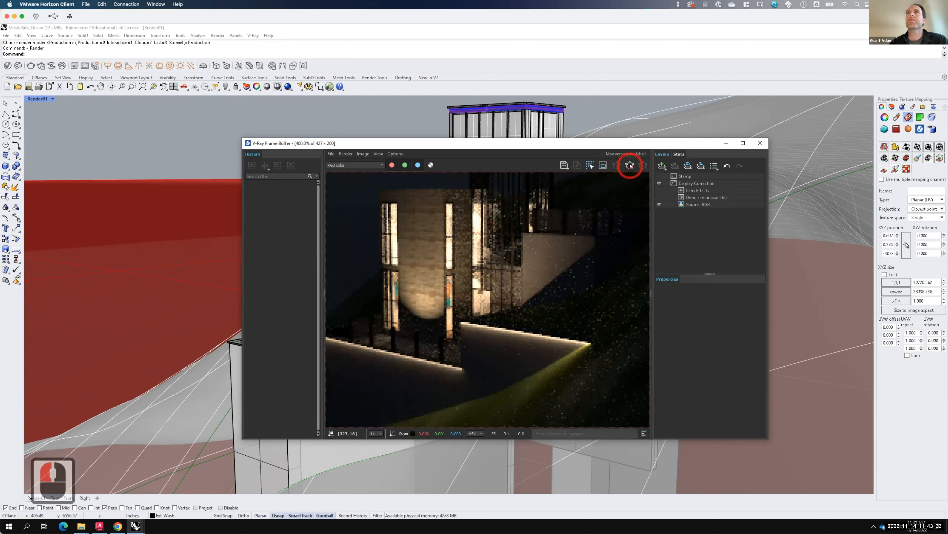
{"action": "left_click", "coordinate": [760, 144]}
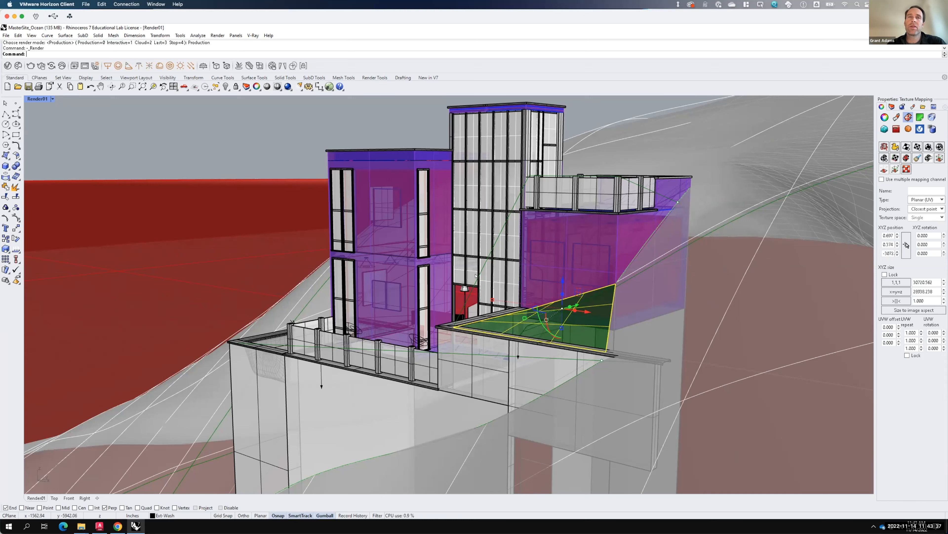
{"action": "key", "text": "F15"}
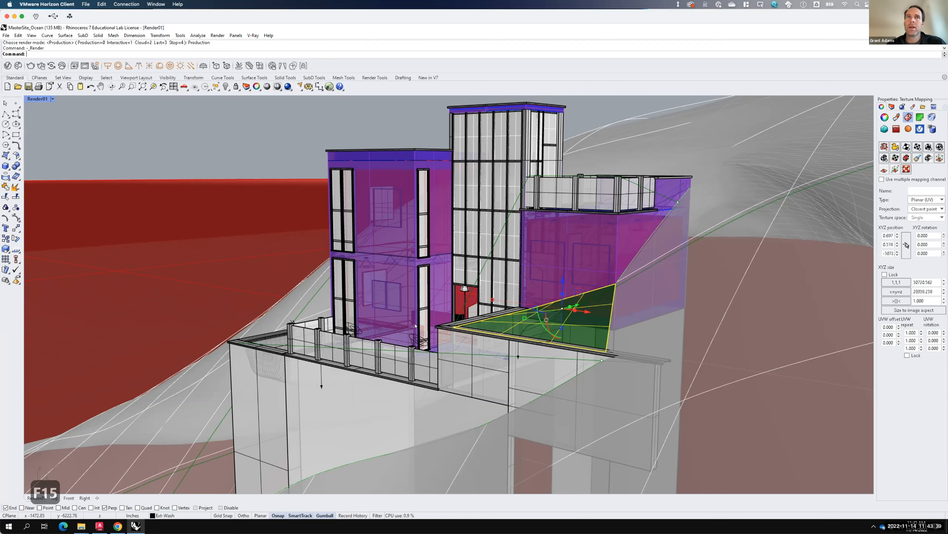
- Examine the lower terrace beside the house, selecting the building block and the terrain to identify them
{"action": "right_click_drag", "start_coordinate": [306, 344], "coordinate": [446, 308]}
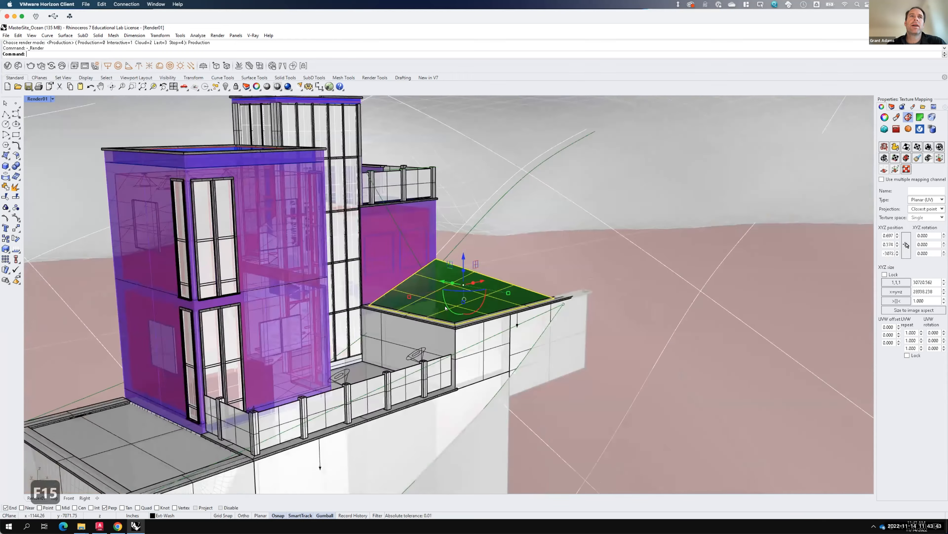
{"action": "scroll", "coordinate": [445, 307], "scroll_direction": "down", "scroll_amount": 3}
{"action": "scroll", "coordinate": [286, 384], "scroll_direction": "up", "scroll_amount": 2}
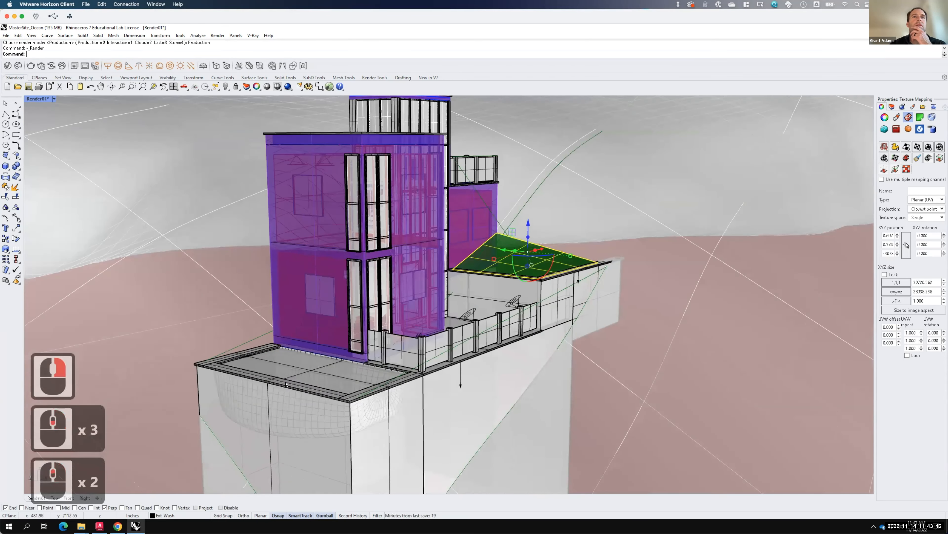
{"action": "scroll", "coordinate": [285, 383], "scroll_direction": "up", "scroll_amount": 2}
{"action": "scroll", "coordinate": [299, 366], "scroll_direction": "up", "scroll_amount": 1}
{"action": "left_click", "coordinate": [335, 354]}
{"action": "left_click", "coordinate": [388, 378]}
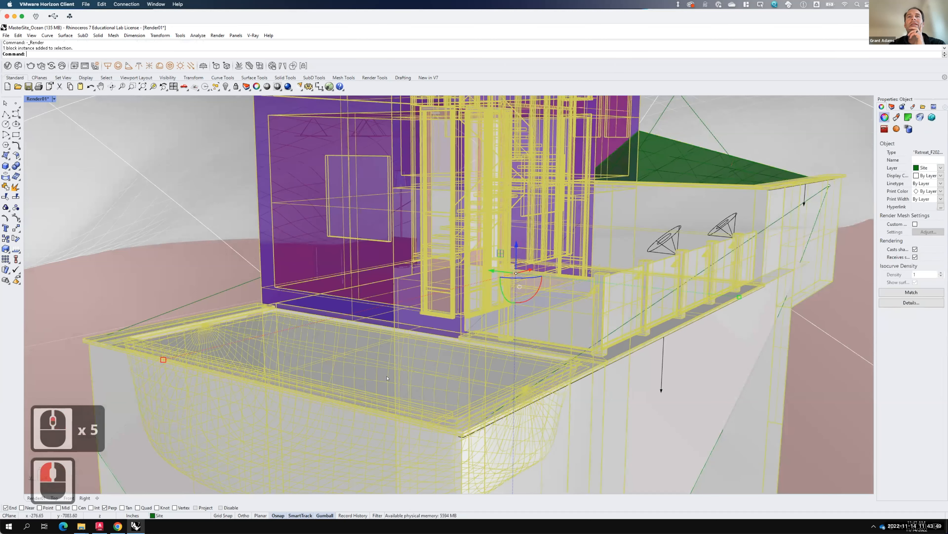
{"action": "left_click", "coordinate": [208, 277]}
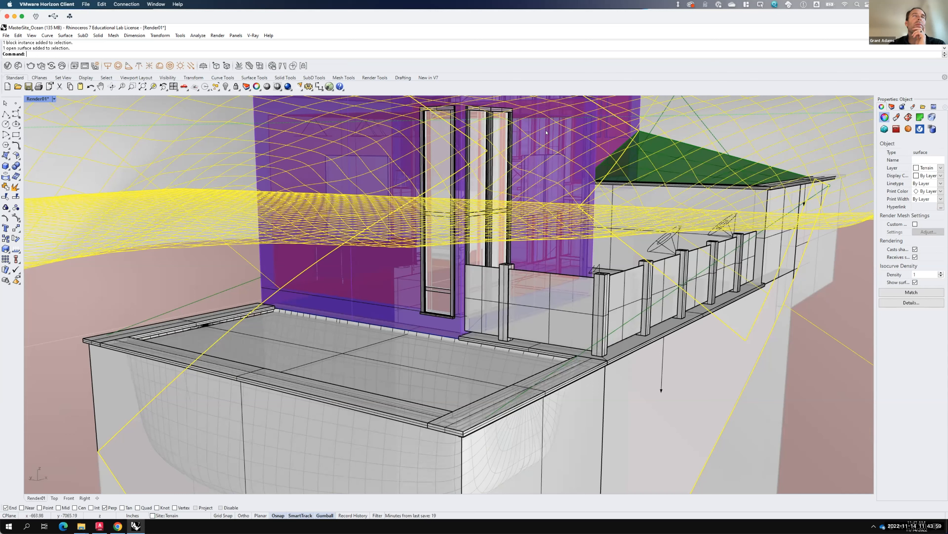
- Minimize the model window and start a second Rhino session from the desktop
{"action": "left_click", "coordinate": [906, 27]}
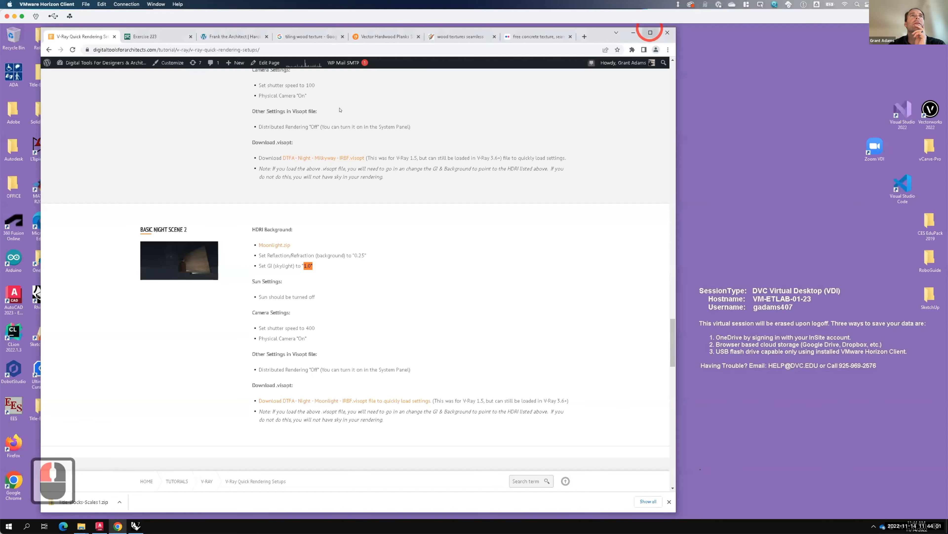
{"action": "double_click", "coordinate": [37, 295]}
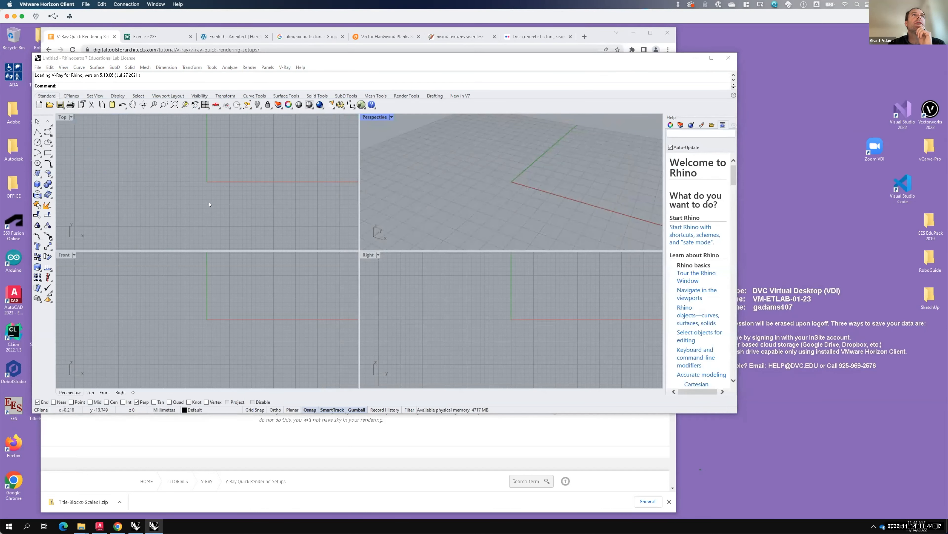
{"action": "left_click", "coordinate": [214, 59]}
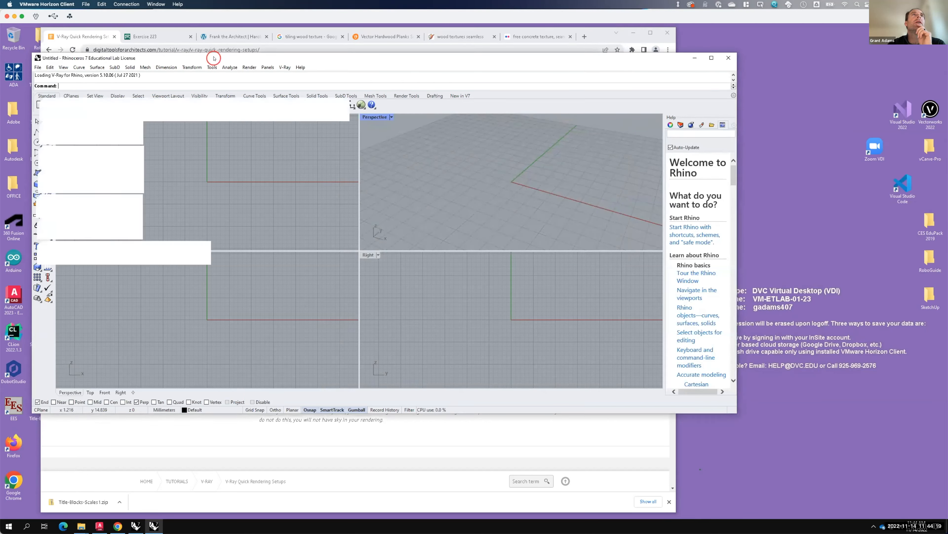
- Open the Retreat_F2022 model from OneDrive under Live Demonstrations, Live - A136 Exercises, A205 - Artist's Retreat, F2022
{"action": "left_click", "coordinate": [38, 67]}
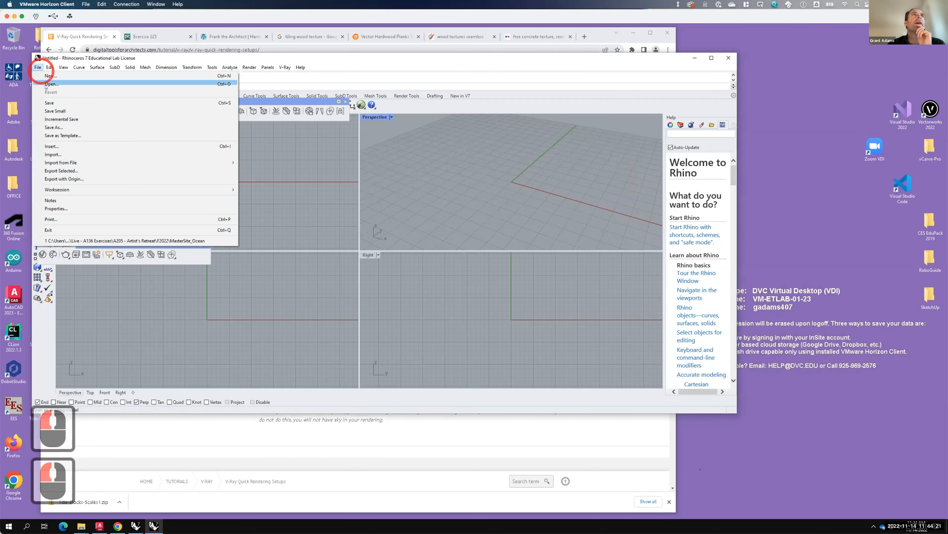
{"action": "left_click", "coordinate": [178, 94]}
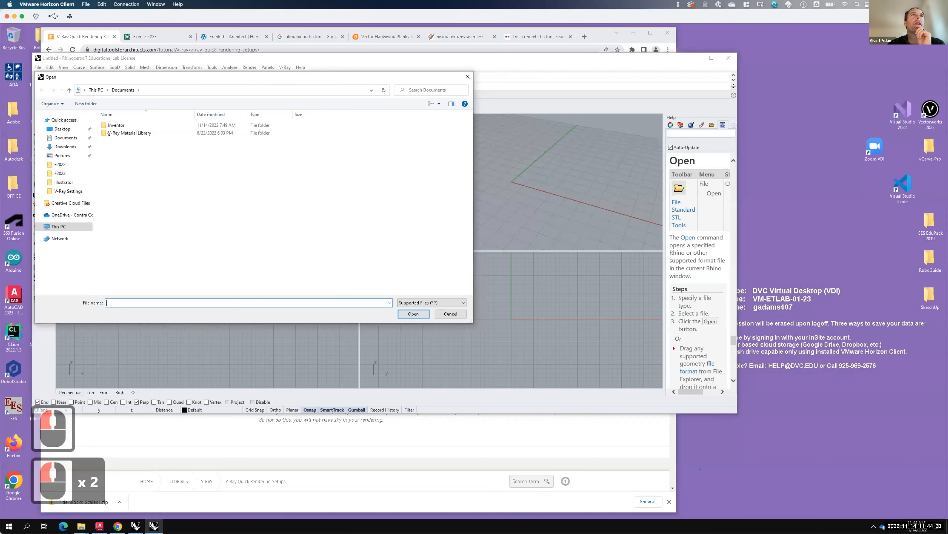
{"action": "left_click", "coordinate": [69, 216]}
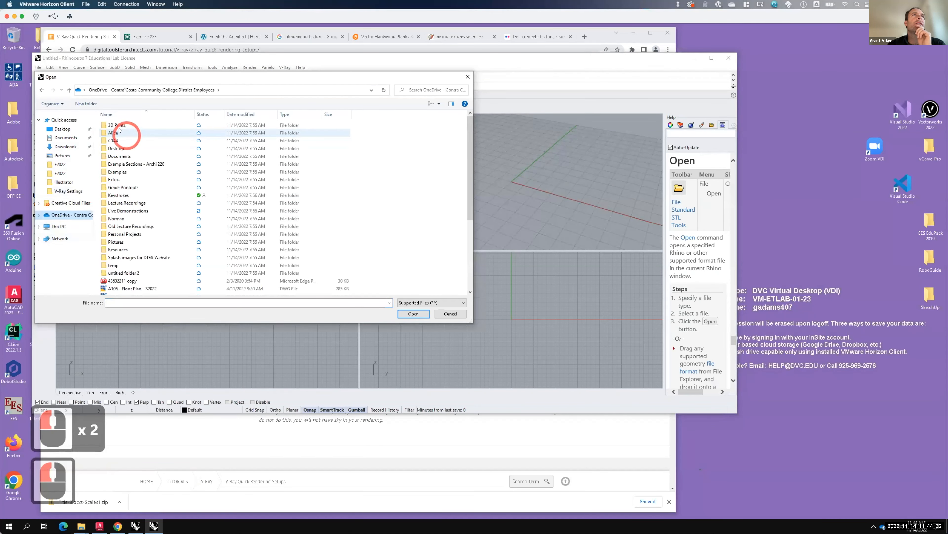
{"action": "double_click", "coordinate": [125, 211]}
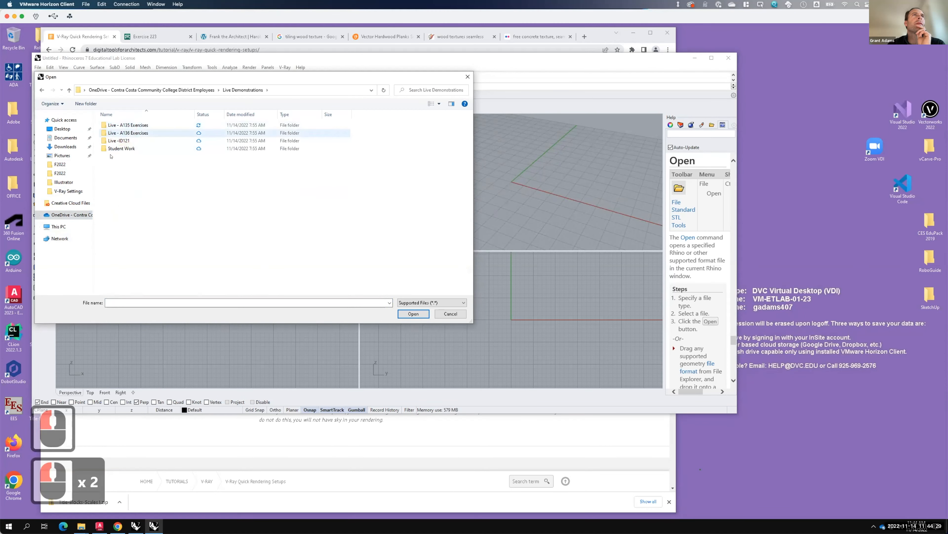
{"action": "double_click", "coordinate": [123, 133]}
{"action": "double_click", "coordinate": [123, 125]}
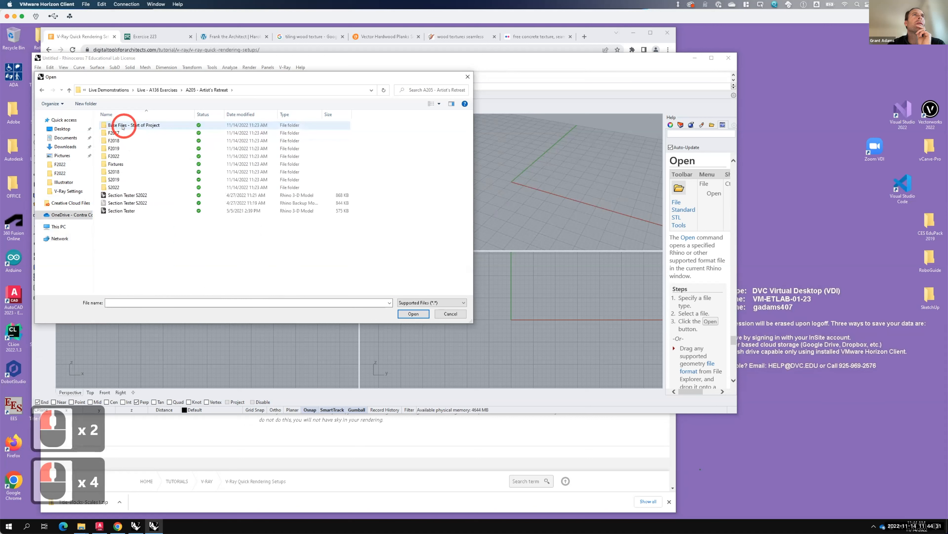
{"action": "double_click", "coordinate": [120, 156]}
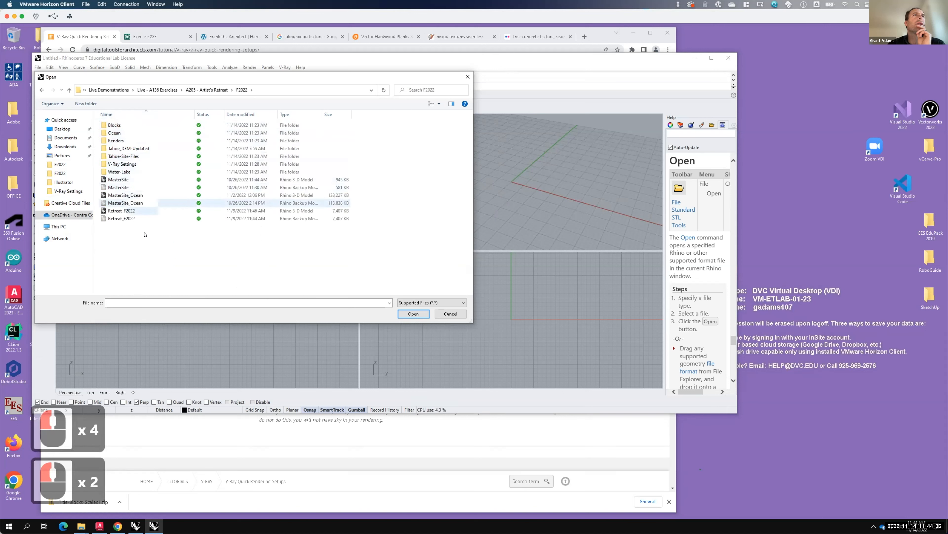
{"action": "left_click", "coordinate": [201, 211]}
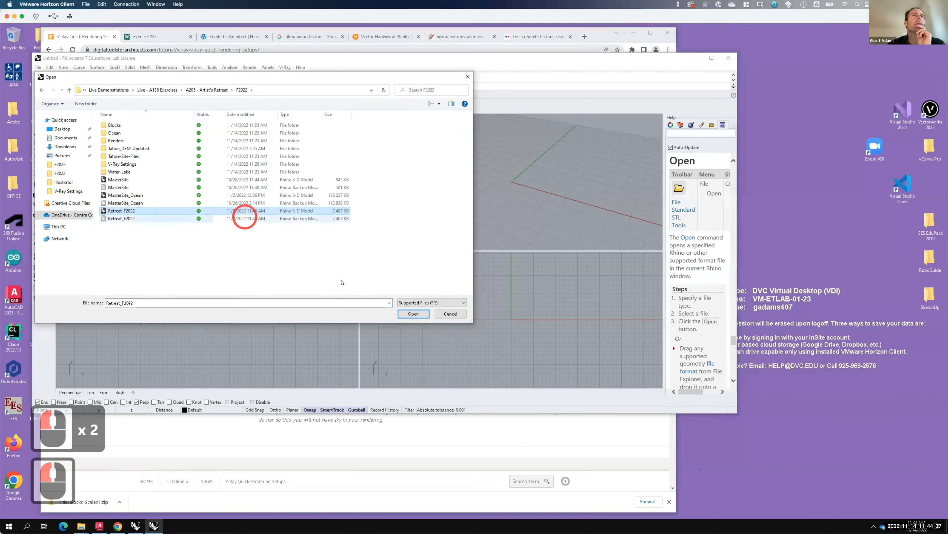
{"action": "left_click", "coordinate": [414, 314]}
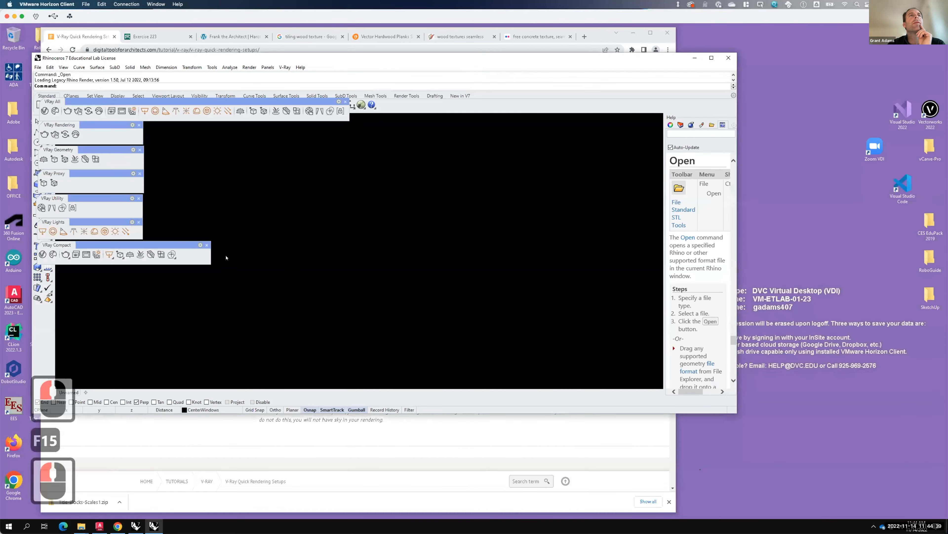
- Minimize the browser window covering the Rhino model
{"action": "left_click", "coordinate": [206, 245]}
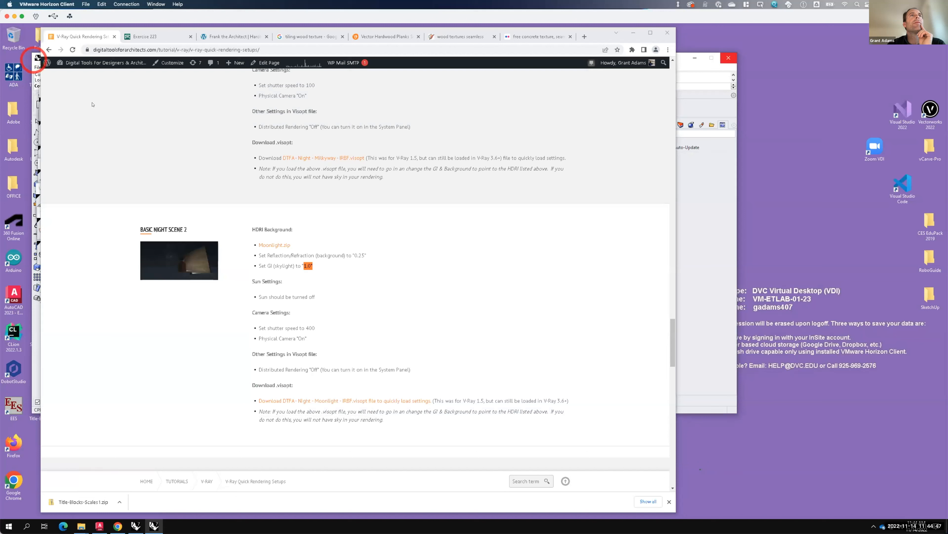
{"action": "left_click", "coordinate": [36, 57]}
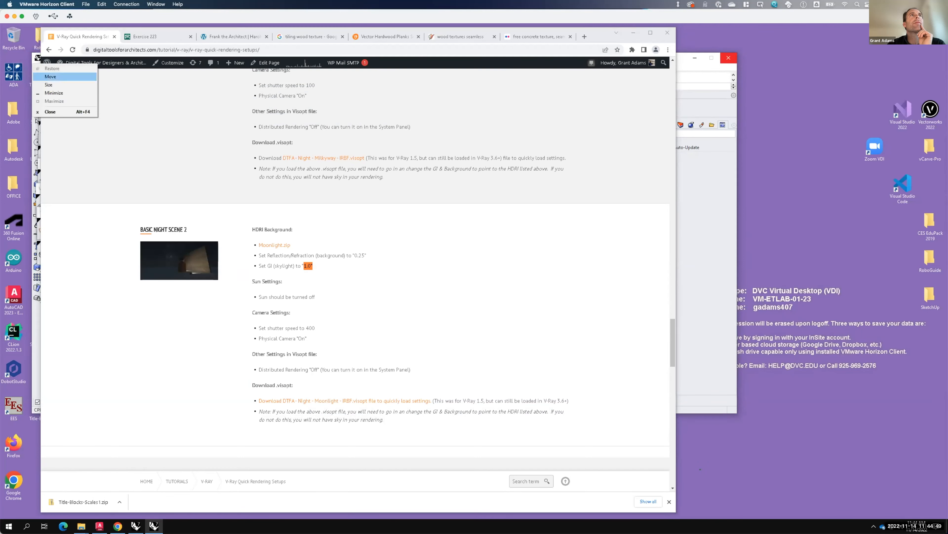
{"action": "left_click", "coordinate": [36, 59]}
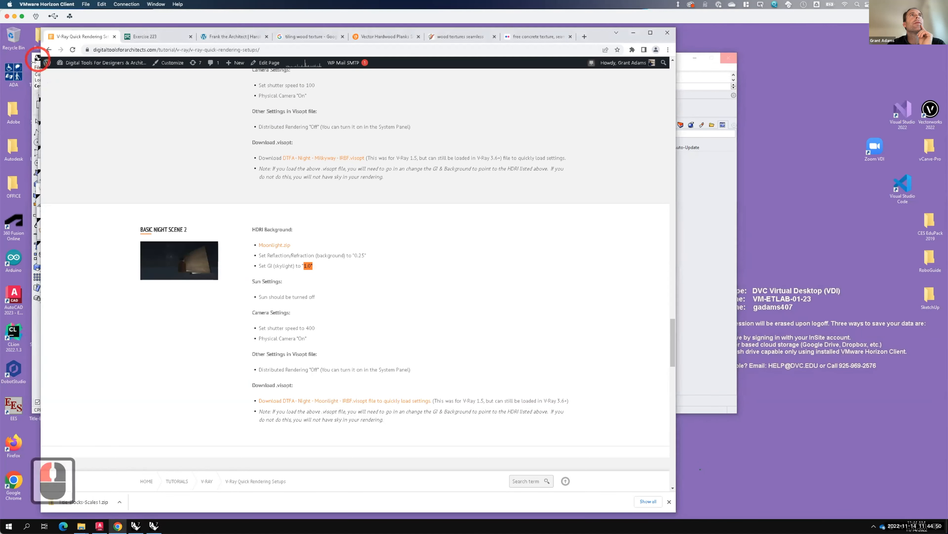
{"action": "left_click", "coordinate": [37, 346]}
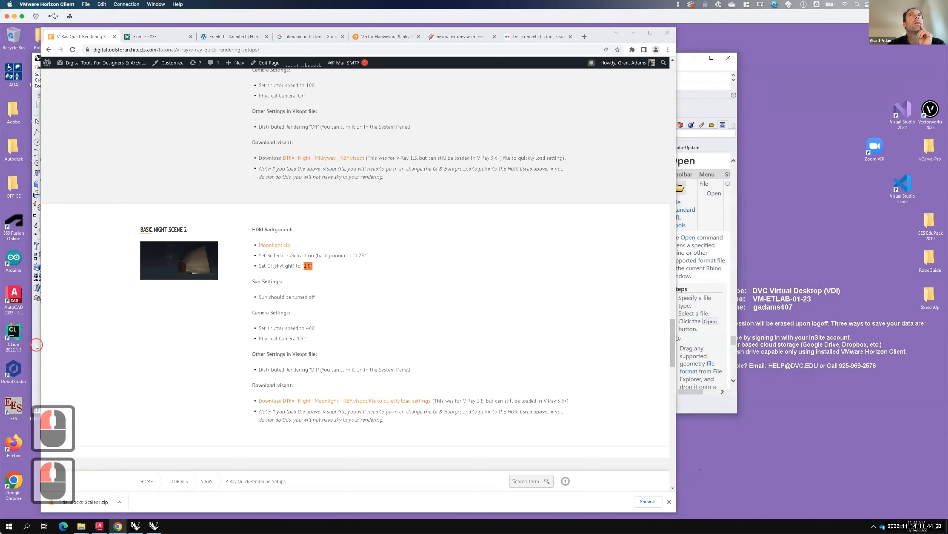
{"action": "left_click", "coordinate": [36, 345]}
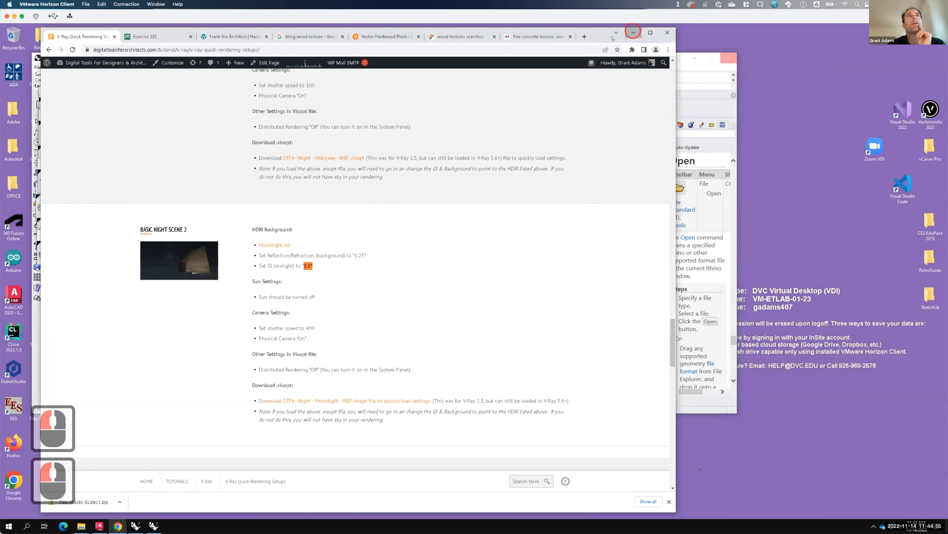
{"action": "left_click", "coordinate": [633, 33]}
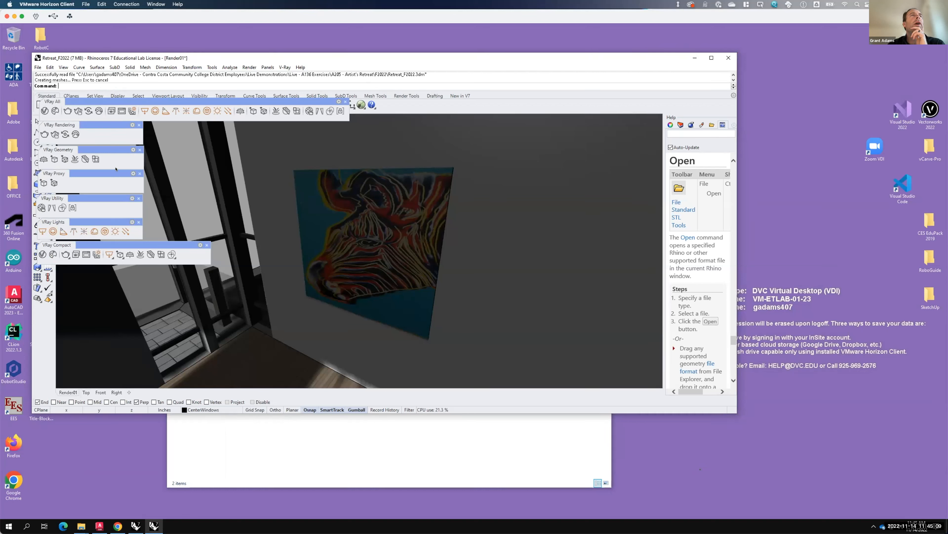
- Close the floating VRay Compact, Lights, Utility, Proxy, Geometry and Rendering toolbars
{"action": "left_click", "coordinate": [207, 245]}
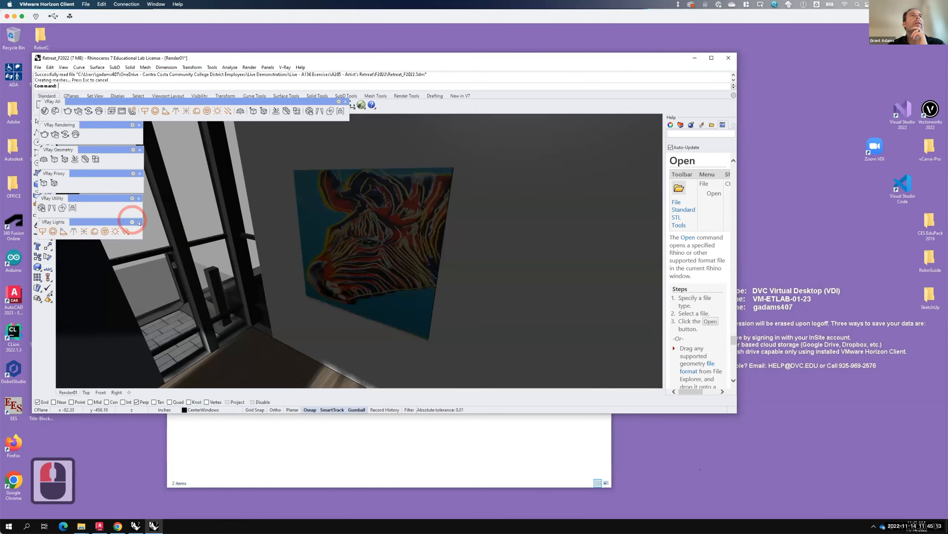
{"action": "left_click", "coordinate": [138, 222]}
{"action": "left_click", "coordinate": [139, 199]}
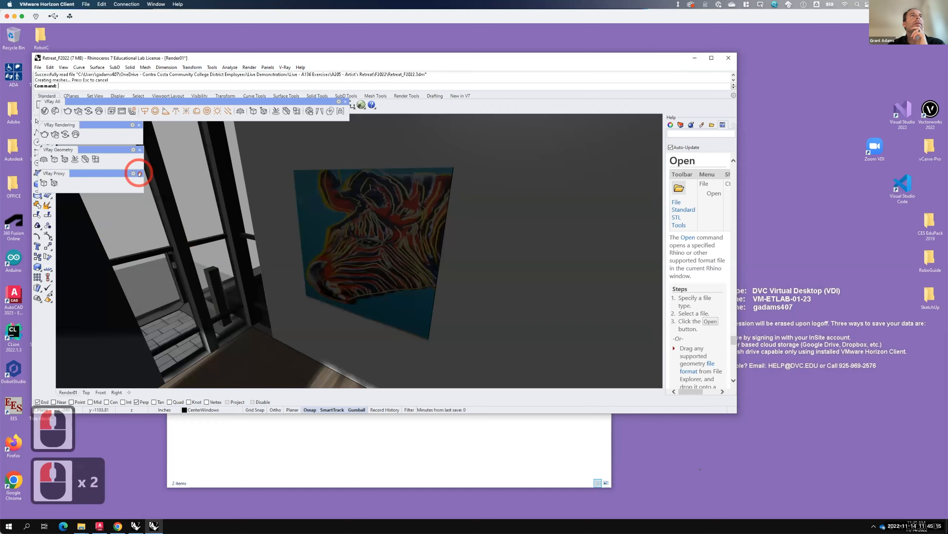
{"action": "left_click", "coordinate": [140, 173]}
{"action": "left_click", "coordinate": [138, 124]}
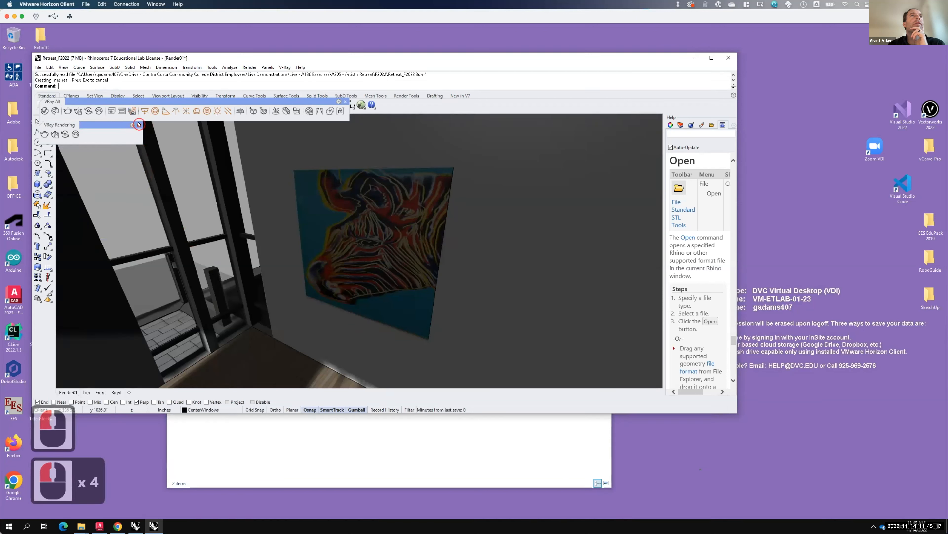
- Dock the floating VRay All toolbar above the standard tools and maximize the Rhino window
{"action": "left_click", "coordinate": [134, 96]}
{"action": "left_click_drag", "start_coordinate": [133, 96], "coordinate": [132, 98]}
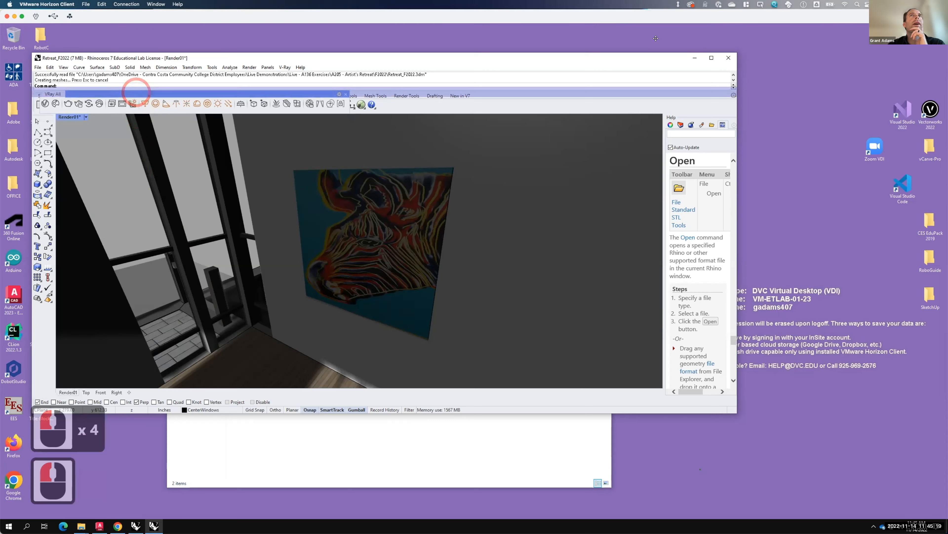
{"action": "left_click", "coordinate": [712, 58]}
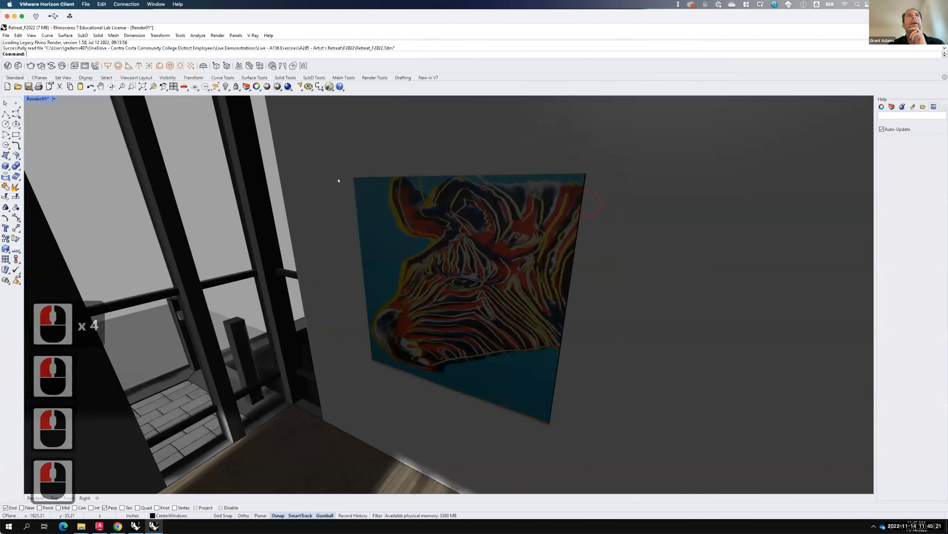
- Set the Render01 viewport to Shaded display and bring the building's exterior into view
{"action": "scroll", "coordinate": [205, 147], "scroll_direction": "down", "scroll_amount": 2}
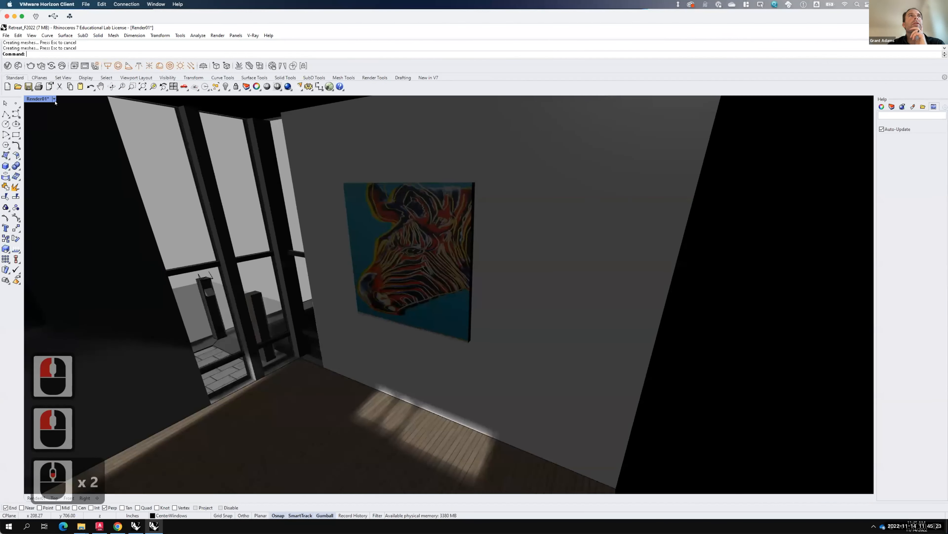
{"action": "left_click", "coordinate": [55, 99]}
{"action": "left_click", "coordinate": [57, 135]}
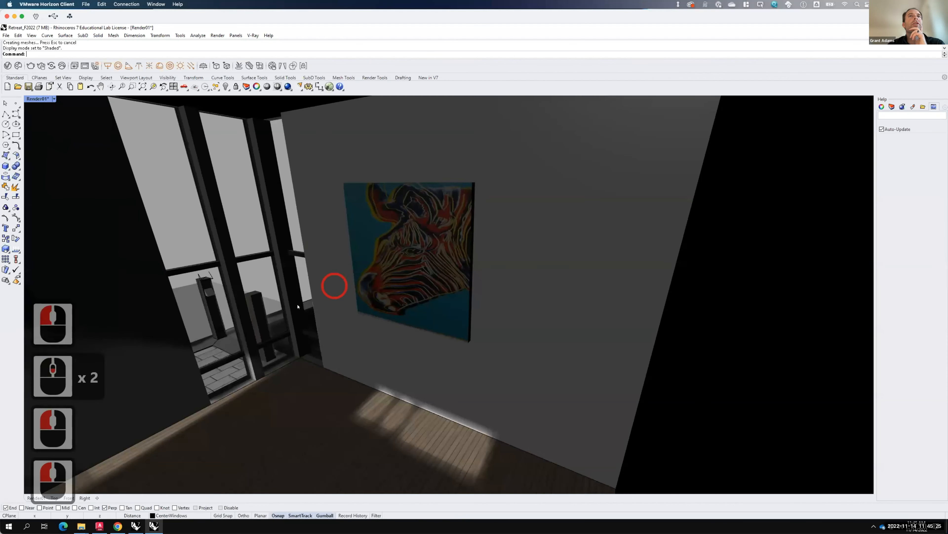
{"action": "mouse_move", "coordinate": [227, 339]}
{"action": "right_mouse_down"}
{"action": "mouse_move", "coordinate": [270, 351]}
{"action": "mouse_move", "coordinate": [398, 357]}
{"action": "mouse_move", "coordinate": [362, 271]}
{"action": "right_mouse_up"}
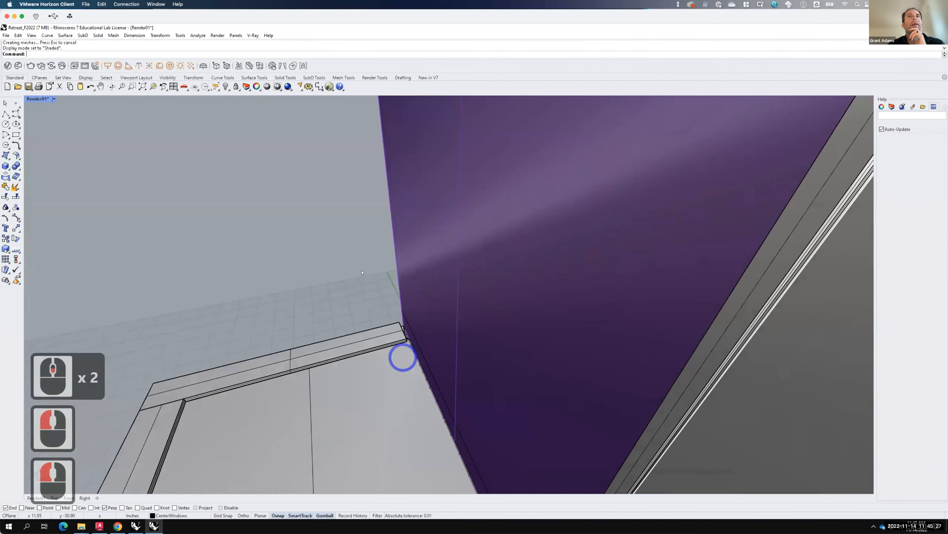
{"action": "scroll", "coordinate": [391, 308], "scroll_direction": "down", "scroll_amount": 10}
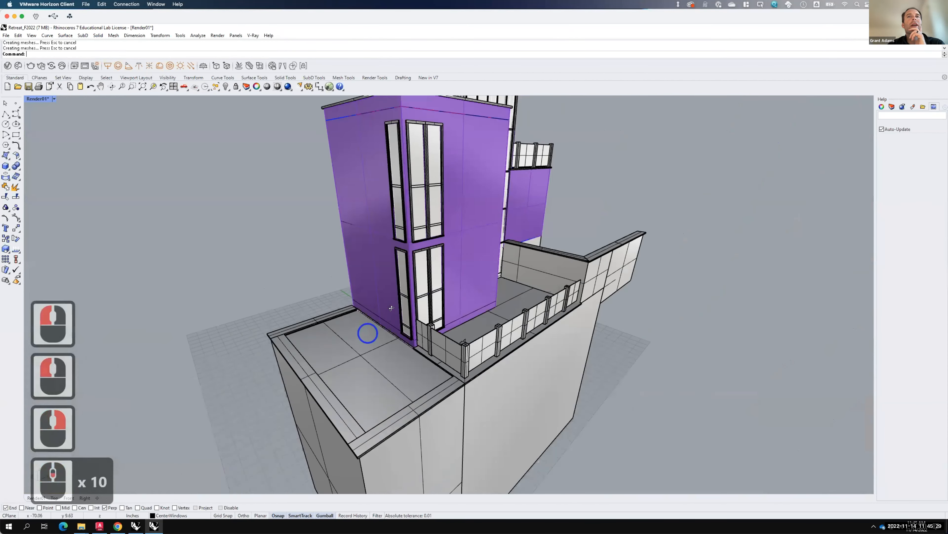
{"action": "right_click_drag", "start_coordinate": [391, 307], "coordinate": [109, 142]}
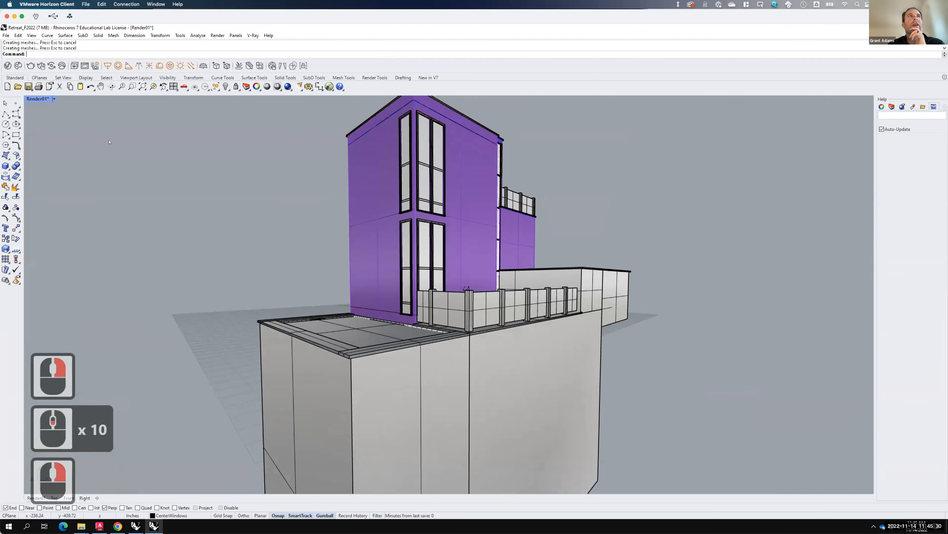
- Set the Render01 viewport to Ghosted display and select the curved pool basin surface in front of the building
{"action": "left_click", "coordinate": [54, 98]}
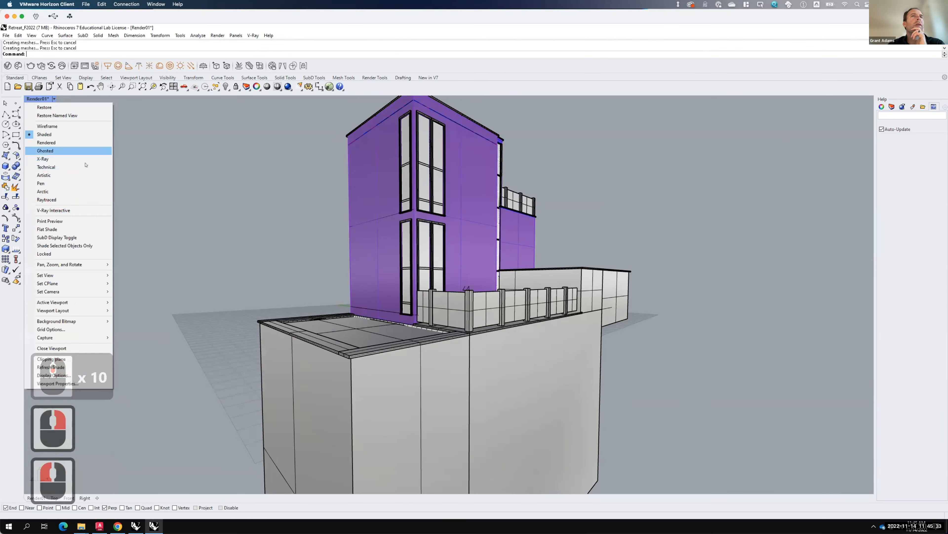
{"action": "left_click", "coordinate": [85, 150]}
{"action": "scroll", "coordinate": [369, 373], "scroll_direction": "up", "scroll_amount": 2}
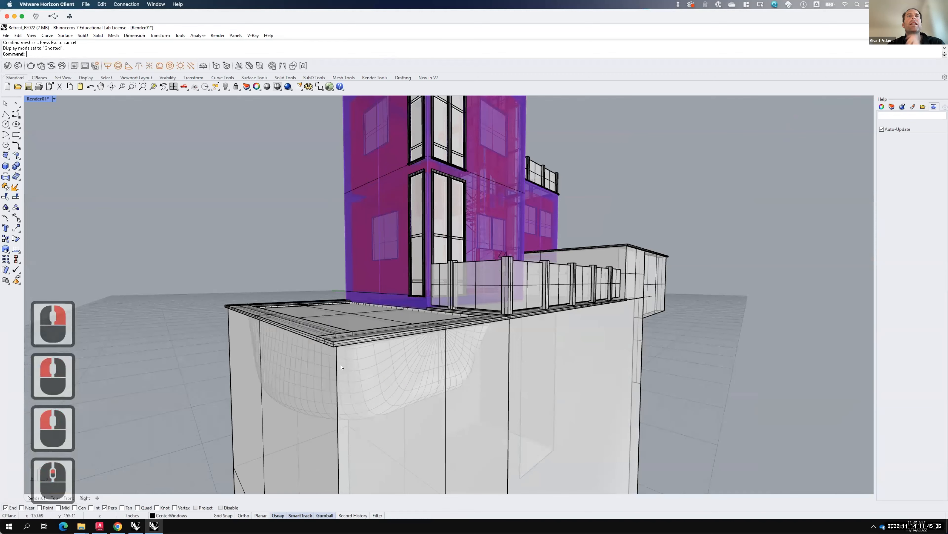
{"action": "scroll", "coordinate": [351, 362], "scroll_direction": "up", "scroll_amount": 2}
{"action": "key", "text": "F15"}
{"action": "scroll", "coordinate": [365, 352], "scroll_direction": "down", "scroll_amount": 1}
{"action": "left_click", "coordinate": [365, 350]}
{"action": "right_click_drag", "start_coordinate": [320, 339], "coordinate": [210, 395]}
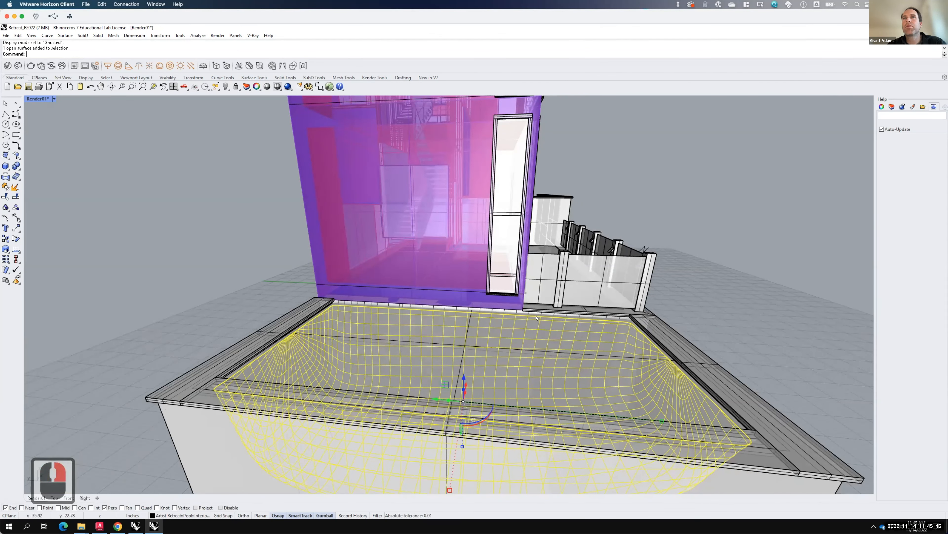
- Check the pool's overlapping surfaces by selecting them individually, ending on the narrow strip around the basin's upper rim
{"action": "left_click", "coordinate": [501, 311]}
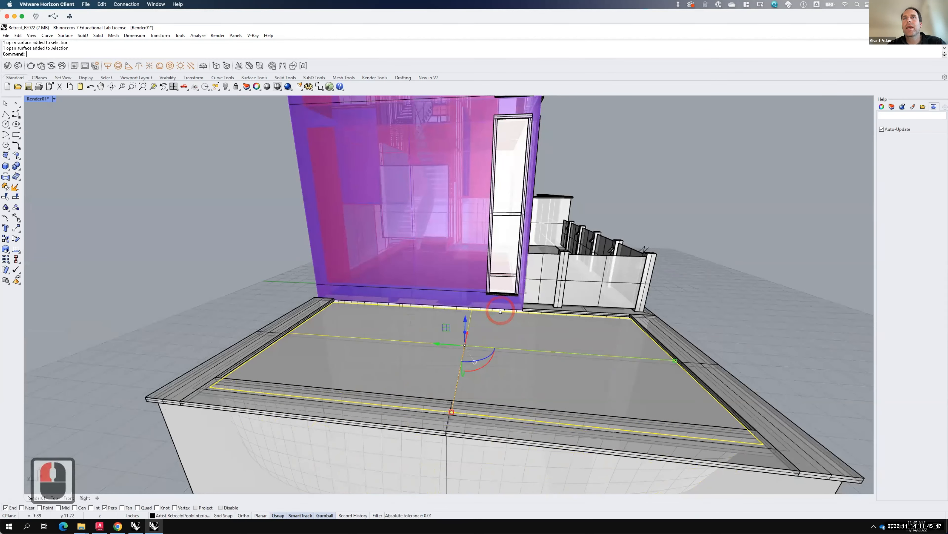
{"action": "left_click", "coordinate": [500, 311]}
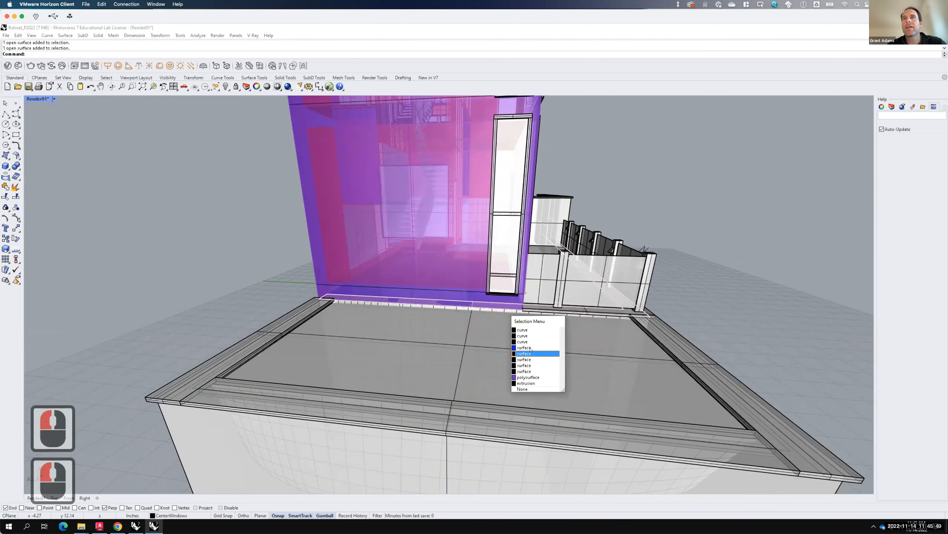
{"action": "scroll", "coordinate": [624, 325], "scroll_direction": "down", "scroll_amount": 4}
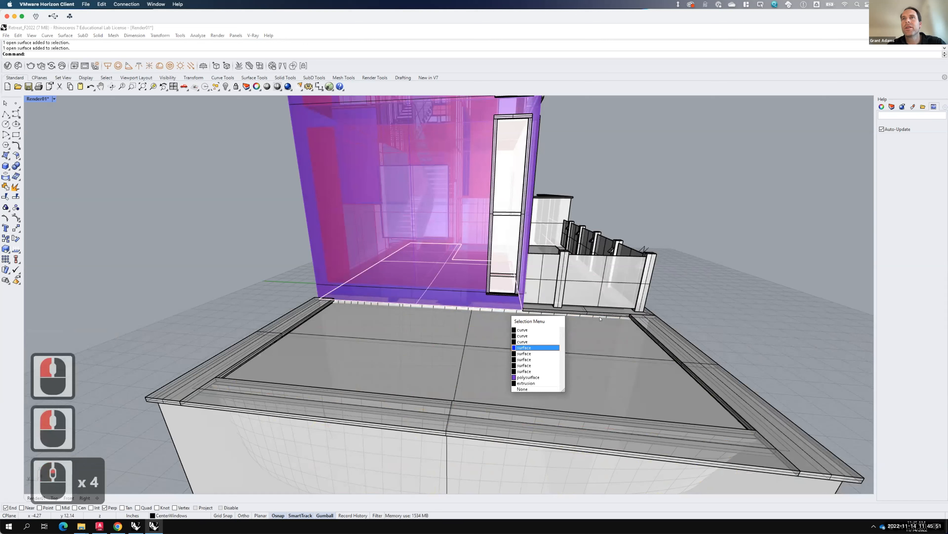
{"action": "left_click", "coordinate": [487, 314]}
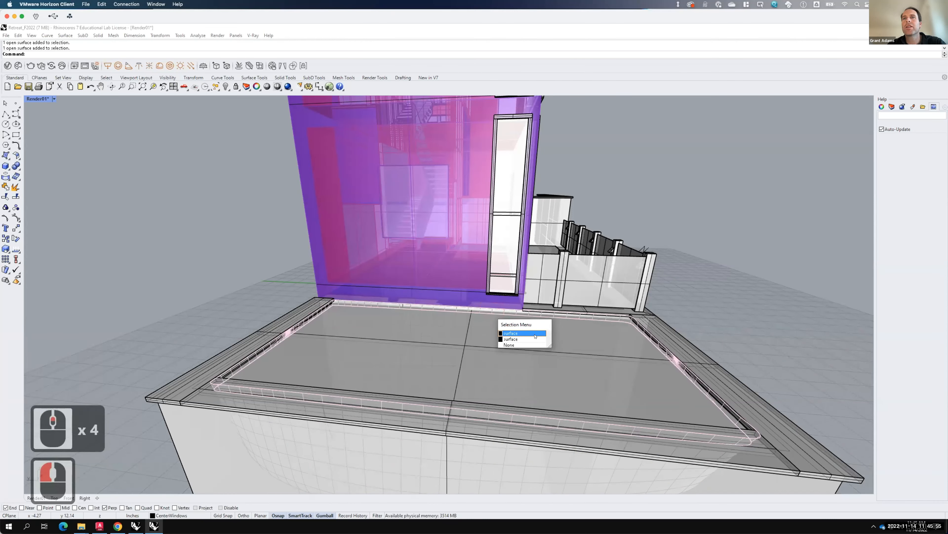
{"action": "left_click", "coordinate": [535, 335]}
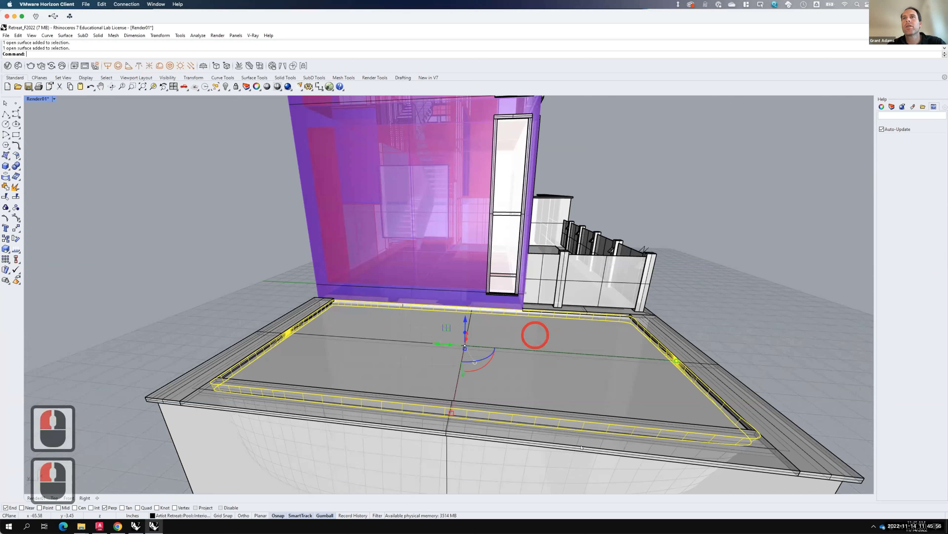
{"action": "left_click", "coordinate": [567, 467]}
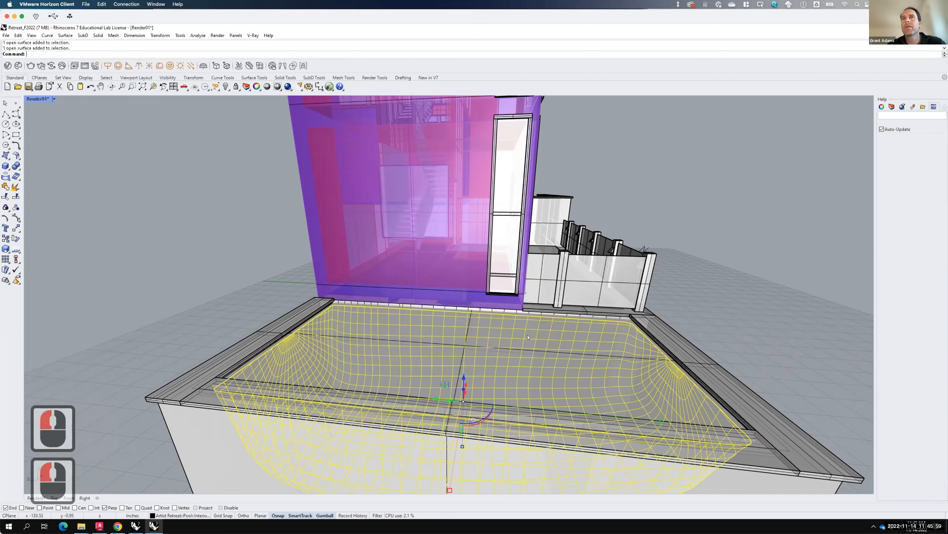
{"action": "scroll", "coordinate": [517, 312], "scroll_direction": "up", "scroll_amount": 3}
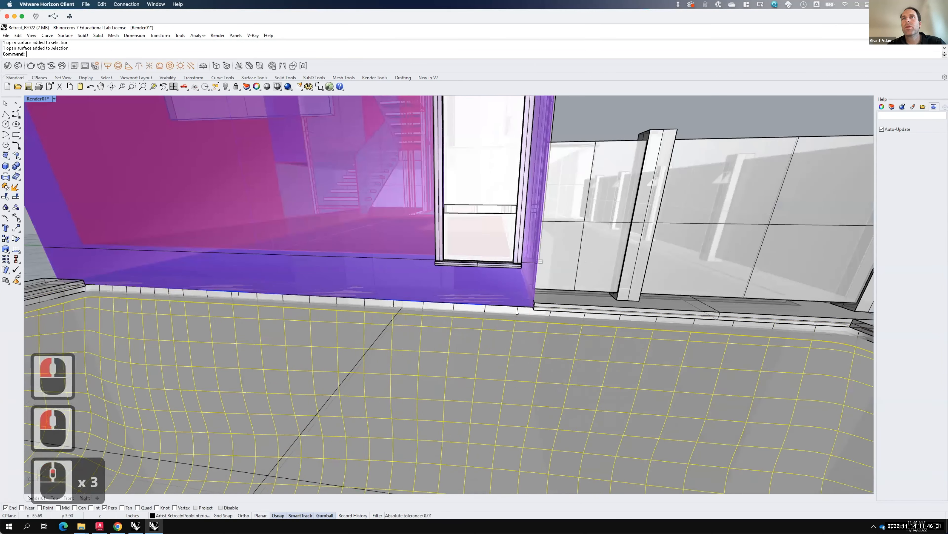
{"action": "left_click", "coordinate": [517, 313]}
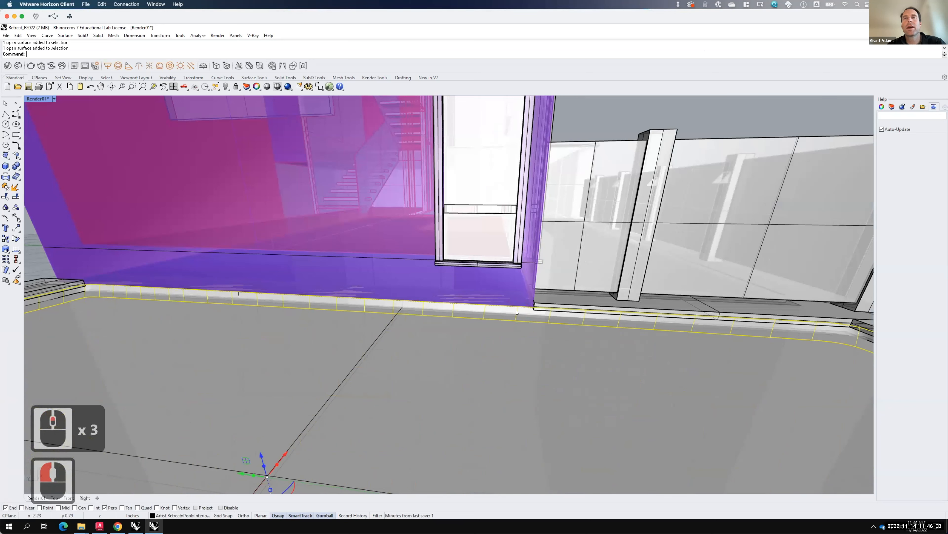
- Check the surfaces around the pool by selecting the curved basin, the rim strip, the flat water surface and the terrace's edge ledge individually
{"action": "scroll", "coordinate": [516, 313], "scroll_direction": "down", "scroll_amount": 2}
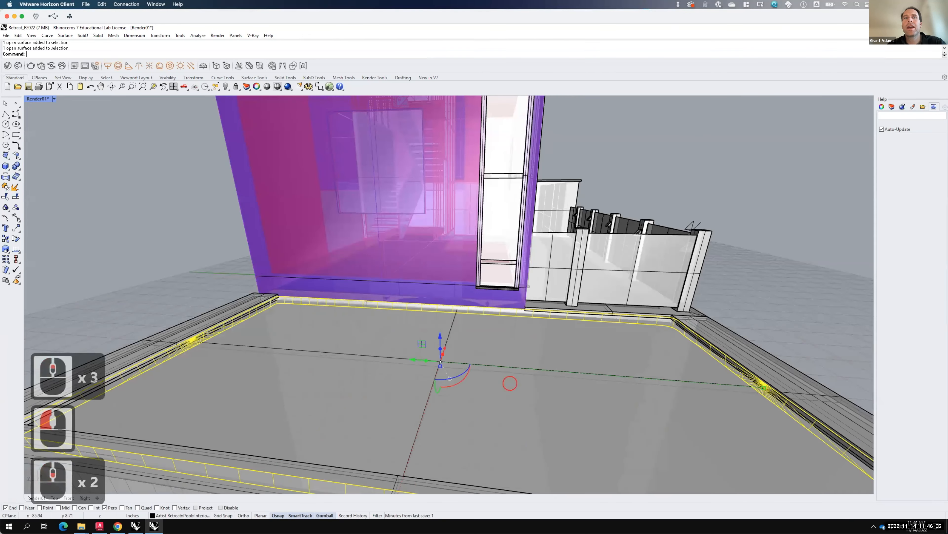
{"action": "left_click", "coordinate": [510, 383]}
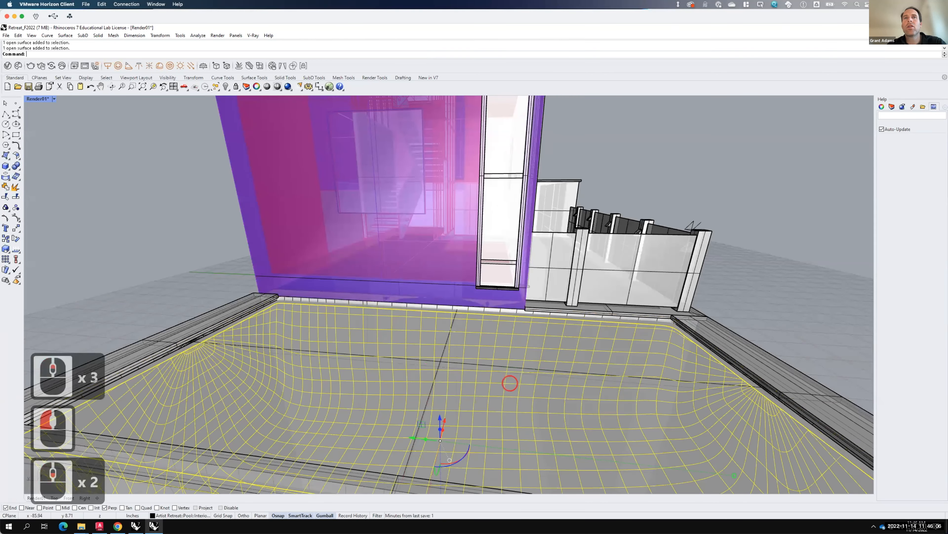
{"action": "left_click", "coordinate": [754, 385]}
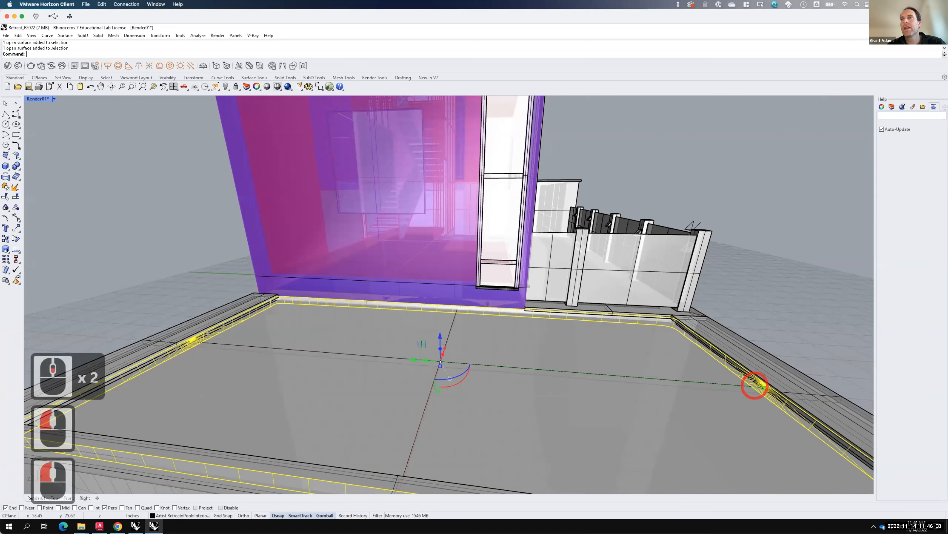
{"action": "left_click", "coordinate": [743, 388]}
{"action": "left_click", "coordinate": [526, 369]}
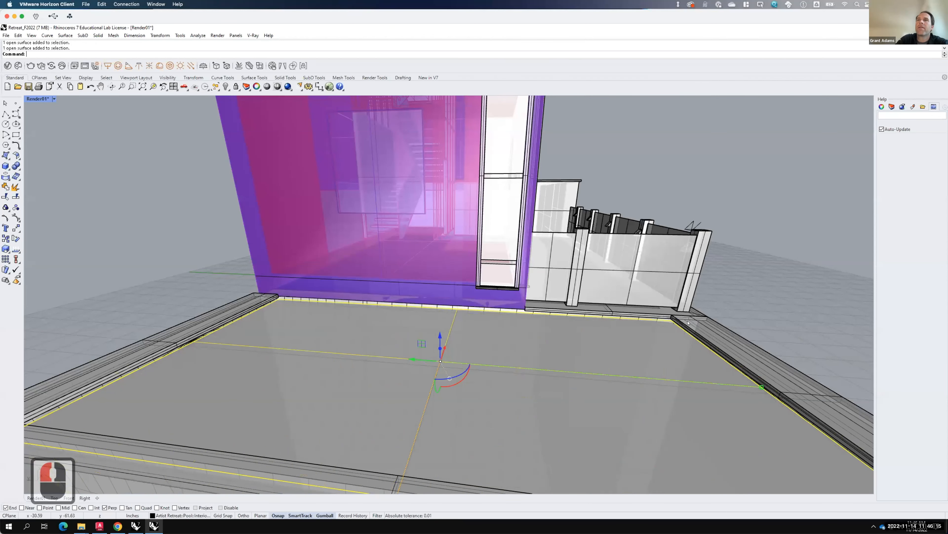
{"action": "scroll", "coordinate": [601, 282], "scroll_direction": "down", "scroll_amount": 2}
{"action": "right_click_drag", "start_coordinate": [724, 341], "coordinate": [631, 329]}
{"action": "left_click", "coordinate": [630, 329]}
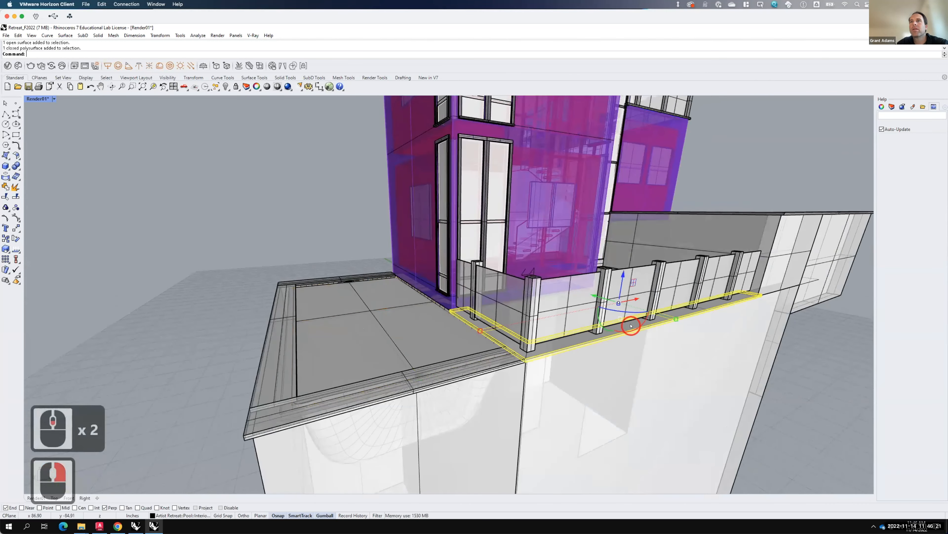
- Set the Render01 viewport to Rendered display, inspect the pool and terrace from several sides, and clear the selection
{"action": "left_click", "coordinate": [54, 99]}
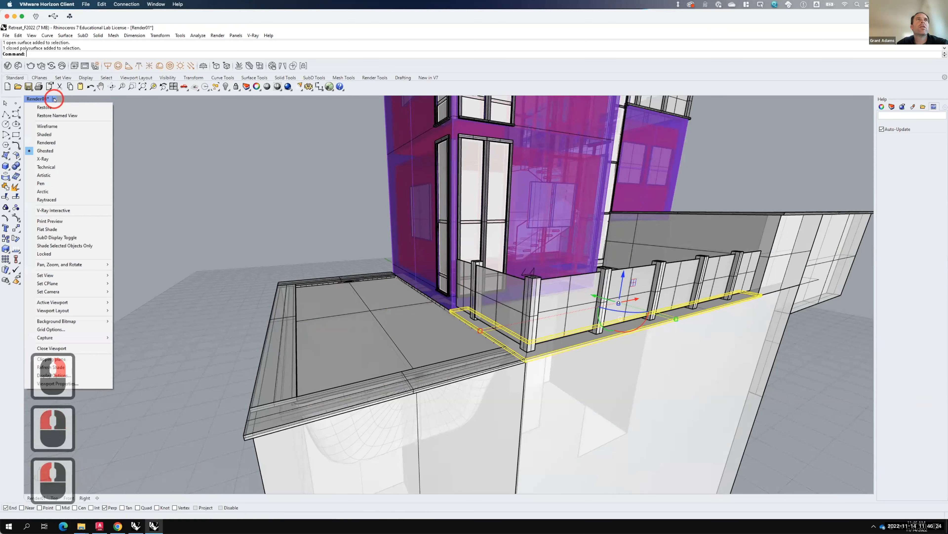
{"action": "left_click", "coordinate": [47, 142]}
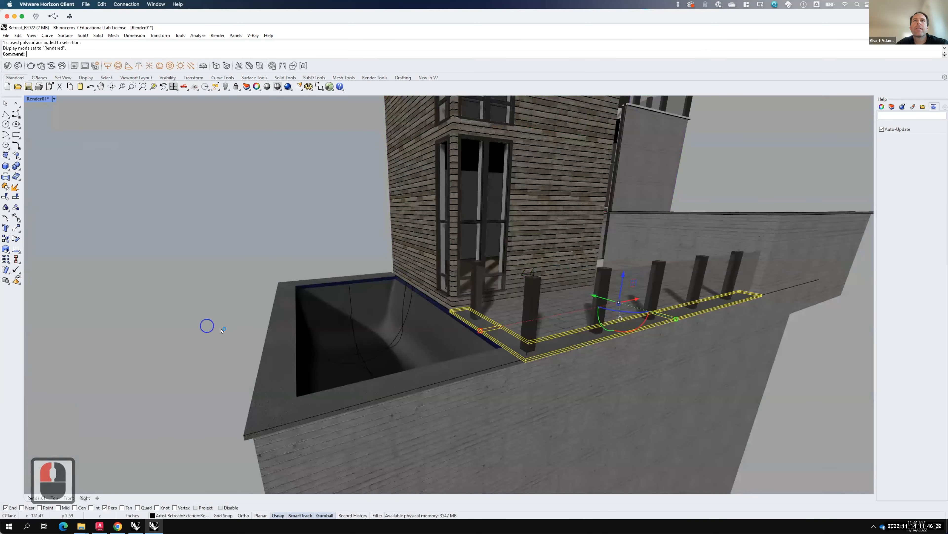
{"action": "right_click_drag", "start_coordinate": [205, 324], "coordinate": [265, 332]}
{"action": "right_click_drag", "start_coordinate": [423, 311], "coordinate": [493, 318]}
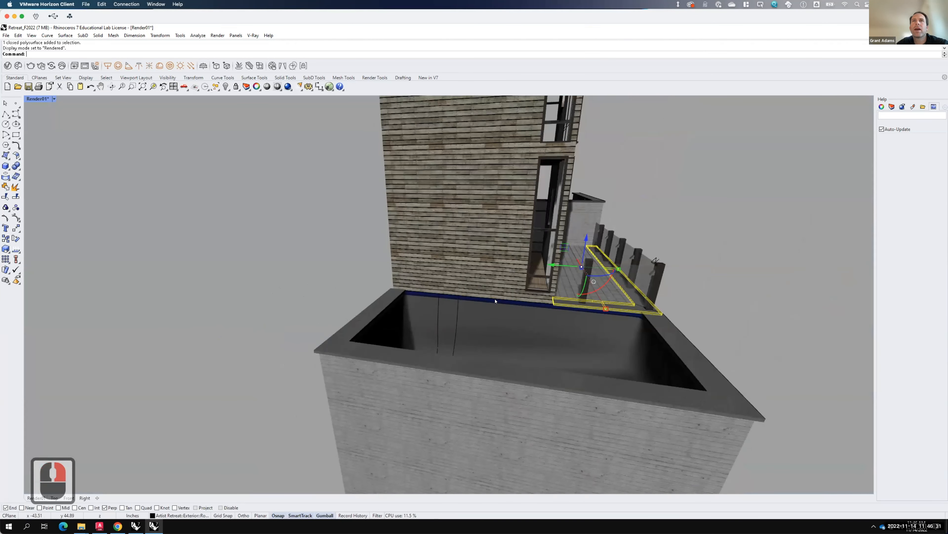
{"action": "scroll", "coordinate": [530, 300], "scroll_direction": "up", "scroll_amount": 2}
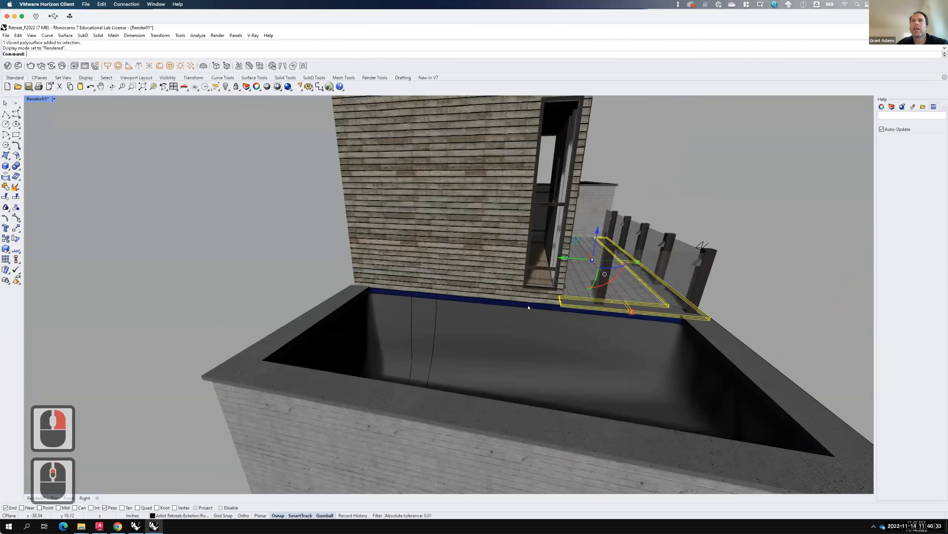
{"action": "right_click_drag", "start_coordinate": [674, 326], "coordinate": [281, 334]}
{"action": "scroll", "coordinate": [351, 268], "scroll_direction": "down", "scroll_amount": 3}
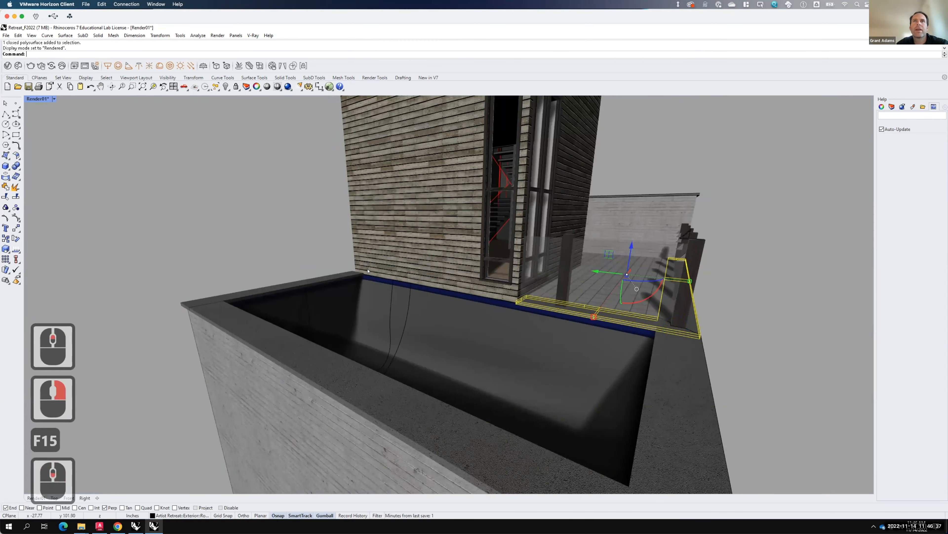
{"action": "right_click_drag", "start_coordinate": [351, 268], "coordinate": [590, 300]}
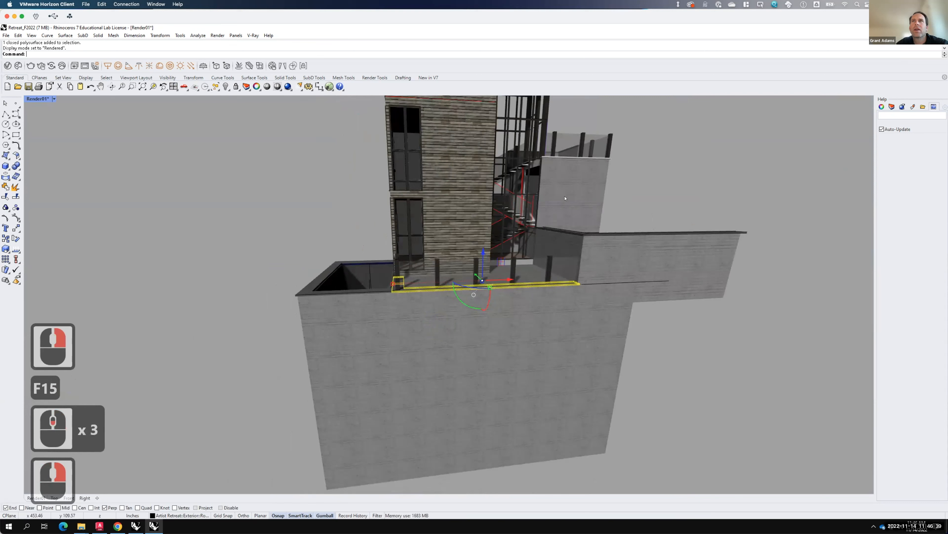
{"action": "right_click_drag", "start_coordinate": [454, 352], "coordinate": [531, 305]}
{"action": "left_click", "coordinate": [531, 309]}
{"action": "left_click", "coordinate": [652, 289]}
{"action": "right_click_drag", "start_coordinate": [652, 289], "coordinate": [477, 282]}
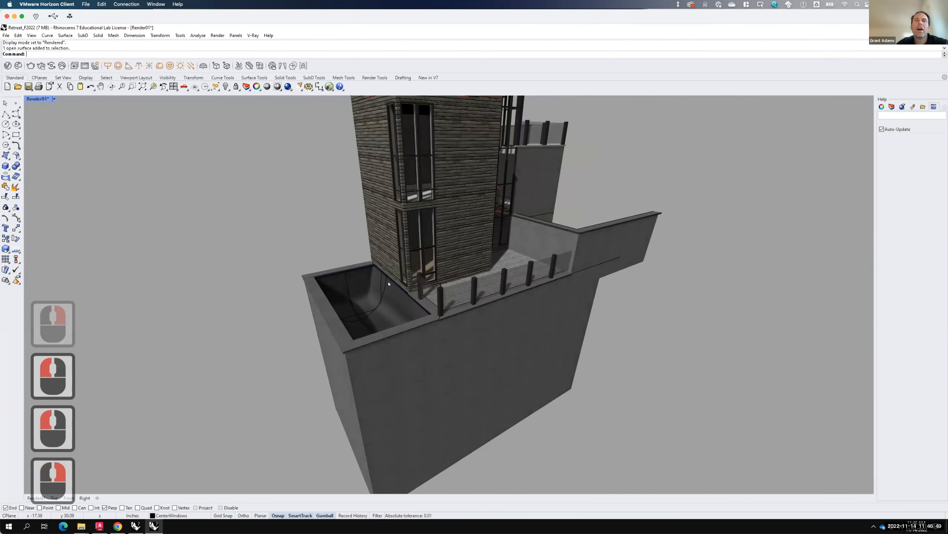
- Delete the larger overlapping flat surface on the Pool2 layer that spans the top of the pool
{"action": "scroll", "coordinate": [388, 283], "scroll_direction": "up", "scroll_amount": 3}
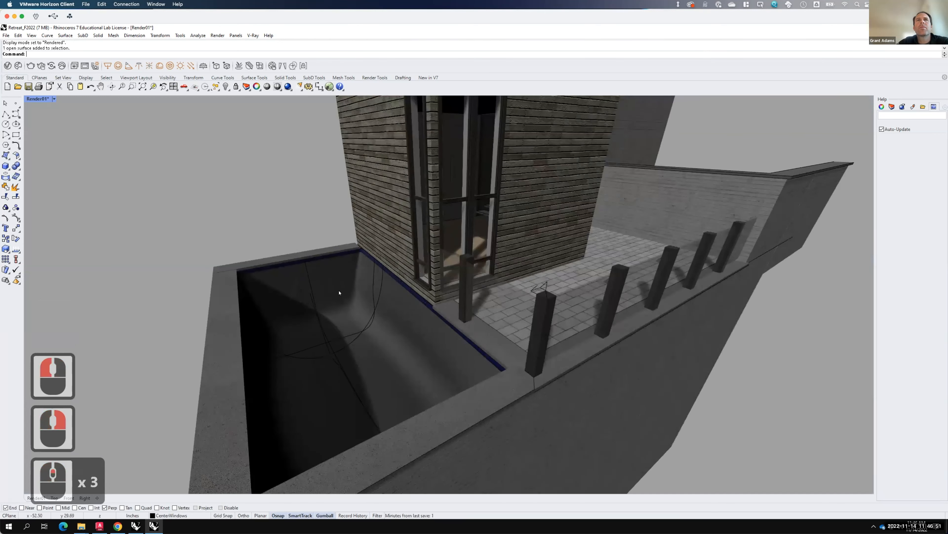
{"action": "left_click", "coordinate": [314, 296]}
{"action": "right_click_drag", "start_coordinate": [377, 336], "coordinate": [436, 342]}
{"action": "left_click", "coordinate": [436, 342]}
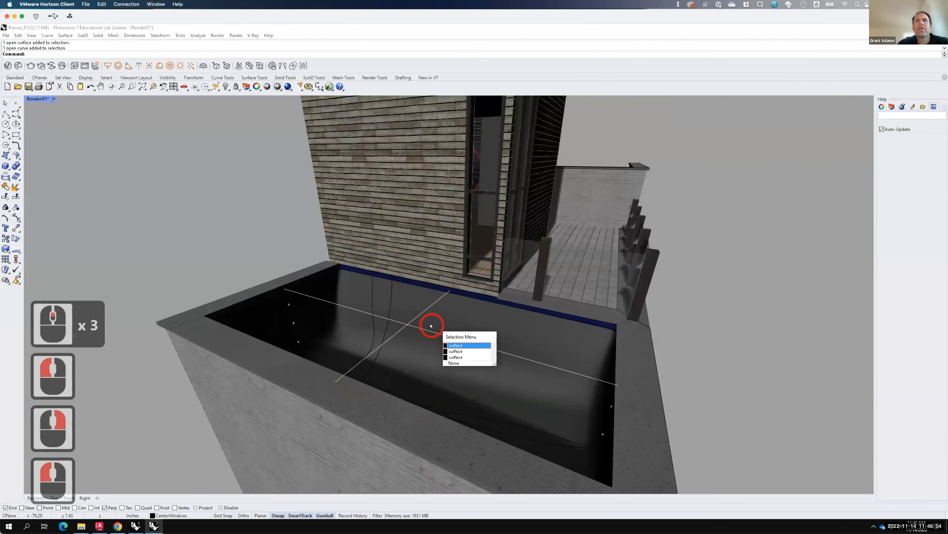
{"action": "left_click", "coordinate": [466, 347]}
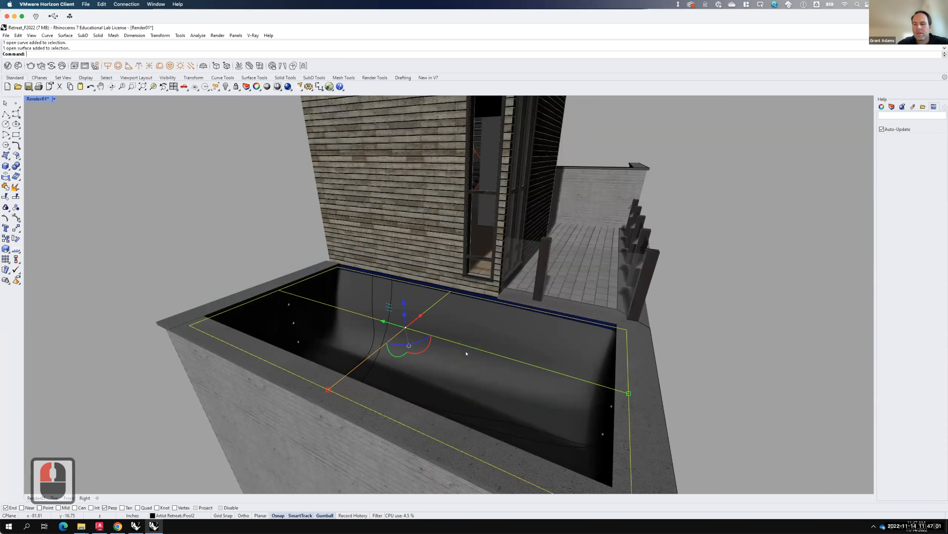
{"action": "key", "text": "Delete"}
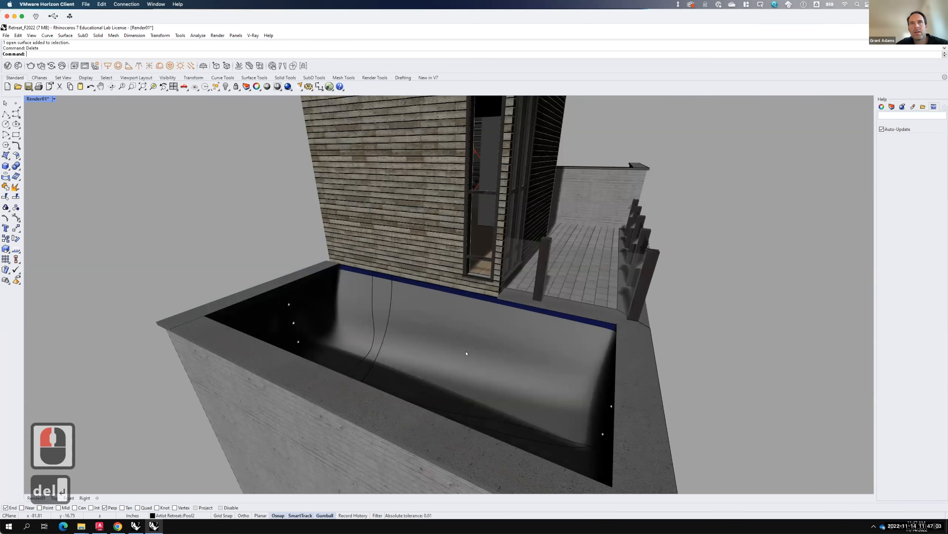
- Select the upper remaining flat pool surface and open the Water - Fountain material's settings in the V-Ray Asset Editor
{"action": "left_click", "coordinate": [465, 352]}
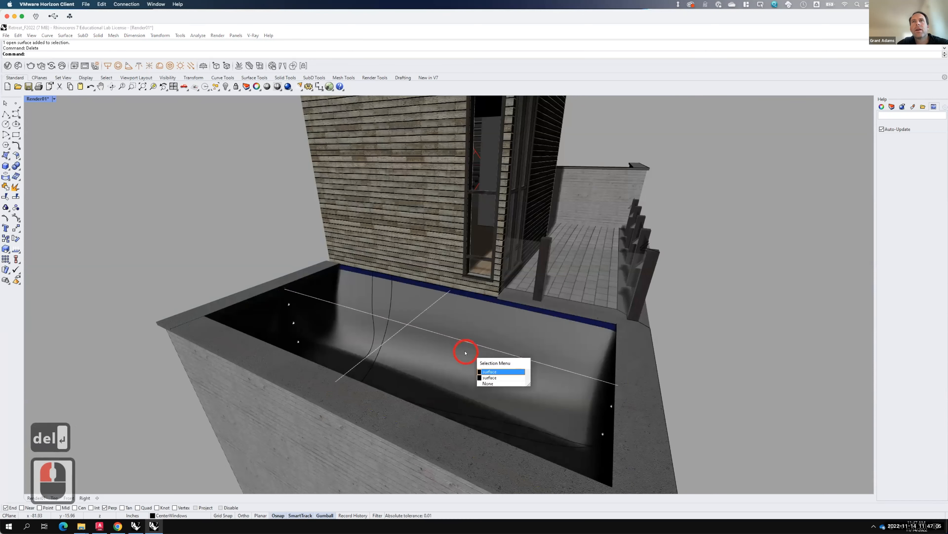
{"action": "left_click", "coordinate": [489, 371]}
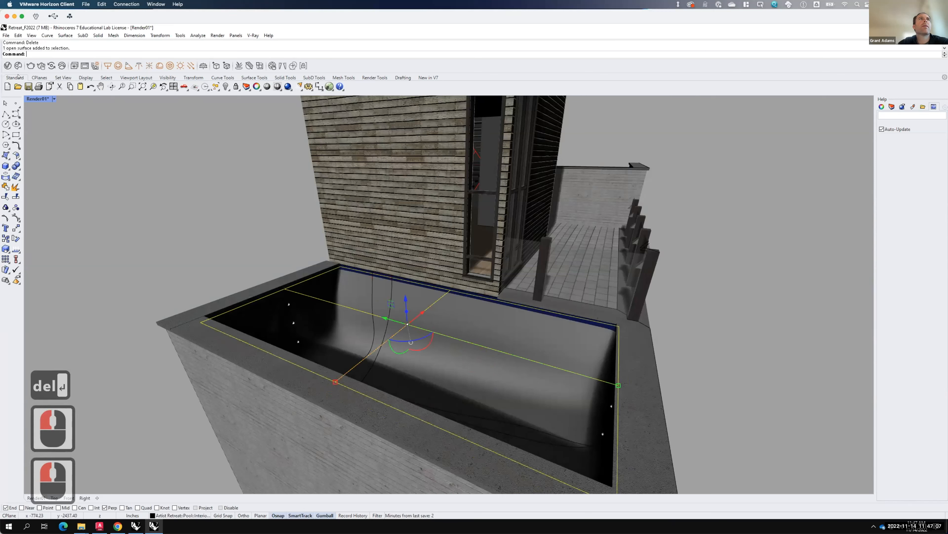
{"action": "left_click", "coordinate": [8, 66]}
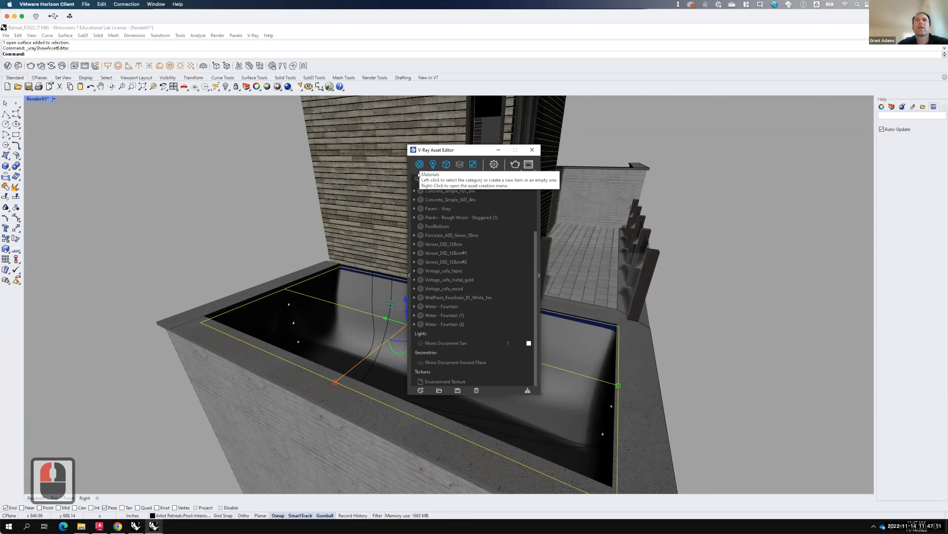
{"action": "left_click", "coordinate": [446, 306]}
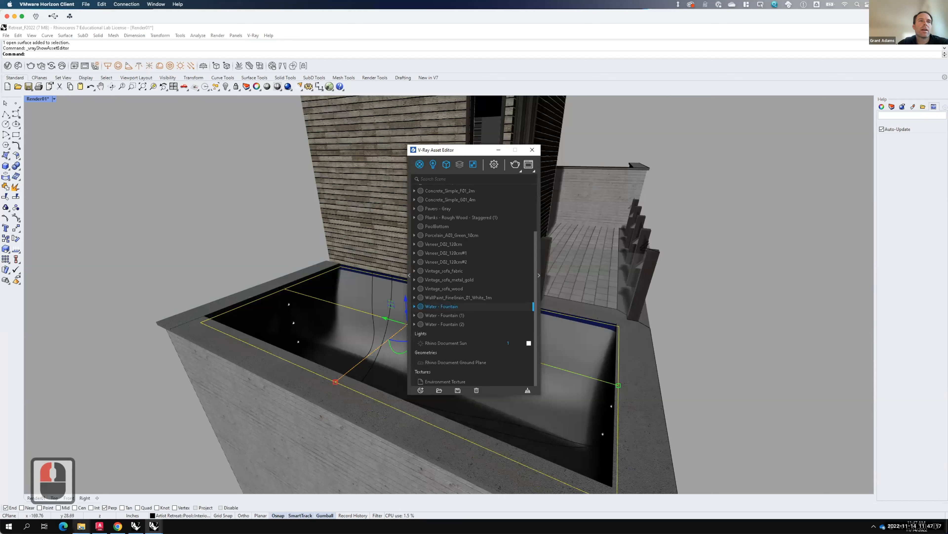
{"action": "mouse_move", "coordinate": [81, 527]}
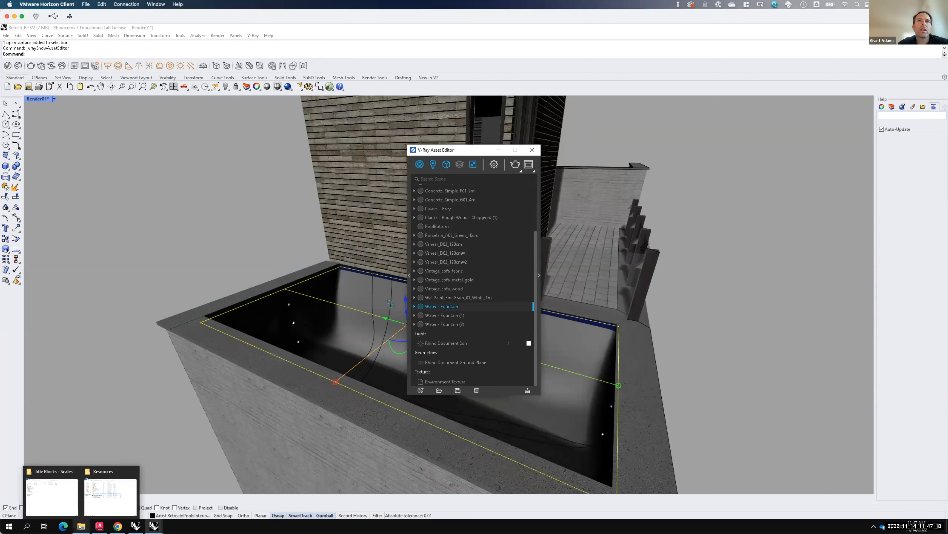
{"action": "left_click", "coordinate": [539, 275]}
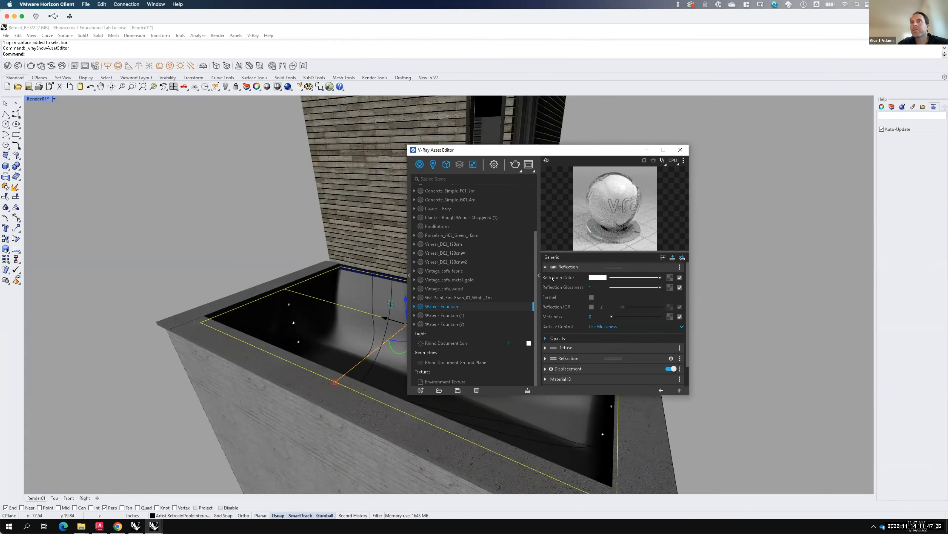
- Examine the Water - Fountain material's displacement settings and its Noise A map, and close the Asset Editor
{"action": "left_click", "coordinate": [545, 369]}
{"action": "scroll", "coordinate": [626, 379], "scroll_direction": "down", "scroll_amount": 2}
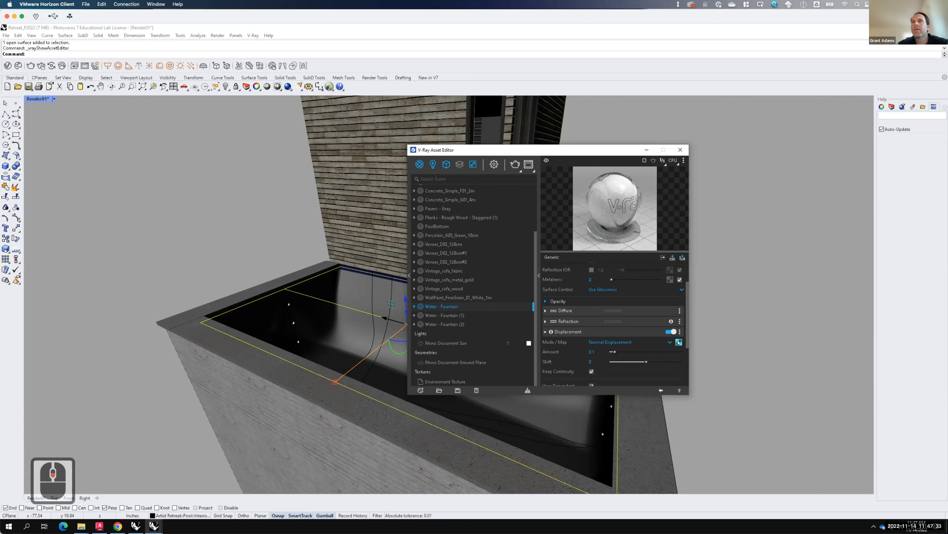
{"action": "key", "text": "F15"}
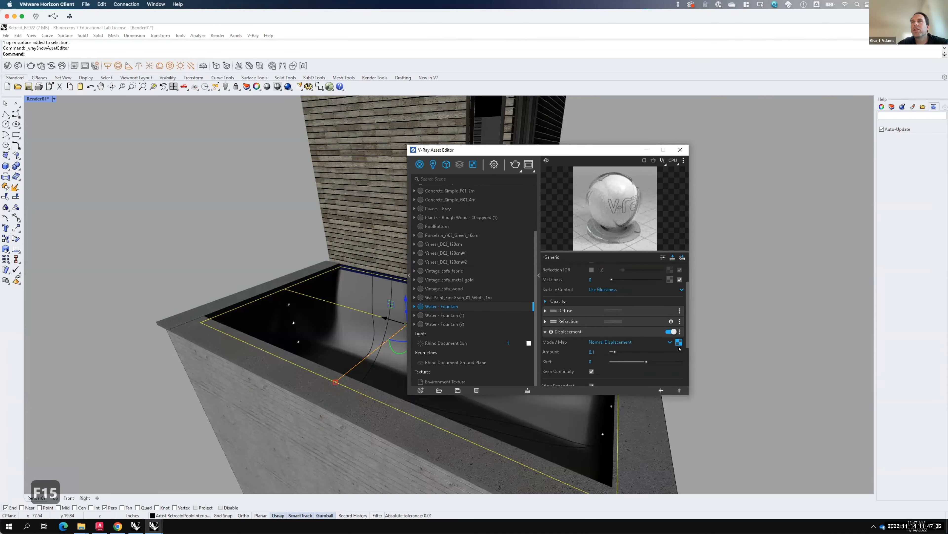
{"action": "left_click", "coordinate": [678, 343]}
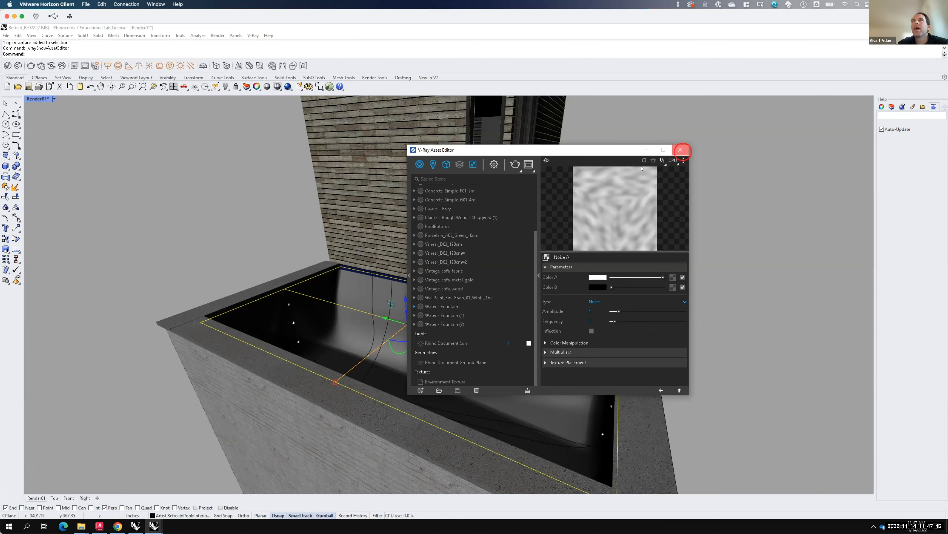
{"action": "left_click", "coordinate": [681, 149]}
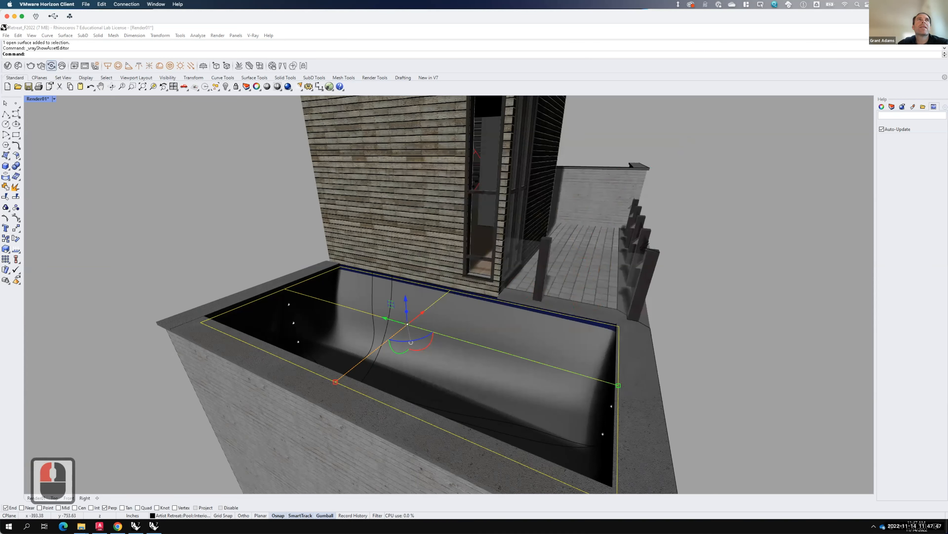
- Save the Retreat_F2022 model and switch to the Rhino window with the MasterSite_Ocean model
{"action": "left_click", "coordinate": [8, 35]}
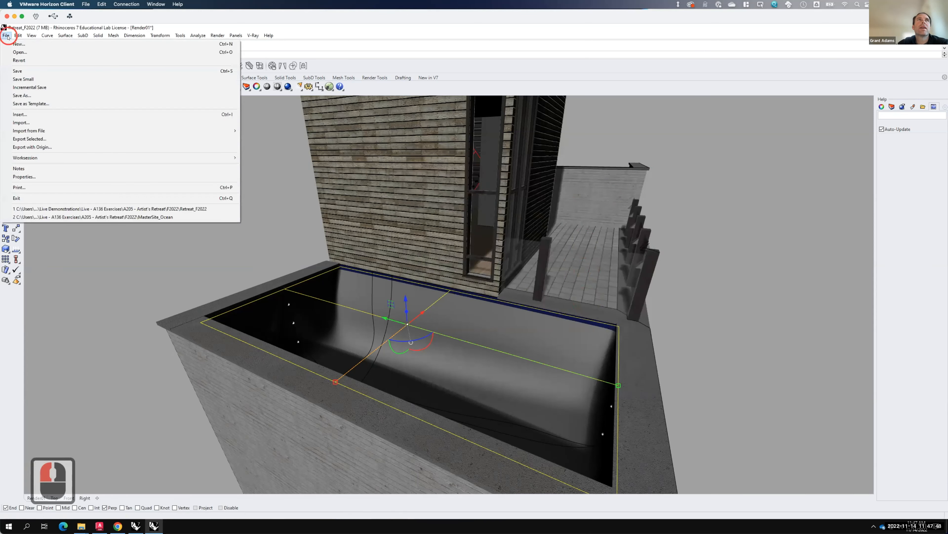
{"action": "left_click", "coordinate": [18, 72]}
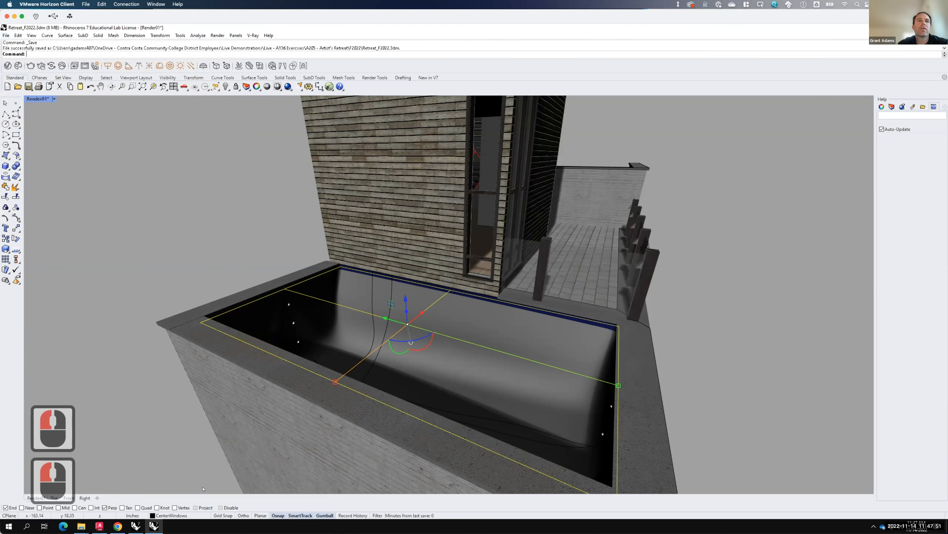
{"action": "left_click", "coordinate": [136, 526]}
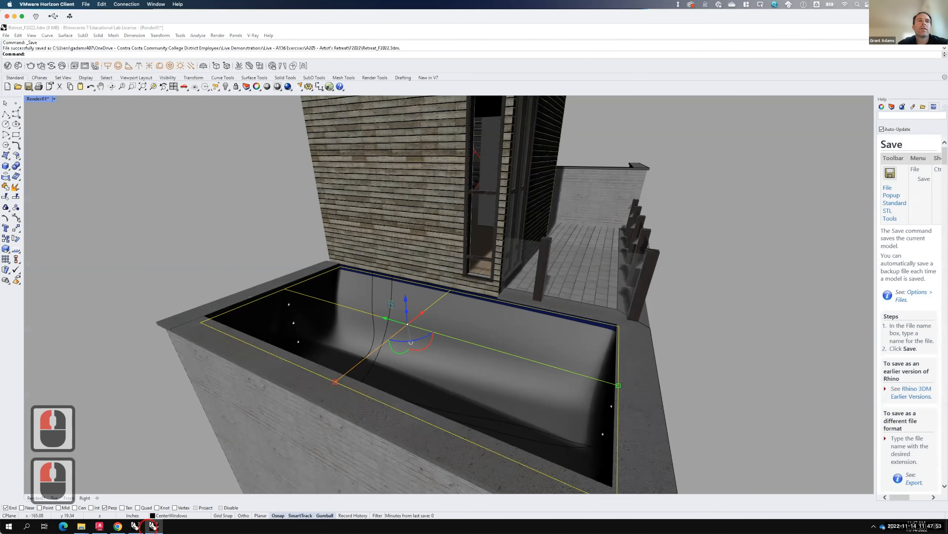
{"action": "left_click", "coordinate": [136, 525]}
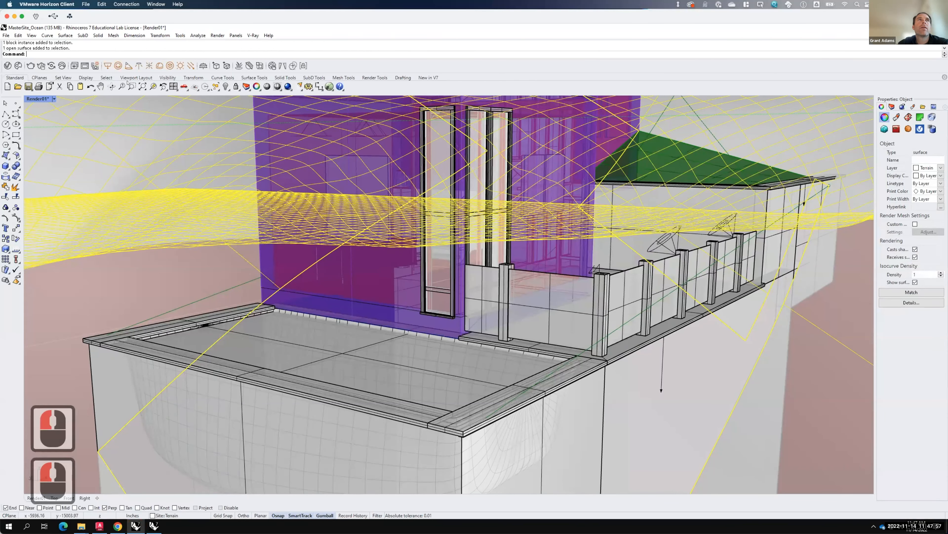
- Update the linked Retreat_F2022 block definition from its newer source file using the Block Manager
{"action": "left_click", "coordinate": [32, 35]}
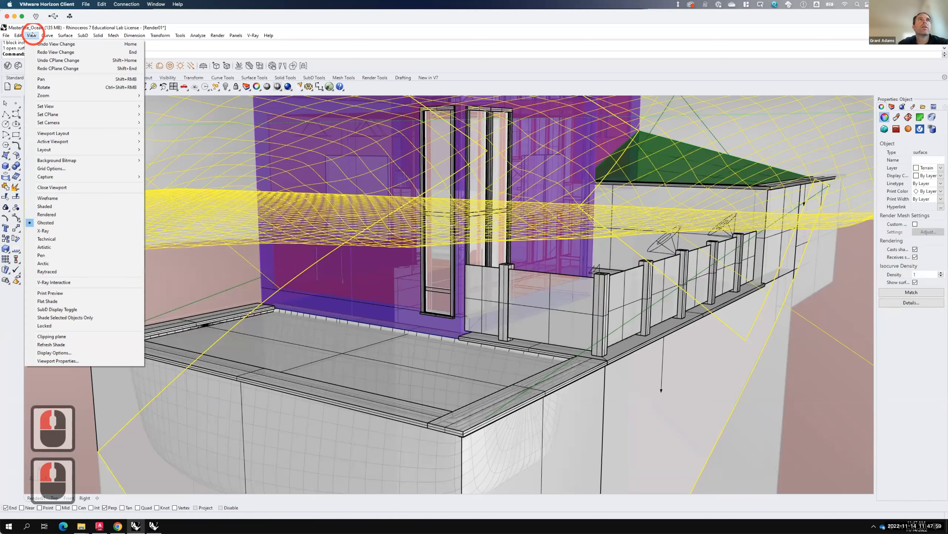
{"action": "mouse_move", "coordinate": [26, 158]}
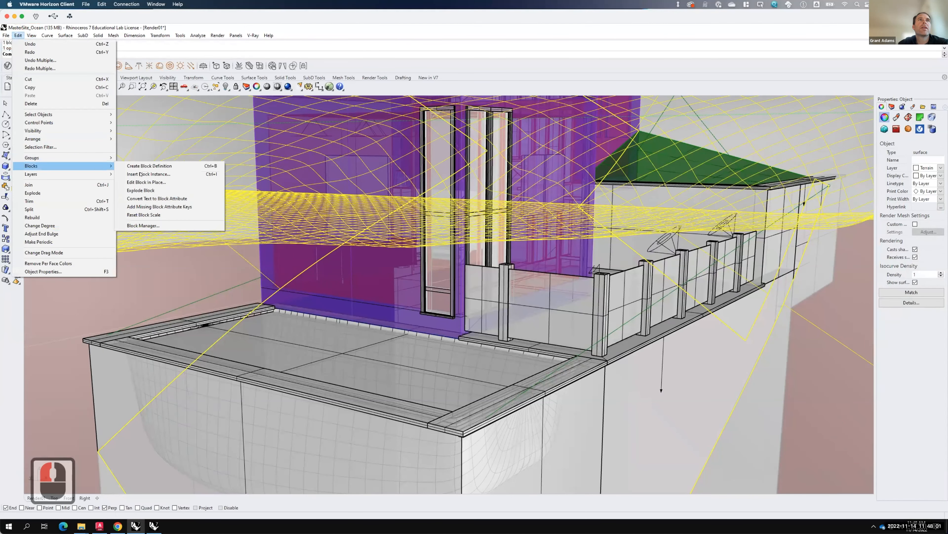
{"action": "left_click", "coordinate": [145, 226]}
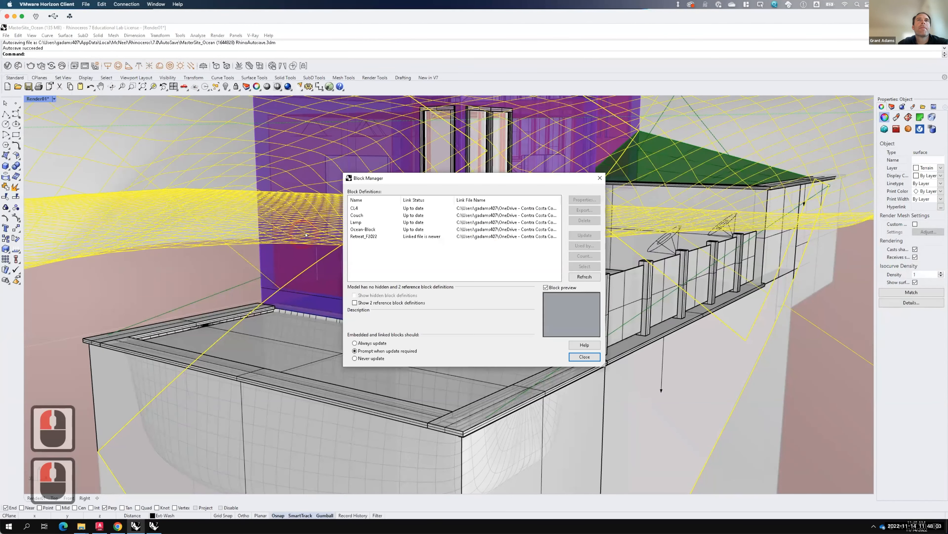
{"action": "left_click", "coordinate": [428, 236]}
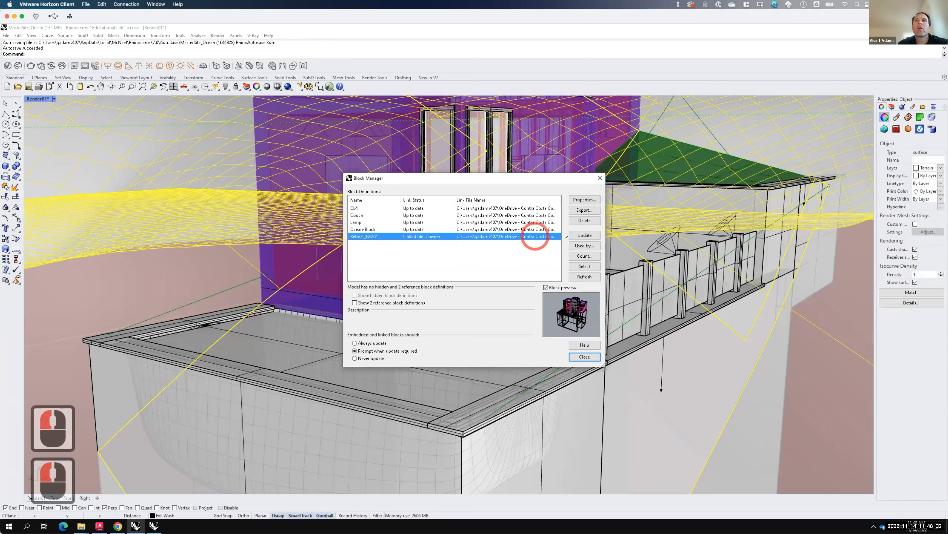
{"action": "left_click", "coordinate": [575, 234]}
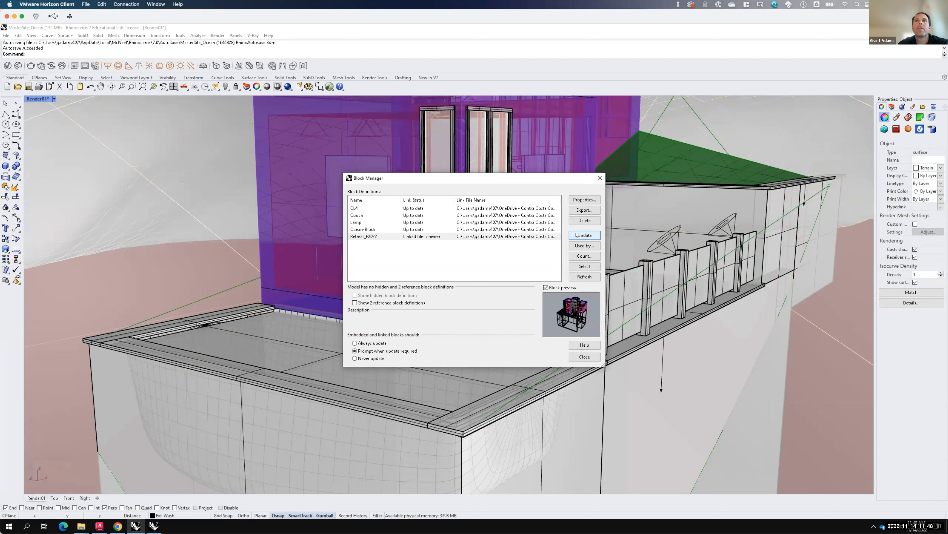
- Close the Block Manager and clear the surface selection in the Render01 viewport
{"action": "left_click", "coordinate": [585, 357]}
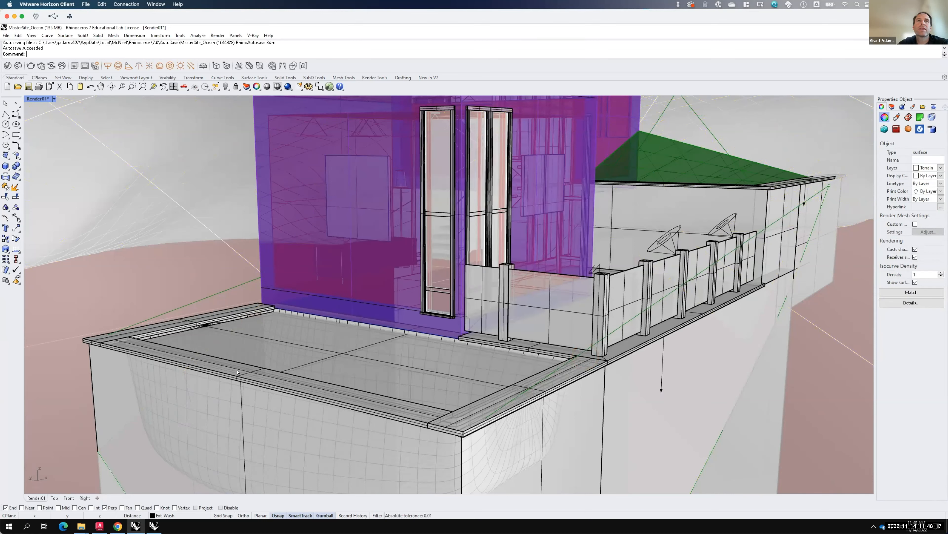
{"action": "left_click", "coordinate": [256, 325]}
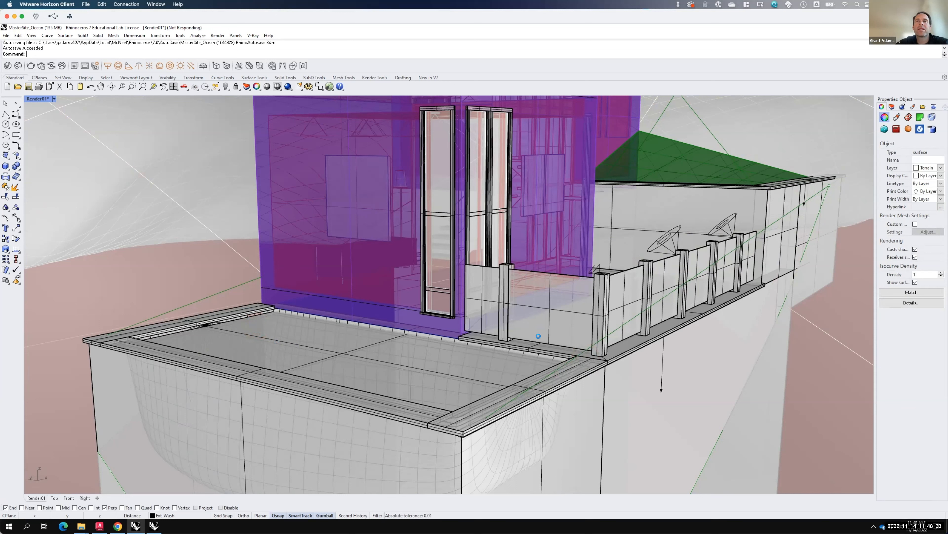
{"action": "left_click", "coordinate": [511, 289]}
{"action": "left_click", "coordinate": [355, 353]}
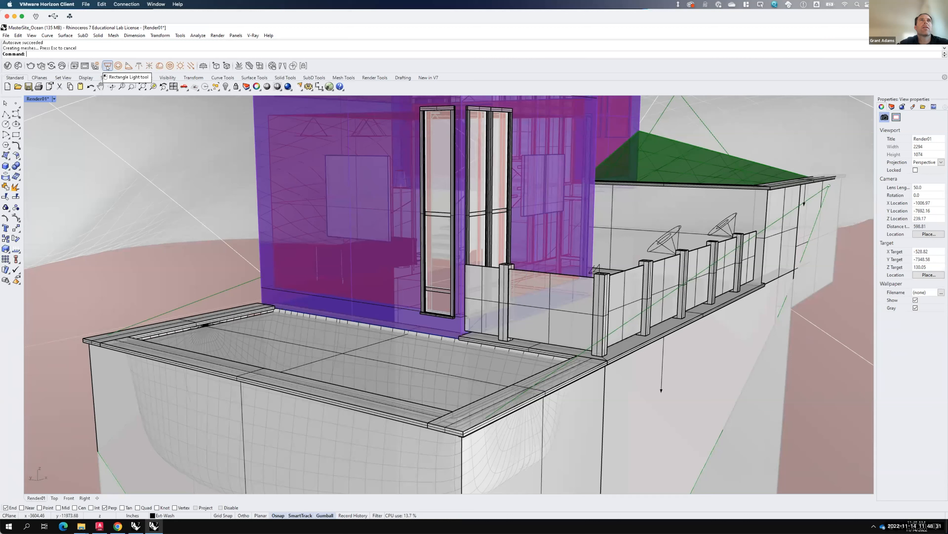
- Draw a V-Ray rectangle light spanning the pool between its rim corners, and lower the light slightly
{"action": "left_click", "coordinate": [107, 67]}
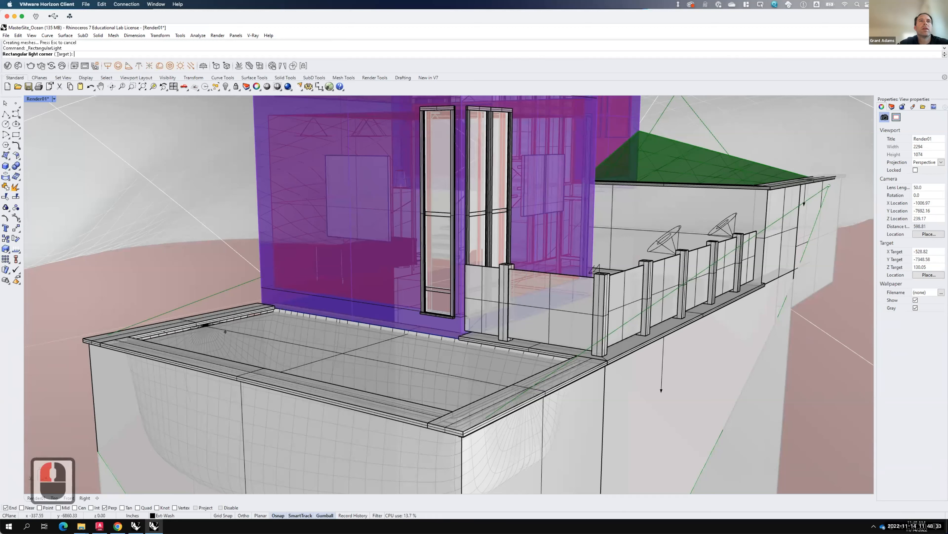
{"action": "key", "text": "F15"}
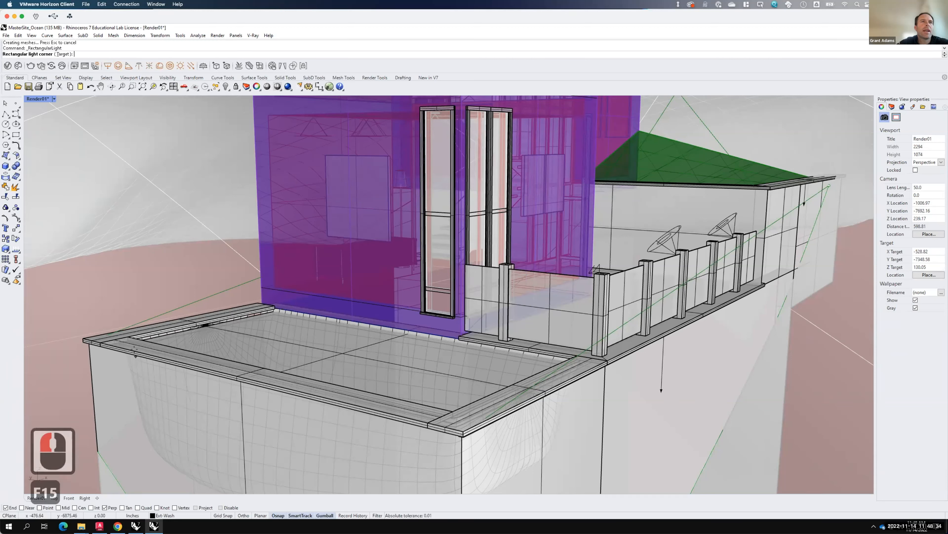
{"action": "left_click", "coordinate": [275, 310]}
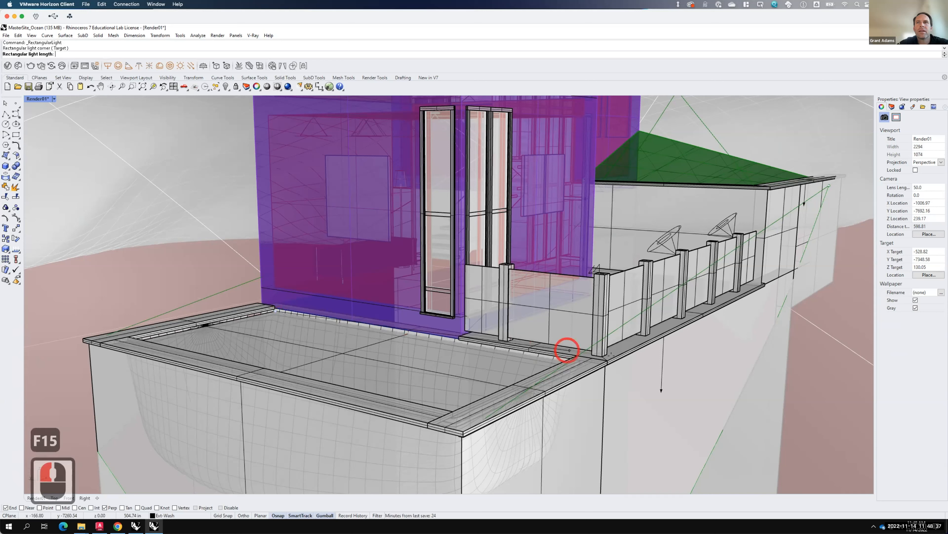
{"action": "left_click", "coordinate": [581, 361]}
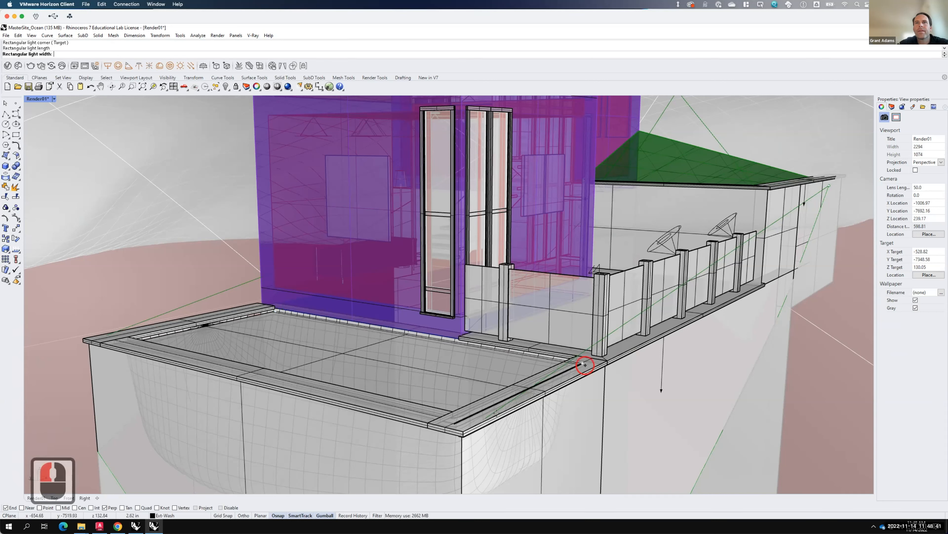
{"action": "left_click", "coordinate": [455, 421]}
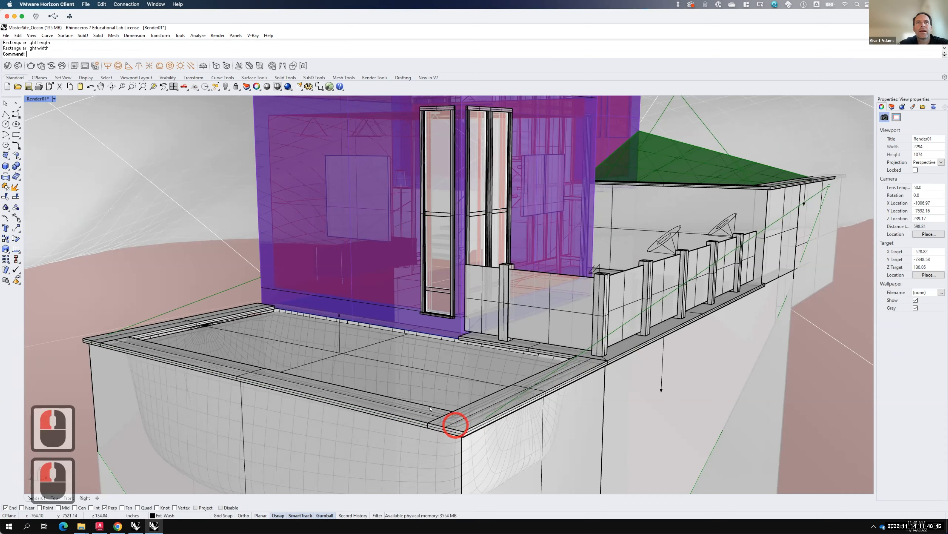
{"action": "left_click", "coordinate": [340, 335]}
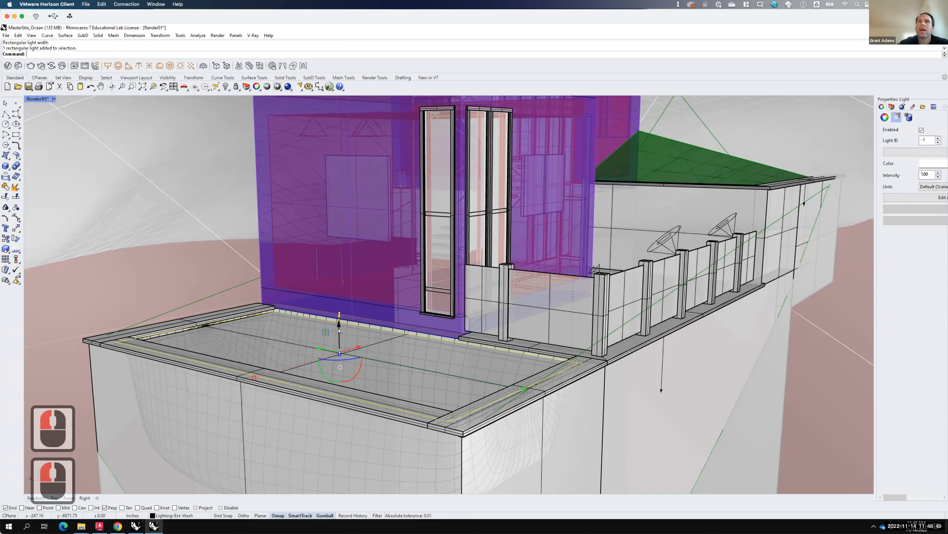
{"action": "left_click_drag", "start_coordinate": [339, 334], "coordinate": [339, 335]}
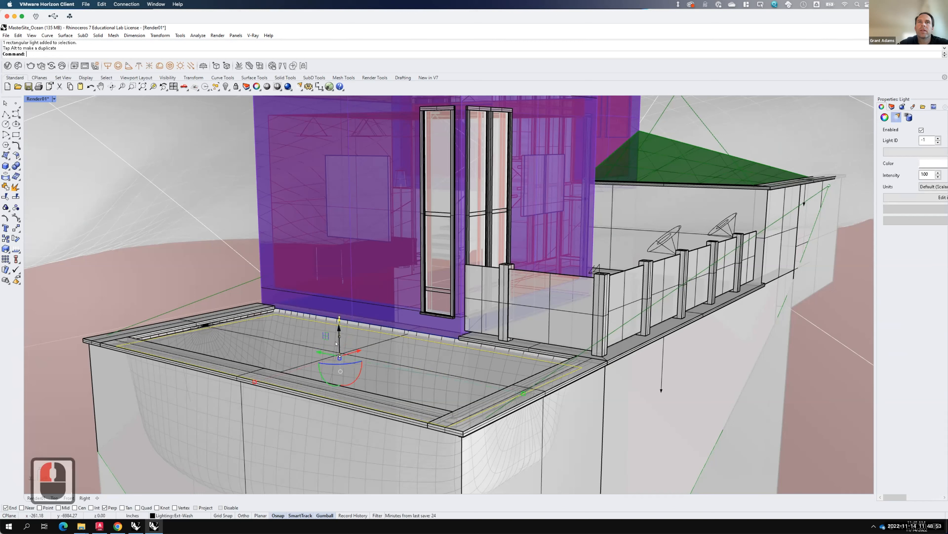
- Open the new pool light's settings in the V-Ray Asset Editor and set its color to light blue (hue 0.52, saturation 0.43)
{"action": "left_click", "coordinate": [8, 66]}
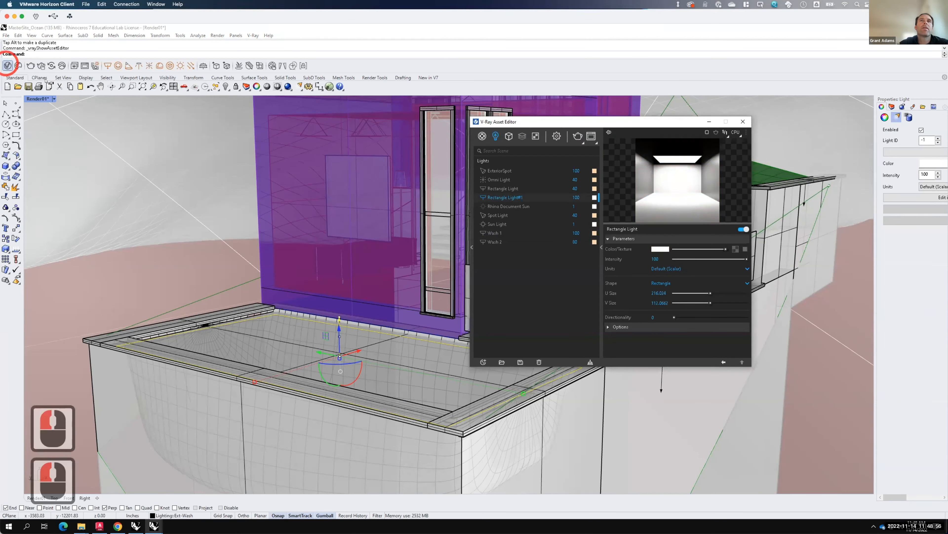
{"action": "double_click", "coordinate": [516, 198]}
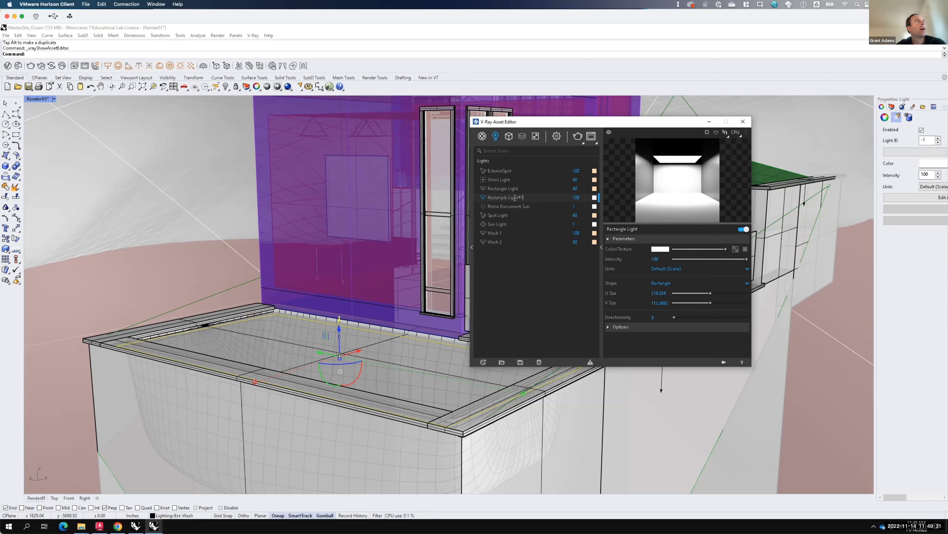
{"action": "key", "text": "F15"}
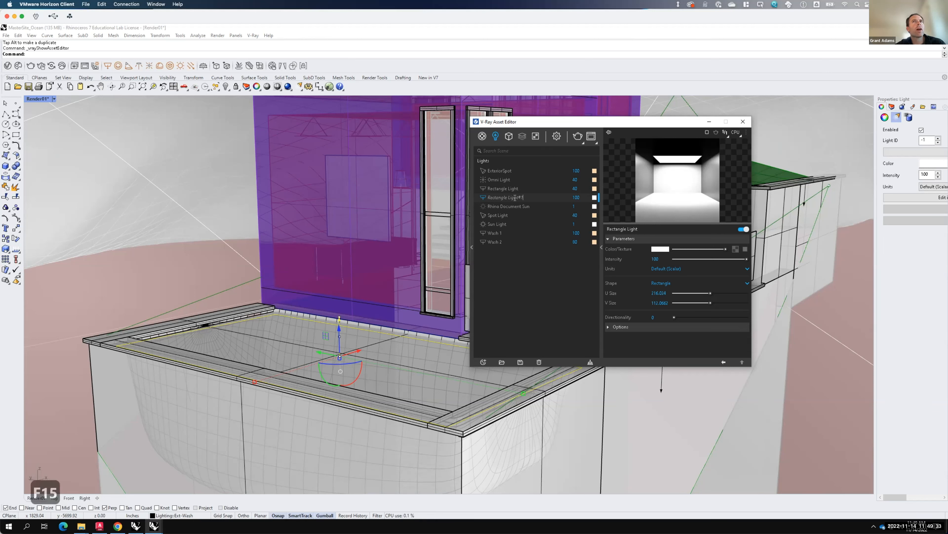
{"action": "left_click", "coordinate": [661, 248]}
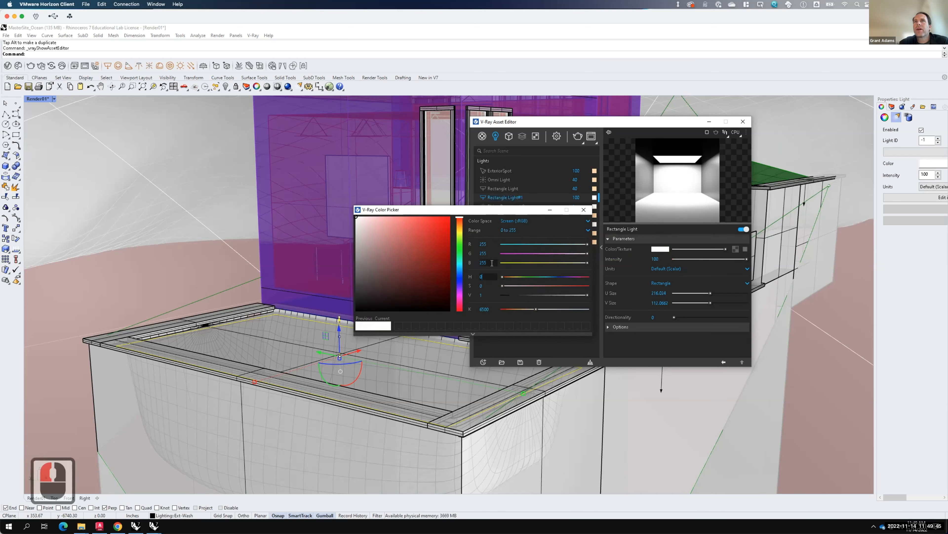
{"action": "left_click", "coordinate": [460, 273]}
{"action": "left_click_drag", "start_coordinate": [459, 273], "coordinate": [459, 266]}
{"action": "left_click", "coordinate": [393, 223]}
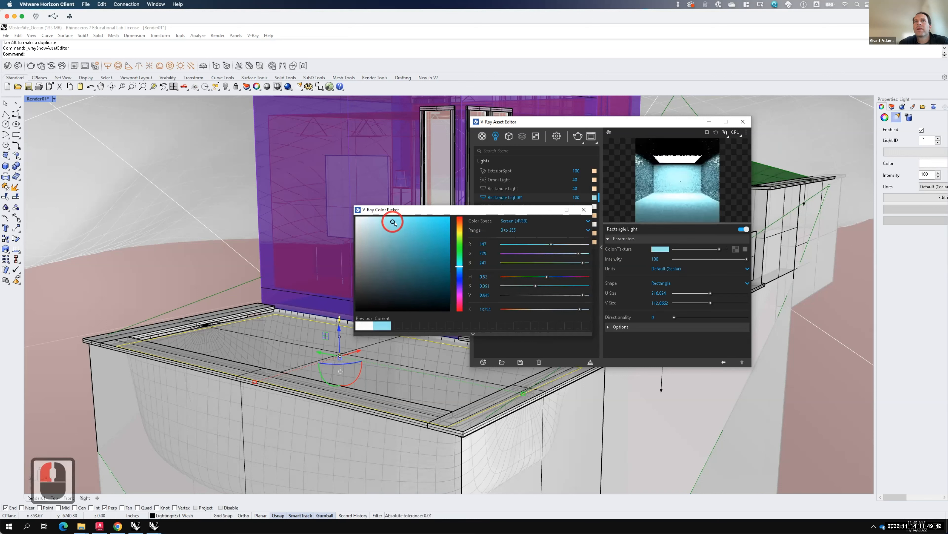
{"action": "left_click", "coordinate": [395, 223]}
{"action": "left_click", "coordinate": [396, 223]}
{"action": "left_click", "coordinate": [396, 223]}
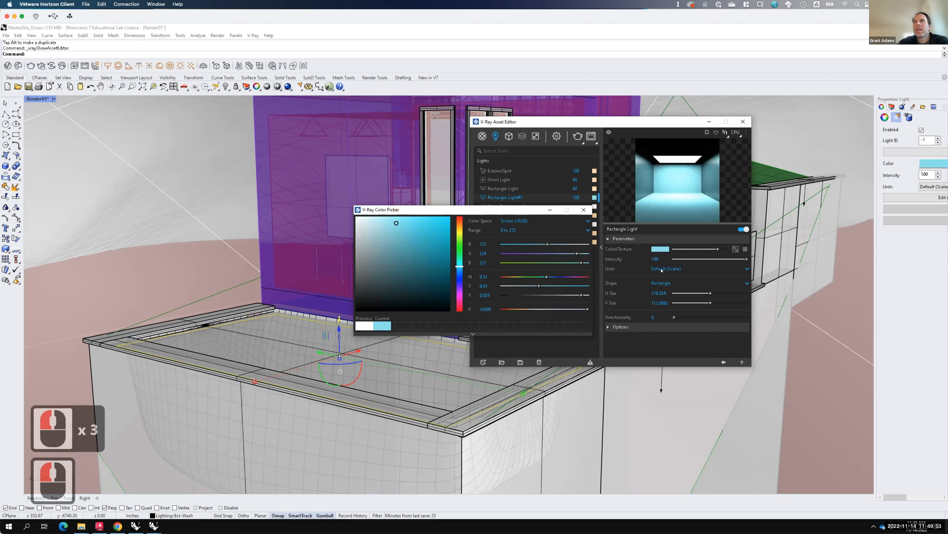
- Set the pool light's units to Radiant power (W) and its intensity to 300
{"action": "left_click", "coordinate": [652, 268]}
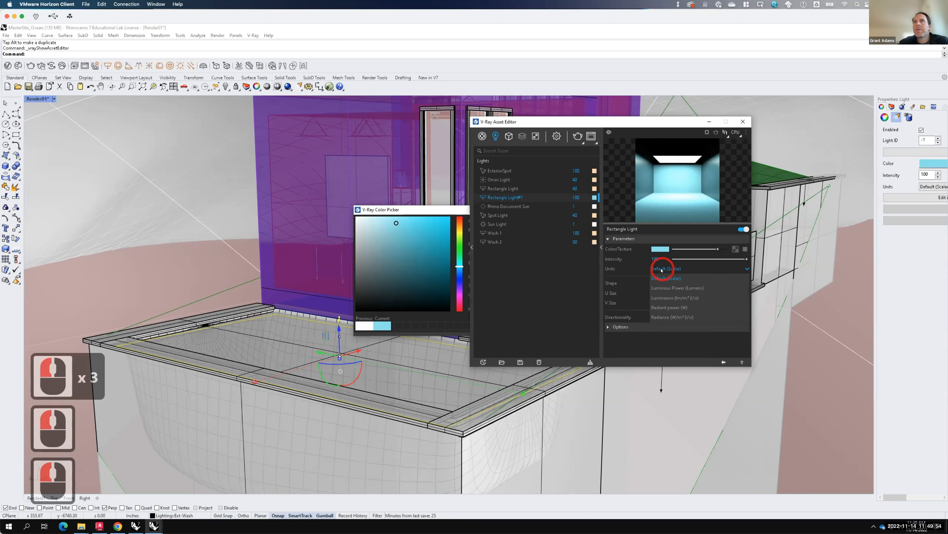
{"action": "left_click", "coordinate": [670, 307]}
{"action": "left_click", "coordinate": [661, 259]}
{"action": "double_click", "coordinate": [651, 259]}
{"action": "type", "text": "300"}
{"action": "key", "text": "Tab"}
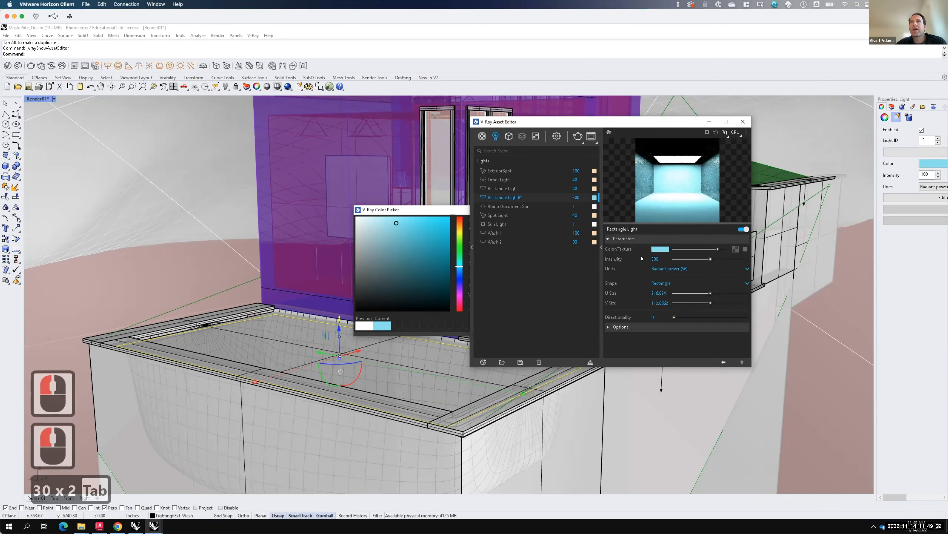
- Make the pool rectangle light invisible and double sided, and close the Asset Editor and the Color Picker
{"action": "left_click", "coordinate": [607, 327]}
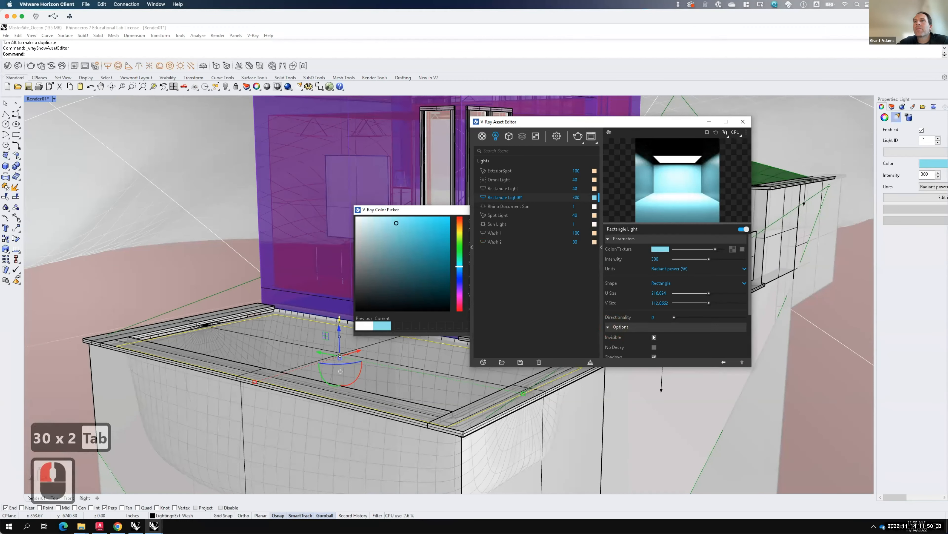
{"action": "left_click", "coordinate": [654, 337]}
{"action": "scroll", "coordinate": [672, 329], "scroll_direction": "down", "scroll_amount": 1}
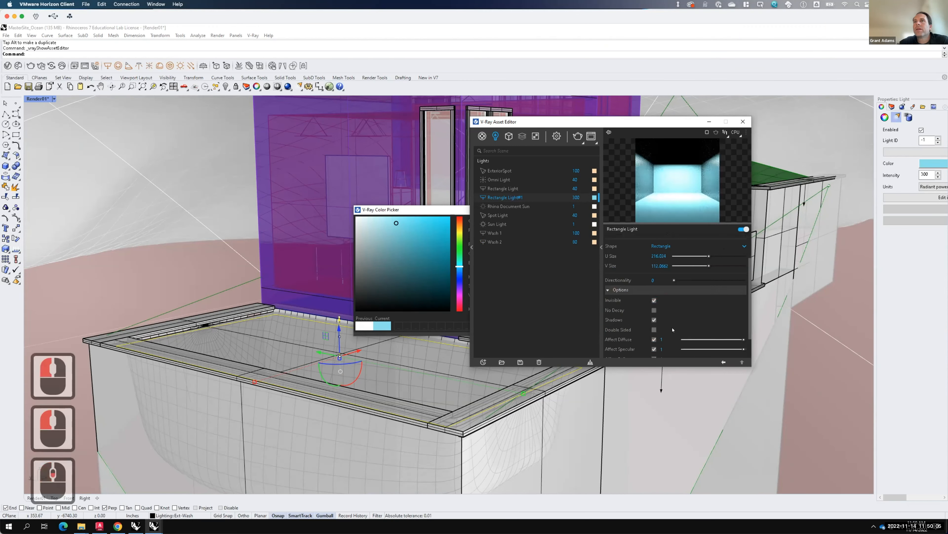
{"action": "left_click", "coordinate": [654, 330]}
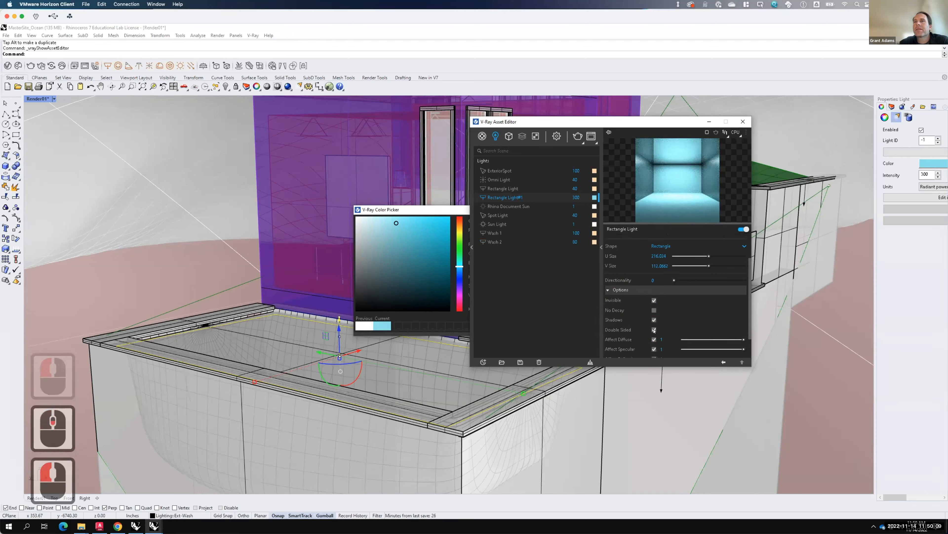
{"action": "scroll", "coordinate": [661, 311], "scroll_direction": "down", "scroll_amount": 2}
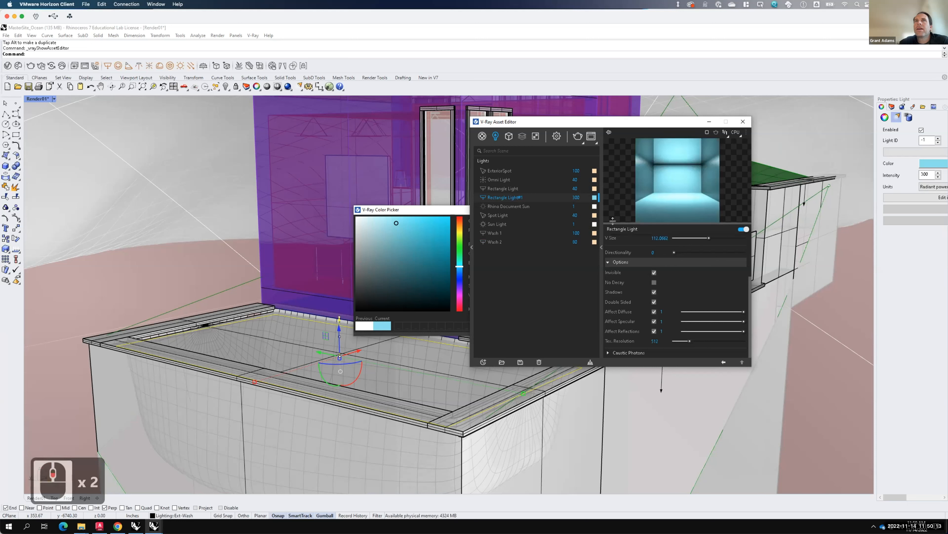
{"action": "left_click_drag", "start_coordinate": [535, 126], "coordinate": [630, 140]}
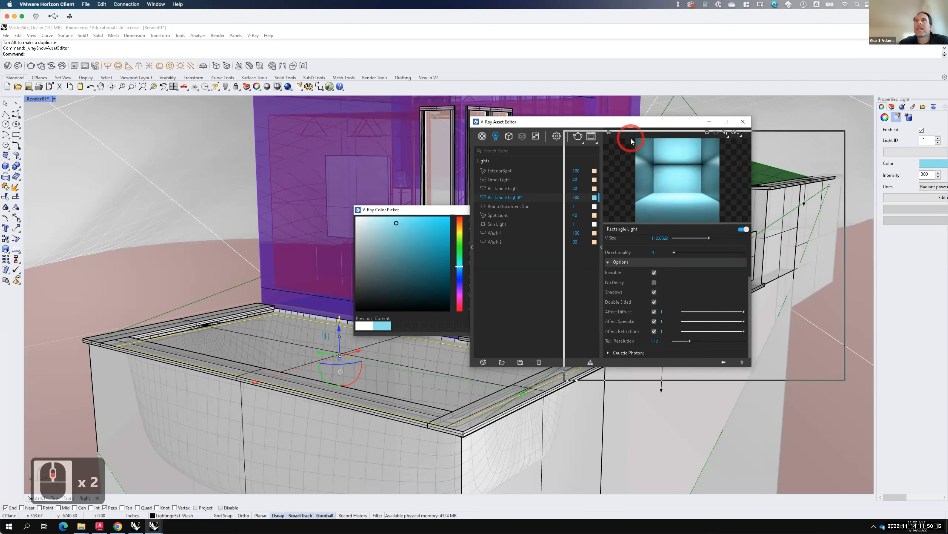
{"action": "left_click", "coordinate": [838, 136]}
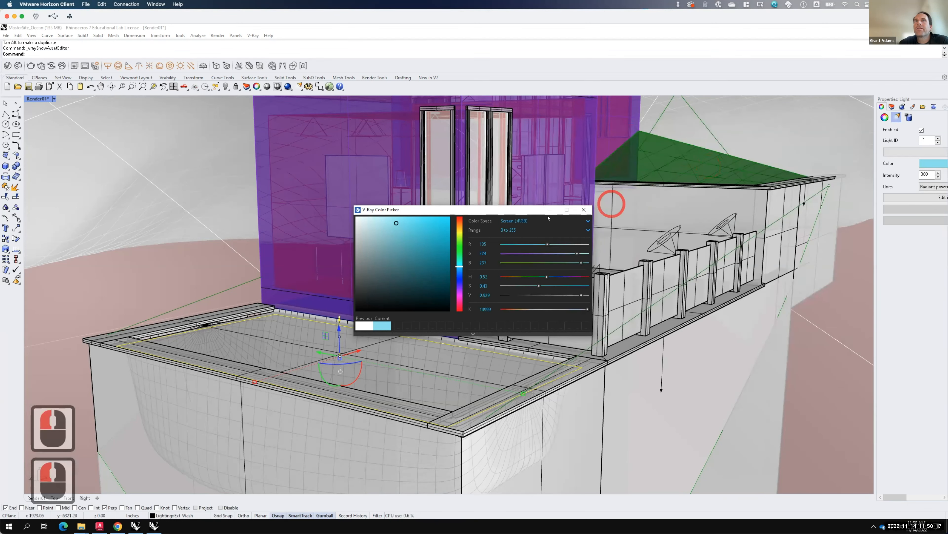
{"action": "left_click", "coordinate": [583, 209]}
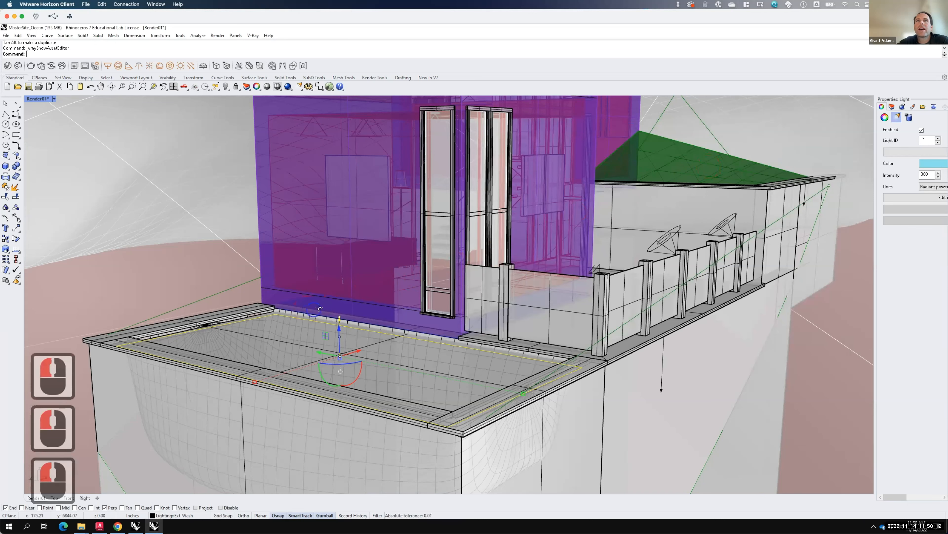
- Deselect the light, set the Render01 camera's lens length to 28, and frame the pool and tower corner
{"action": "right_click_drag", "start_coordinate": [325, 308], "coordinate": [315, 303]}
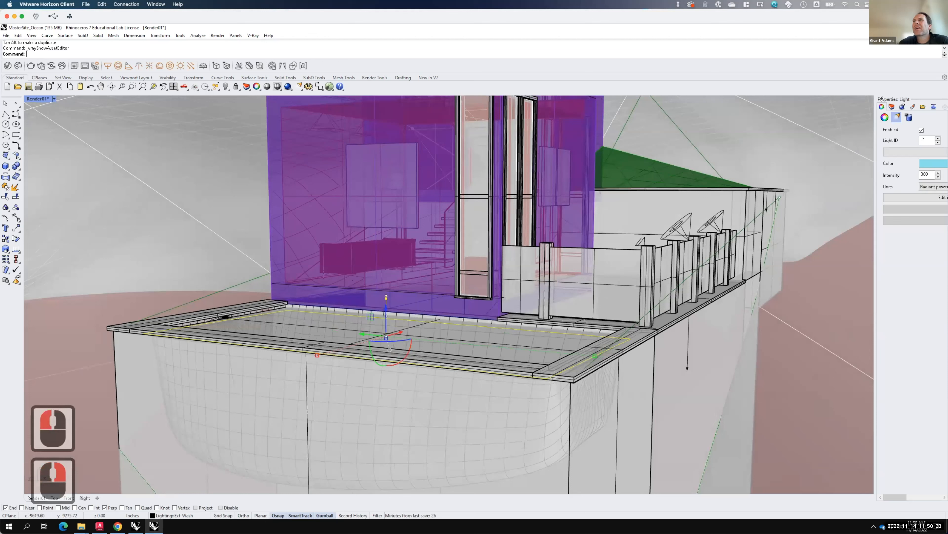
{"action": "key", "text": "Escape"}
{"action": "key", "text": "Escape"}
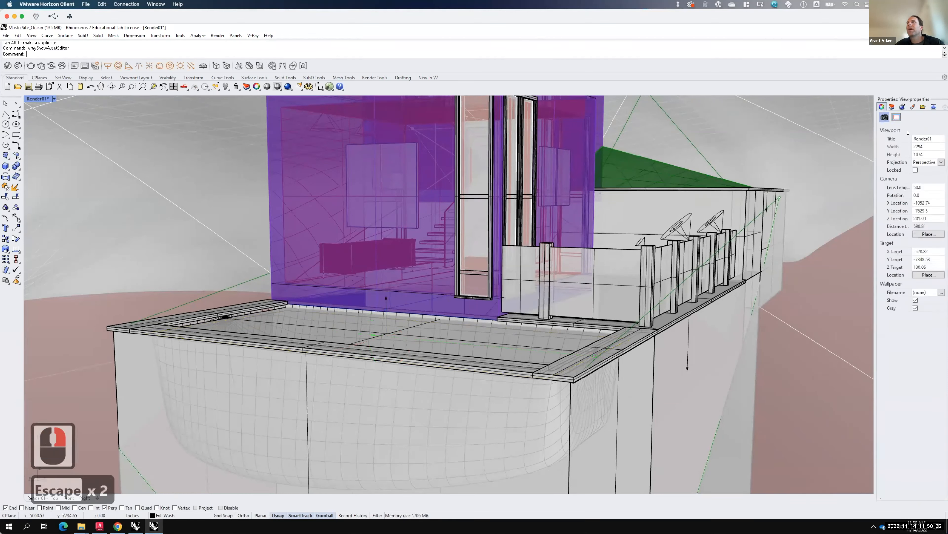
{"action": "left_click", "coordinate": [928, 187]}
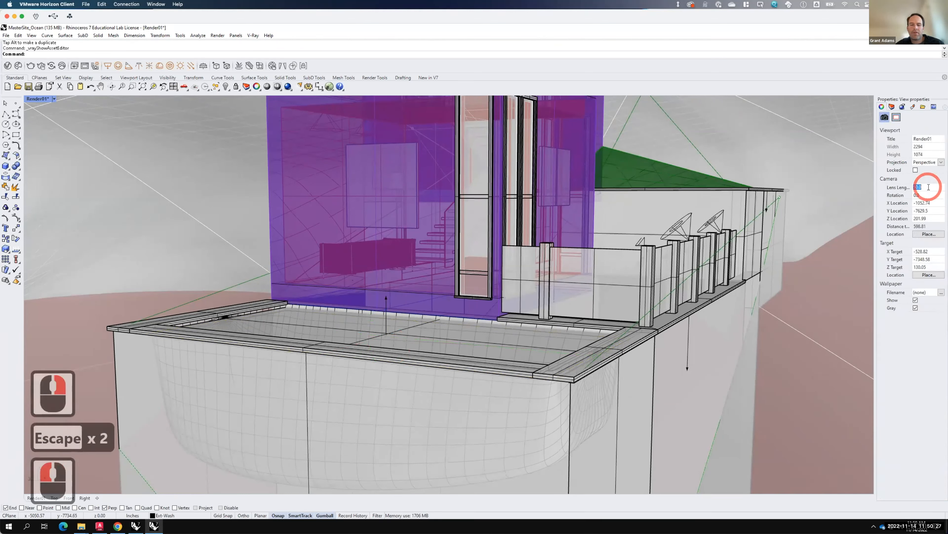
{"action": "type", "text": "28"}
{"action": "key", "text": "Tab"}
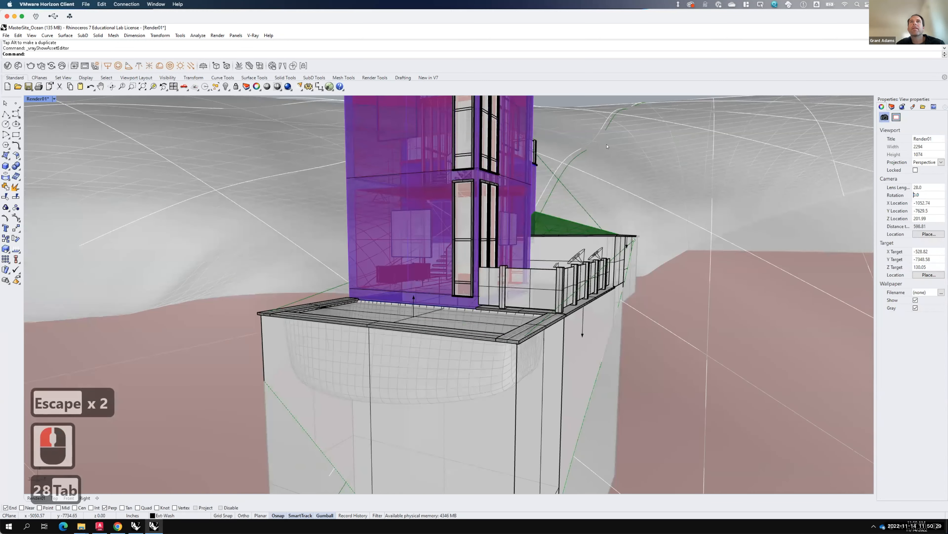
{"action": "scroll", "coordinate": [513, 128], "scroll_direction": "up", "scroll_amount": 3}
{"action": "scroll", "coordinate": [463, 283], "scroll_direction": "down", "scroll_amount": 3}
{"action": "right_click_drag", "start_coordinate": [464, 283], "coordinate": [460, 259]}
{"action": "scroll", "coordinate": [383, 255], "scroll_direction": "up", "scroll_amount": 2}
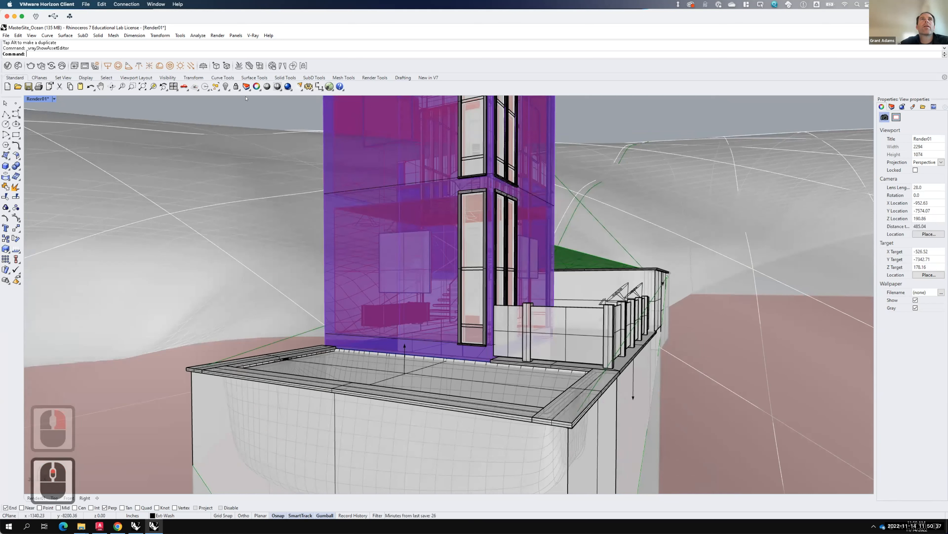
- Run a V-Ray test render of the Render01 view to check the pool lighting, stop it, and close the Frame Buffer
{"action": "left_click", "coordinate": [31, 65]}
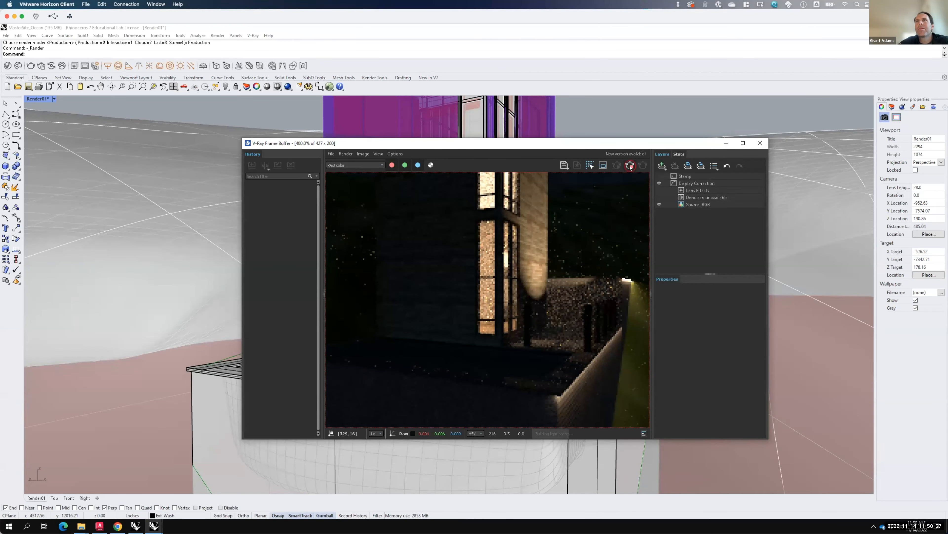
{"action": "left_click", "coordinate": [630, 166]}
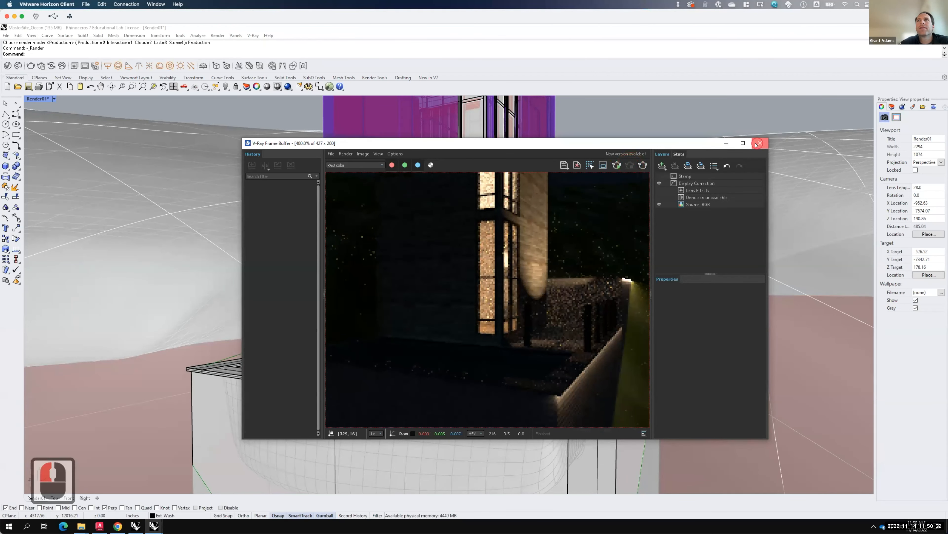
{"action": "left_click", "coordinate": [760, 143]}
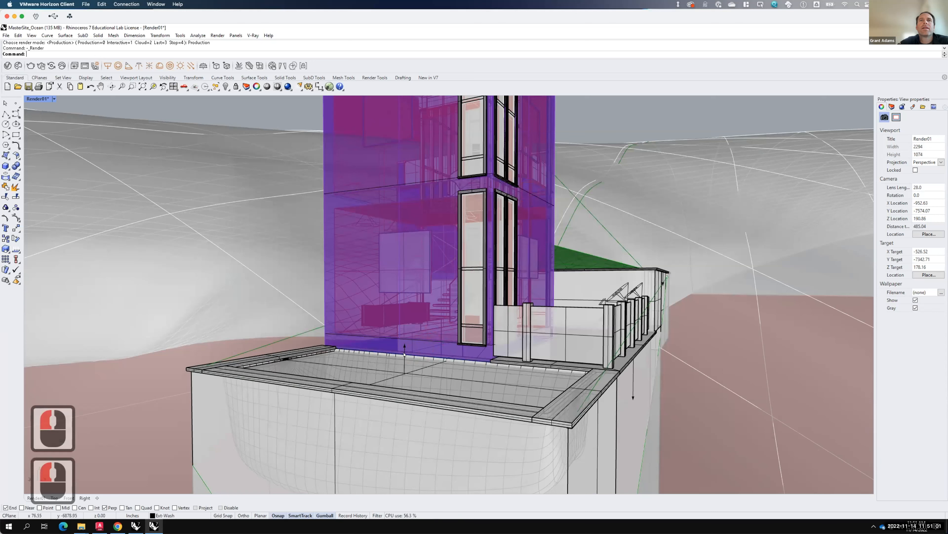
- Select the pool's rectangle light and set its intensity to 1000
{"action": "left_click", "coordinate": [405, 356]}
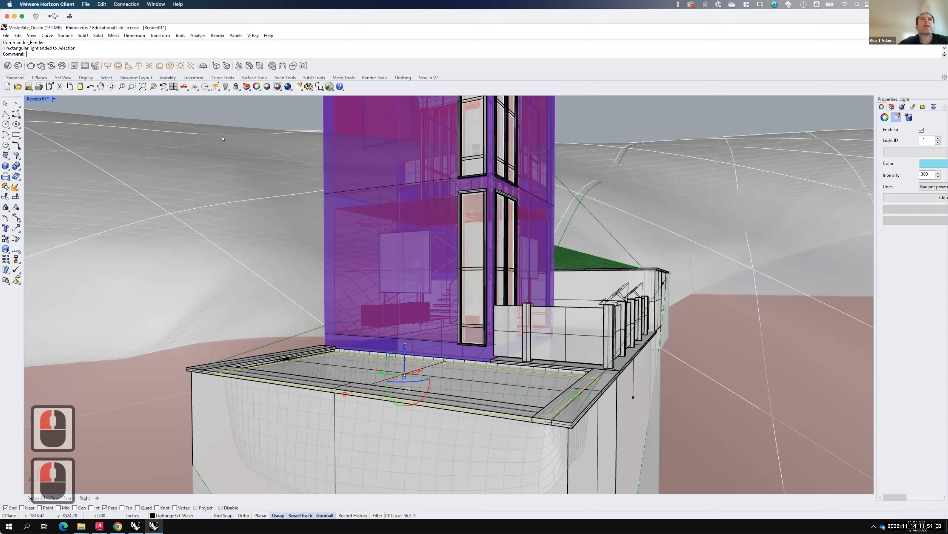
{"action": "double_click", "coordinate": [928, 175]}
{"action": "type", "text": "120"}
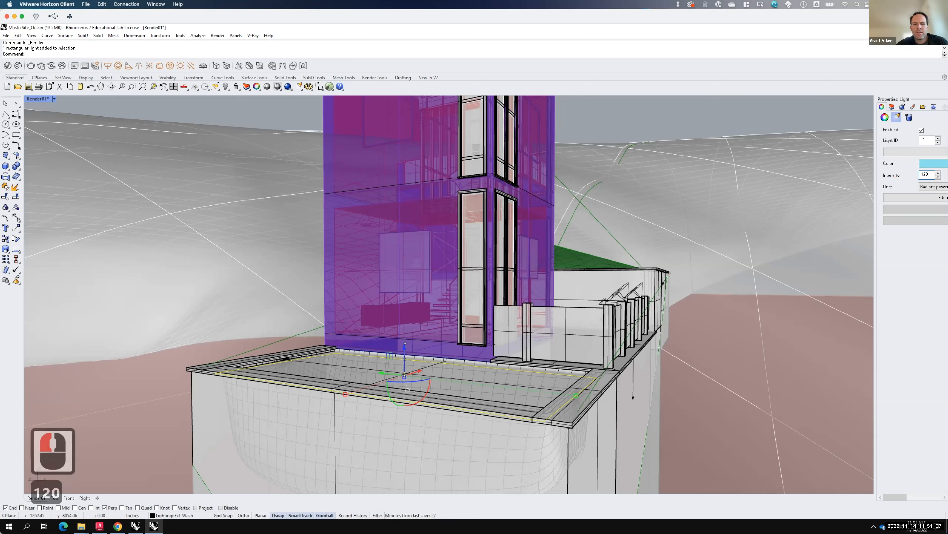
{"action": "key", "text": "BackSpace"}
{"action": "key", "text": "BackSpace"}
{"action": "key", "text": "BackSpace"}
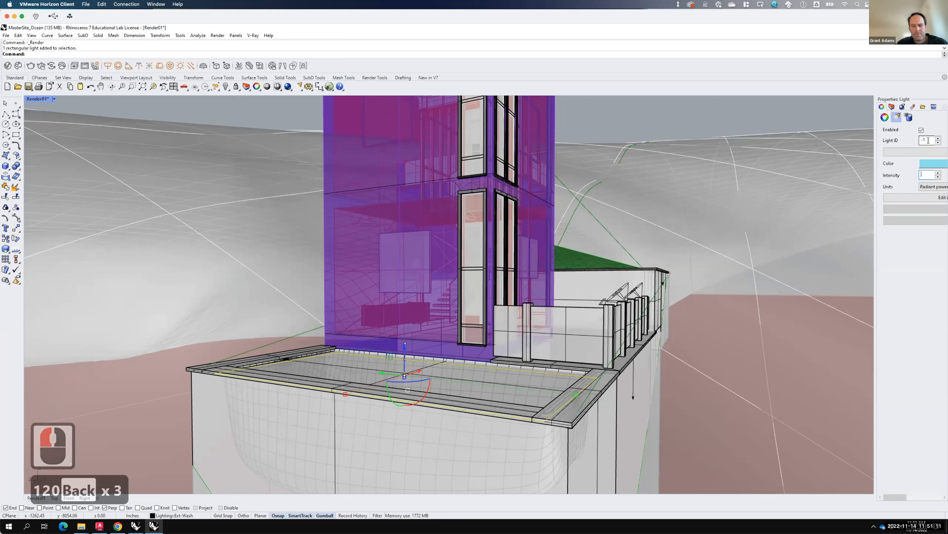
{"action": "key", "text": "ctrl+z"}
{"action": "key", "text": "ctrl+z"}
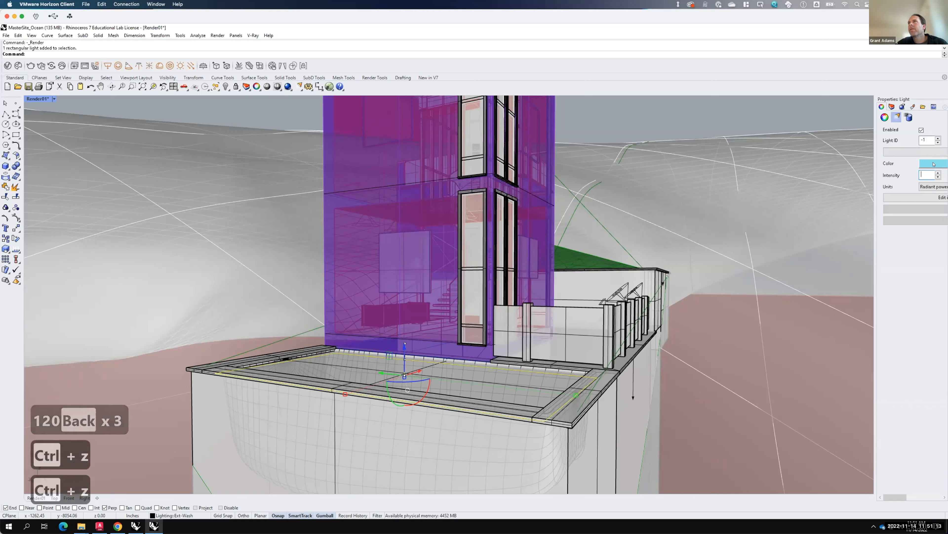
{"action": "key", "text": "ctrl+z"}
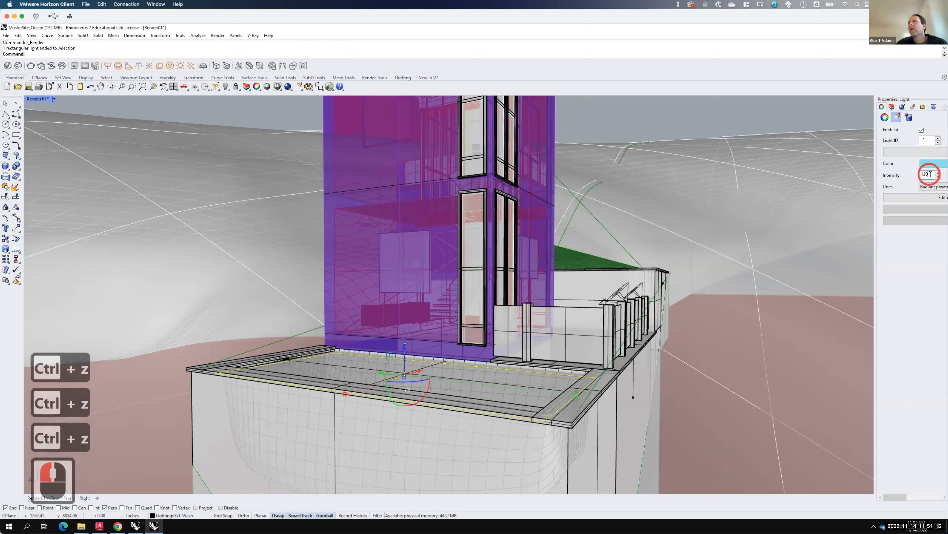
{"action": "double_click", "coordinate": [925, 175]}
{"action": "type", "text": "1000"}
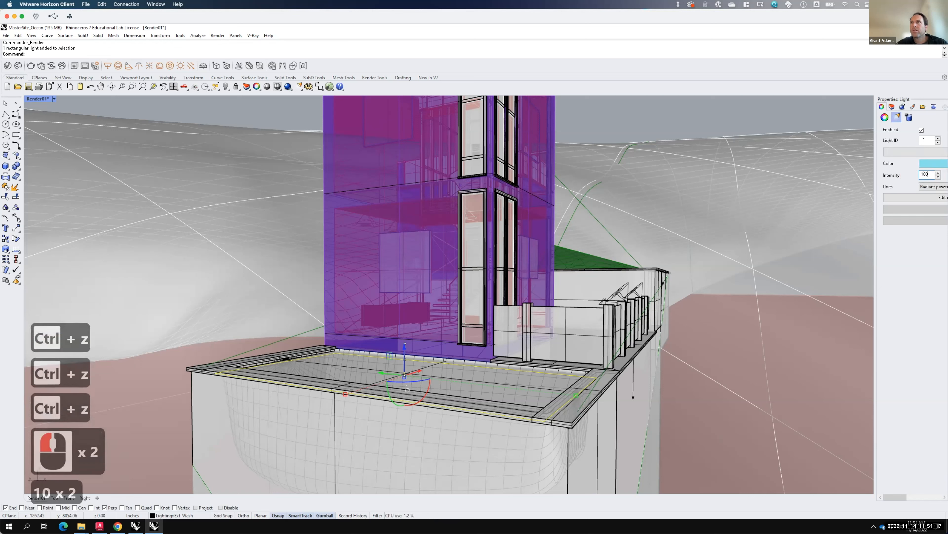
{"action": "key", "text": "Tab"}
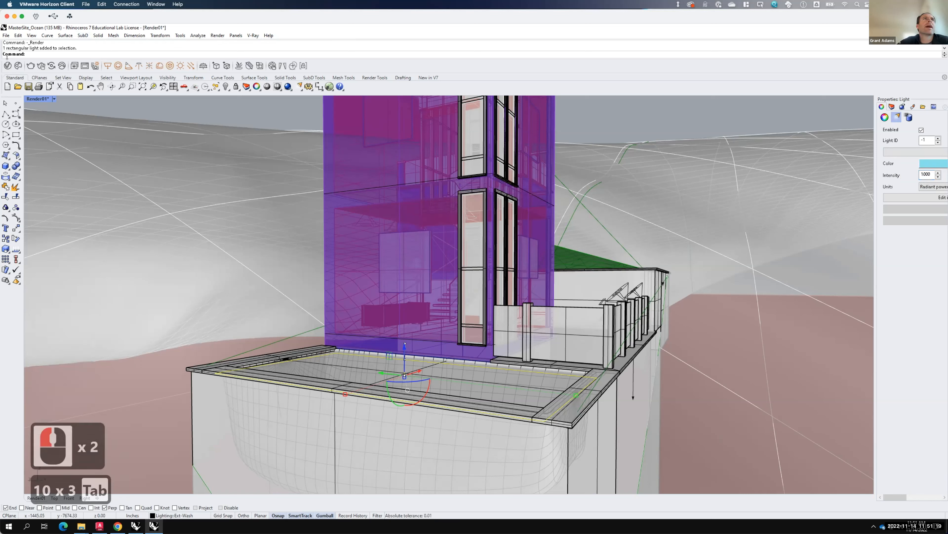
- Rename the blue pool rectangle light as PoolLight in the V-Ray Asset Editor, and close the editor
{"action": "left_click", "coordinate": [7, 65]}
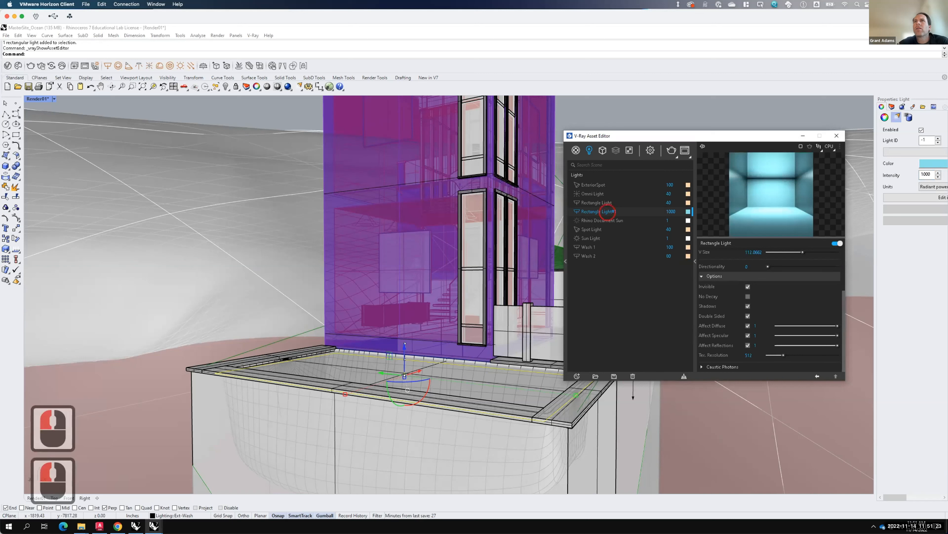
{"action": "double_click", "coordinate": [608, 212]}
{"action": "key", "text": "ctrl+a"}
{"action": "type", "text": "Poo"}
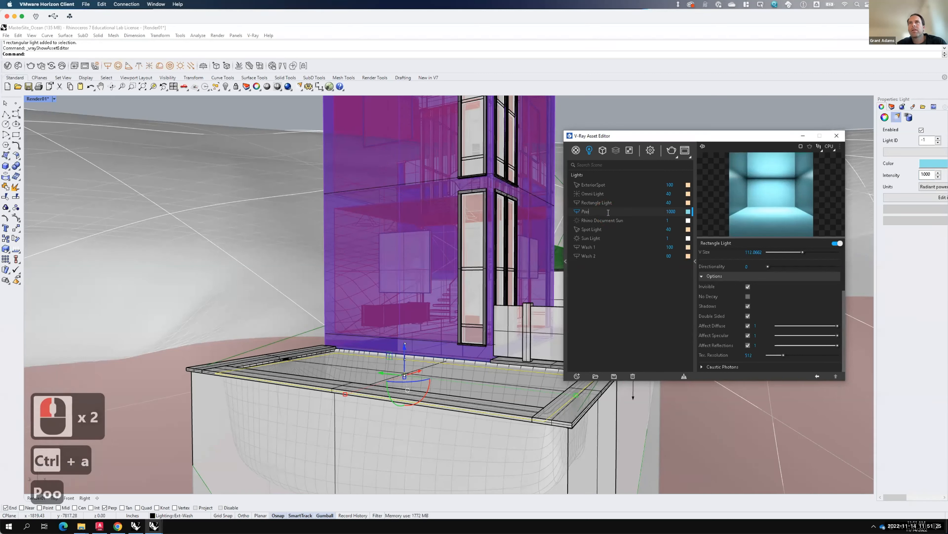
{"action": "type", "text": "lLight"}
{"action": "key", "text": "Return"}
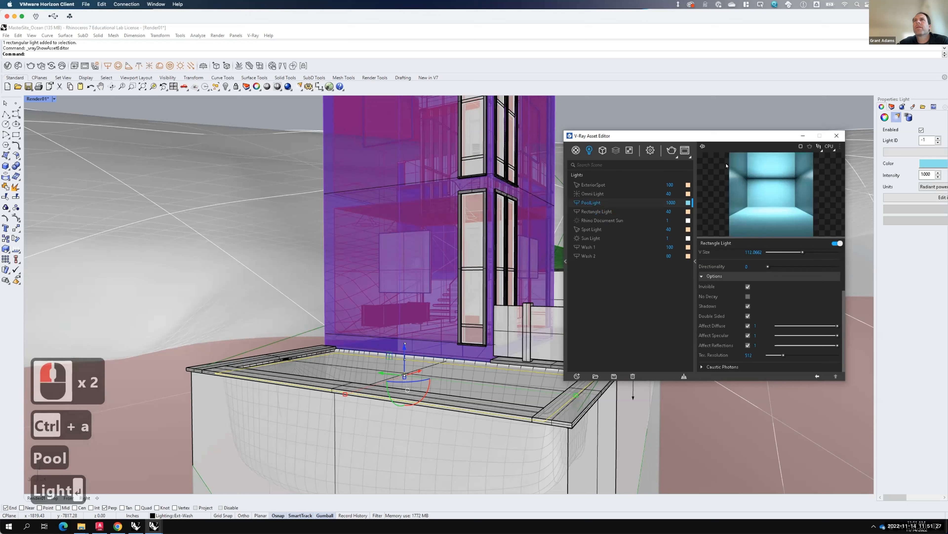
{"action": "left_click", "coordinate": [837, 135]}
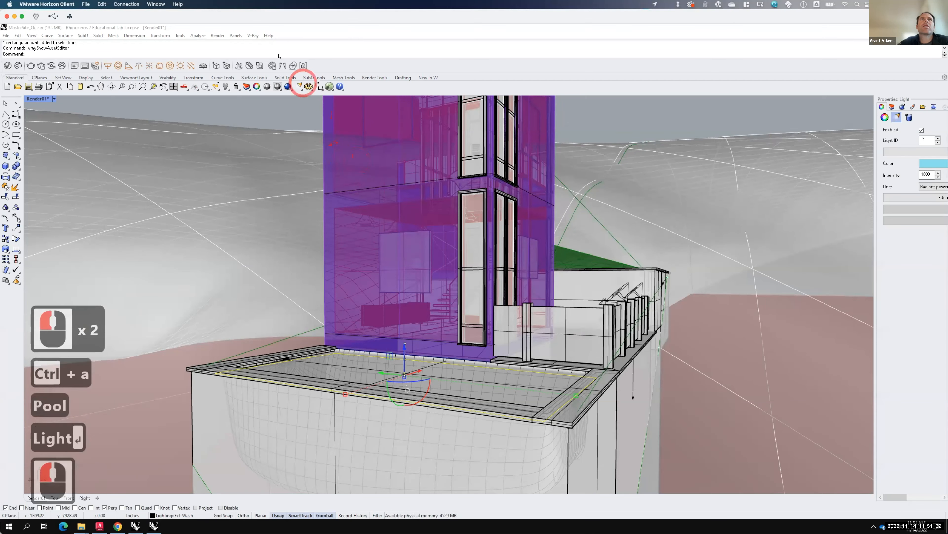
- Run a V-Ray test render of the Render01 view to check the pool light at intensity 1000, and close the Frame Buffer
{"action": "key", "text": "F15"}
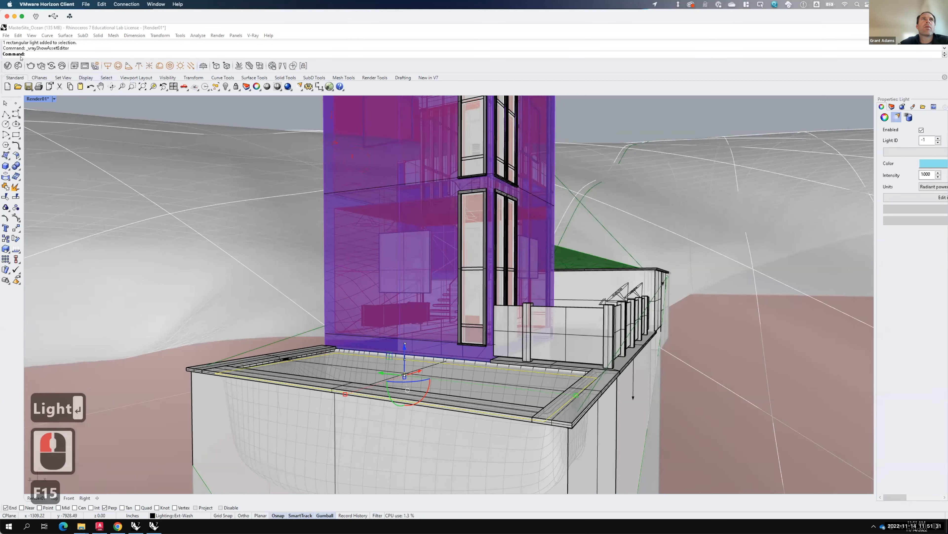
{"action": "left_click", "coordinate": [30, 65]}
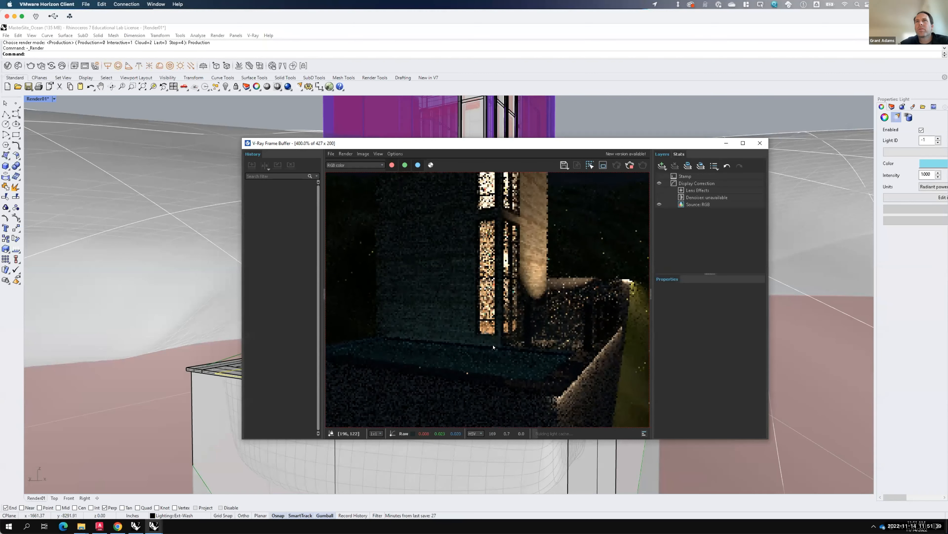
{"action": "left_click", "coordinate": [760, 143]}
- Raise the pool light's intensity to 3000
{"action": "left_click", "coordinate": [924, 174]}
{"action": "left_click", "coordinate": [925, 175]}
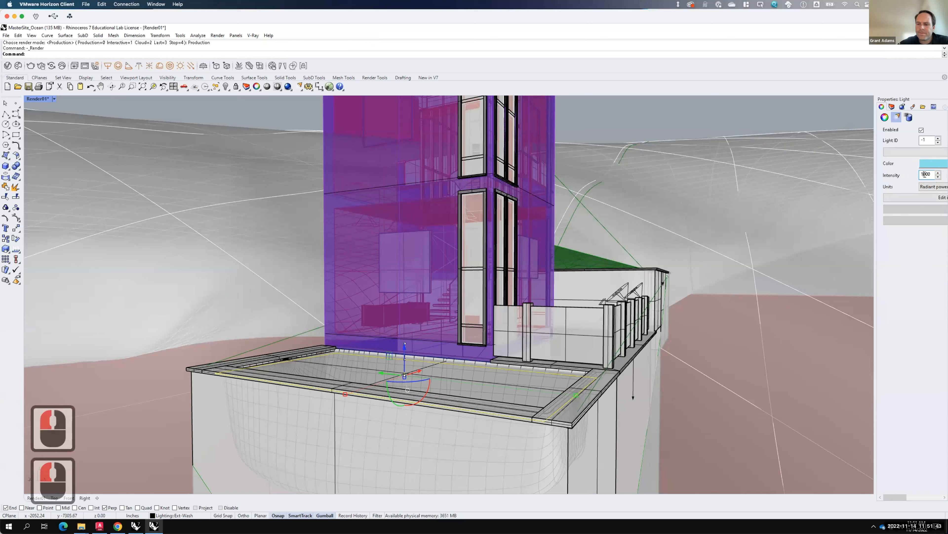
{"action": "key", "text": "BackSpace"}
{"action": "type", "text": "3"}
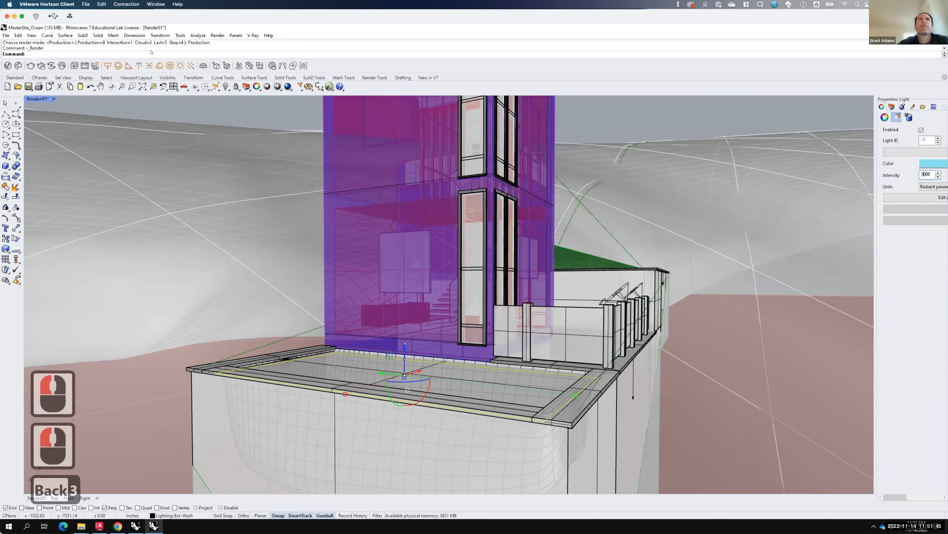
- Test render the Render01 view in V-Ray with the pool light at 3000, stop it, and close the Frame Buffer
{"action": "left_click", "coordinate": [30, 65]}
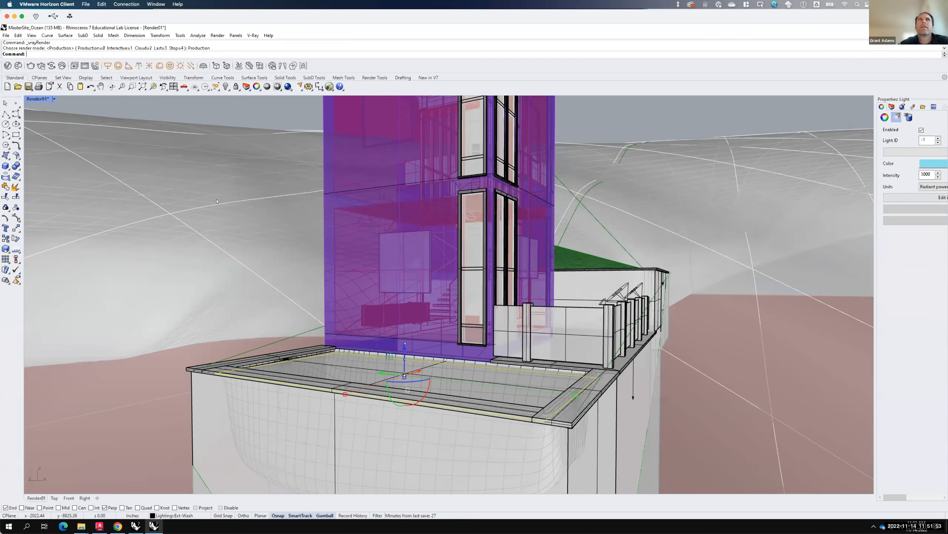
{"action": "left_click", "coordinate": [31, 66]}
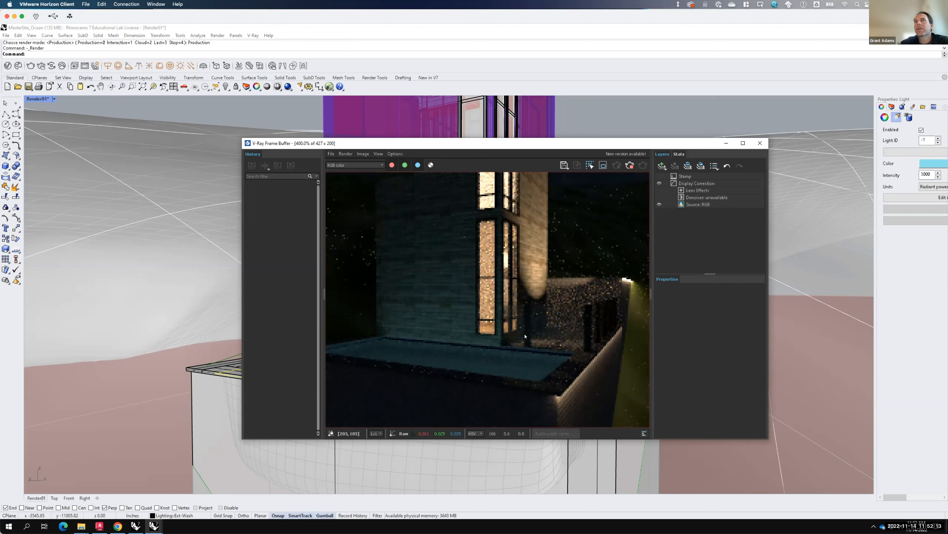
{"action": "left_click", "coordinate": [630, 166]}
{"action": "left_click", "coordinate": [760, 142]}
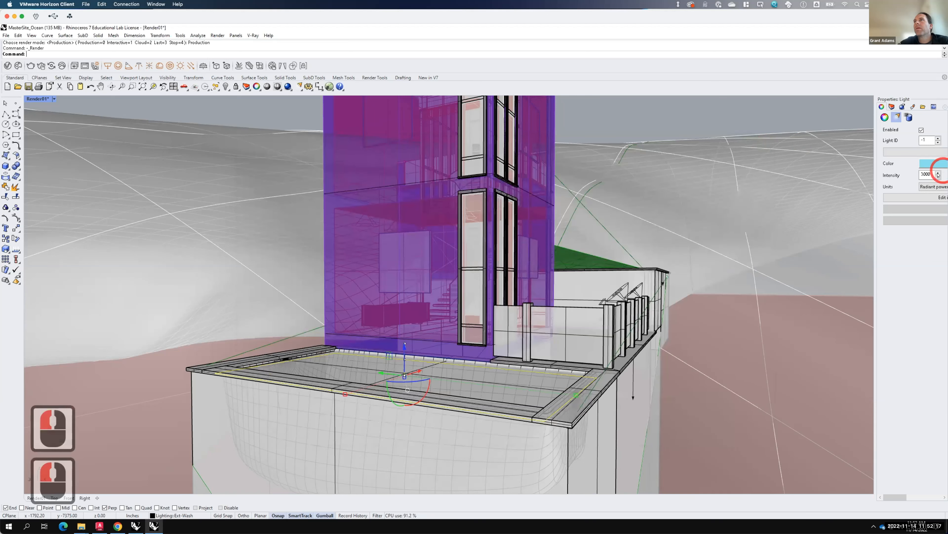
- Set the pool light's intensity to 5000
{"action": "left_click", "coordinate": [925, 174]}
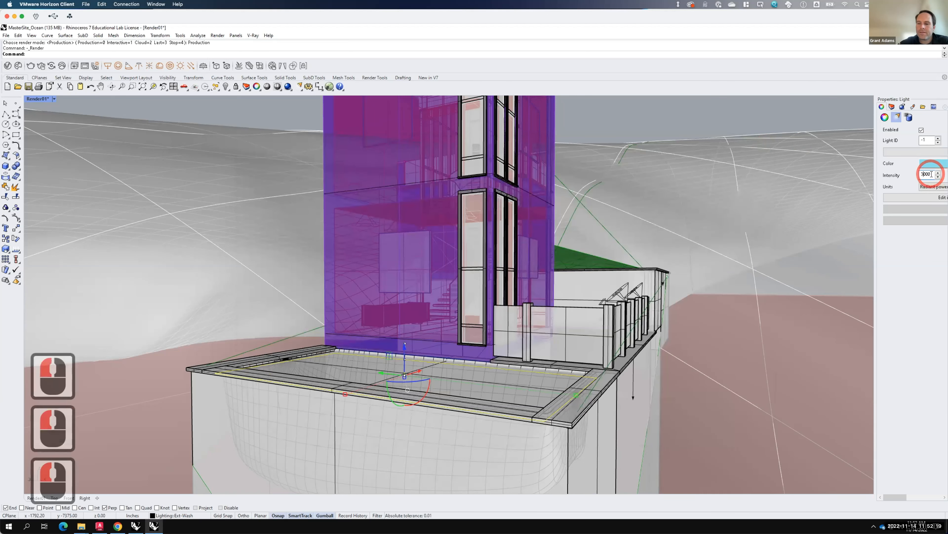
{"action": "key", "text": "BackSpace"}
{"action": "type", "text": "5"}
{"action": "key", "text": "Tab"}
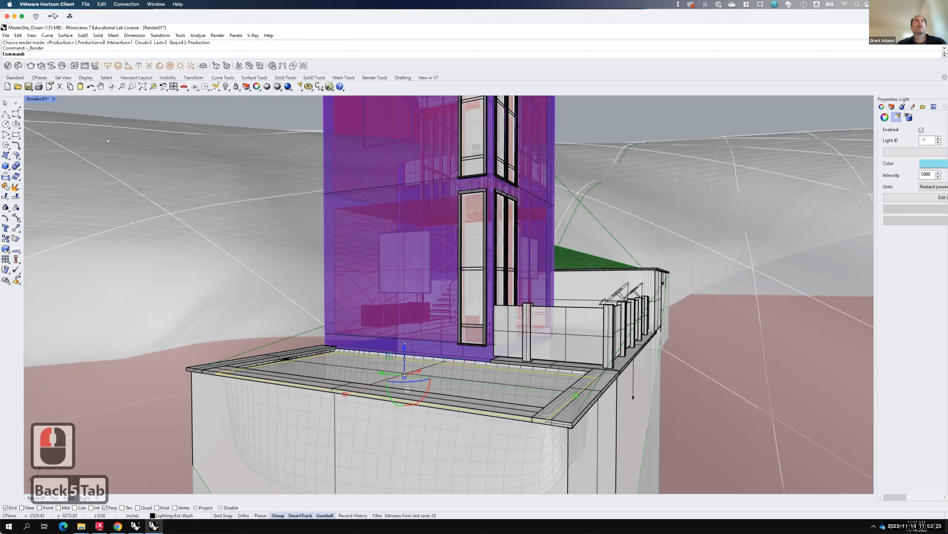
- Render the Render01 view in V-Ray to check the pool light at 5000, stop it, and close the Frame Buffer
{"action": "left_click", "coordinate": [31, 66]}
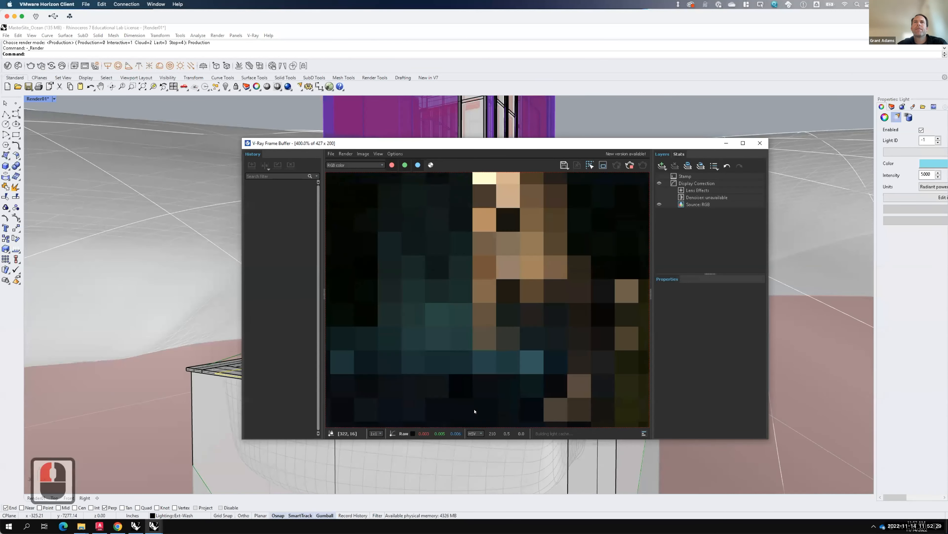
{"action": "key", "text": "F15"}
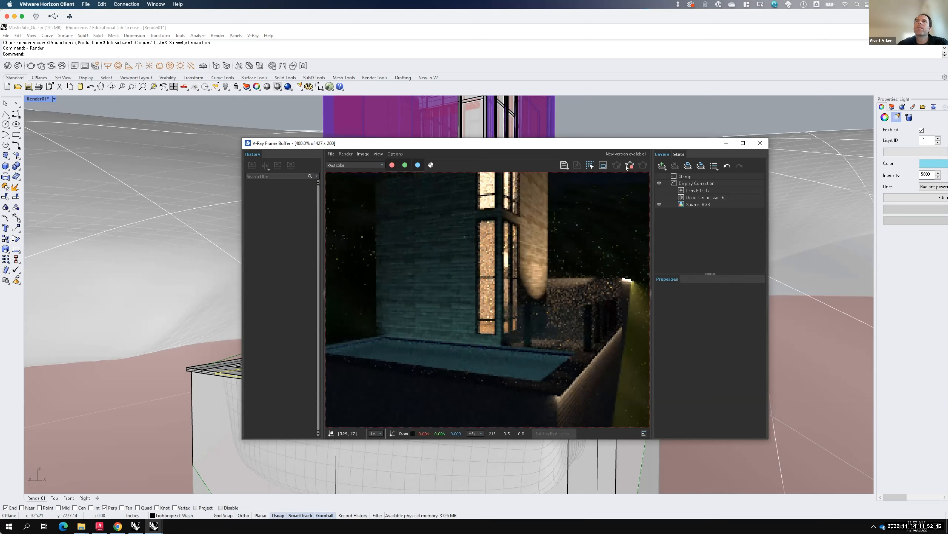
{"action": "left_click", "coordinate": [629, 166]}
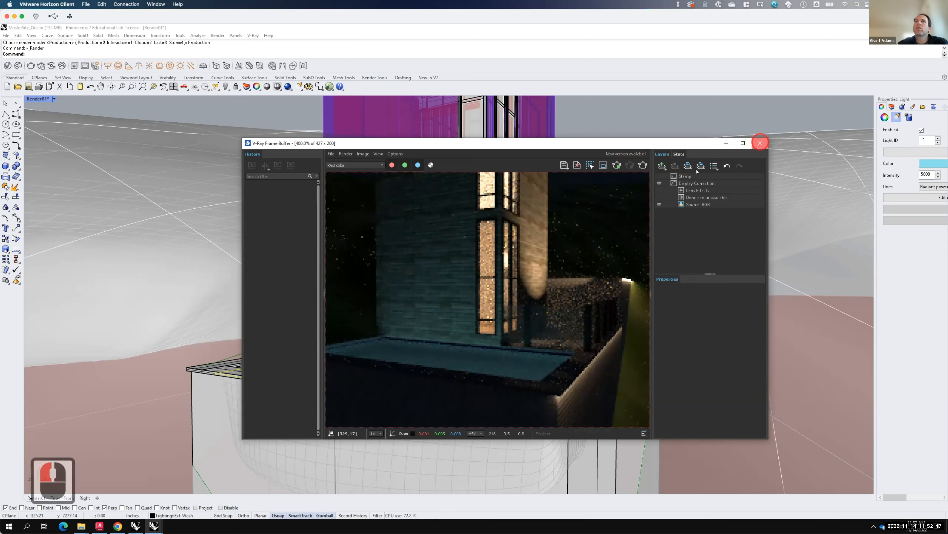
{"action": "left_click", "coordinate": [760, 143]}
- Reframe the perspective view to show the whole corner tower, the pool and the terrace railing
{"action": "scroll", "coordinate": [435, 285], "scroll_direction": "down", "scroll_amount": 2}
{"action": "right_click_drag", "start_coordinate": [435, 285], "coordinate": [410, 286]}
{"action": "type", "text": "pan"}
{"action": "key", "text": "Return"}
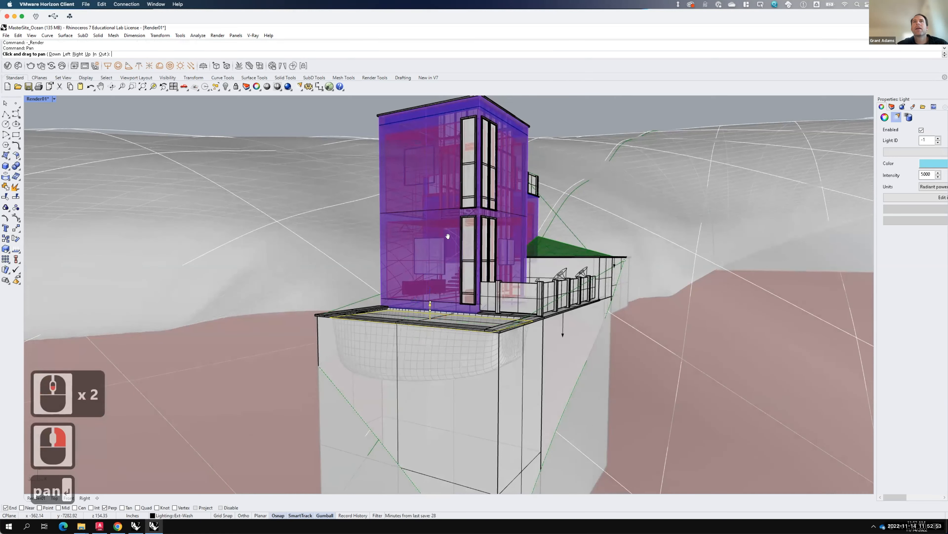
{"action": "left_click_drag", "start_coordinate": [448, 253], "coordinate": [438, 278]}
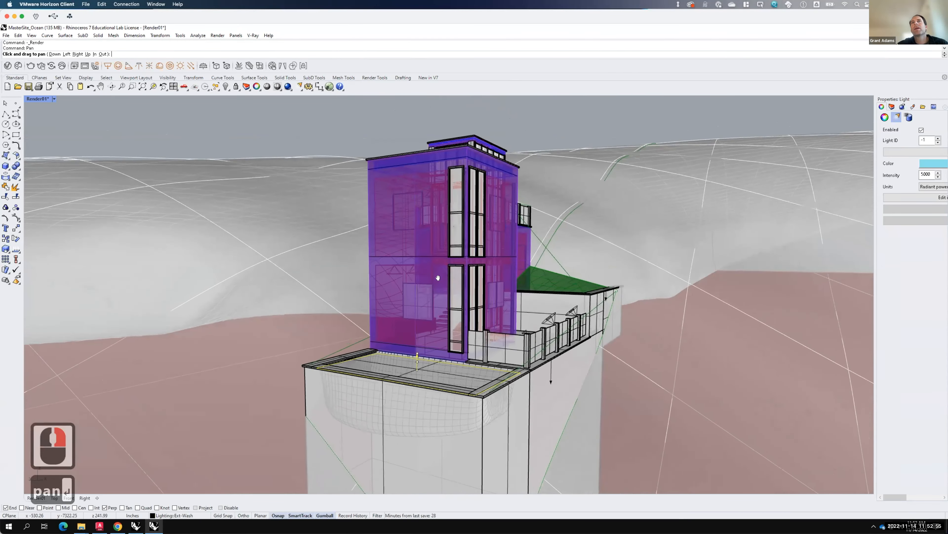
{"action": "scroll", "coordinate": [428, 259], "scroll_direction": "up", "scroll_amount": 3}
{"action": "right_click_drag", "start_coordinate": [429, 258], "coordinate": [420, 256]}
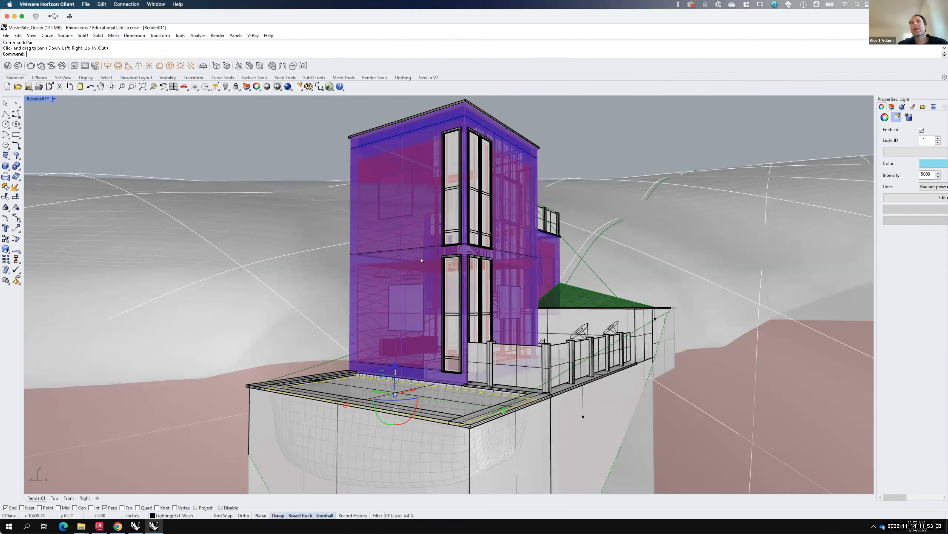
{"action": "right_click", "coordinate": [422, 260]}
- Save the current viewport as a named view called Render02, and close the Named Views window
{"action": "left_click", "coordinate": [54, 100]}
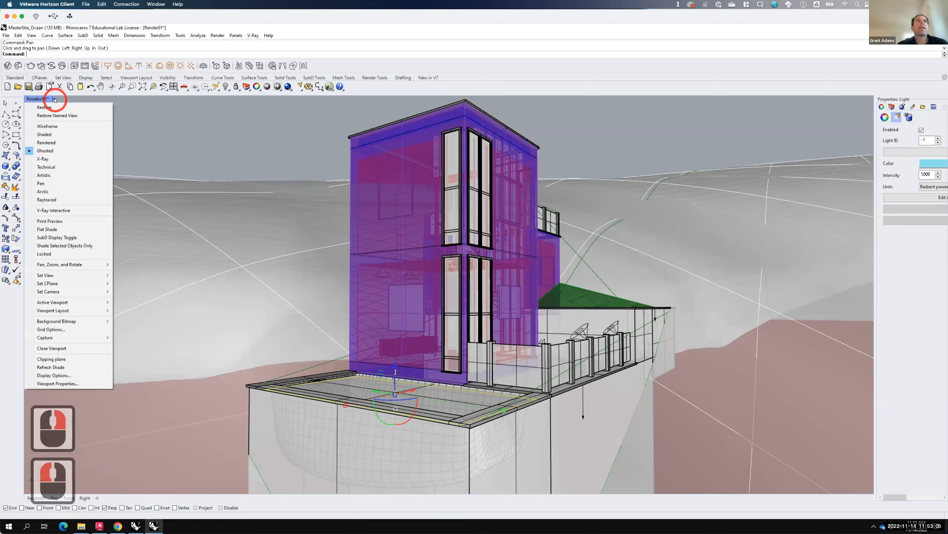
{"action": "mouse_move", "coordinate": [75, 275]}
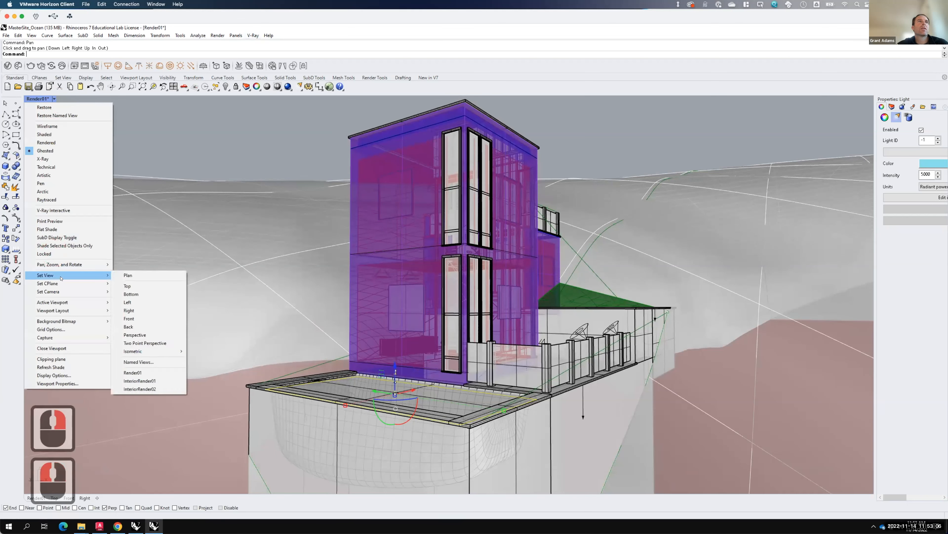
{"action": "left_click", "coordinate": [138, 363]}
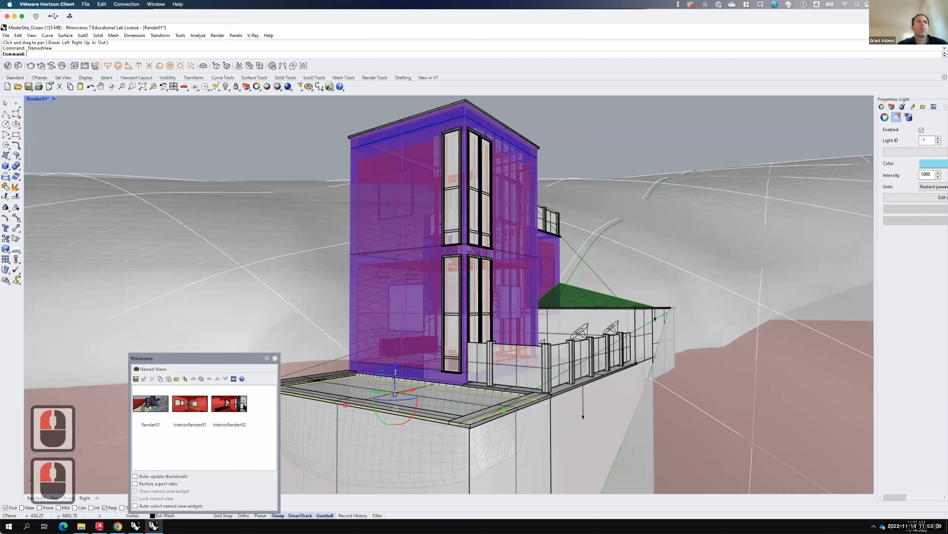
{"action": "left_click", "coordinate": [136, 379]}
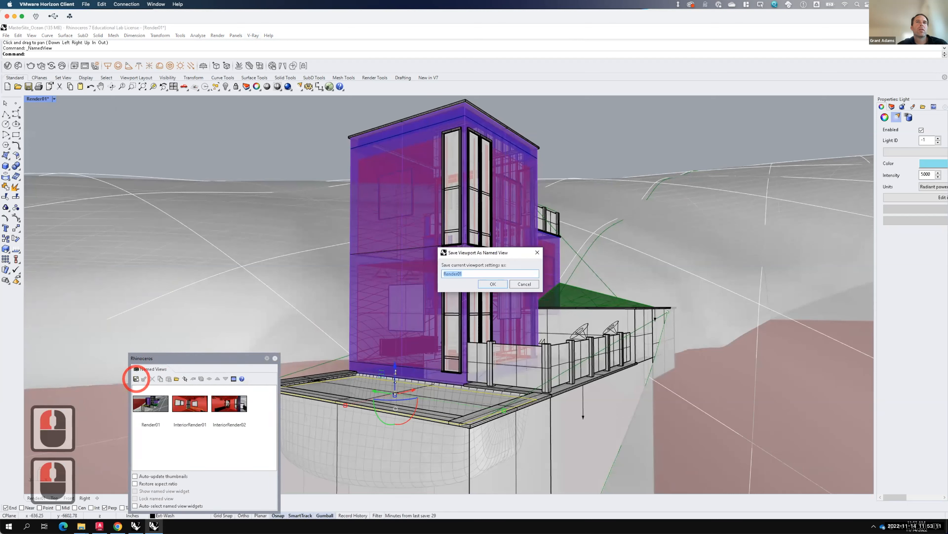
{"action": "type", "text": "Render02"}
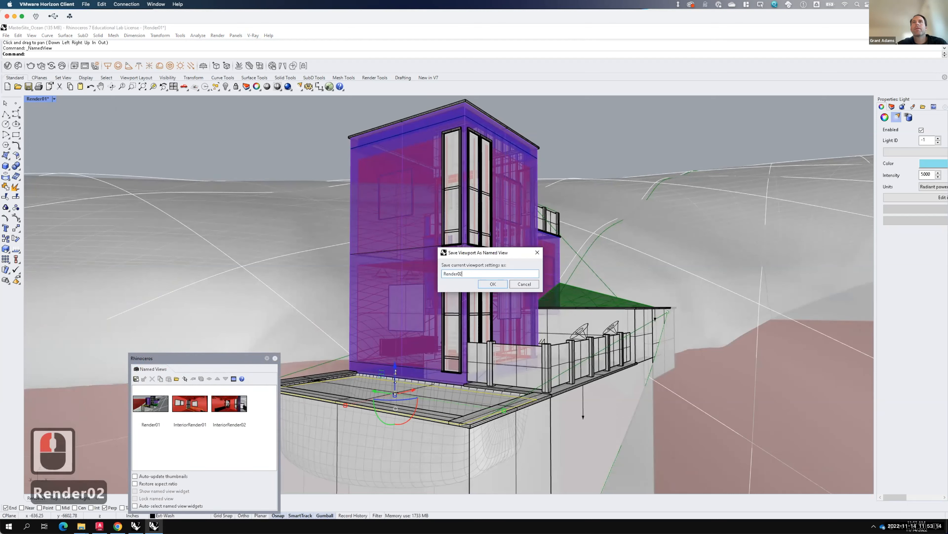
{"action": "key", "text": "Return"}
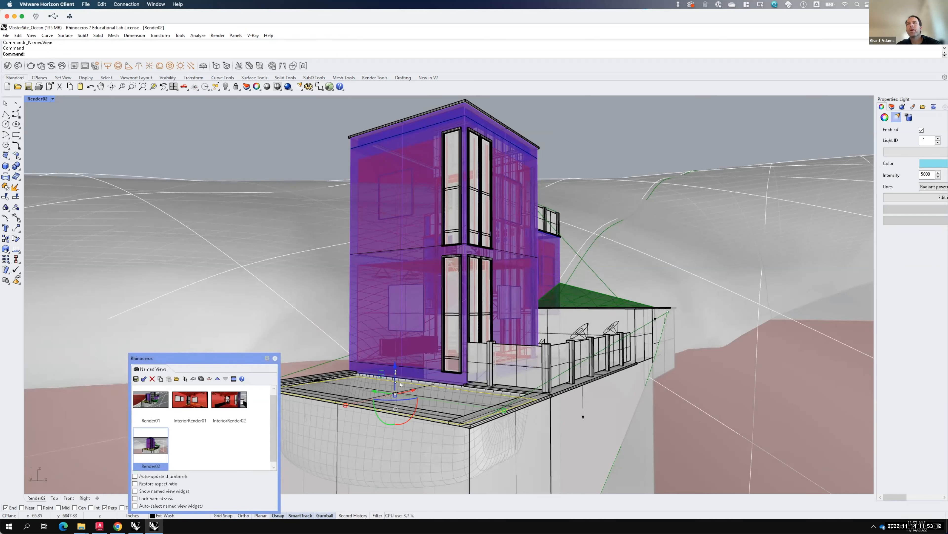
{"action": "left_click", "coordinate": [275, 358]}
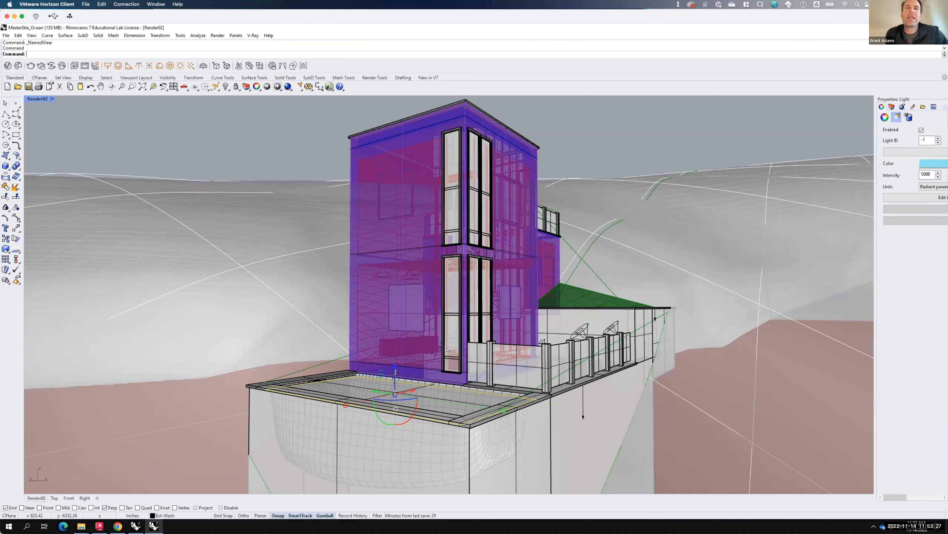
{"action": "key", "text": "F15"}
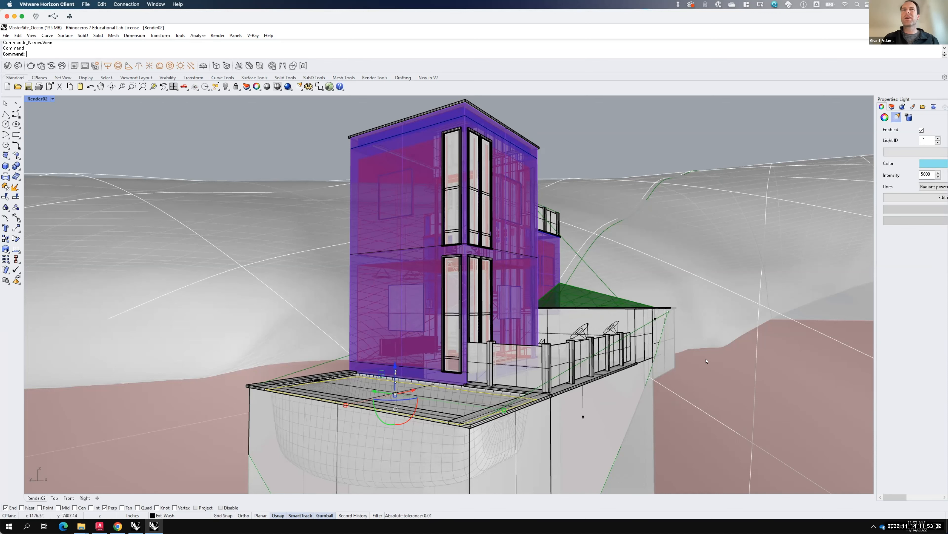
{"action": "right_click_drag", "start_coordinate": [706, 361], "coordinate": [558, 336]}
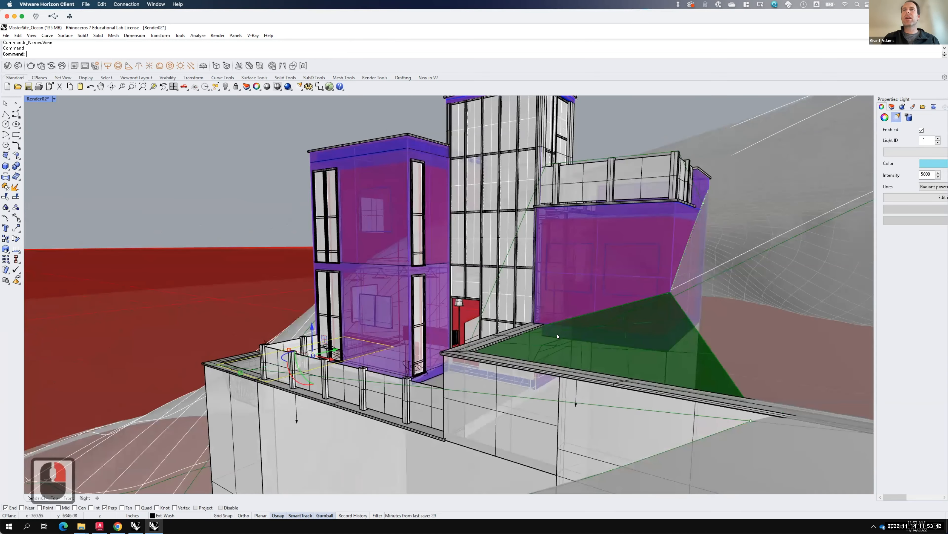
{"action": "left_click", "coordinate": [612, 336]}
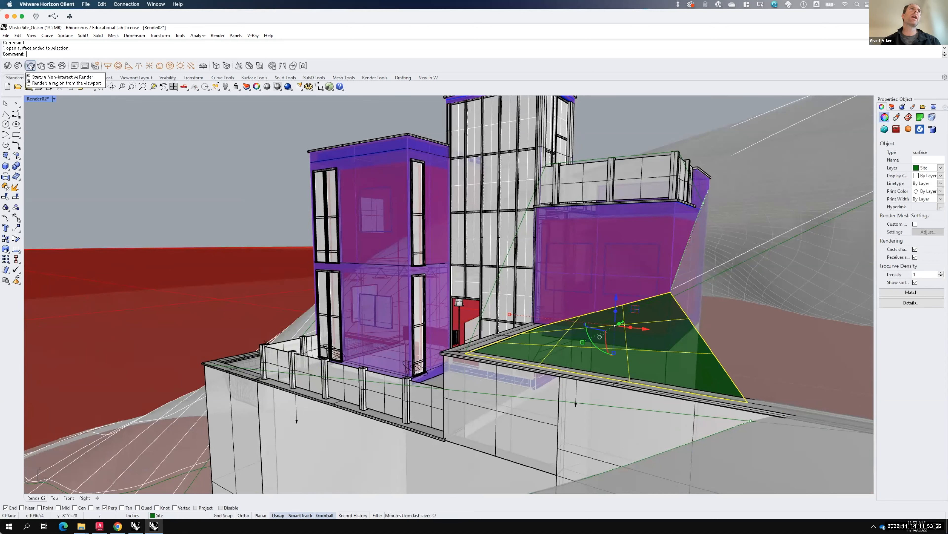
- Save the current V-Ray render settings over the existing file Night Render 2 Settings.vropt
{"action": "left_click", "coordinate": [8, 66]}
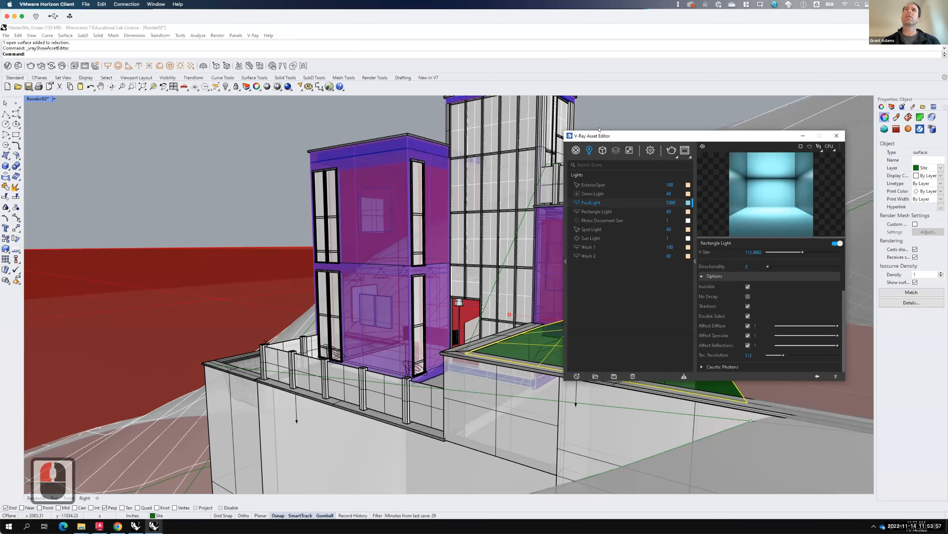
{"action": "left_click_drag", "start_coordinate": [609, 136], "coordinate": [415, 141]}
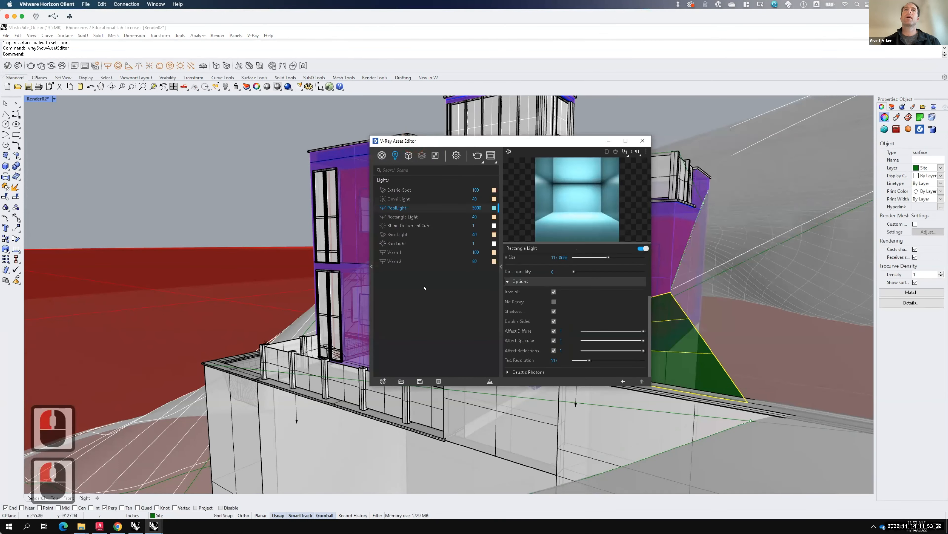
{"action": "left_click", "coordinate": [456, 155]}
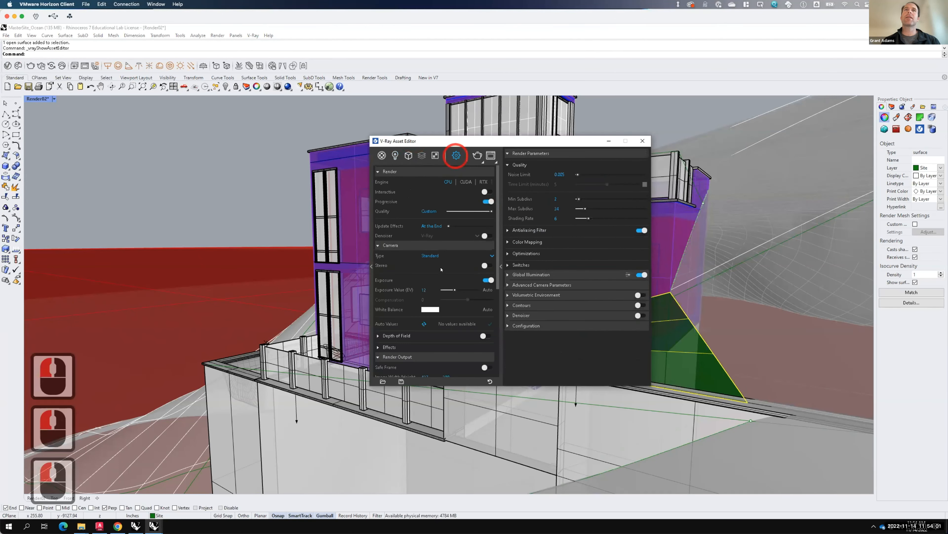
{"action": "left_click", "coordinate": [401, 381]}
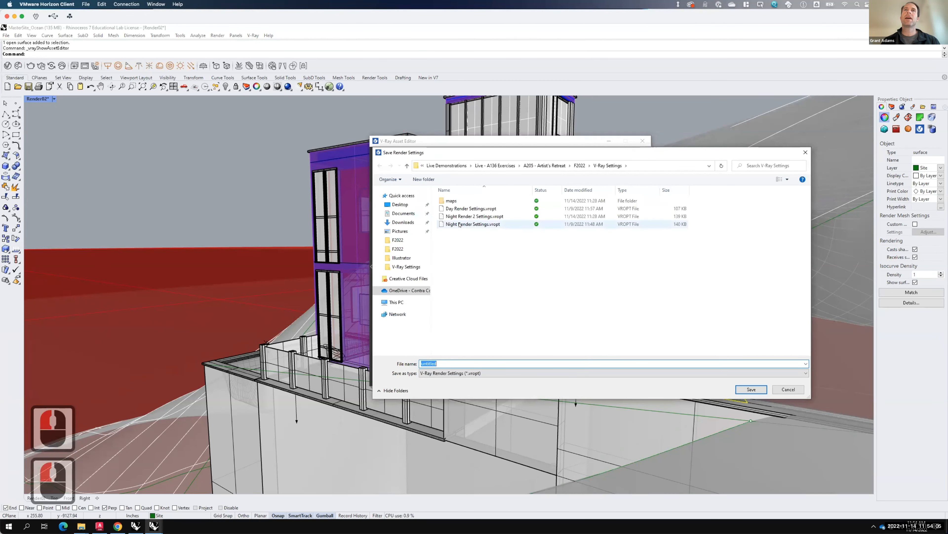
{"action": "left_click", "coordinate": [464, 216]}
{"action": "left_click", "coordinate": [750, 389]}
{"action": "left_click", "coordinate": [495, 277]}
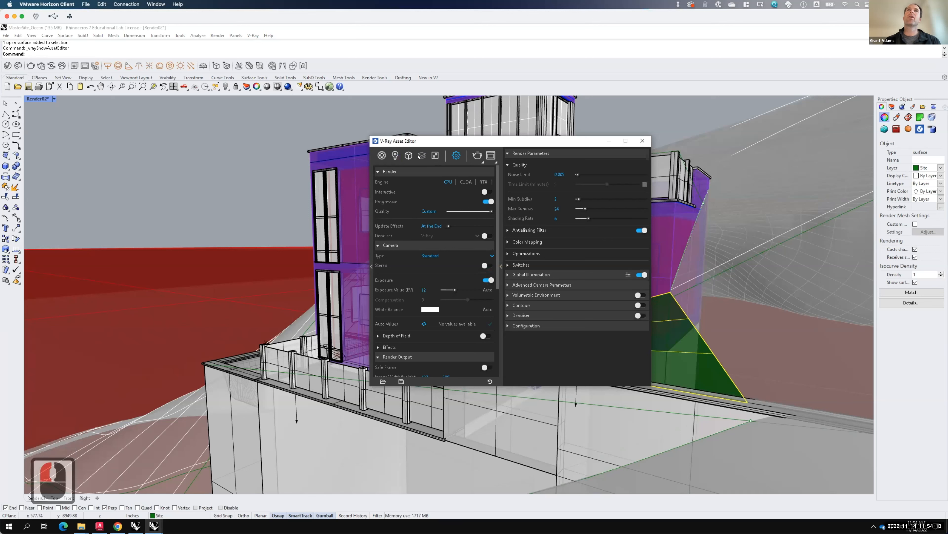
- Load the V-Ray render settings from Day Render Settings.vropt, and turn on the Sun layer
{"action": "left_click", "coordinate": [383, 381]}
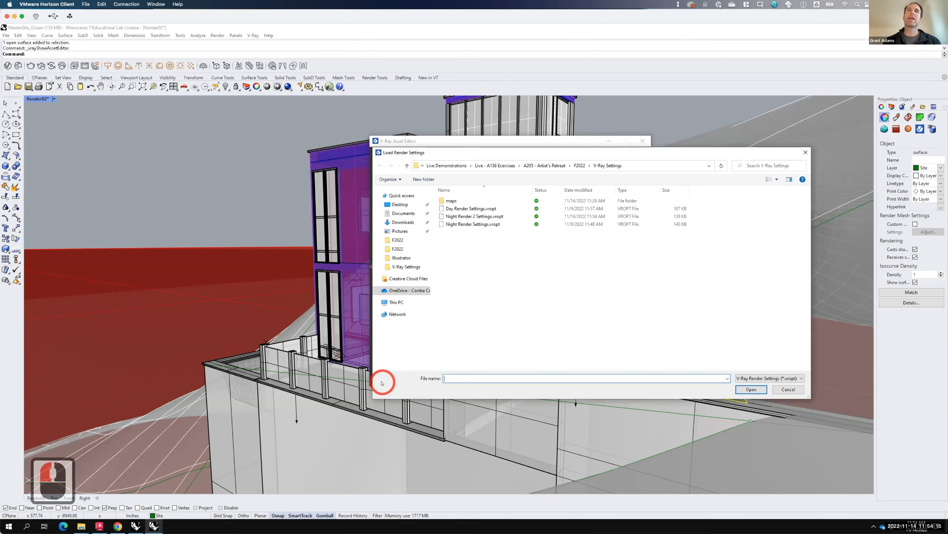
{"action": "left_click", "coordinate": [493, 209]}
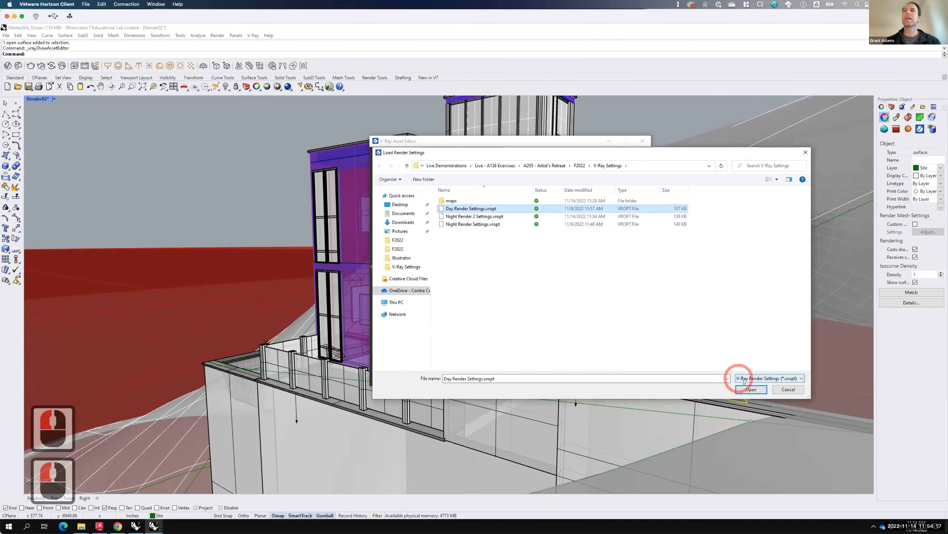
{"action": "left_click", "coordinate": [751, 389]}
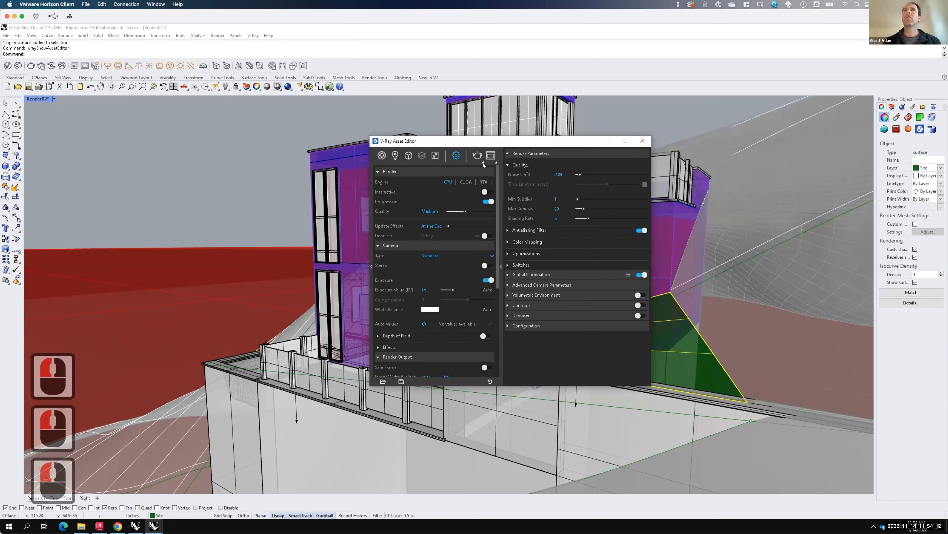
{"action": "left_click", "coordinate": [643, 140]}
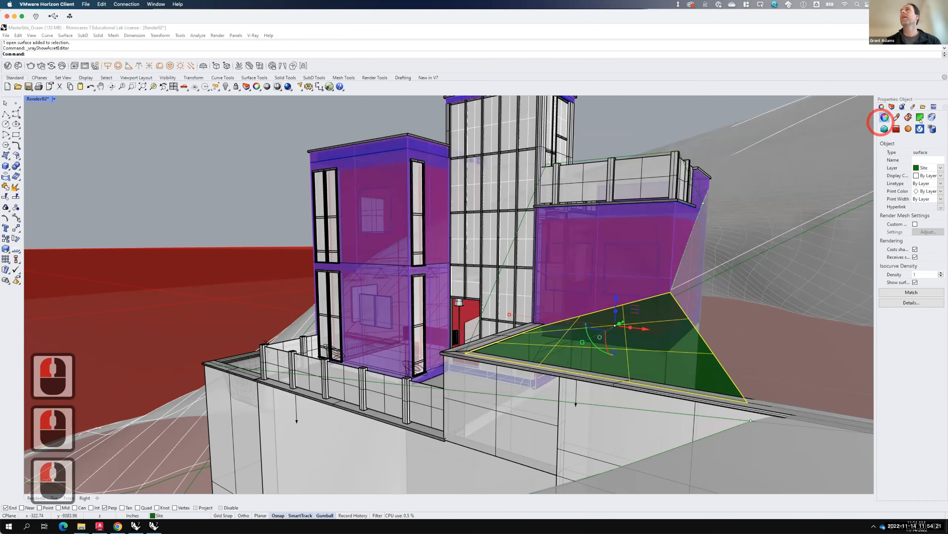
{"action": "left_click", "coordinate": [892, 107]}
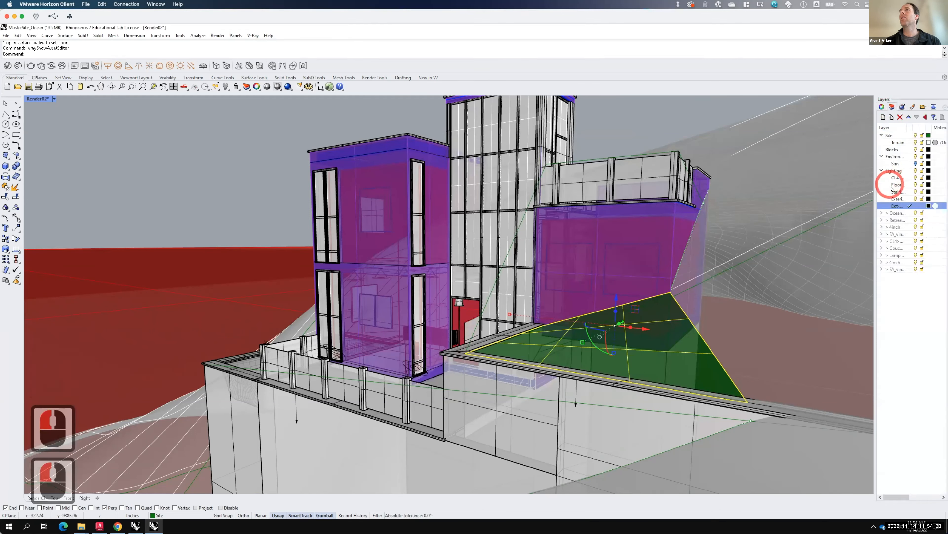
{"action": "left_click", "coordinate": [914, 164]}
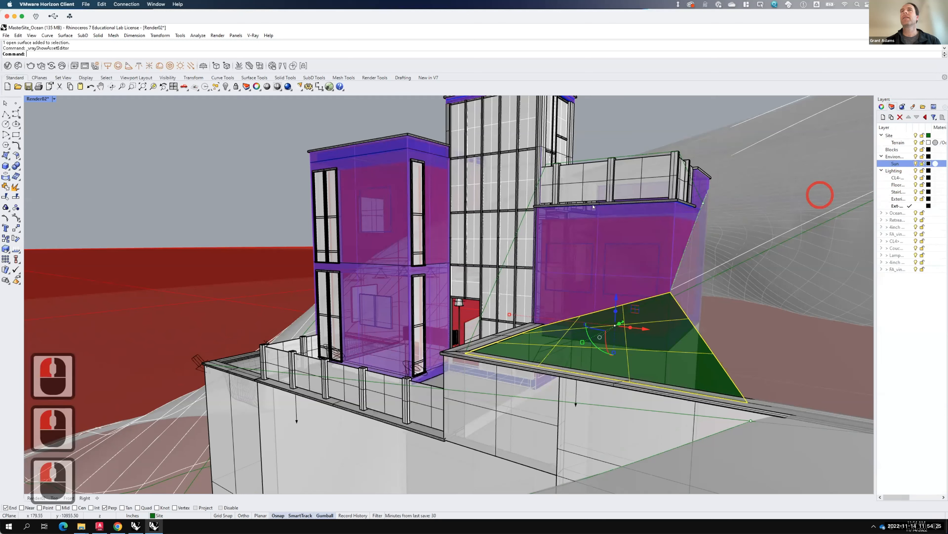
- Restore the saved view Render02 to check it, and switch the viewport back to Render01
{"action": "left_click", "coordinate": [54, 98]}
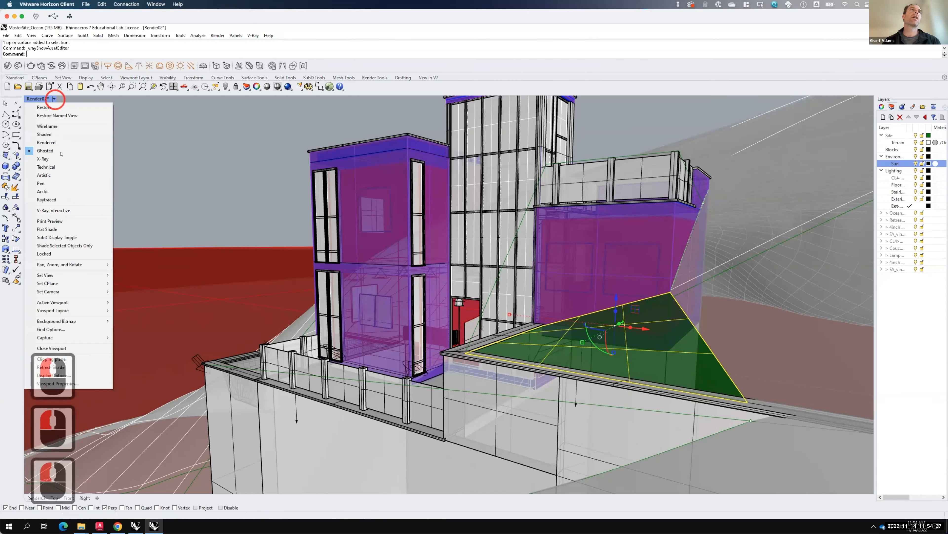
{"action": "mouse_move", "coordinate": [72, 273]}
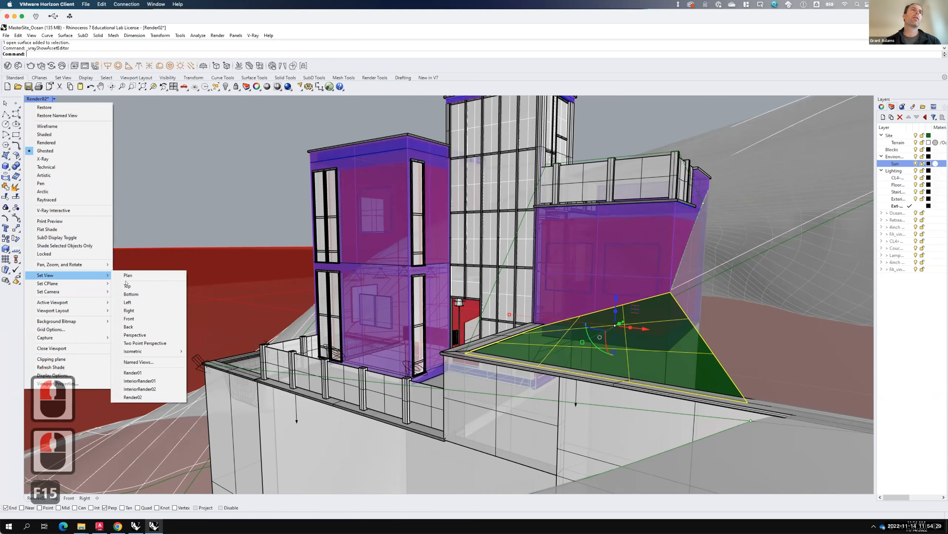
{"action": "left_click", "coordinate": [175, 396]}
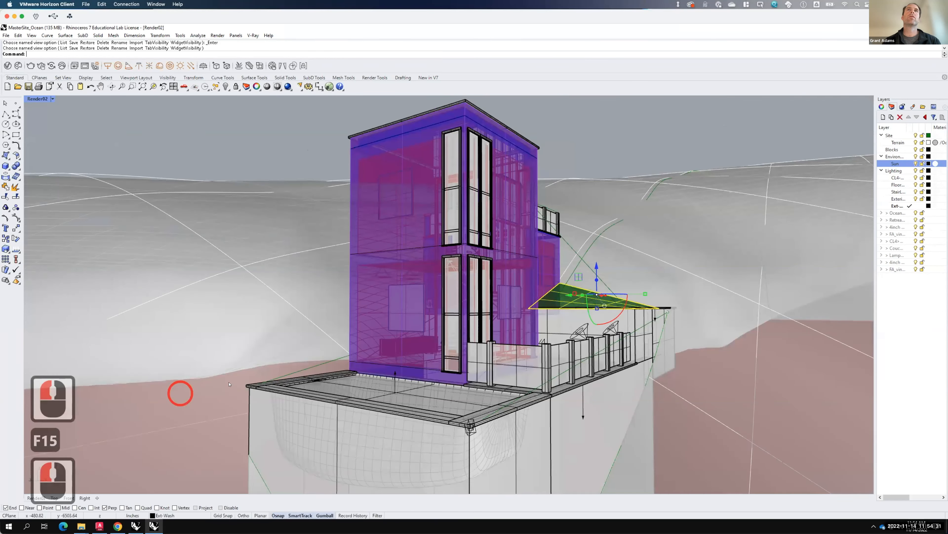
{"action": "left_click", "coordinate": [52, 99]}
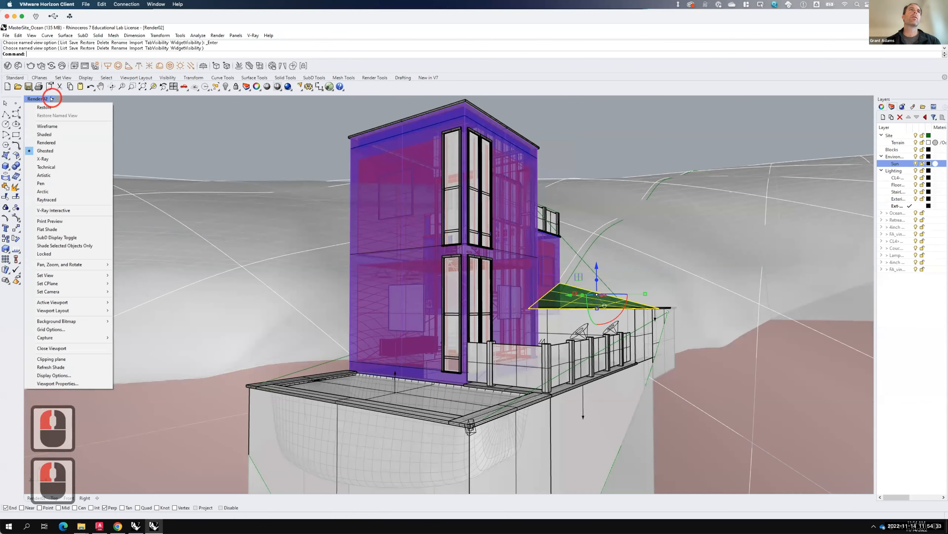
{"action": "mouse_move", "coordinate": [60, 276]}
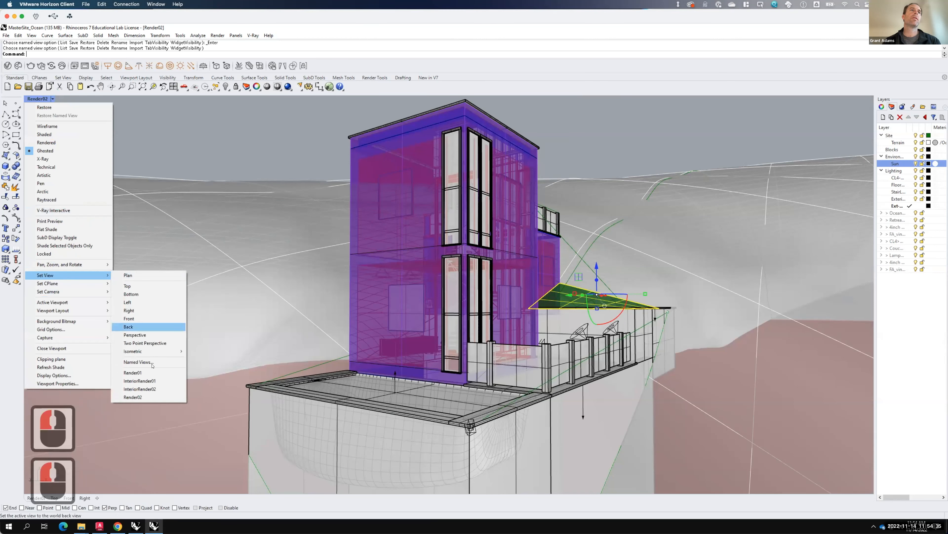
{"action": "left_click", "coordinate": [152, 373]}
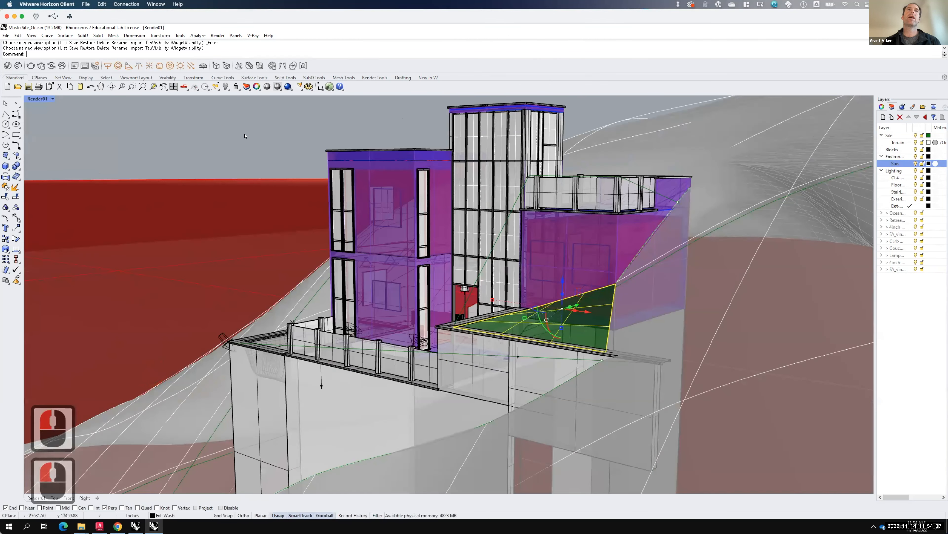
- Render the Render01 view in V-Ray with the day settings, stop it early, and close the Frame Buffer
{"action": "left_click", "coordinate": [31, 66]}
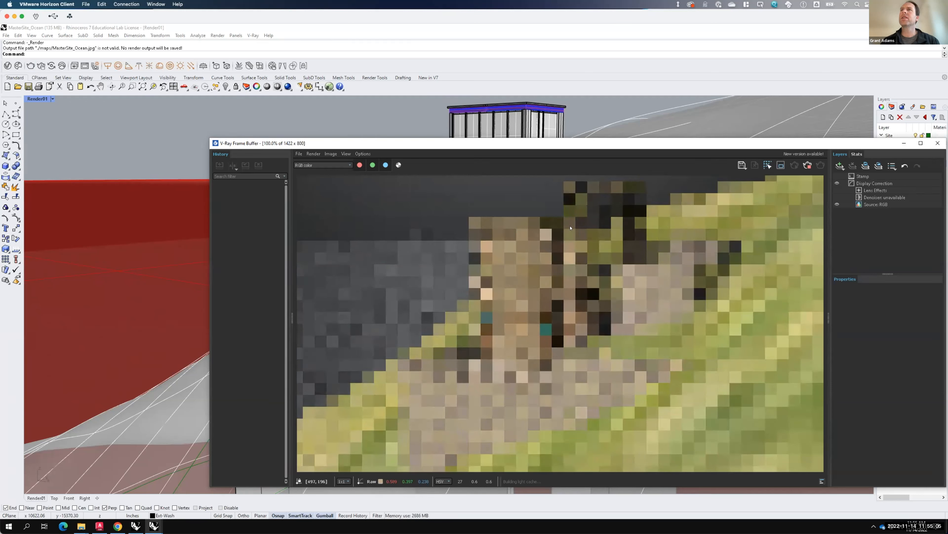
{"action": "scroll", "coordinate": [608, 266], "scroll_direction": "down", "scroll_amount": 1}
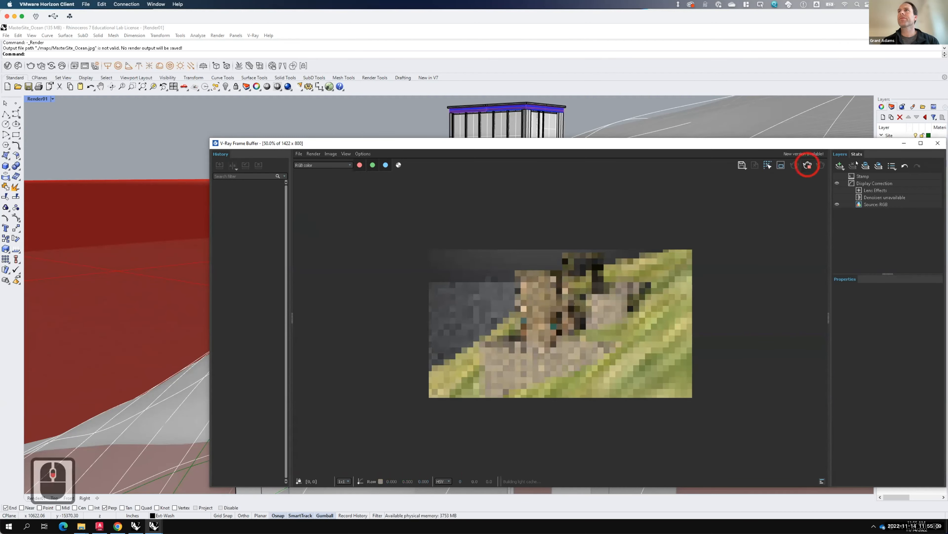
{"action": "left_click", "coordinate": [807, 164]}
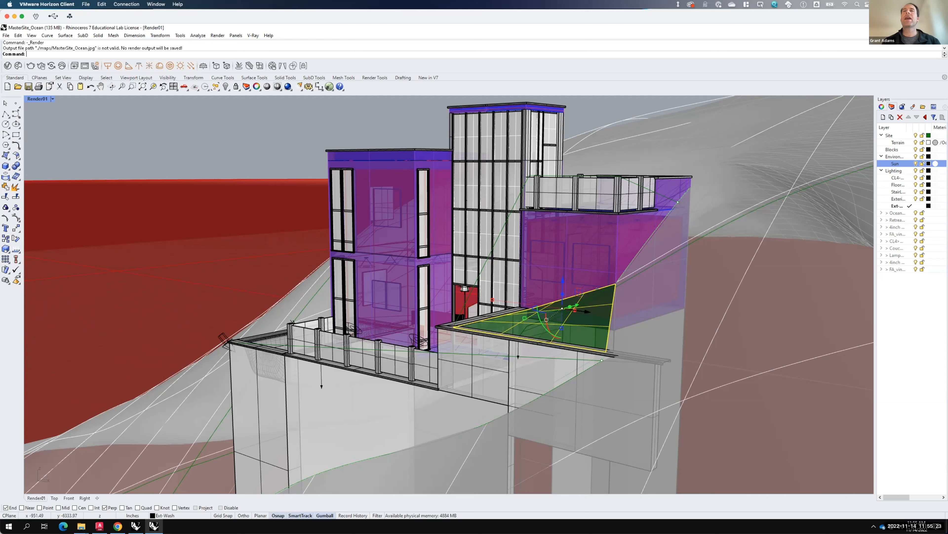
{"action": "left_click", "coordinate": [720, 203], "text": "shift"}
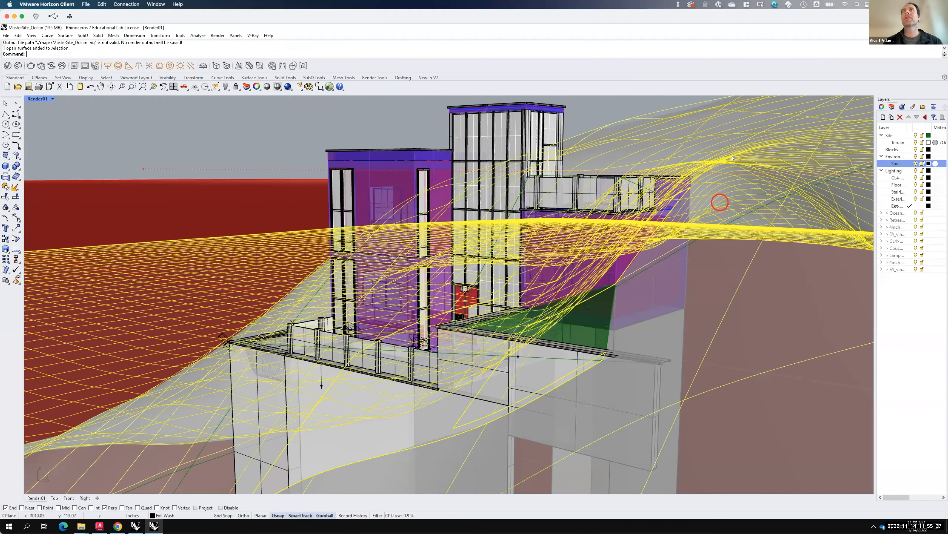
{"action": "left_click", "coordinate": [272, 141]}
{"action": "left_click", "coordinate": [524, 318]}
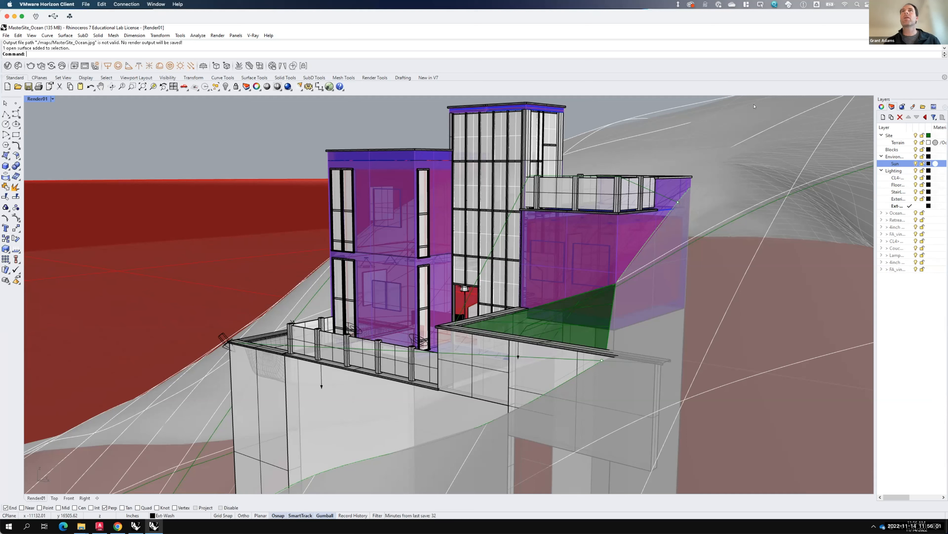
- Set the Render01 viewport camera's lens length to 28
{"action": "left_click", "coordinate": [883, 107]}
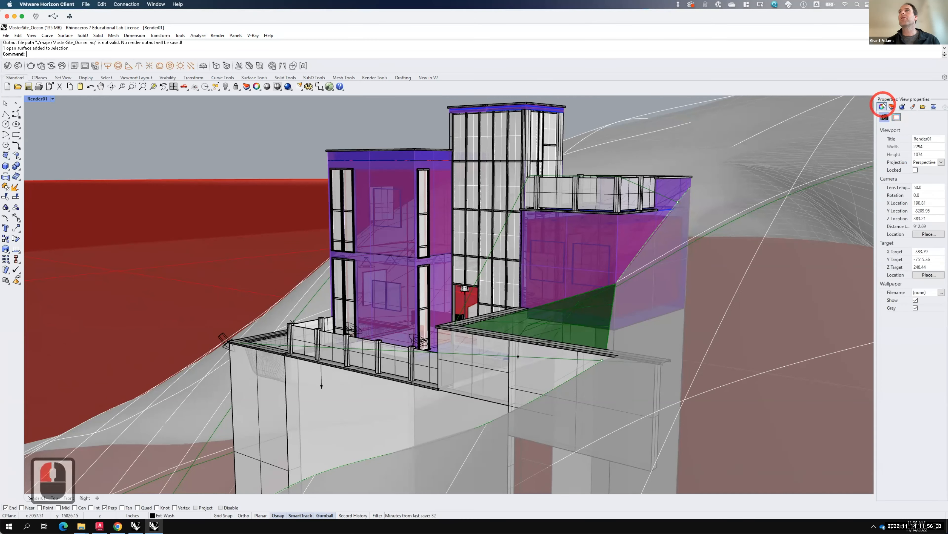
{"action": "left_click", "coordinate": [933, 188]}
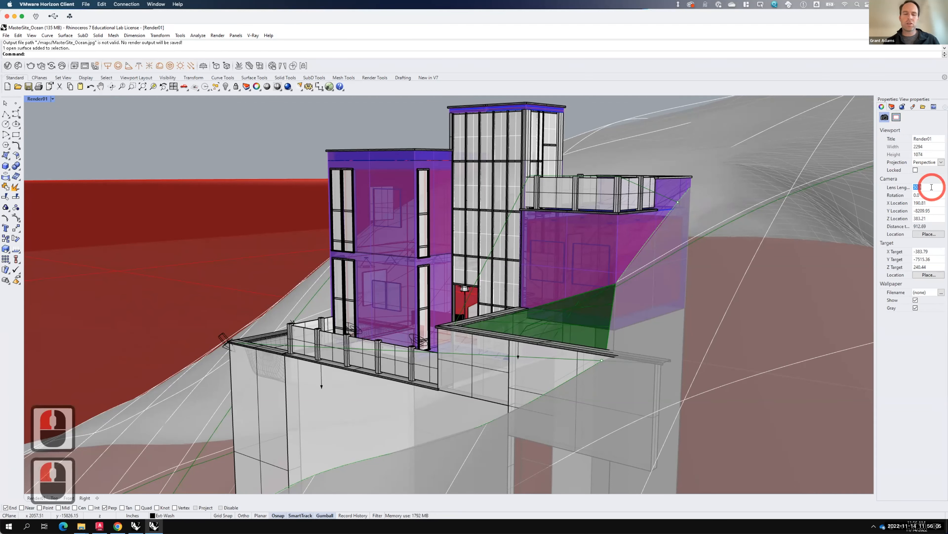
{"action": "key", "text": "Tab"}
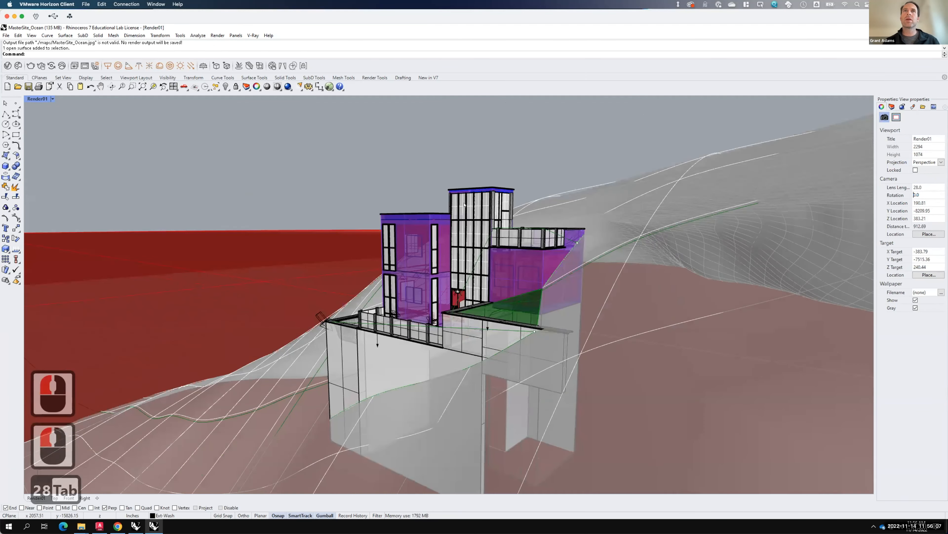
- Move the wider-angle camera closer to the building and pan to frame the two-storey corner block and the whole glazed stair tower
{"action": "scroll", "coordinate": [406, 251], "scroll_direction": "up", "scroll_amount": 6}
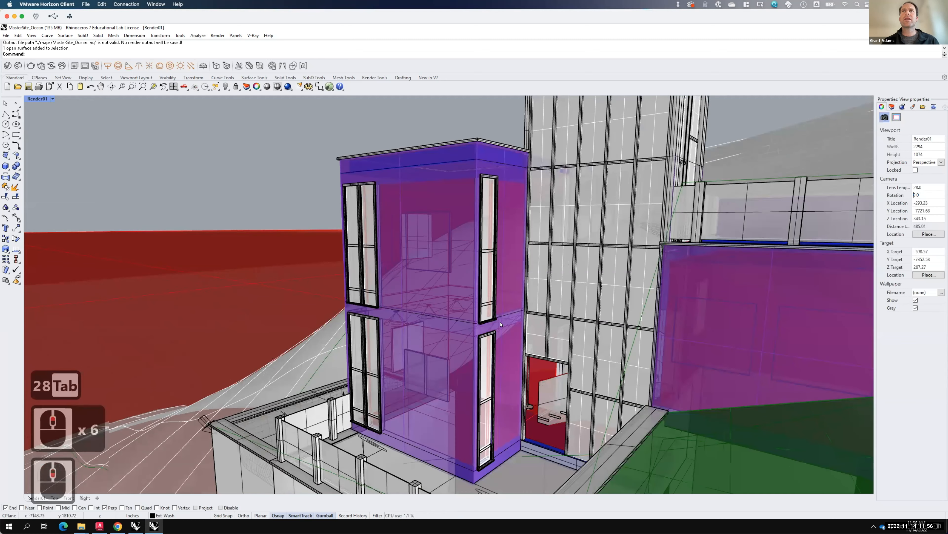
{"action": "scroll", "coordinate": [501, 324], "scroll_direction": "down", "scroll_amount": 4}
{"action": "scroll", "coordinate": [512, 339], "scroll_direction": "up", "scroll_amount": 2}
{"action": "right_click_drag", "start_coordinate": [511, 344], "coordinate": [506, 317]}
{"action": "type", "text": "pan"}
{"action": "key", "text": "Return"}
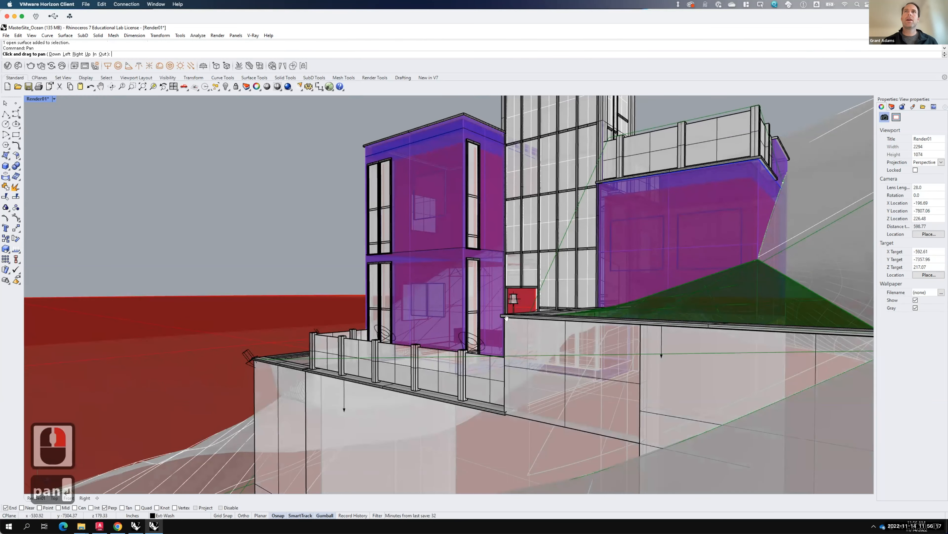
{"action": "left_click_drag", "start_coordinate": [555, 201], "coordinate": [623, 236]}
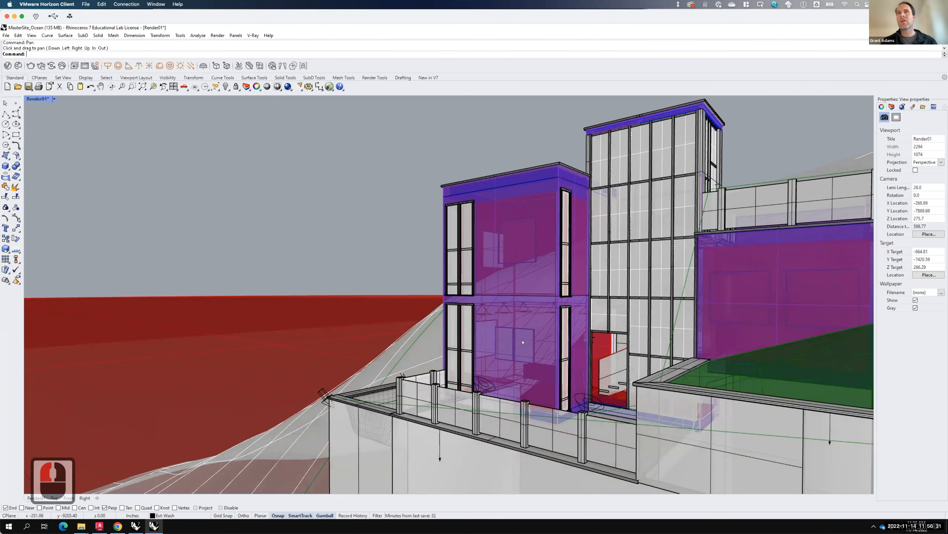
- Orbit slightly around the building and pan so the view looks along the green roof with both tower tops inside the frame
{"action": "right_click_drag", "start_coordinate": [642, 395], "coordinate": [621, 392]}
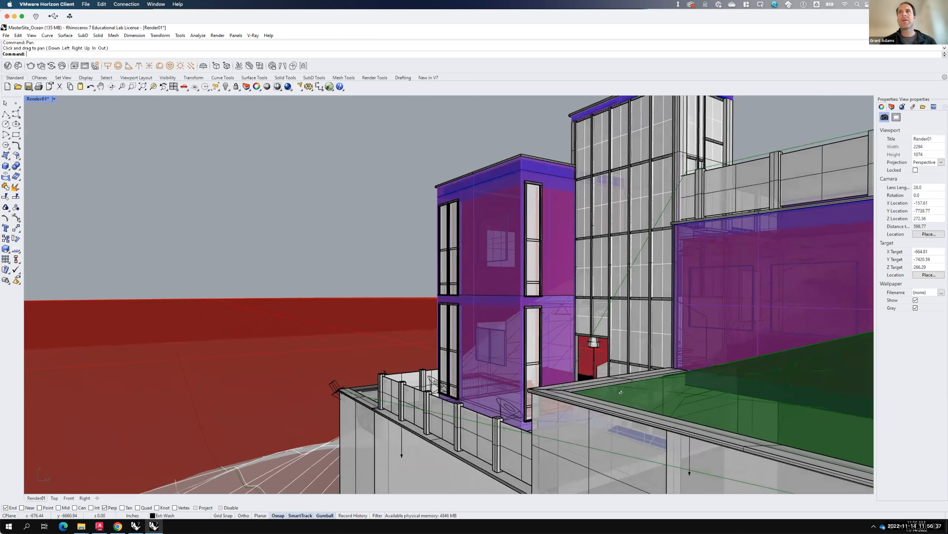
{"action": "type", "text": "pan"}
{"action": "key", "text": "Return"}
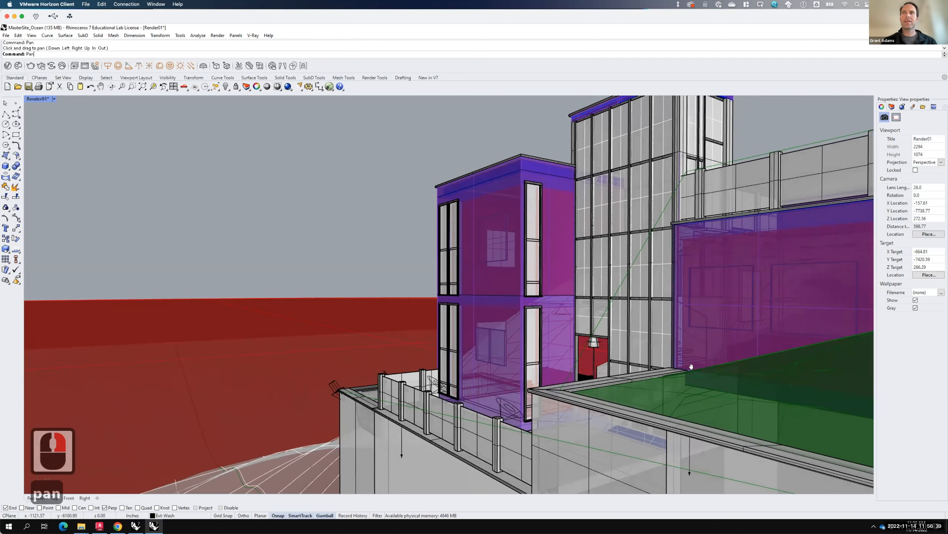
{"action": "key", "text": "Return"}
{"action": "mouse_move", "coordinate": [688, 364]}
{"action": "left_mouse_down"}
{"action": "mouse_move", "coordinate": [668, 368]}
{"action": "mouse_move", "coordinate": [679, 362]}
{"action": "mouse_move", "coordinate": [685, 371]}
{"action": "left_mouse_up"}
{"action": "right_click", "coordinate": [684, 371]}
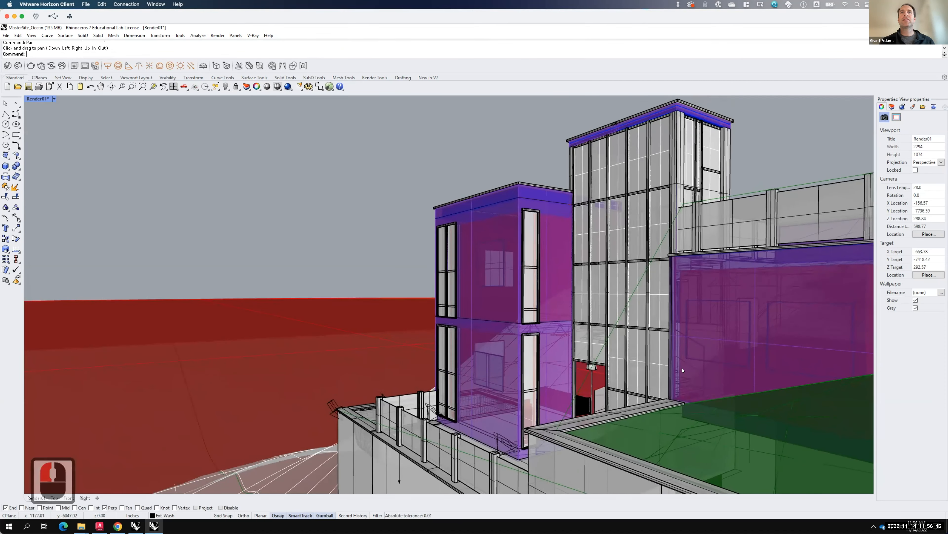
{"action": "key", "text": "Escape"}
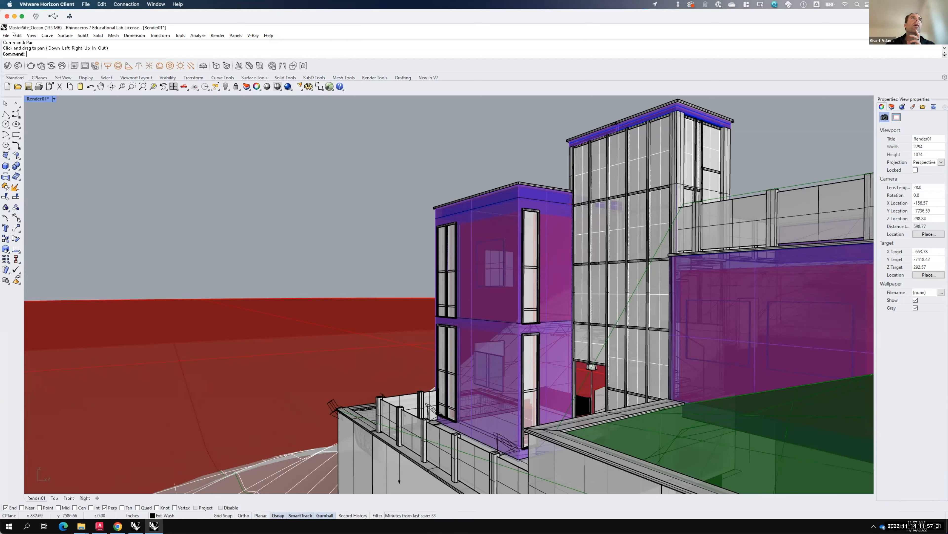
- Save the MasterSite_Ocean model and allow its support files to be embedded
{"action": "left_click", "coordinate": [6, 36]}
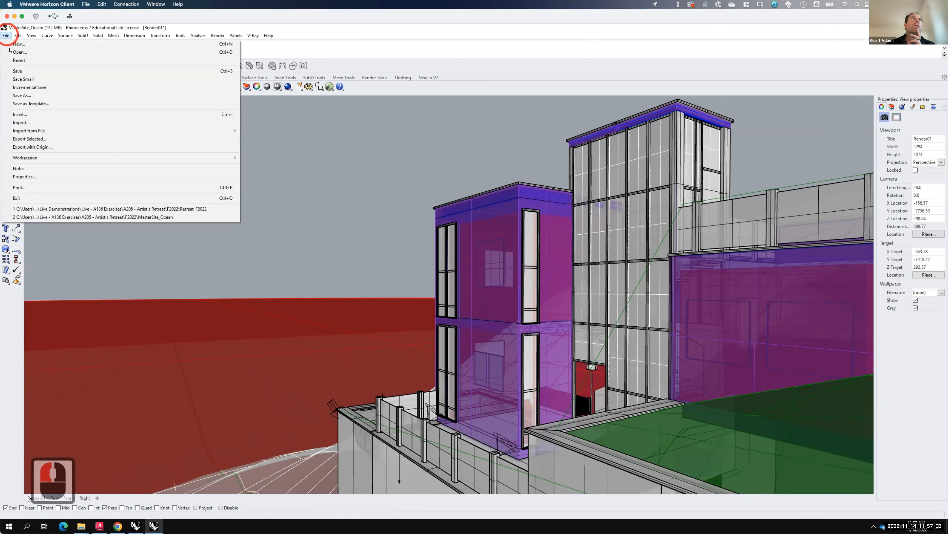
{"action": "left_click", "coordinate": [15, 71]}
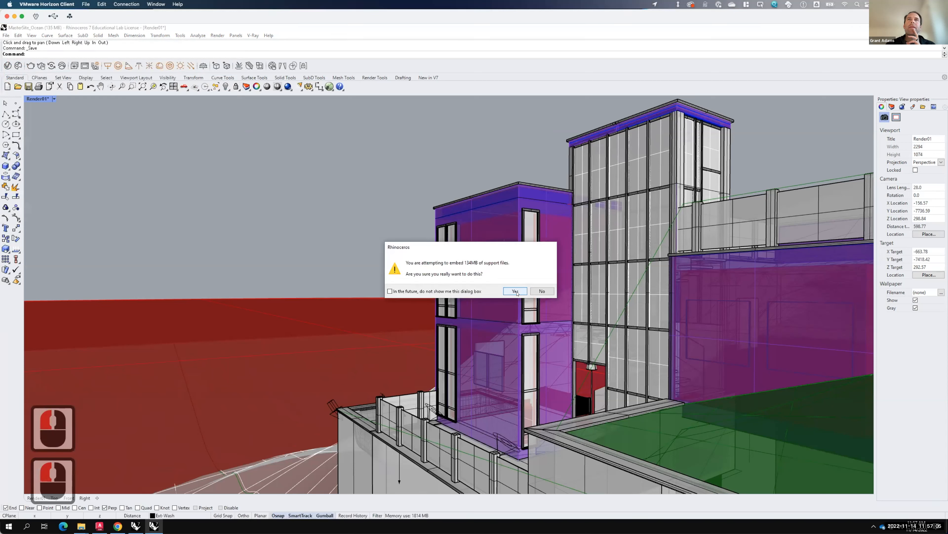
{"action": "left_click", "coordinate": [515, 291]}
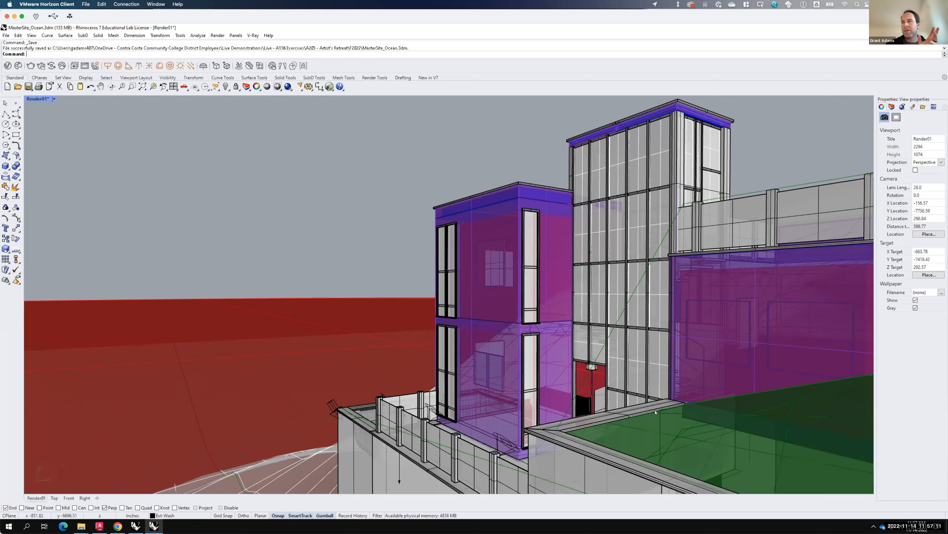
- Save a copy of the model as MasterSite_Ocean-GrassTest in the F2022 folder, with the support files embedded
{"action": "left_click", "coordinate": [6, 35]}
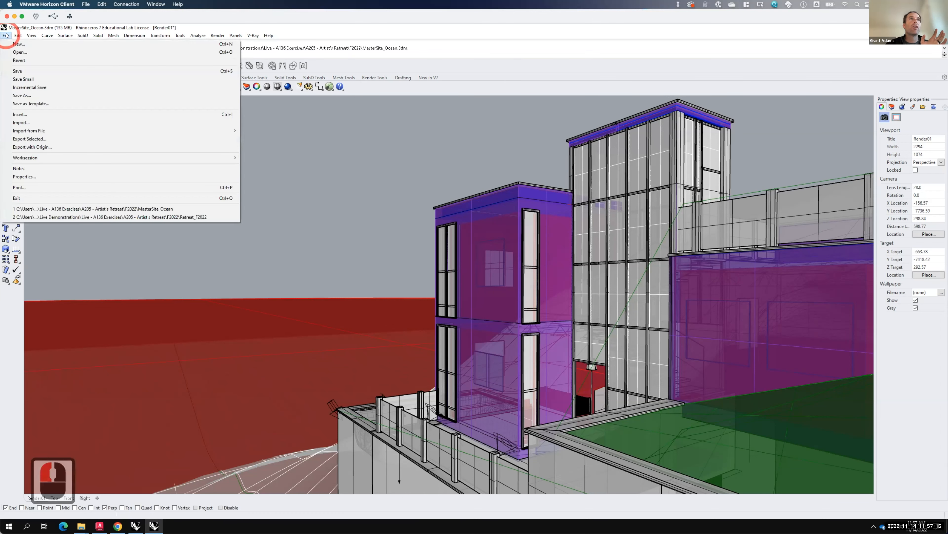
{"action": "left_click", "coordinate": [23, 95]}
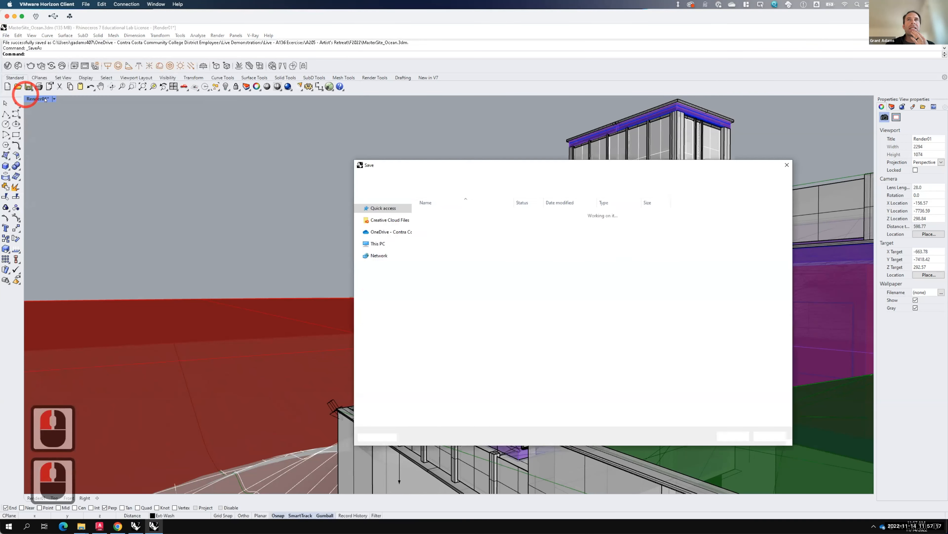
{"action": "left_click", "coordinate": [440, 376]}
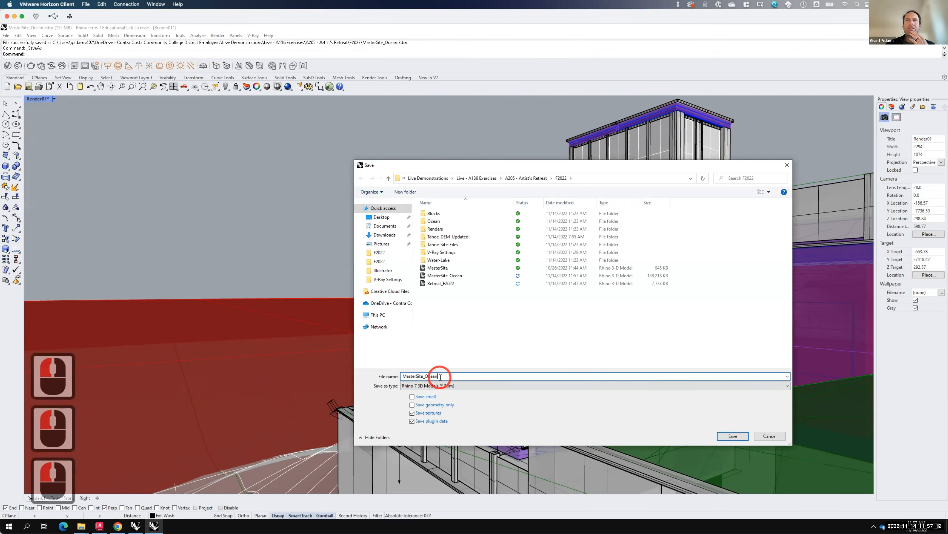
{"action": "type", "text": "-Grass"}
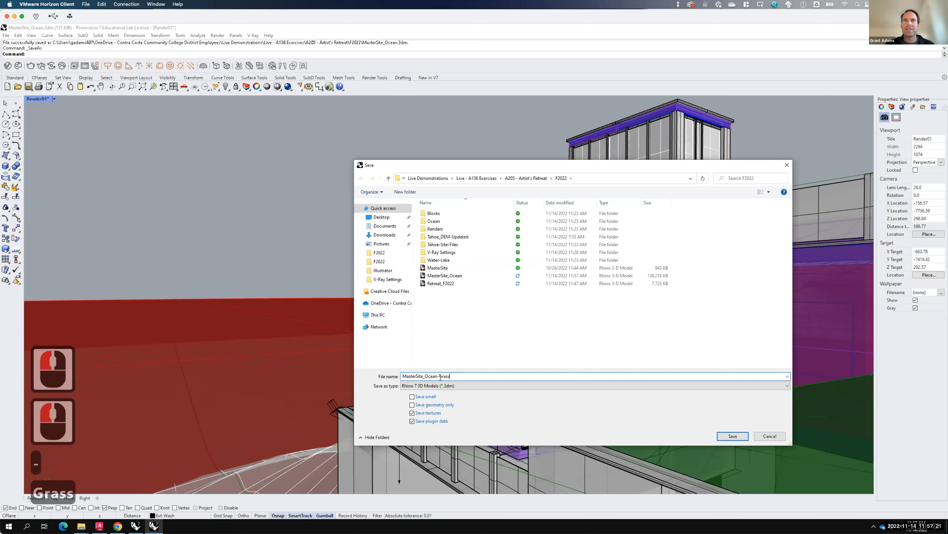
{"action": "type", "text": "Test"}
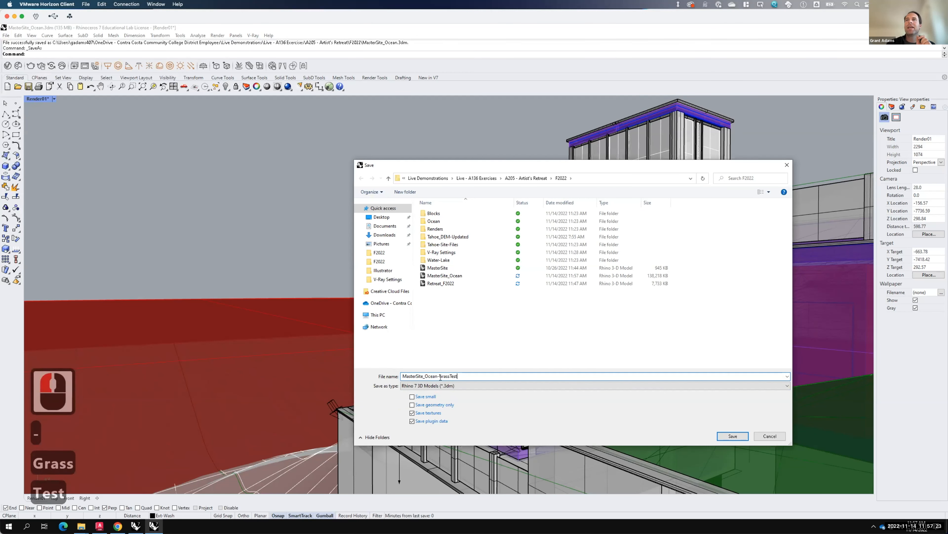
{"action": "key", "text": "Return"}
{"action": "key", "text": "F15"}
{"action": "left_click", "coordinate": [515, 290]}
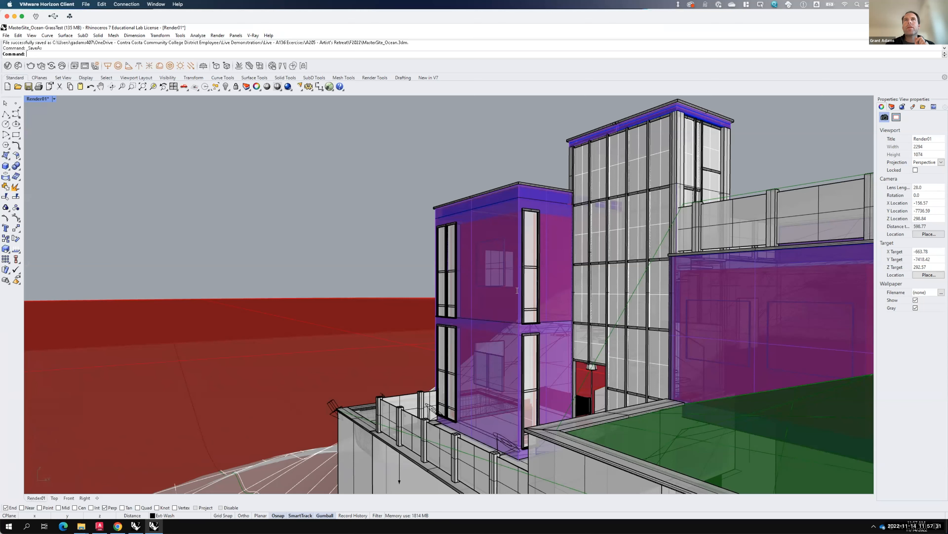
- Select the green roof surface on the Site layer and show its displacement properties at full width, dismissing the OneDrive notice
{"action": "left_click", "coordinate": [700, 442]}
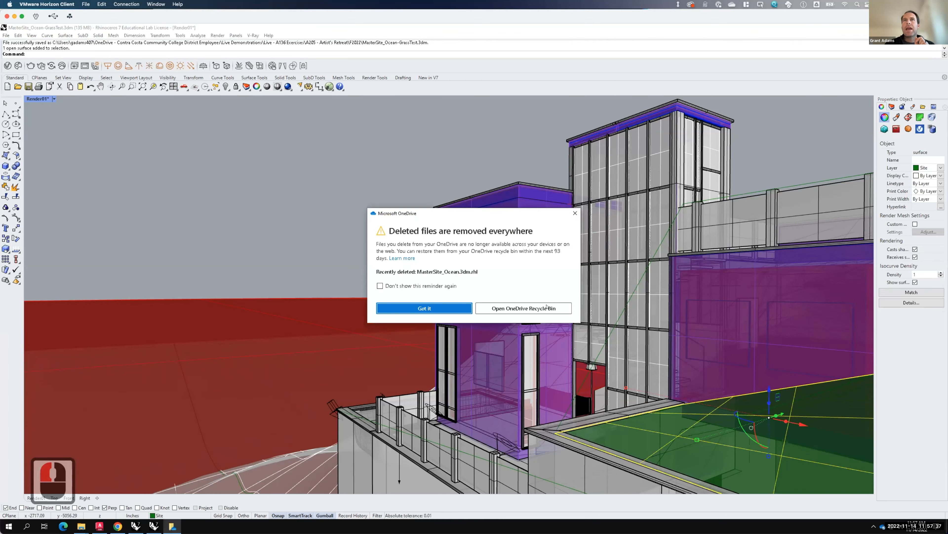
{"action": "left_click", "coordinate": [425, 308]}
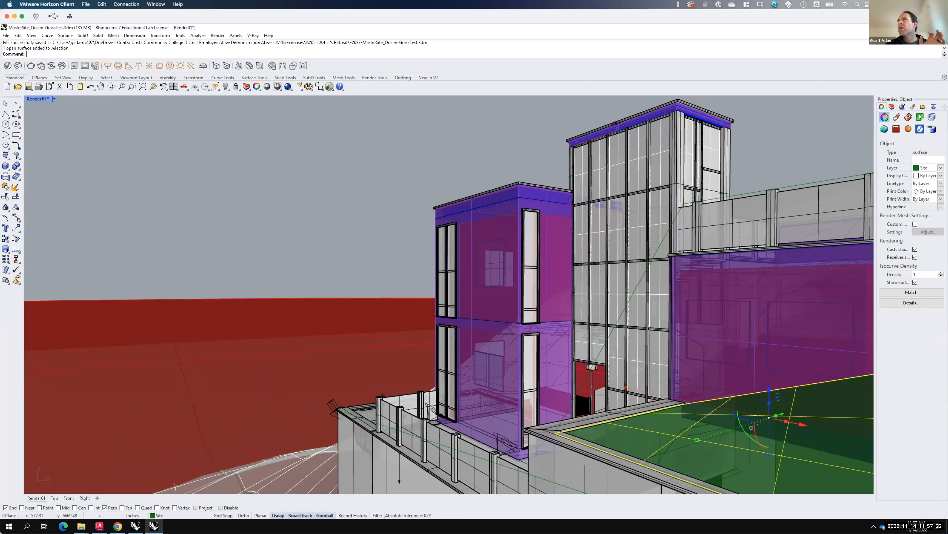
{"action": "left_click", "coordinate": [897, 117]}
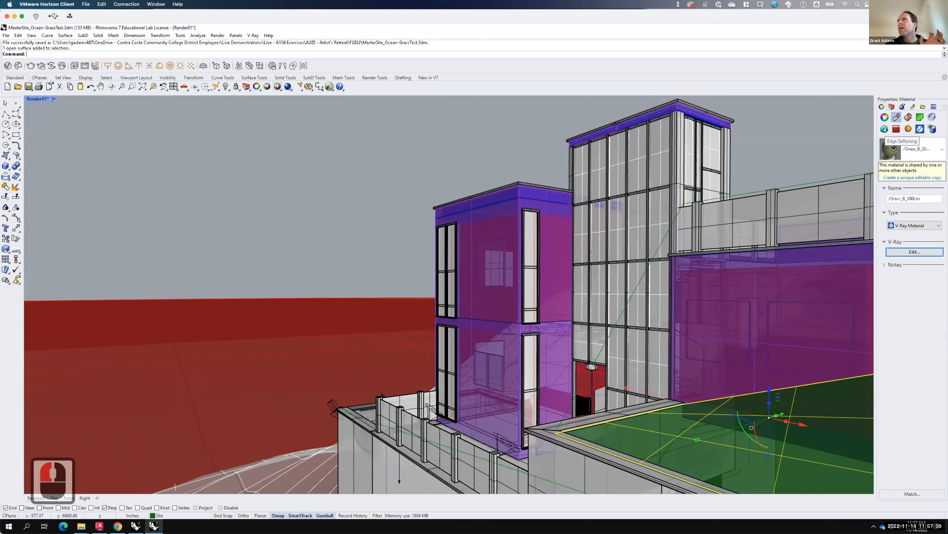
{"action": "left_click", "coordinate": [909, 129]}
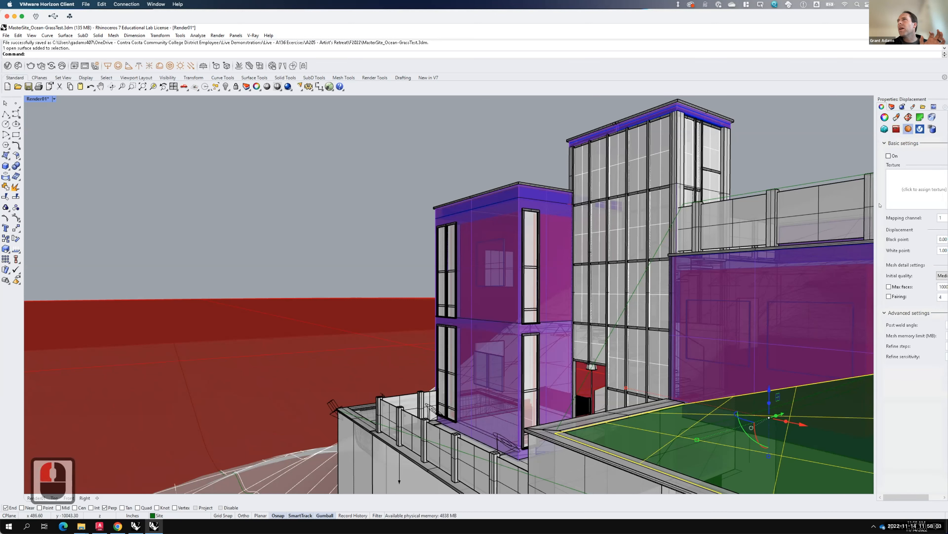
{"action": "left_click_drag", "start_coordinate": [874, 203], "coordinate": [813, 205]}
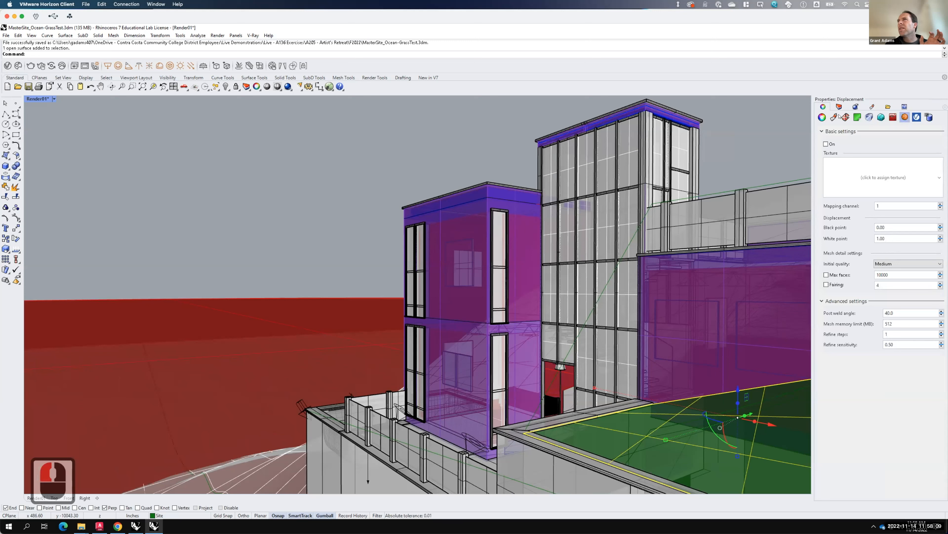
- Examine the green roof surface's user text, material, texture mapping, decal, edge softening and displacement properties
{"action": "double_click", "coordinate": [848, 118]}
{"action": "left_click", "coordinate": [929, 117]}
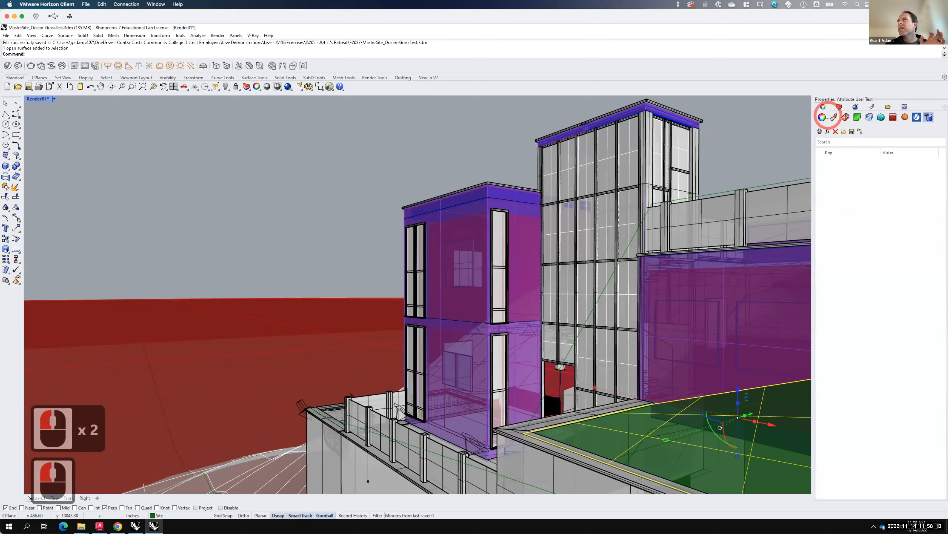
{"action": "left_click", "coordinate": [834, 117]}
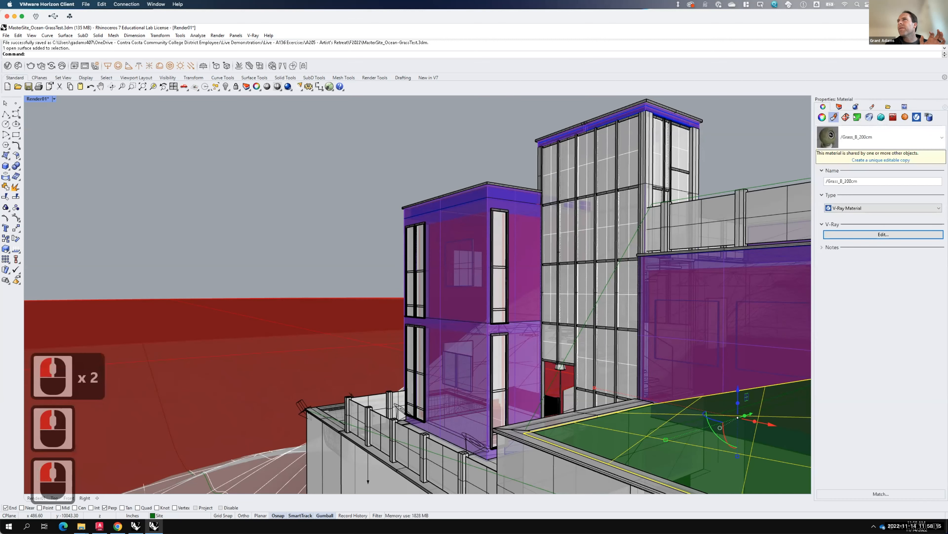
{"action": "left_click", "coordinate": [845, 118]}
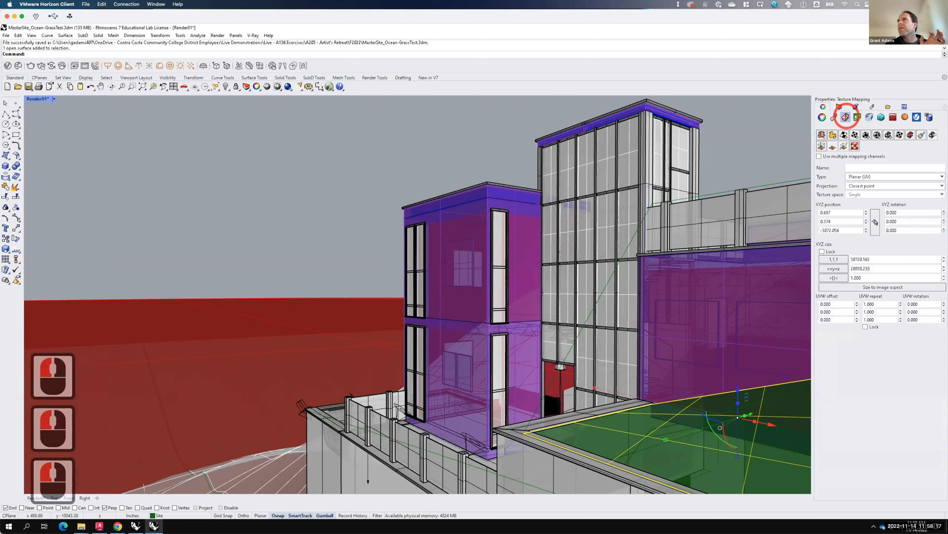
{"action": "left_click", "coordinate": [859, 116]}
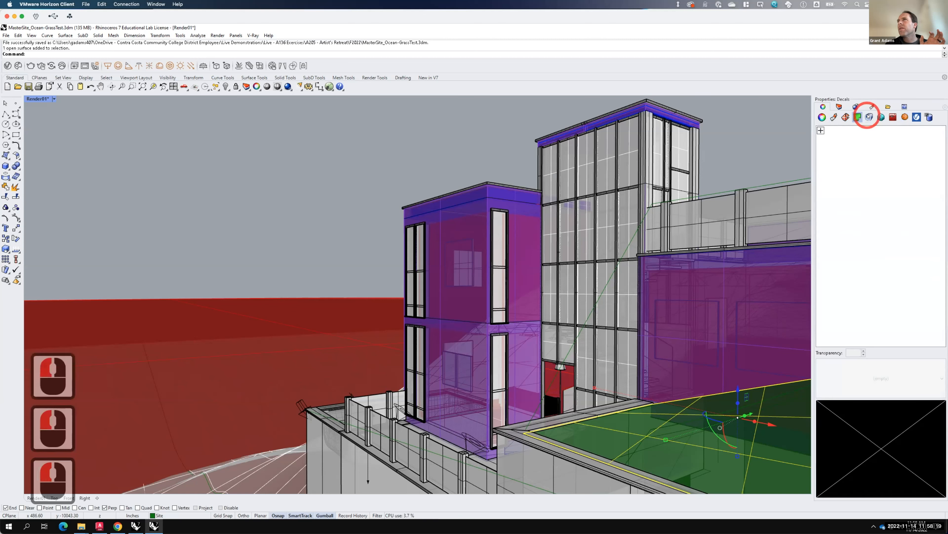
{"action": "left_click", "coordinate": [870, 117]}
{"action": "left_click", "coordinate": [893, 117]}
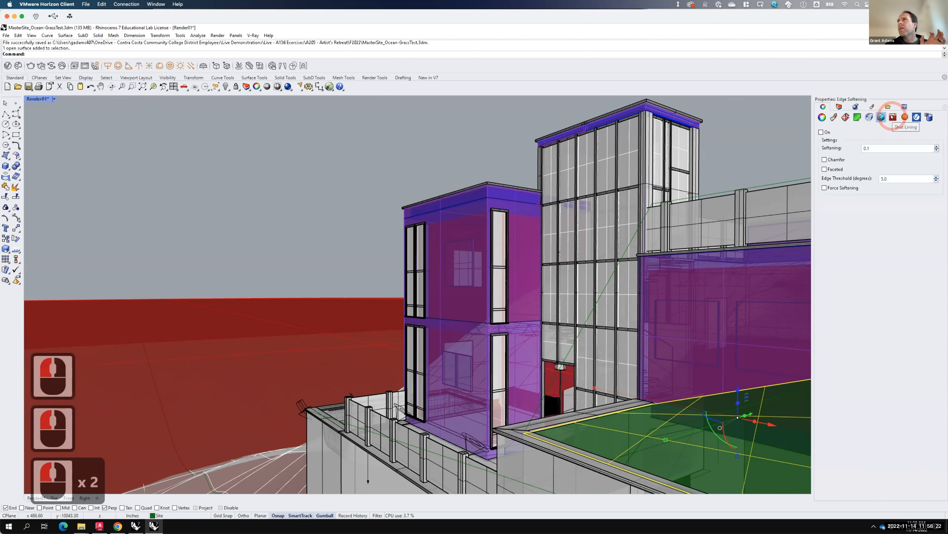
{"action": "left_click", "coordinate": [905, 117]}
{"action": "key", "text": "F15"}
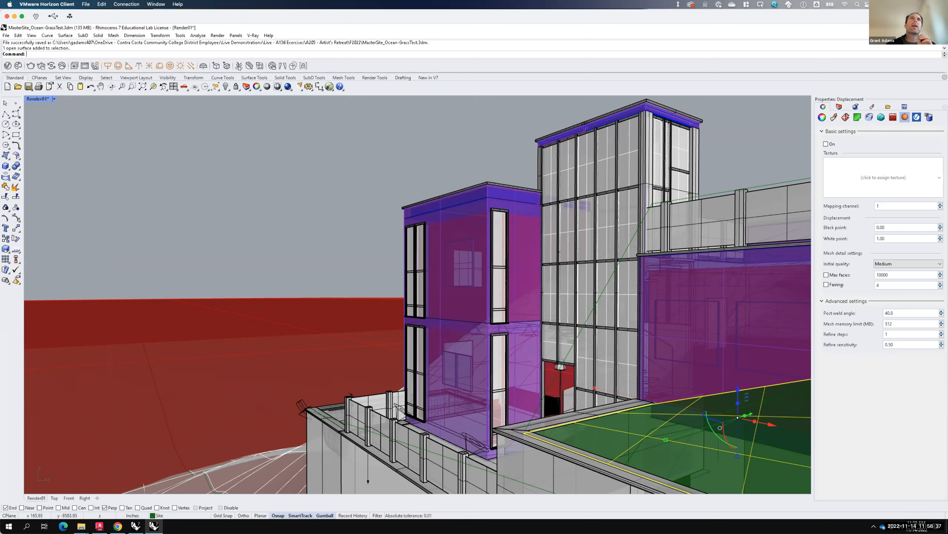
- Create V-Ray fur on the selected green roof surface and remove the fur from that same selection again
{"action": "left_click", "coordinate": [239, 66]}
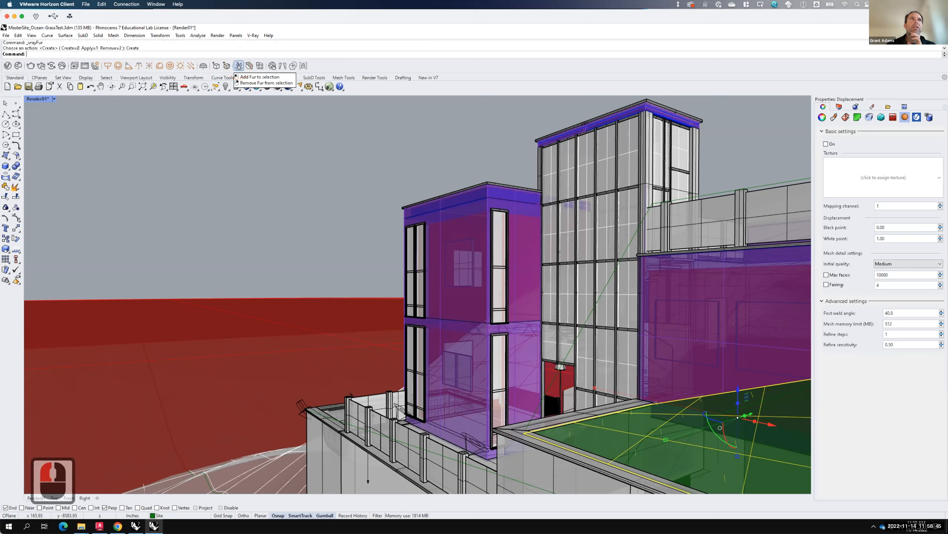
{"action": "left_click", "coordinate": [281, 82]}
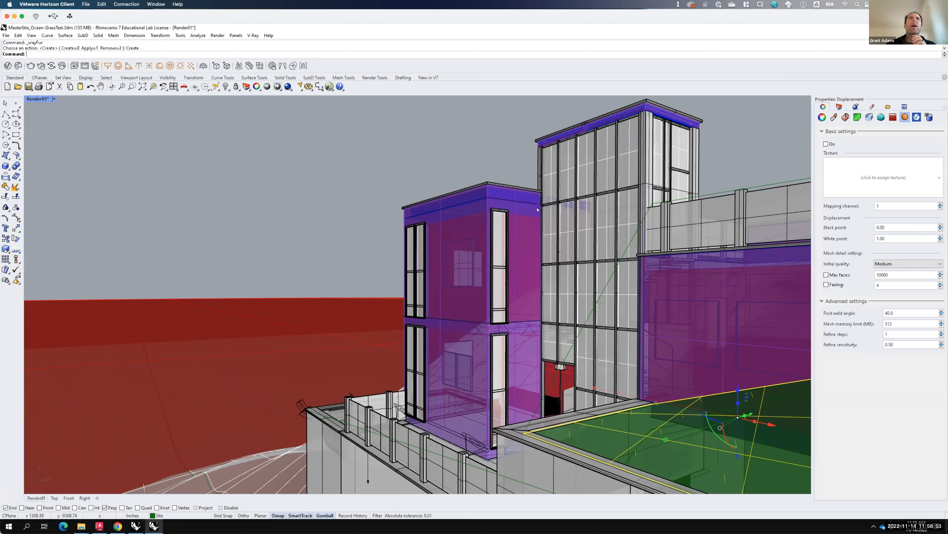
{"action": "right_click", "coordinate": [239, 65]}
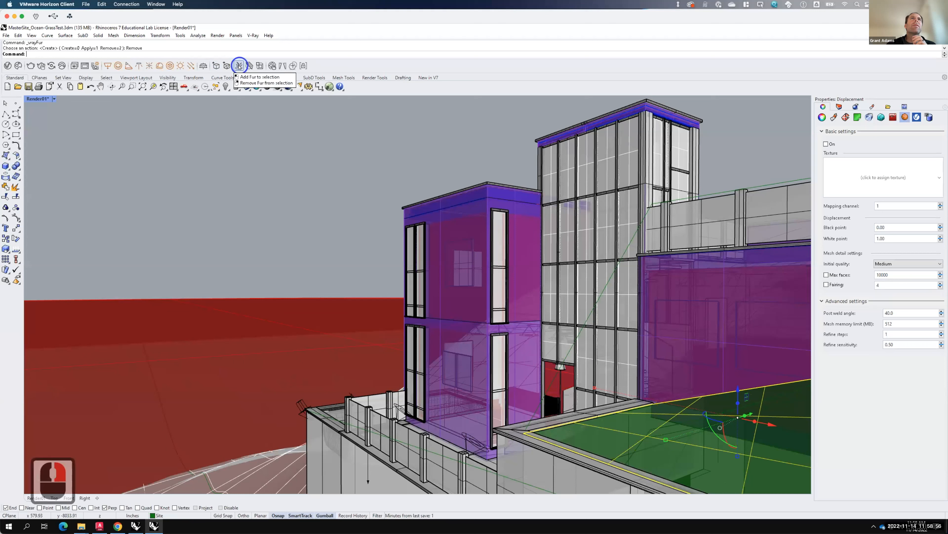
- Rename the Fur geometry in the V-Ray Asset Editor as Grass
{"action": "left_click", "coordinate": [220, 35]}
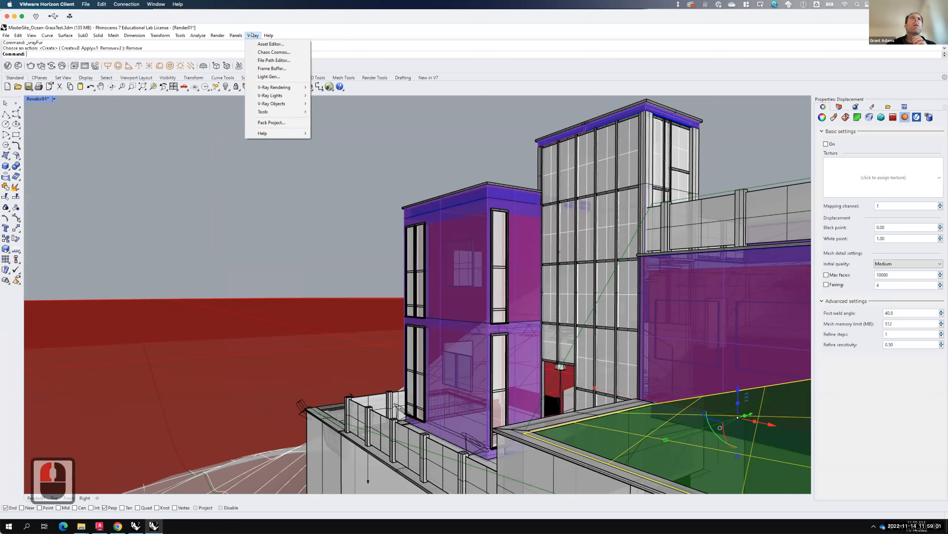
{"action": "left_click", "coordinate": [252, 35]}
{"action": "left_click", "coordinate": [7, 65]}
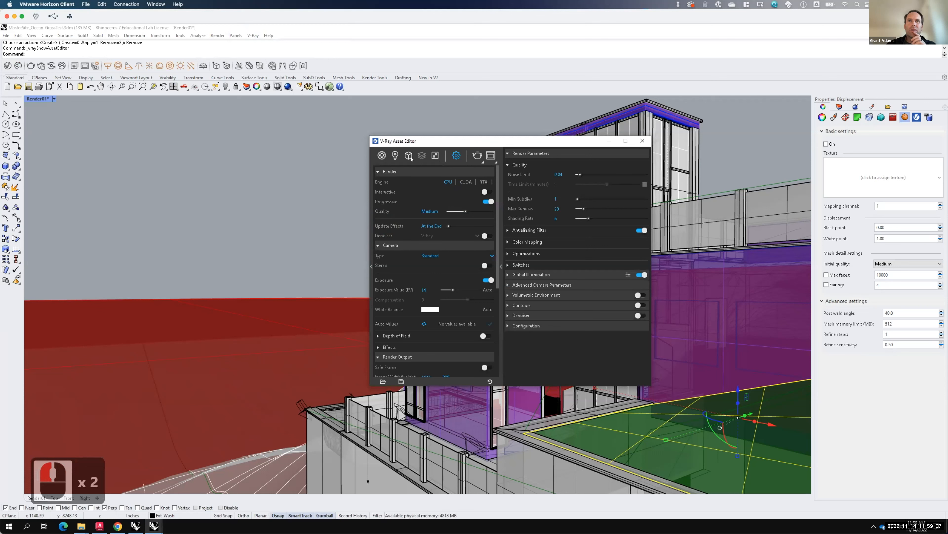
{"action": "left_click", "coordinate": [382, 155]}
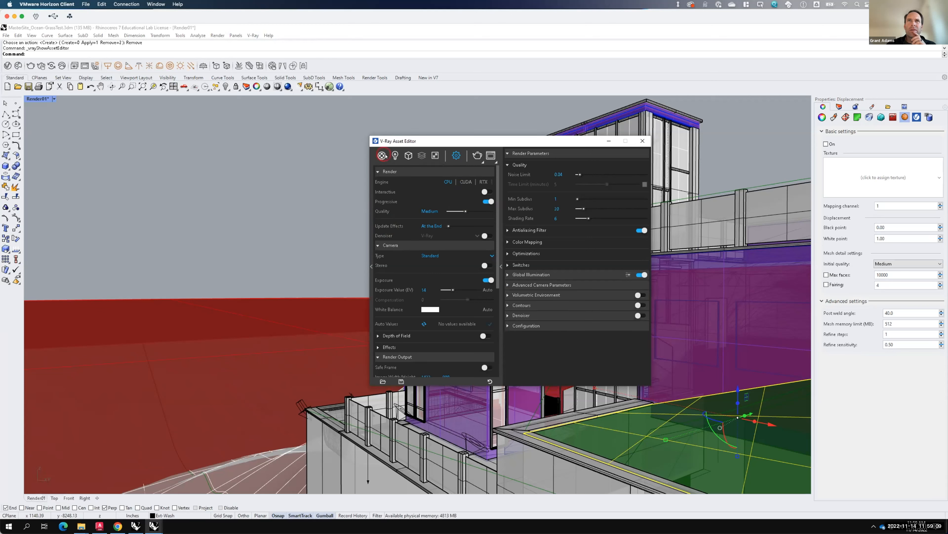
{"action": "left_click", "coordinate": [408, 155]}
{"action": "left_click", "coordinate": [408, 155]}
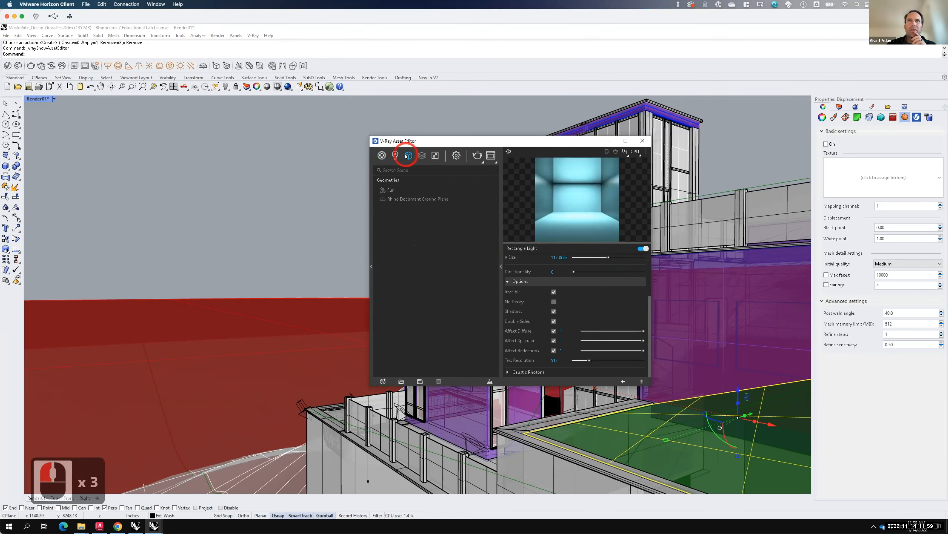
{"action": "left_click", "coordinate": [389, 190]}
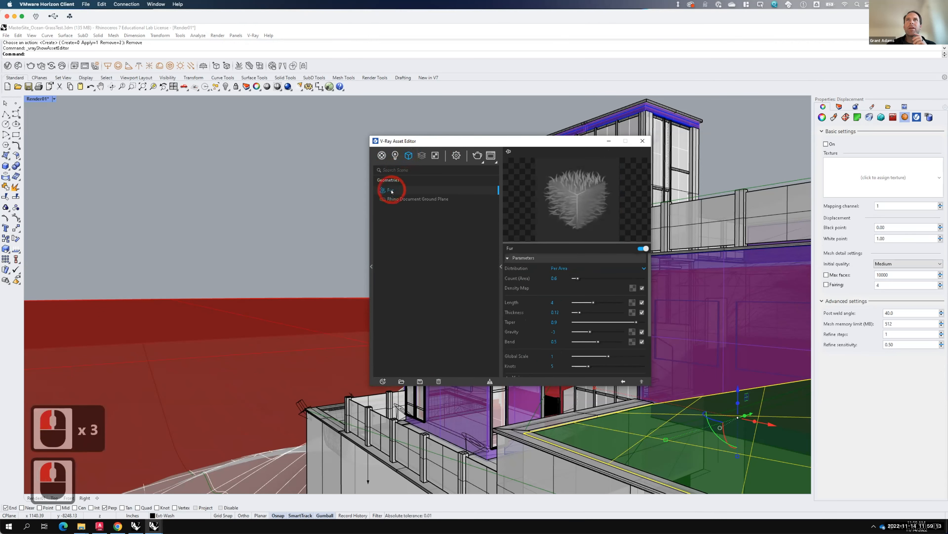
{"action": "double_click", "coordinate": [391, 190]}
{"action": "left_click", "coordinate": [365, 187]}
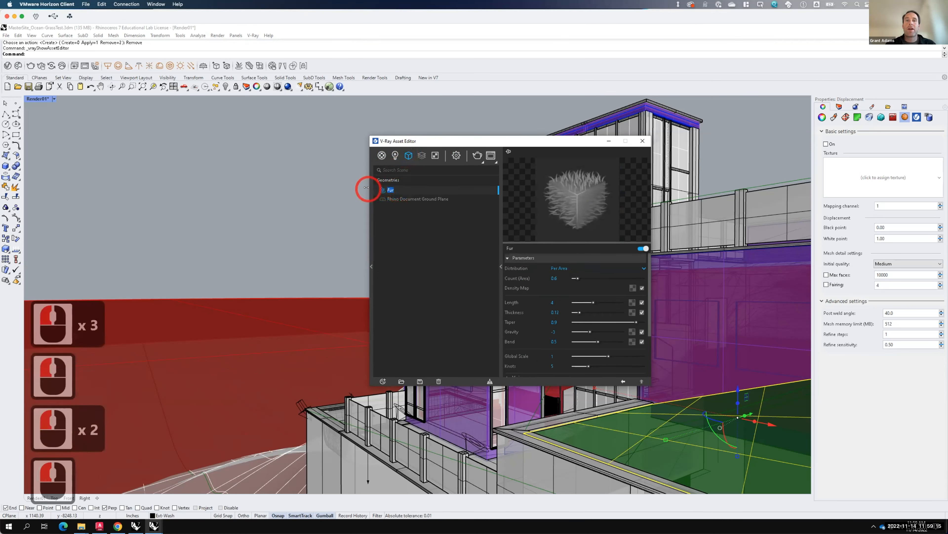
{"action": "type", "text": "Grass"}
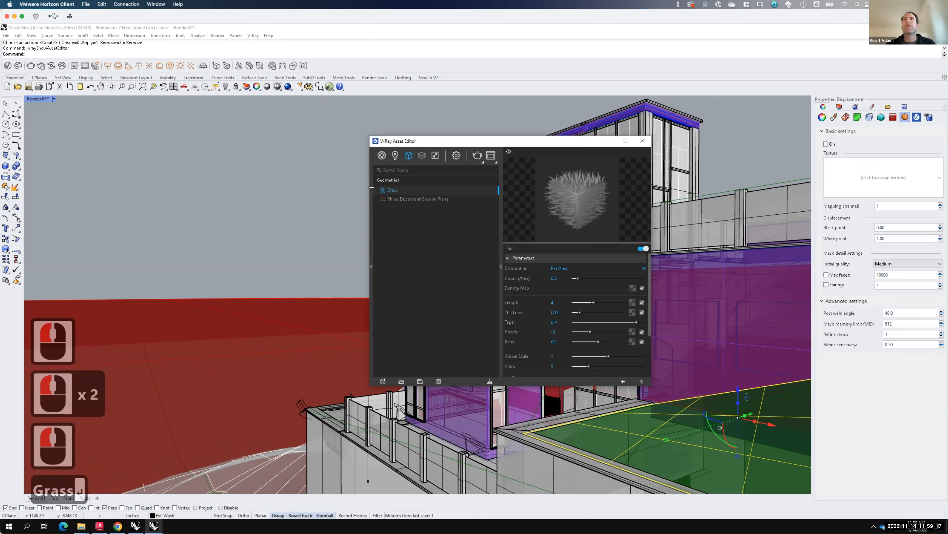
{"action": "key", "text": "Return"}
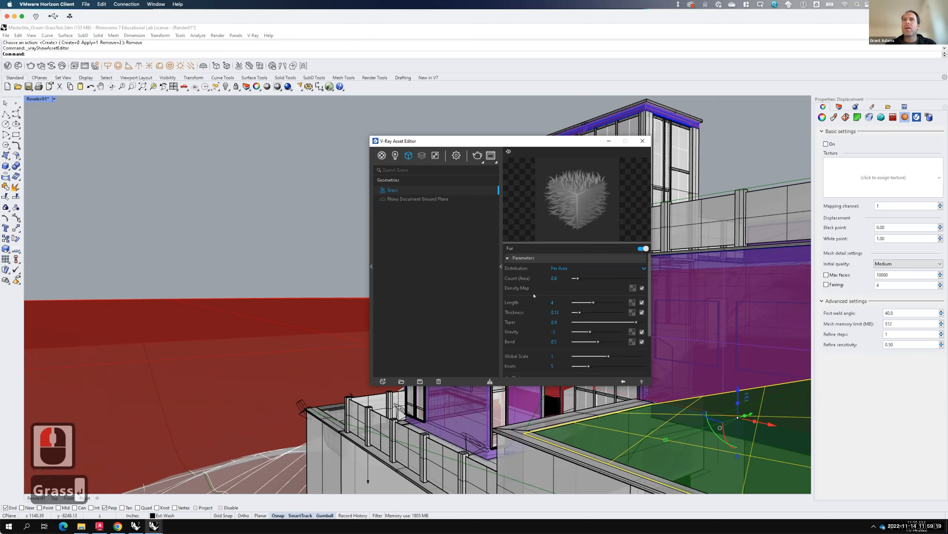
- Set the Grass fur's strand length to 10 and bring its material settings into view
{"action": "scroll", "coordinate": [649, 291], "scroll_direction": "down", "scroll_amount": 3}
{"action": "scroll", "coordinate": [649, 261], "scroll_direction": "up", "scroll_amount": 3}
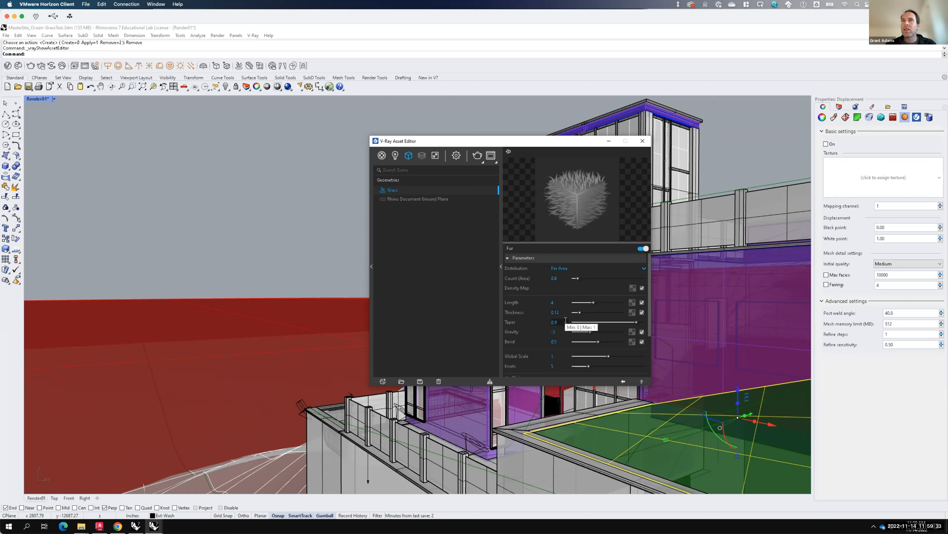
{"action": "double_click", "coordinate": [551, 302]}
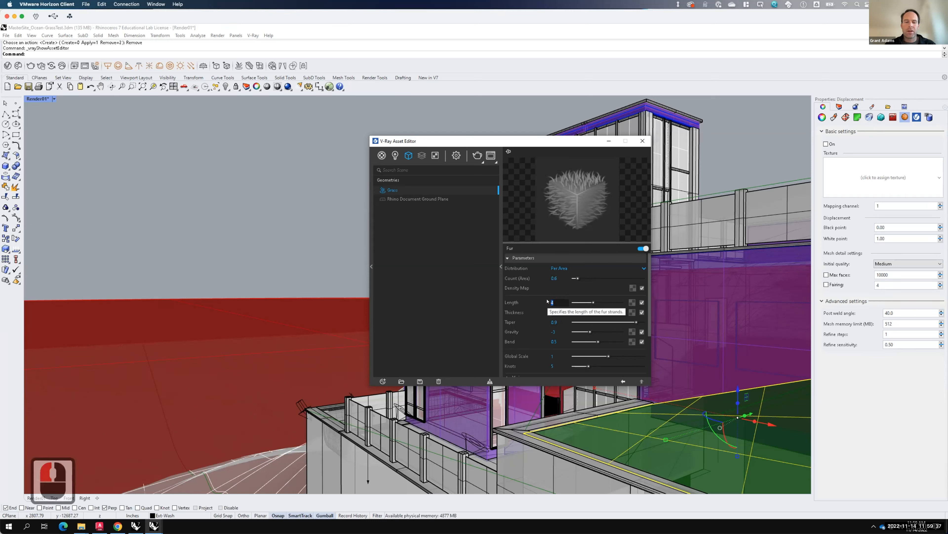
{"action": "type", "text": "10"}
{"action": "key", "text": "Tab"}
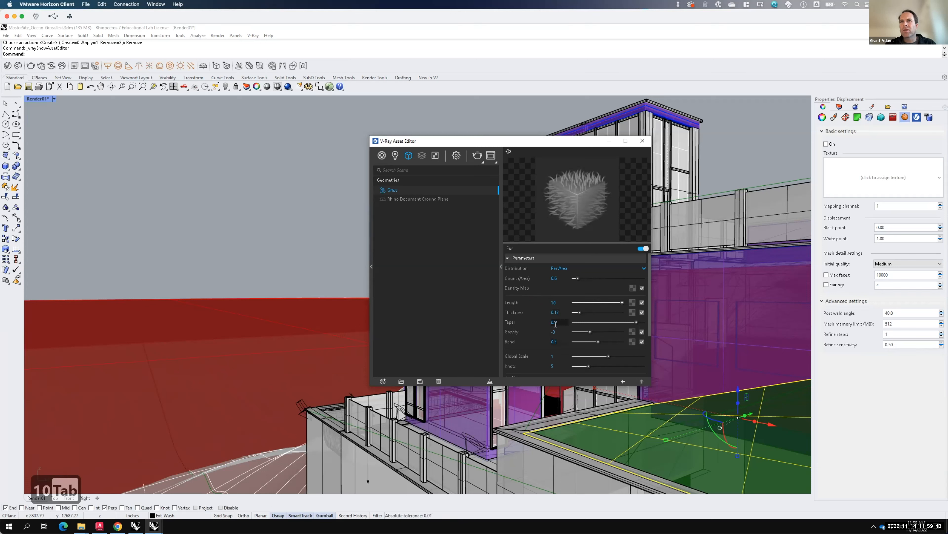
{"action": "scroll", "coordinate": [554, 317], "scroll_direction": "down", "scroll_amount": 2}
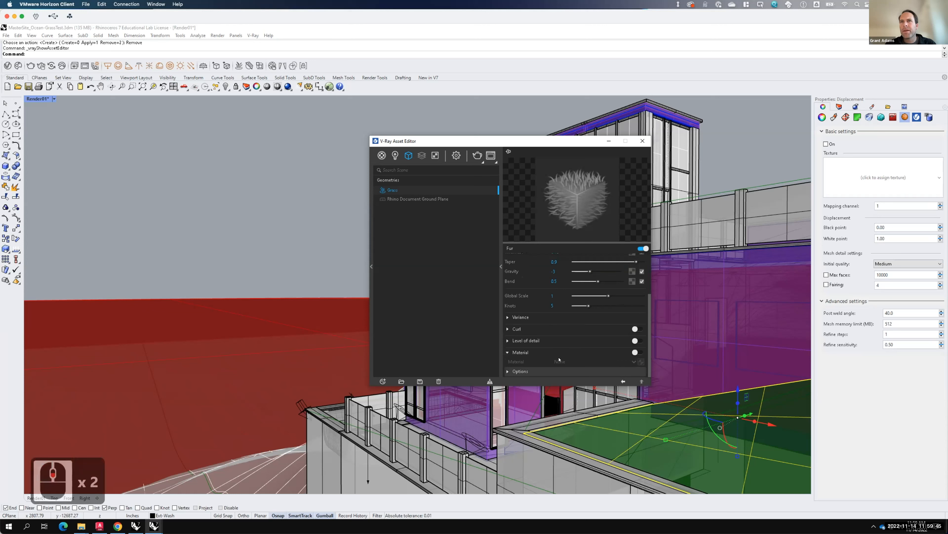
- Render the Render01 view, inspect the green roof in the frame buffer, and stop the render
{"action": "scroll", "coordinate": [560, 317], "scroll_direction": "down", "scroll_amount": 1}
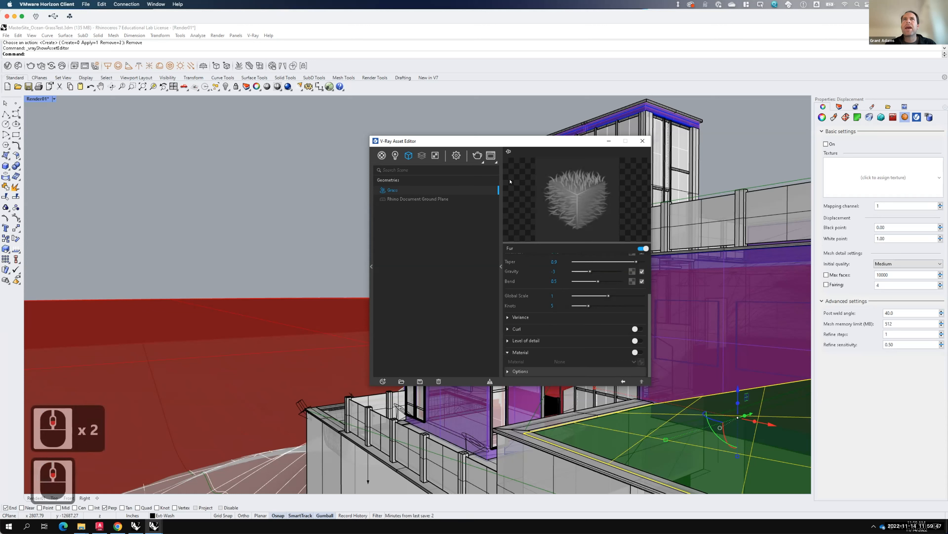
{"action": "left_click", "coordinate": [478, 155]}
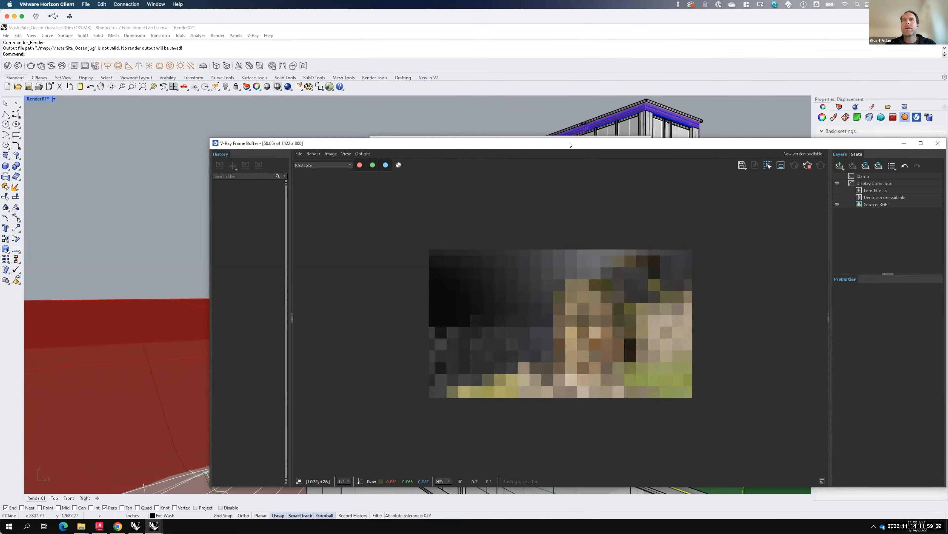
{"action": "left_click_drag", "start_coordinate": [560, 142], "coordinate": [472, 104]}
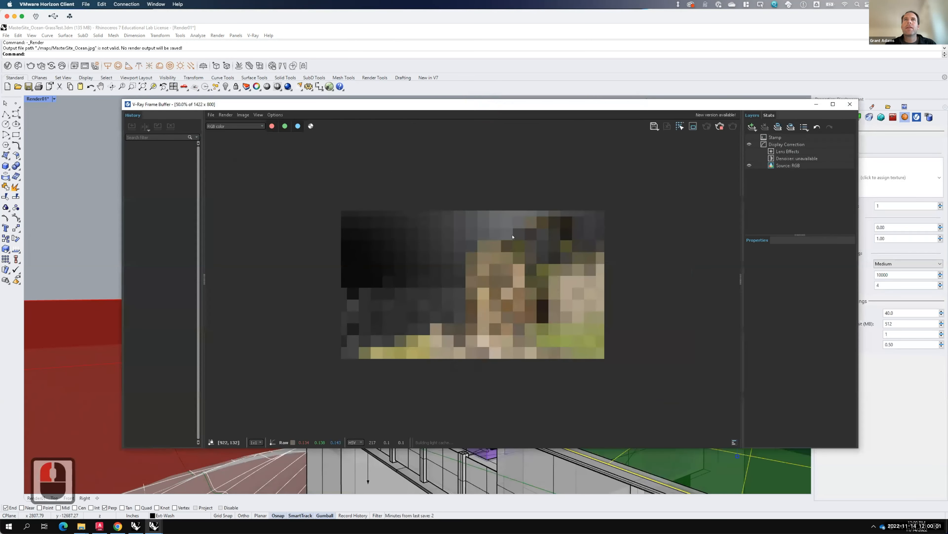
{"action": "scroll", "coordinate": [514, 240], "scroll_direction": "up", "scroll_amount": 2}
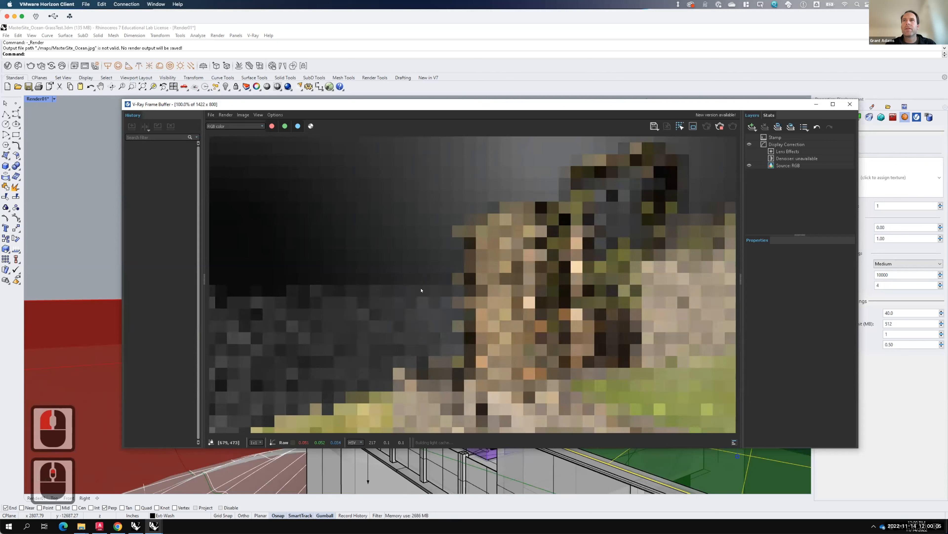
{"action": "scroll", "coordinate": [593, 341], "scroll_direction": "down", "scroll_amount": 2}
{"action": "scroll", "coordinate": [593, 341], "scroll_direction": "up", "scroll_amount": 2}
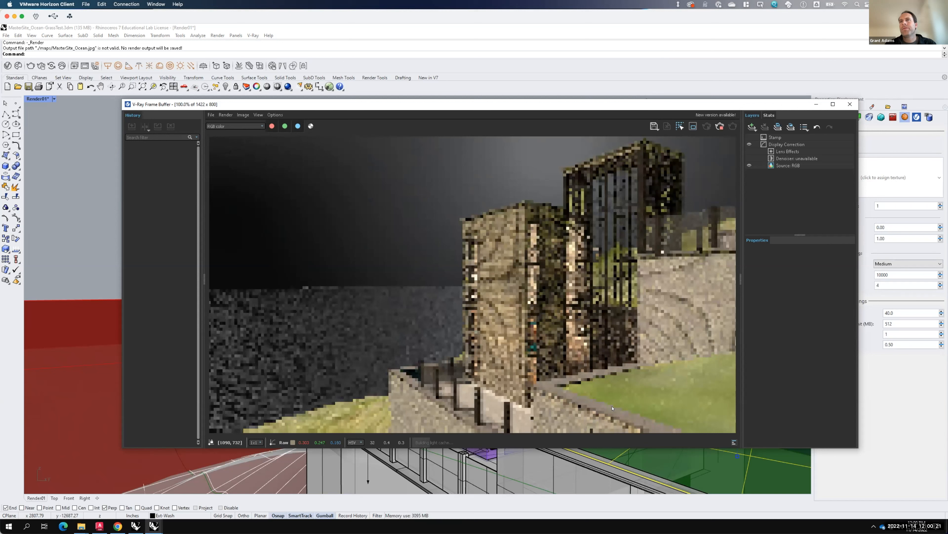
{"action": "key", "text": "F15"}
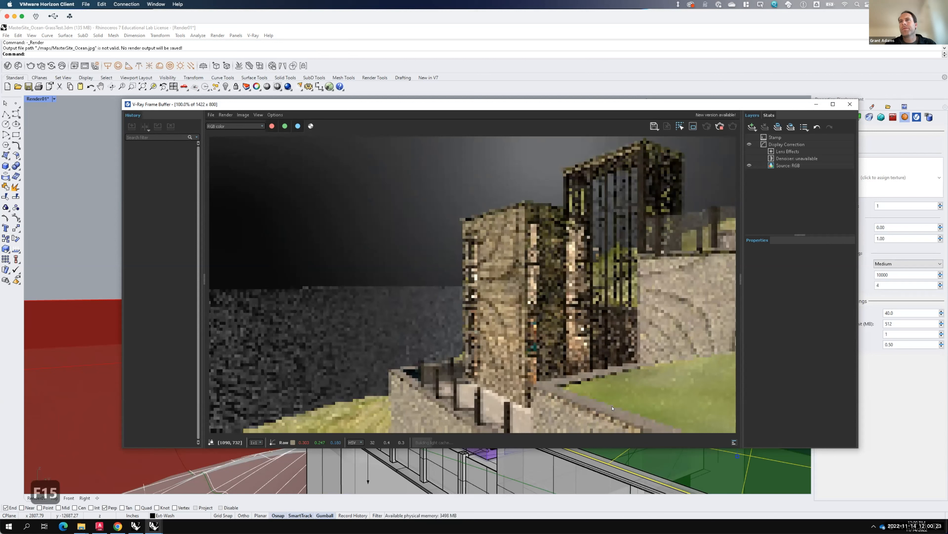
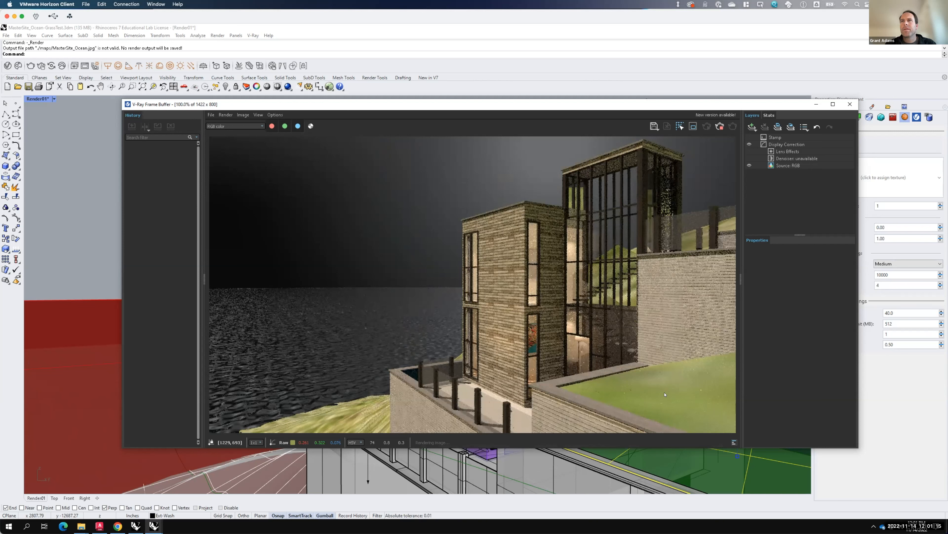
{"action": "left_click", "coordinate": [720, 127]}
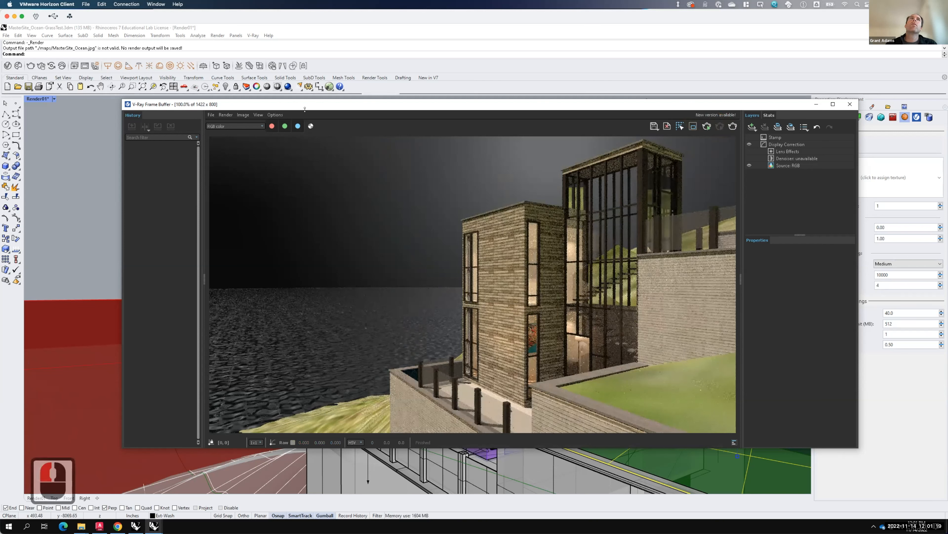
- Return to the Grass fur parameters in the V-Ray Asset Editor and set the Count (Area) to 10
{"action": "left_click", "coordinate": [7, 66]}
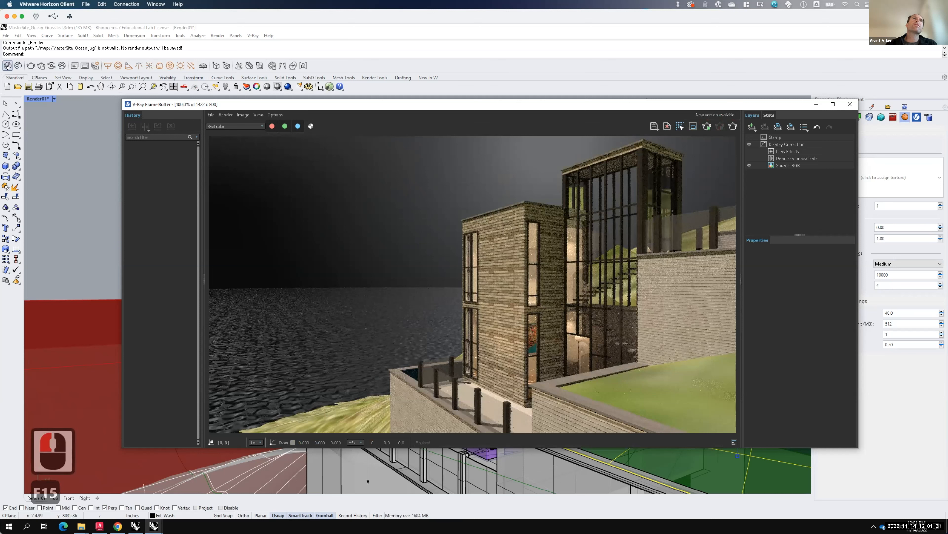
{"action": "left_click", "coordinate": [8, 66]}
{"action": "scroll", "coordinate": [558, 280], "scroll_direction": "up", "scroll_amount": 1}
{"action": "scroll", "coordinate": [558, 281], "scroll_direction": "up", "scroll_amount": 5}
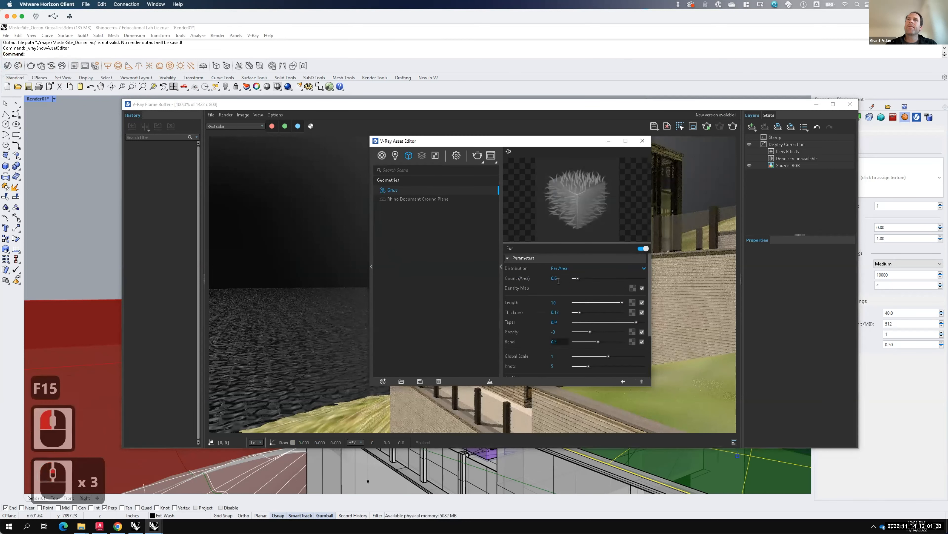
{"action": "left_click", "coordinate": [561, 278]}
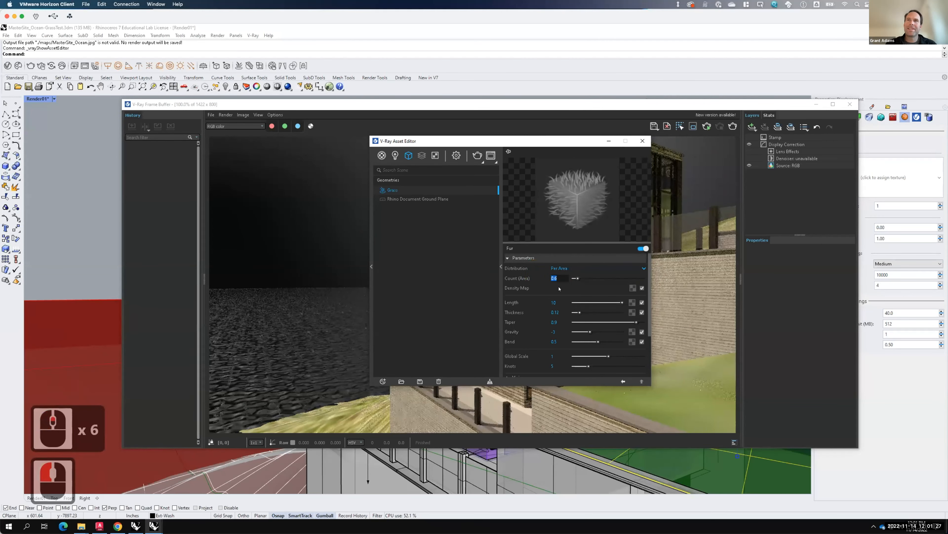
{"action": "type", "text": "10"}
{"action": "key", "text": "Tab"}
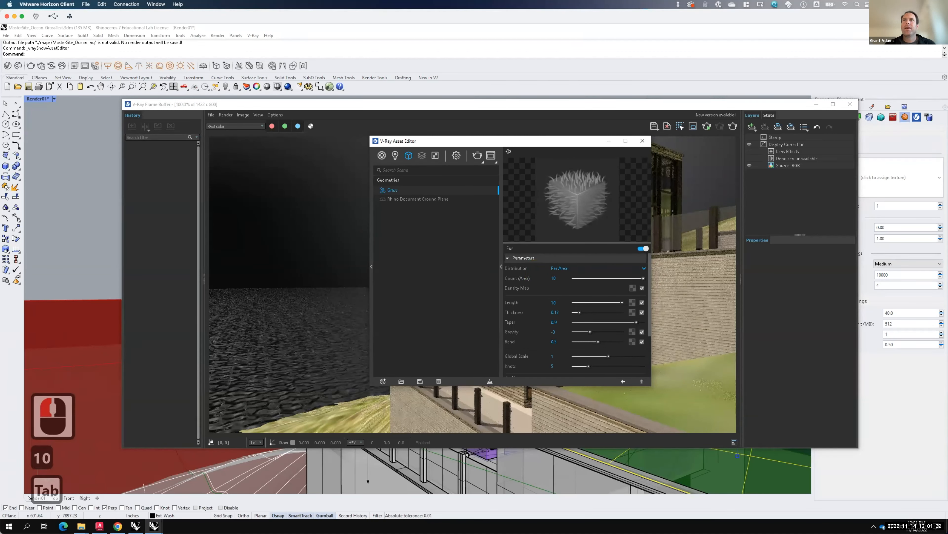
- Set the Grass fur's strand length to 24 and its thickness to 0.5
{"action": "double_click", "coordinate": [550, 302]}
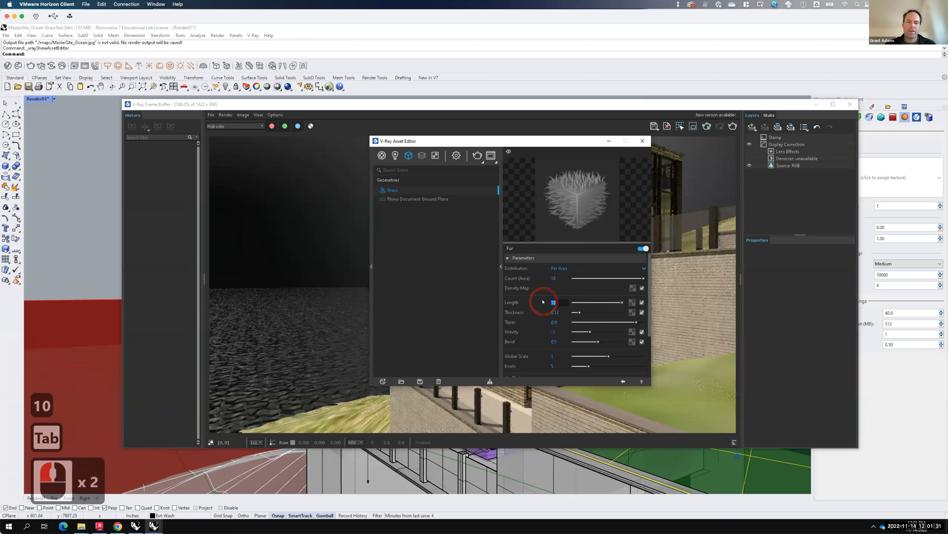
{"action": "type", "text": "24"}
{"action": "key", "text": "Tab"}
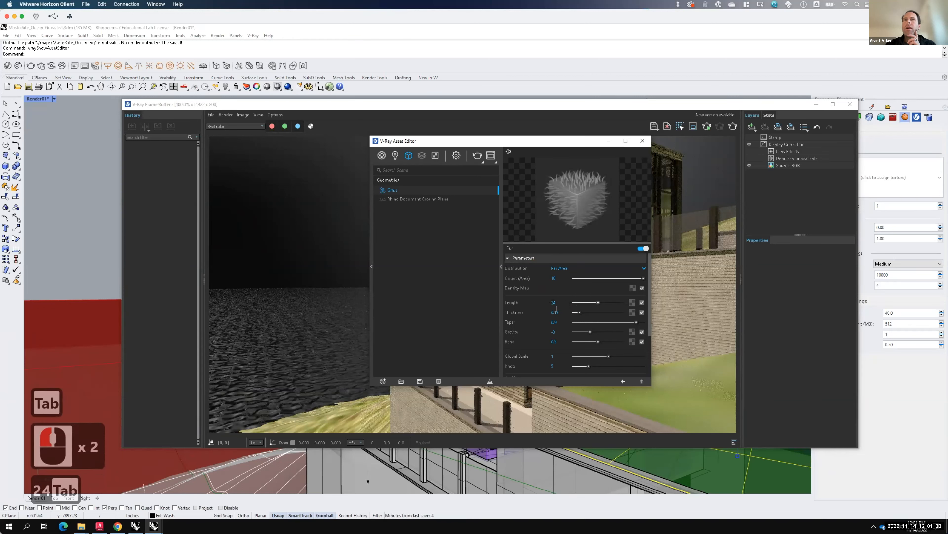
{"action": "double_click", "coordinate": [555, 311]}
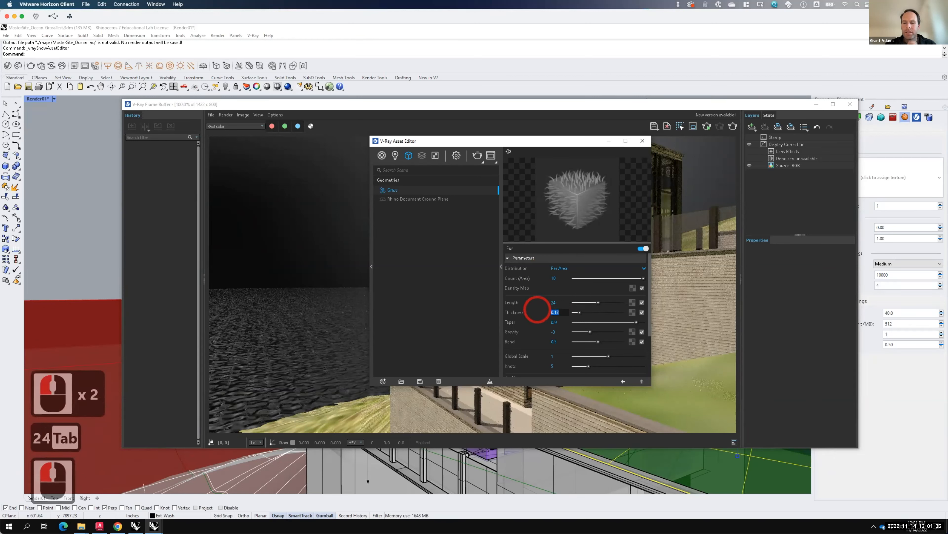
{"action": "type", "text": ".5"}
{"action": "key", "text": "Tab"}
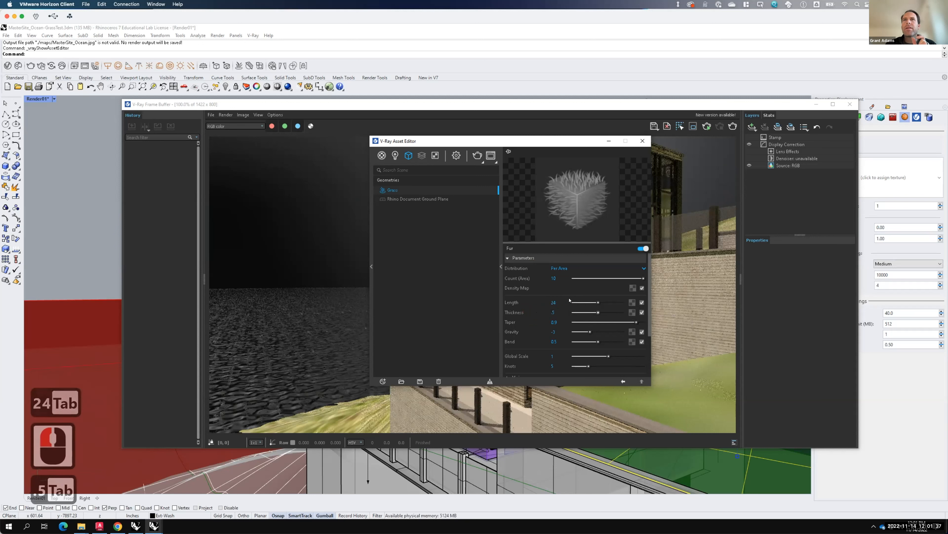
- Review the remaining Grass fur parameters, then start a production render and stop it early
{"action": "scroll", "coordinate": [571, 302], "scroll_direction": "down", "scroll_amount": 1}
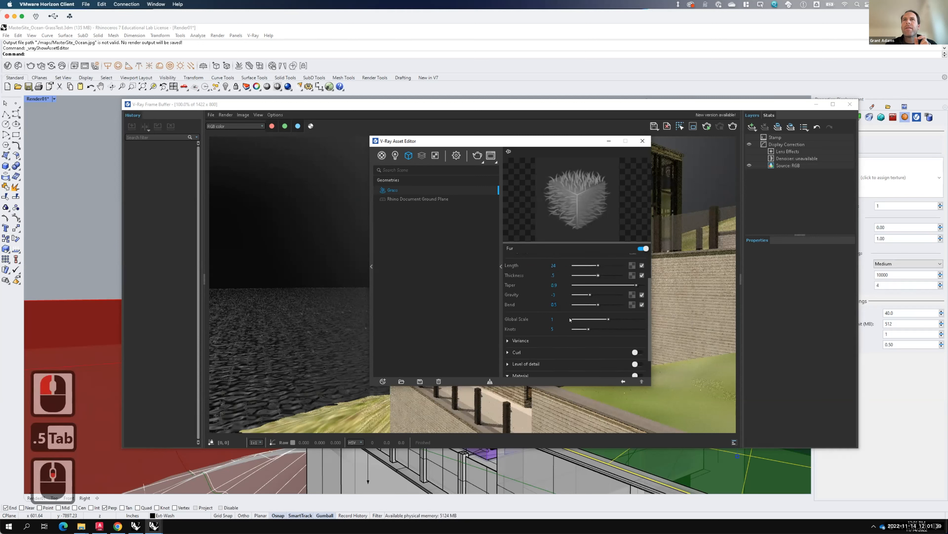
{"action": "scroll", "coordinate": [577, 330], "scroll_direction": "down", "scroll_amount": 2}
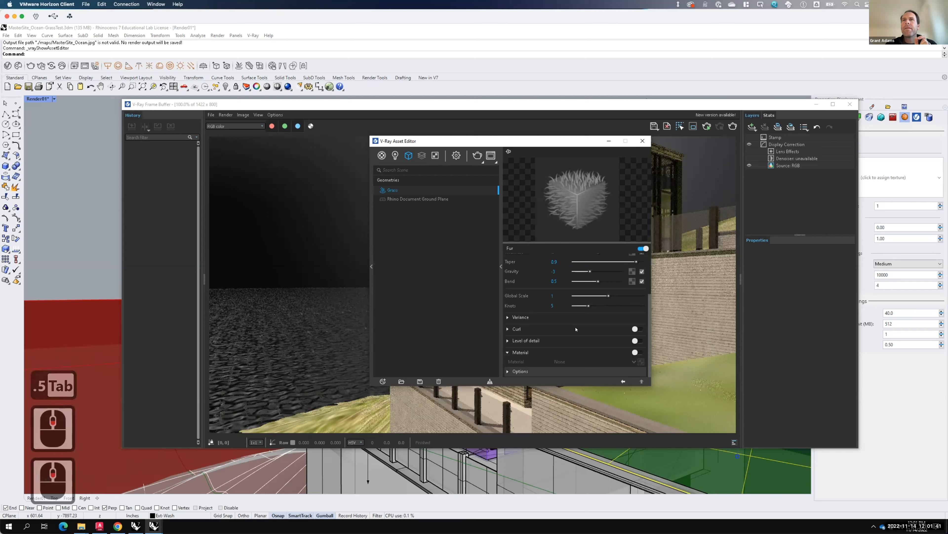
{"action": "scroll", "coordinate": [522, 248], "scroll_direction": "up", "scroll_amount": 6}
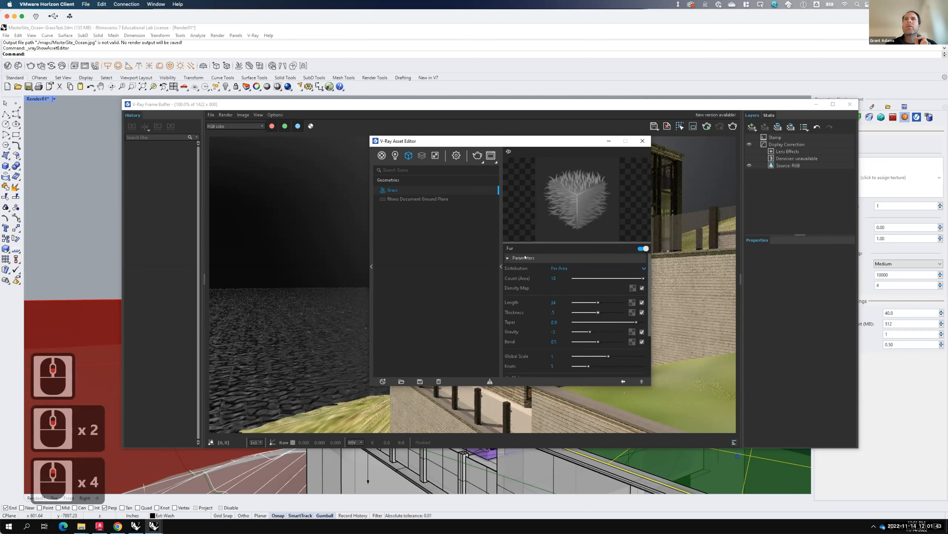
{"action": "scroll", "coordinate": [531, 287], "scroll_direction": "up", "scroll_amount": 4}
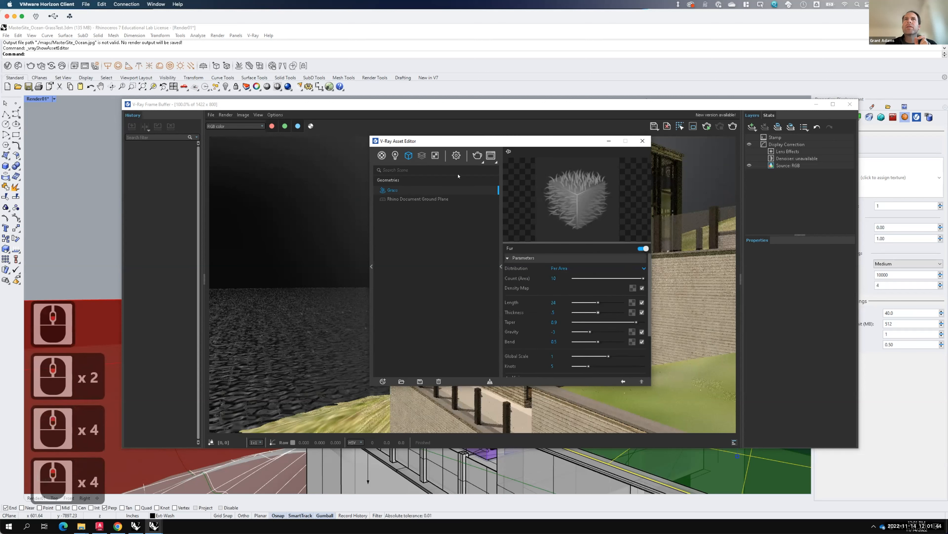
{"action": "left_click", "coordinate": [477, 156]}
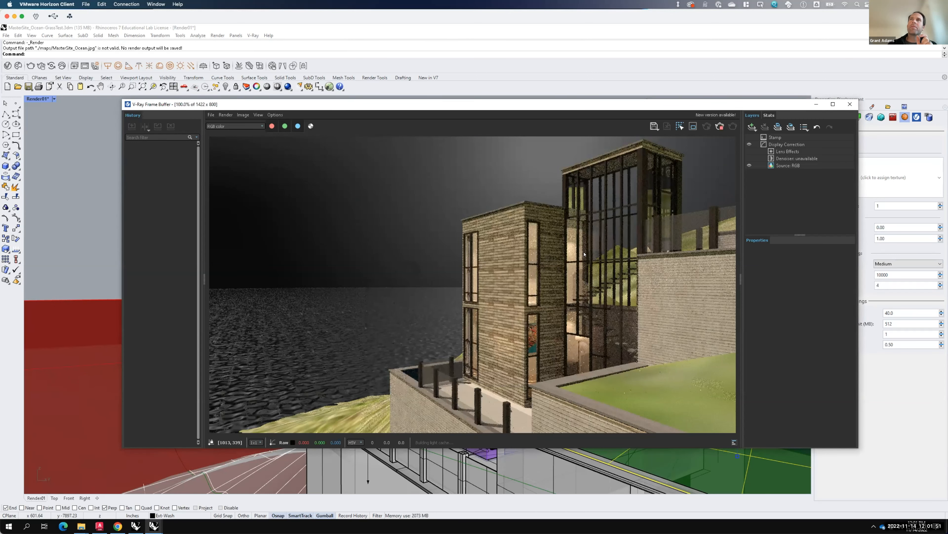
{"action": "left_click", "coordinate": [719, 126]}
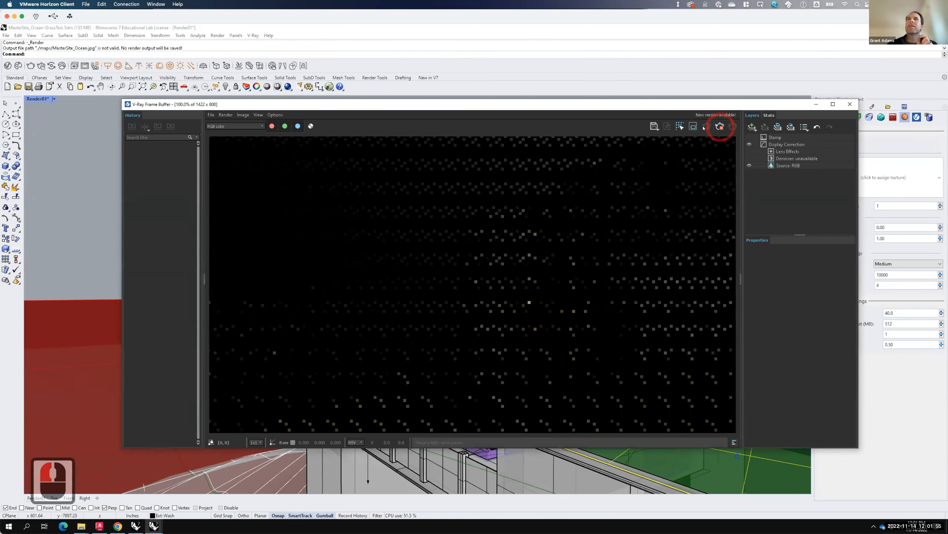
- Set the environment background intensity to 6 in the V-Ray render settings
{"action": "left_click", "coordinate": [7, 66]}
{"action": "left_click", "coordinate": [462, 165]}
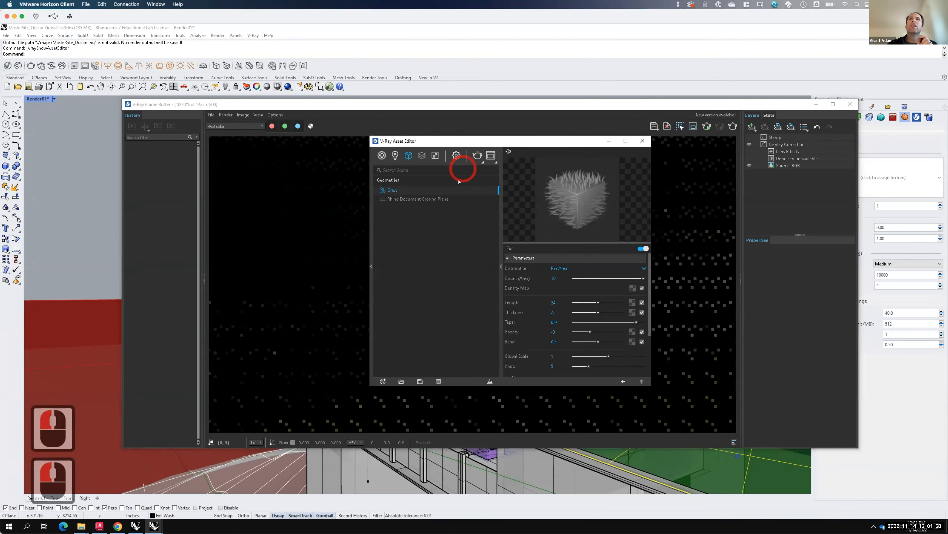
{"action": "left_click", "coordinate": [456, 155]}
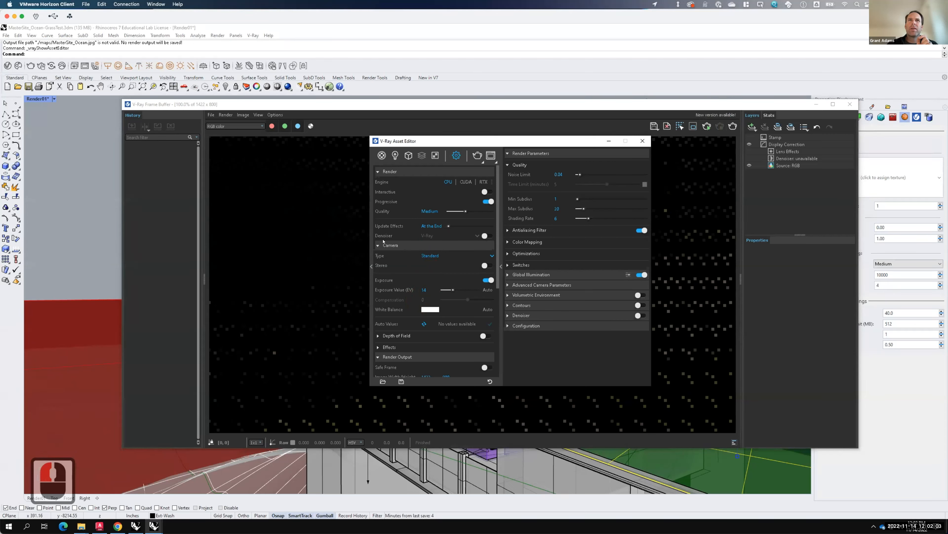
{"action": "left_click", "coordinate": [378, 245]}
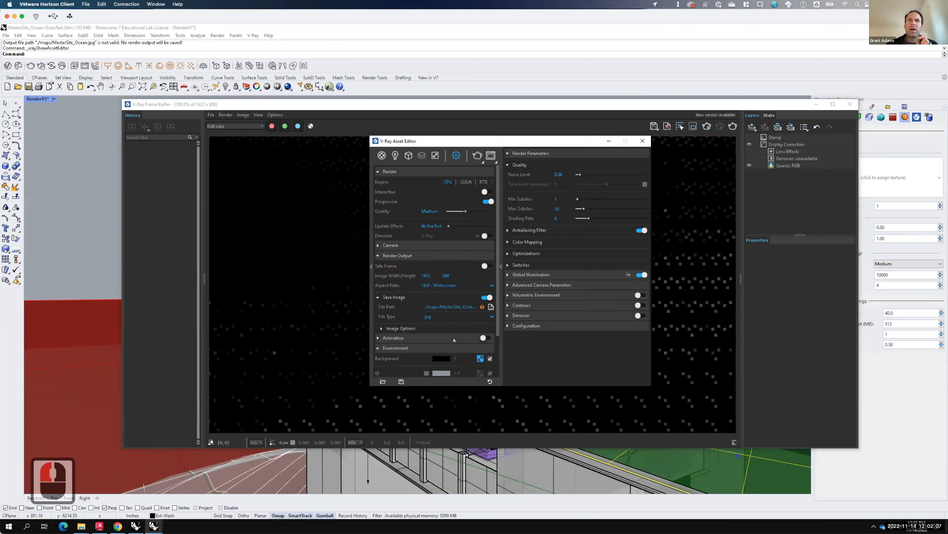
{"action": "scroll", "coordinate": [426, 343], "scroll_direction": "down", "scroll_amount": 1}
{"action": "left_click", "coordinate": [462, 322]}
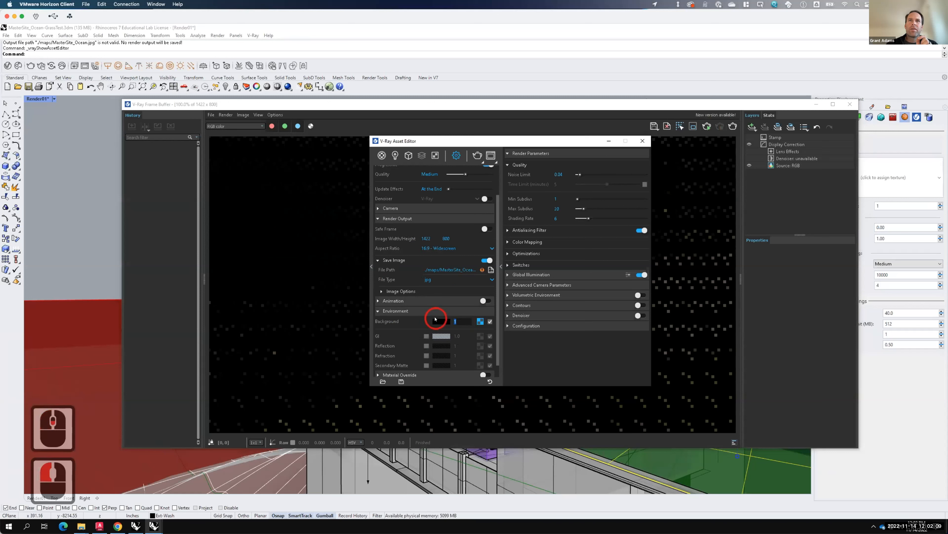
{"action": "double_click", "coordinate": [461, 322]}
{"action": "type", "text": "6"}
{"action": "key", "text": "Tab"}
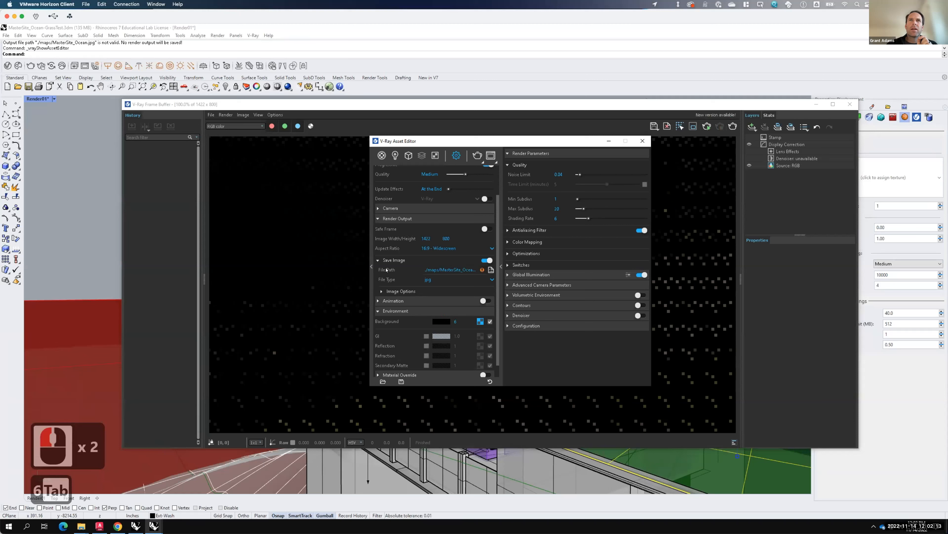
- Set the render output image height to 300 pixels, keeping the 16:9 widescreen aspect ratio
{"action": "scroll", "coordinate": [390, 336], "scroll_direction": "down", "scroll_amount": 3}
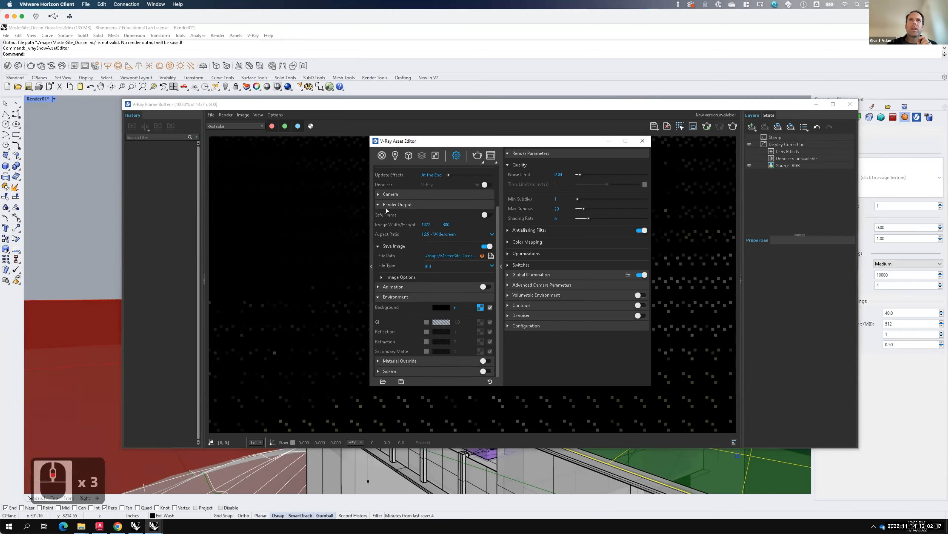
{"action": "double_click", "coordinate": [448, 224]}
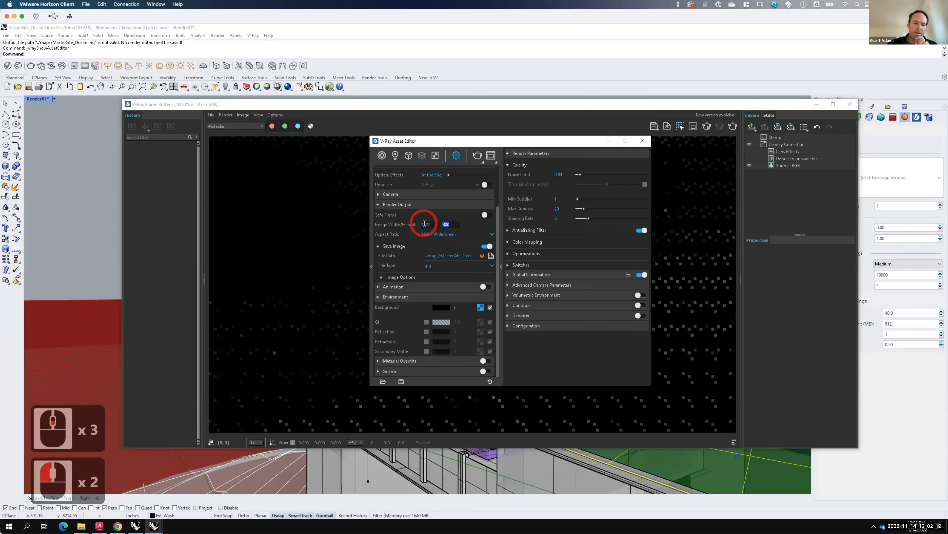
{"action": "type", "text": "300"}
{"action": "key", "text": "Tab"}
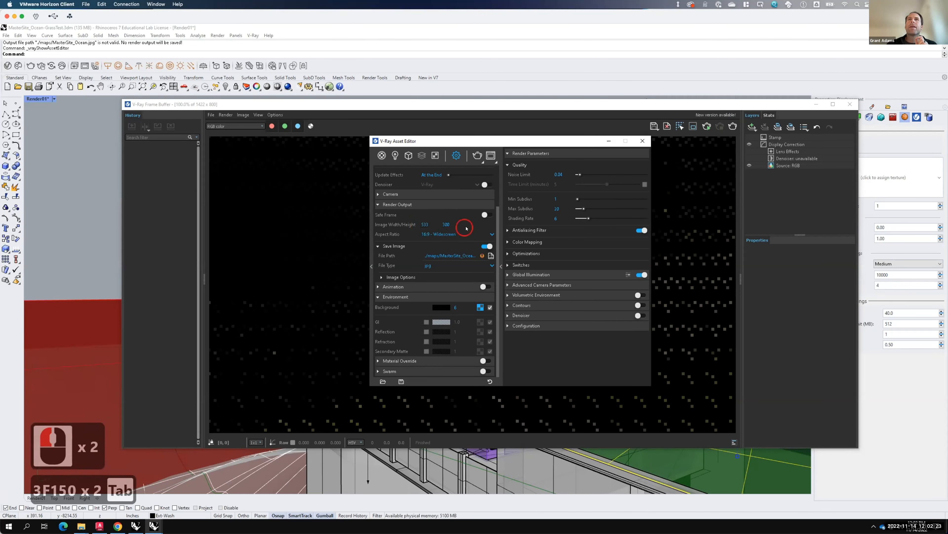
- Render the view at the reduced size, enlarge the frame buffer window to inspect the green roof, and stop the render
{"action": "left_click", "coordinate": [478, 156]}
{"action": "left_click", "coordinate": [478, 156]}
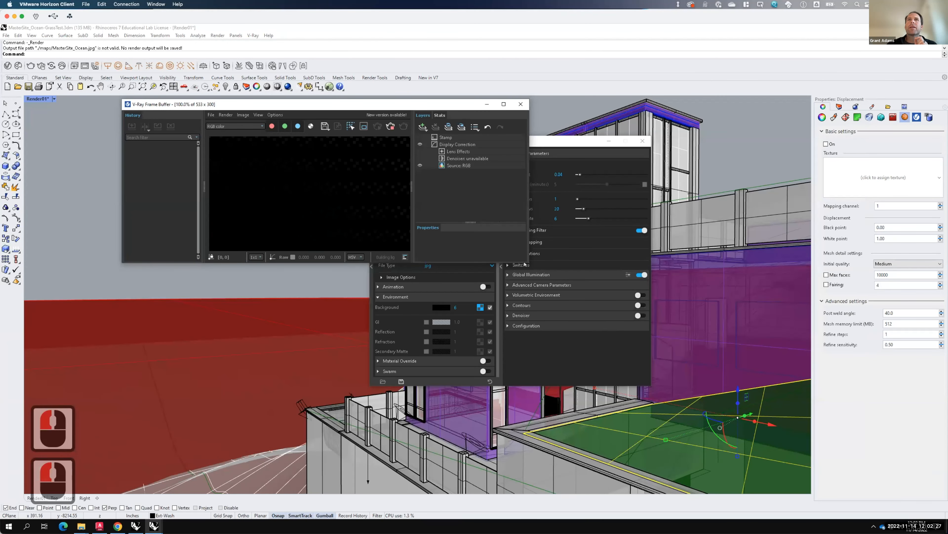
{"action": "left_click", "coordinate": [528, 263]}
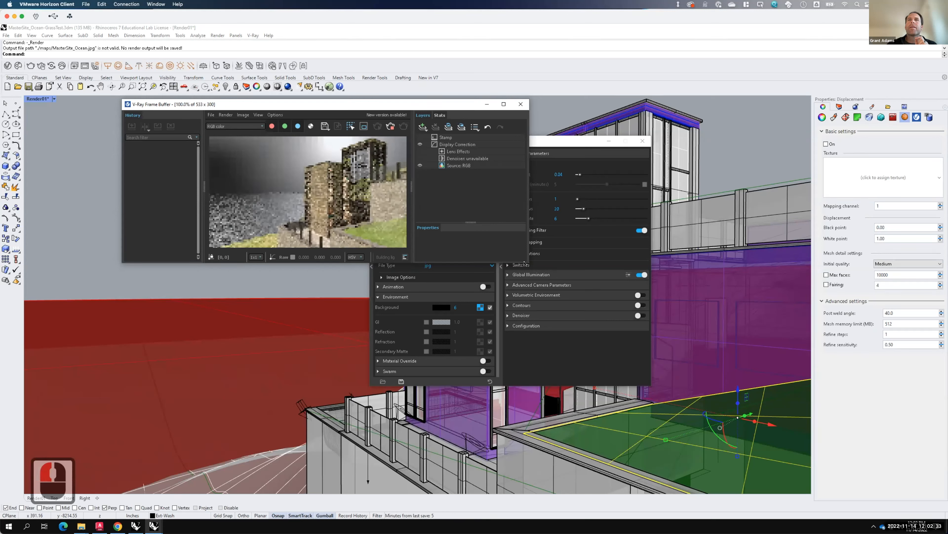
{"action": "left_click_drag", "start_coordinate": [527, 260], "coordinate": [678, 427]}
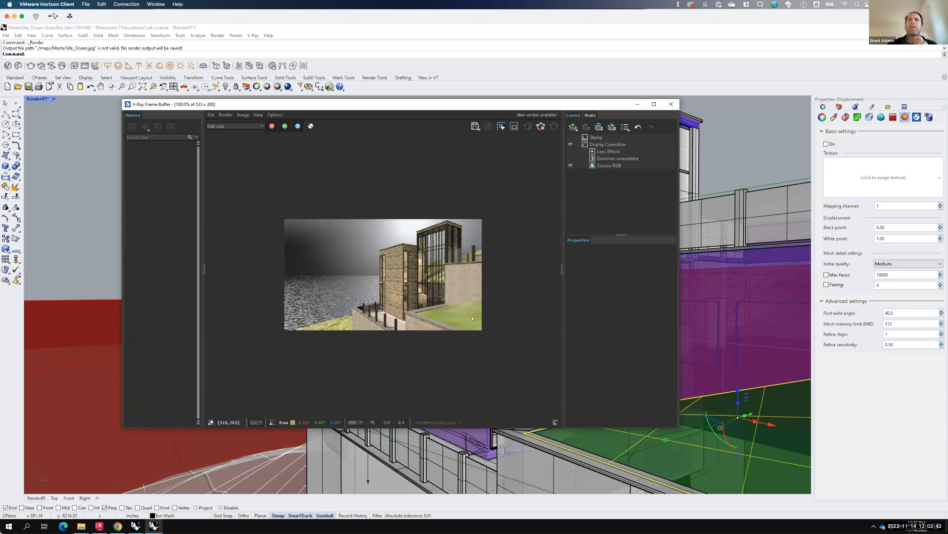
{"action": "scroll", "coordinate": [472, 318], "scroll_direction": "up", "scroll_amount": 1}
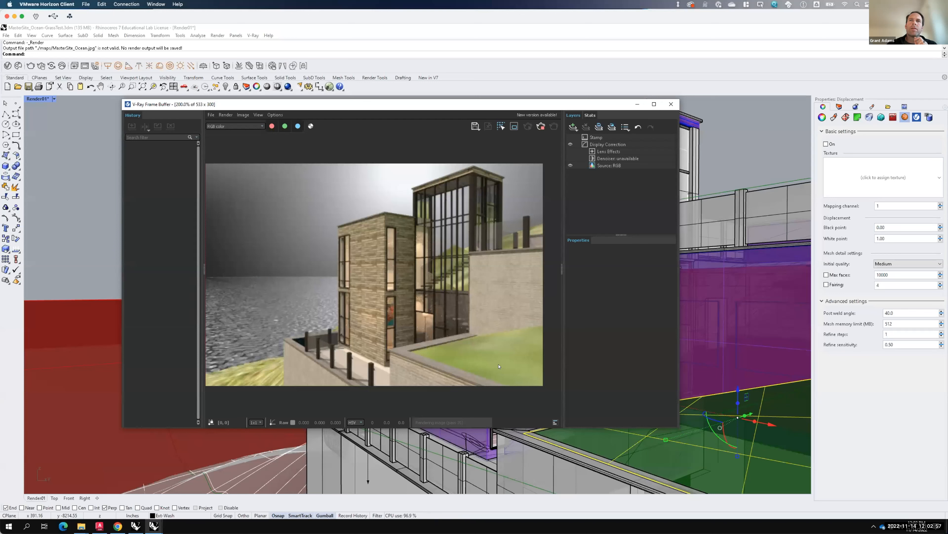
{"action": "left_click", "coordinate": [541, 126]}
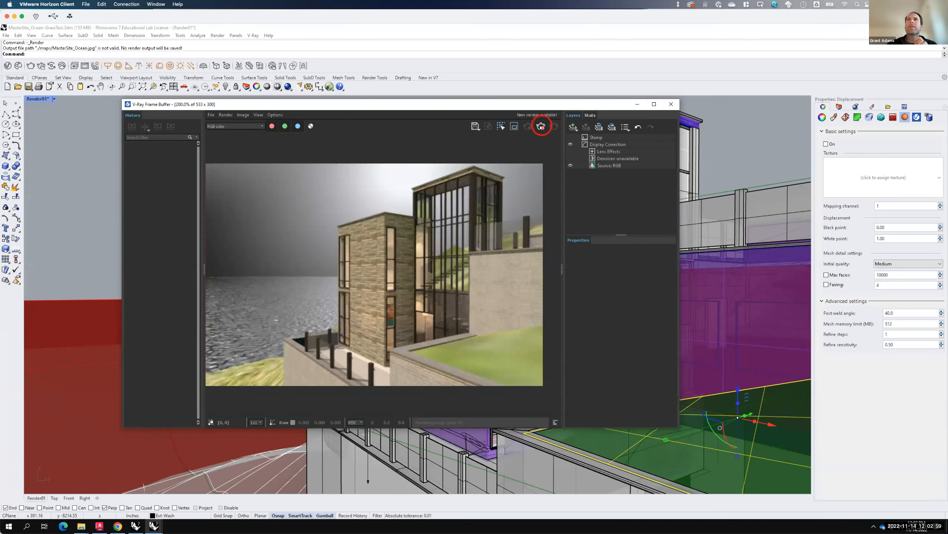
- Clear the environment background texture in the V-Ray render settings and choose a replacement image from file
{"action": "left_click", "coordinate": [7, 66]}
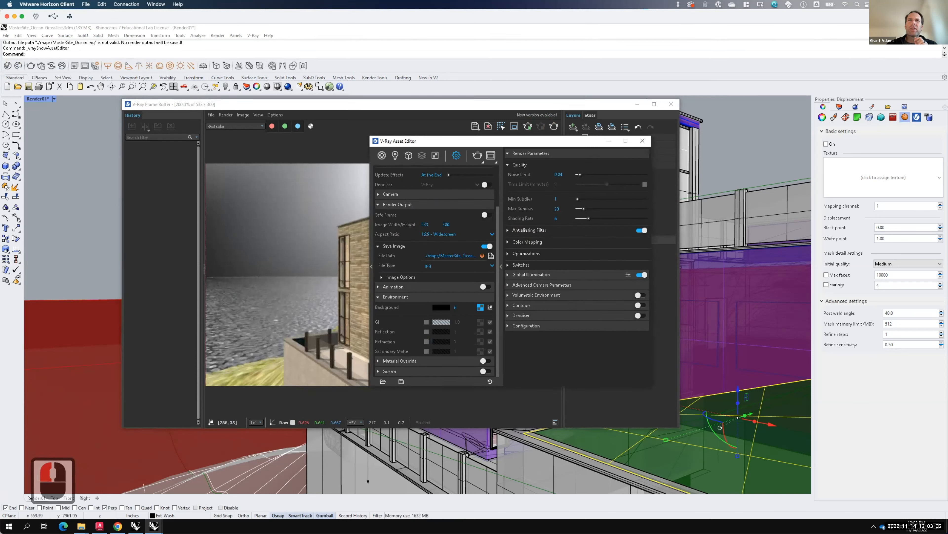
{"action": "right_click", "coordinate": [481, 307]}
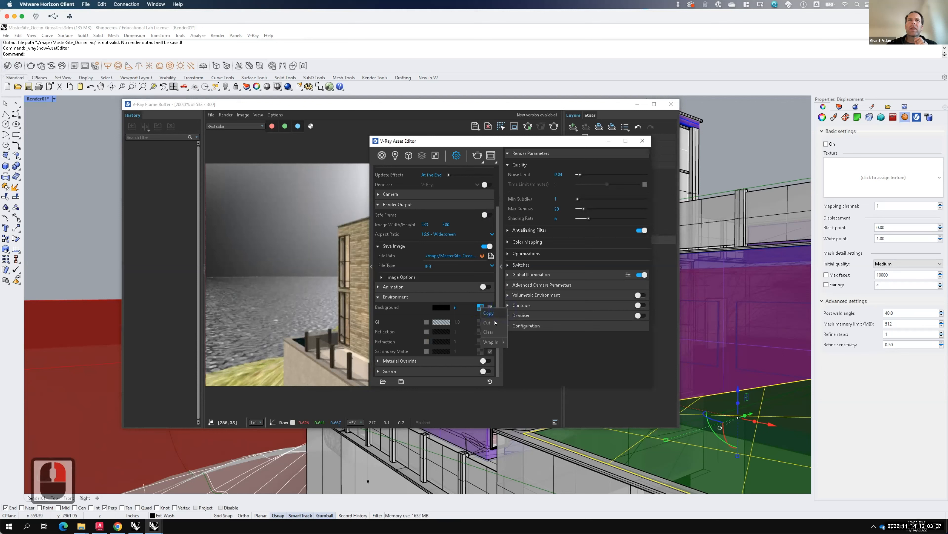
{"action": "double_click", "coordinate": [480, 307]}
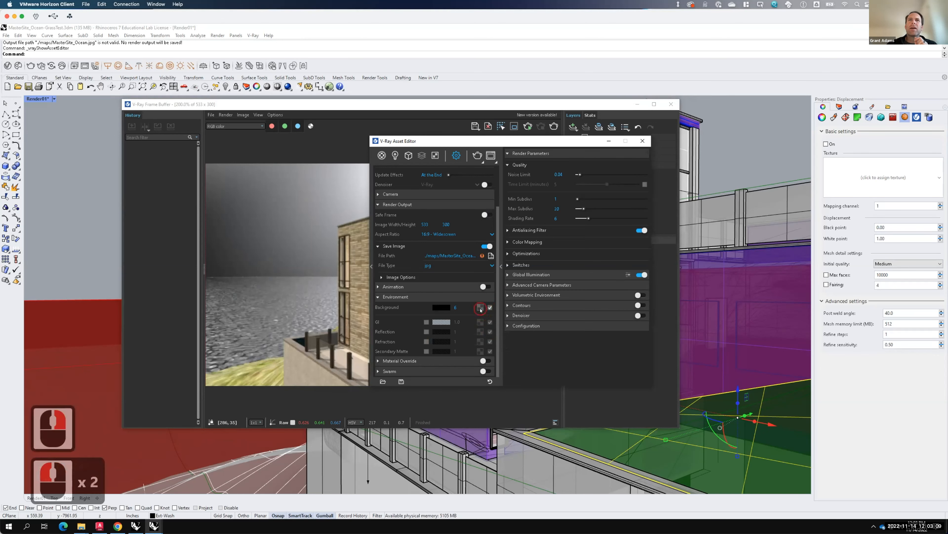
{"action": "left_click", "coordinate": [495, 159]}
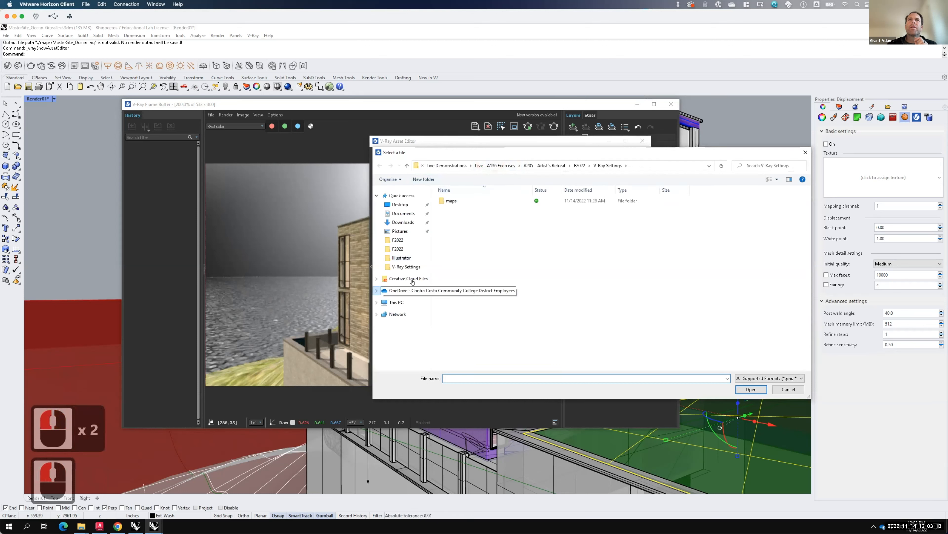
- Load DF360_006_us_Ref from the OneDrive folder Resources > V-Ray > V-Ray HDRI > Day HDRIs > 006 as the background bitmap
{"action": "left_click", "coordinate": [393, 290]}
{"action": "left_click", "coordinate": [460, 288]}
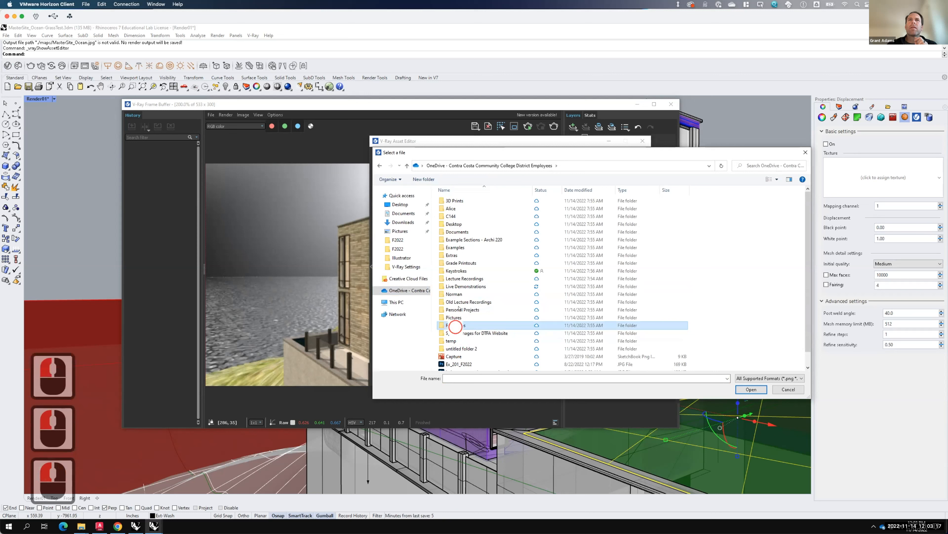
{"action": "double_click", "coordinate": [455, 325]}
{"action": "left_click", "coordinate": [449, 294]}
{"action": "double_click", "coordinate": [448, 294]}
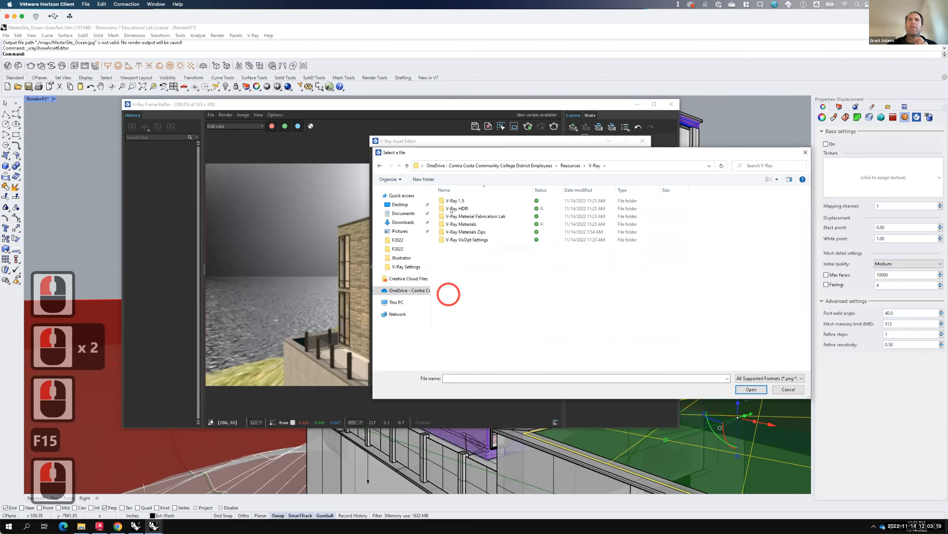
{"action": "double_click", "coordinate": [451, 202]}
{"action": "left_click", "coordinate": [457, 201]}
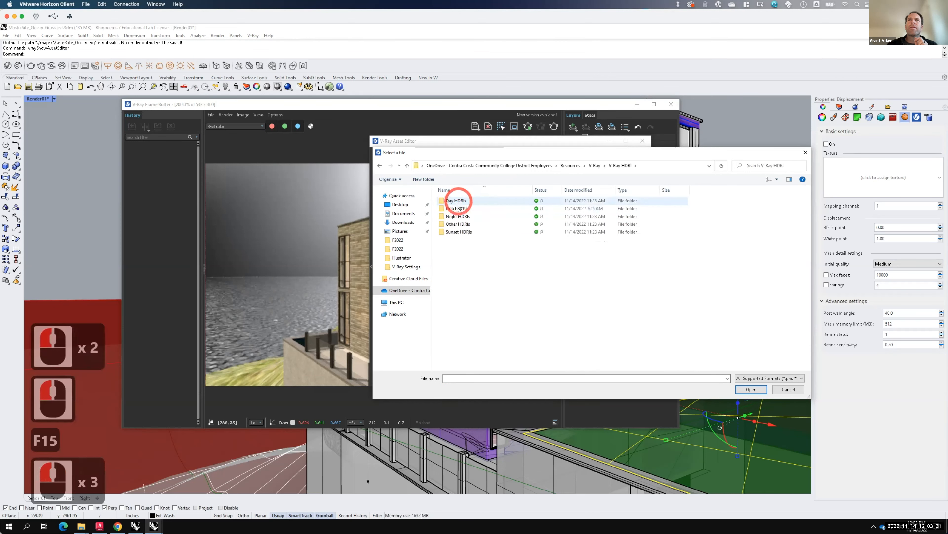
{"action": "double_click", "coordinate": [453, 200]}
{"action": "double_click", "coordinate": [448, 208]}
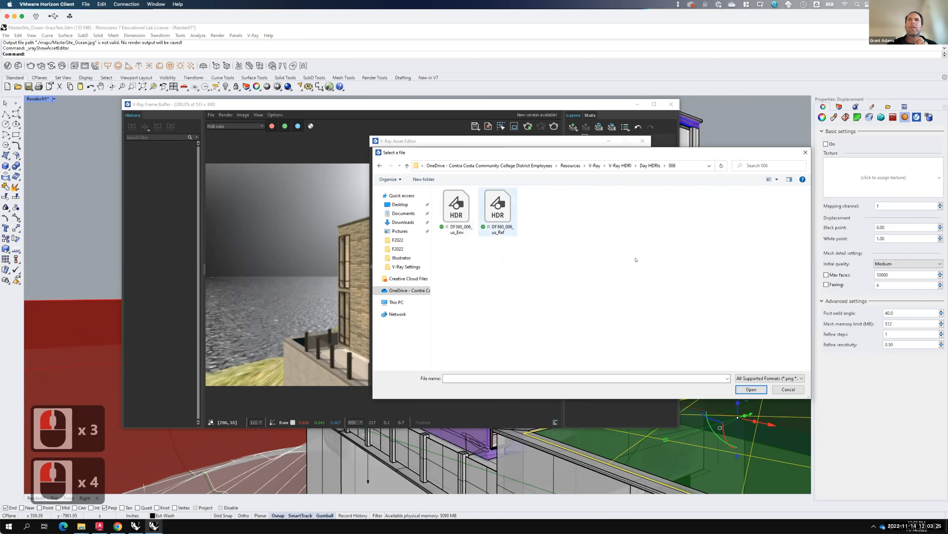
{"action": "left_click", "coordinate": [498, 209]}
{"action": "left_click", "coordinate": [752, 389]}
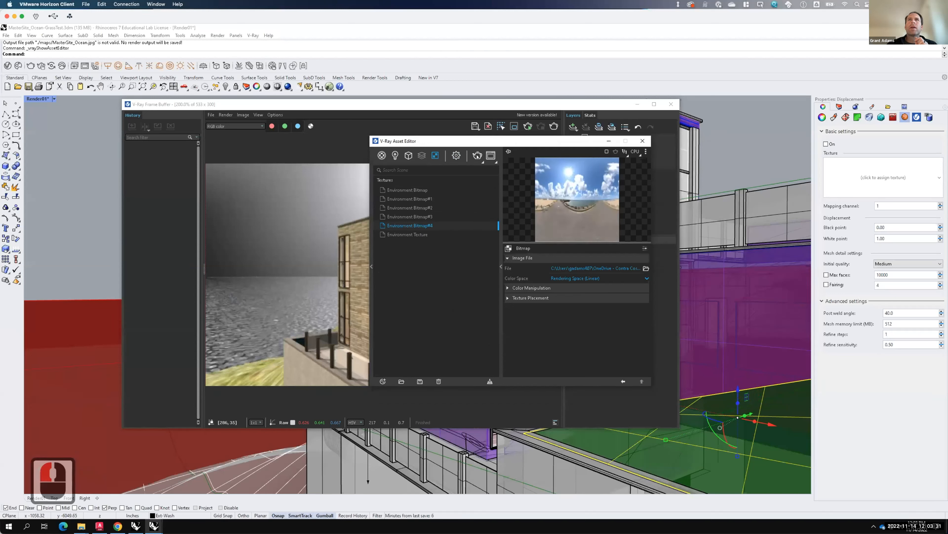
- Set the Grass fur's Count (Area) to 100
{"action": "left_click", "coordinate": [409, 155]}
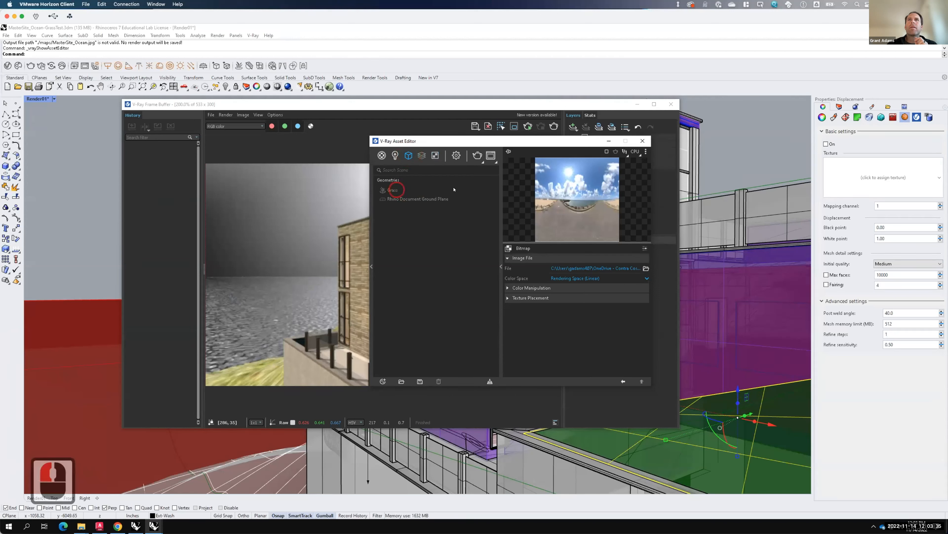
{"action": "left_click", "coordinate": [392, 190]}
{"action": "left_click", "coordinate": [558, 278]}
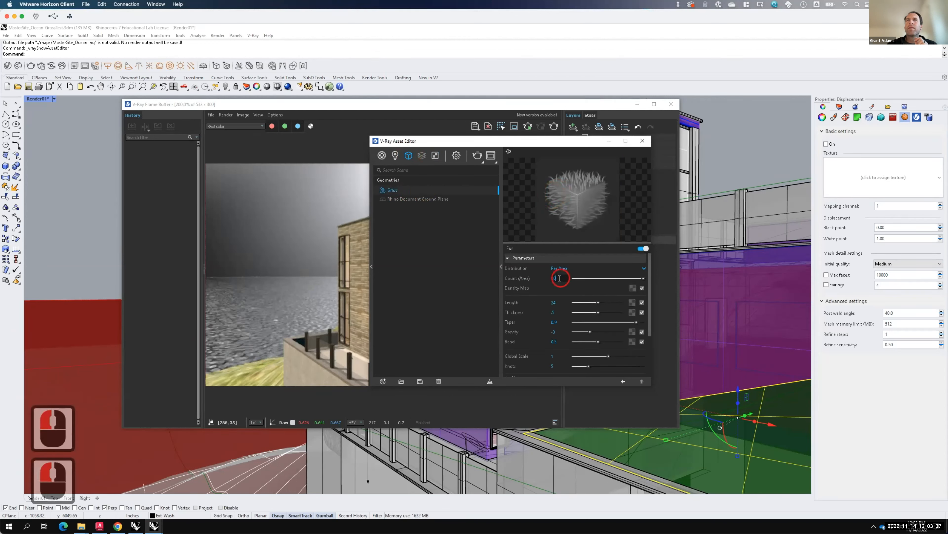
{"action": "left_click", "coordinate": [535, 278]}
{"action": "type", "text": "100"}
{"action": "key", "text": "Tab"}
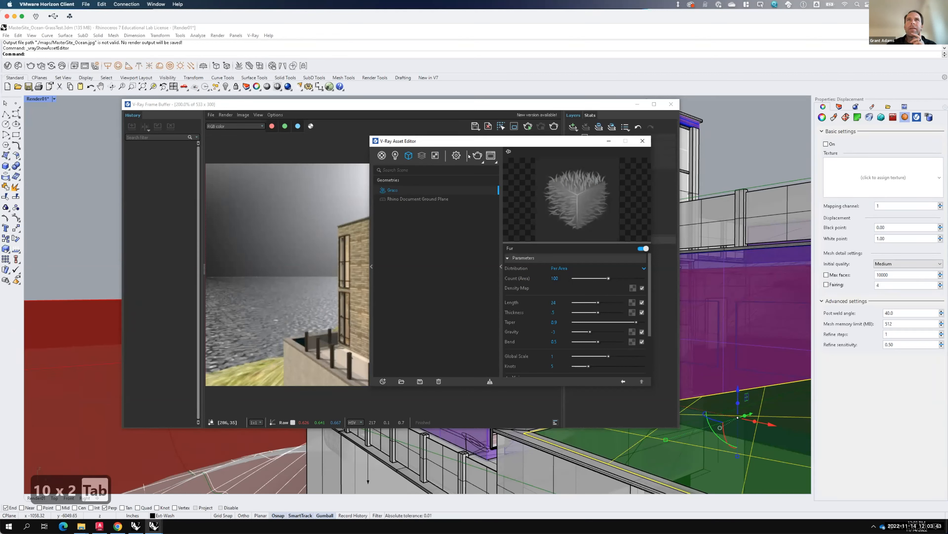
- Render the view with the new HDR sky, then stop the render and close the frame buffer
{"action": "left_click", "coordinate": [477, 155]}
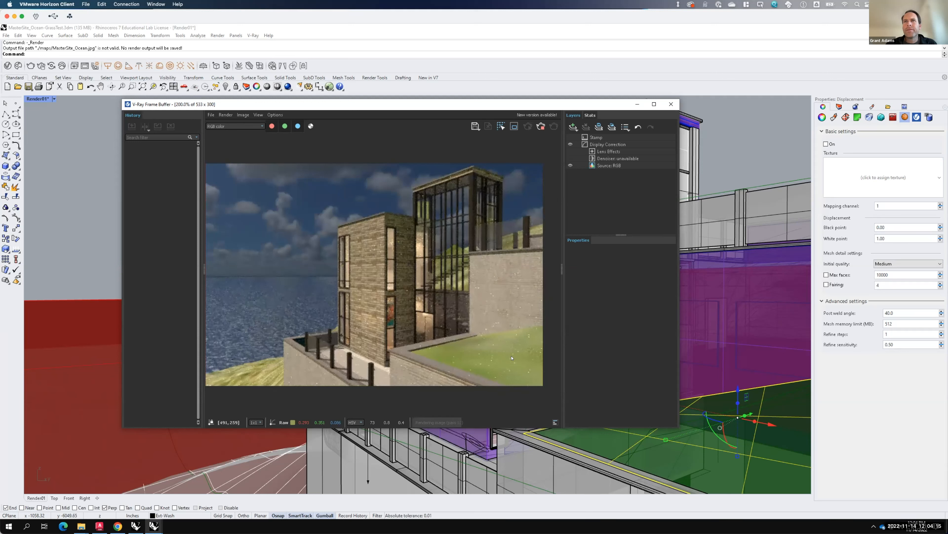
{"action": "left_click", "coordinate": [541, 126]}
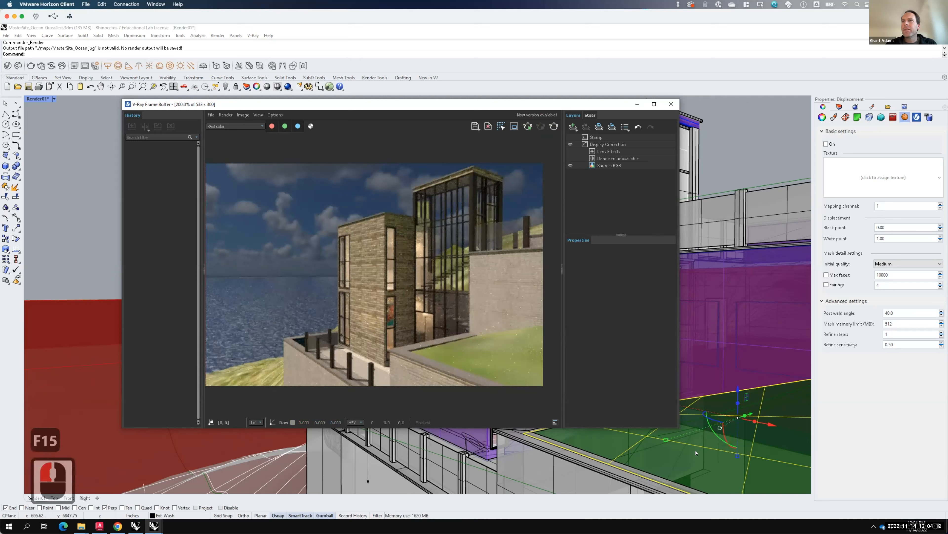
{"action": "type", "text": "flip"}
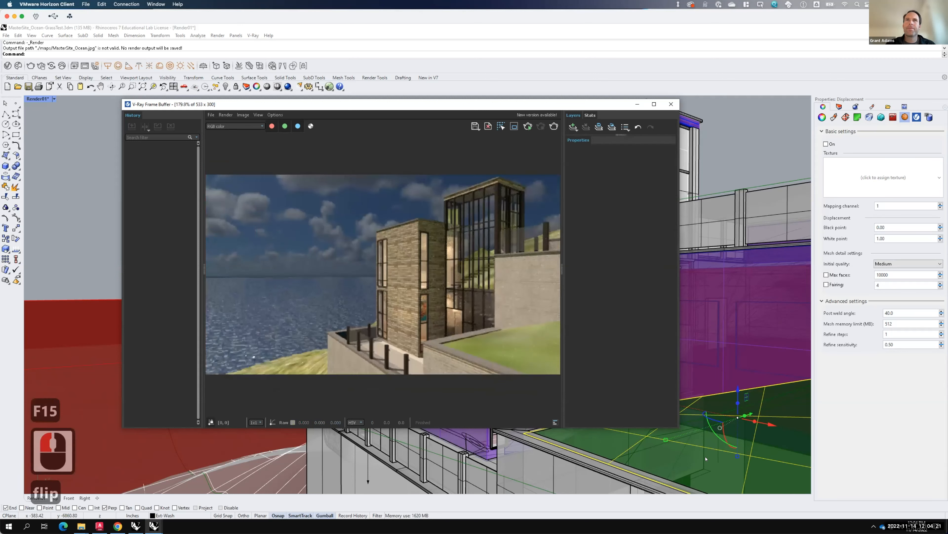
{"action": "left_click", "coordinate": [671, 104]}
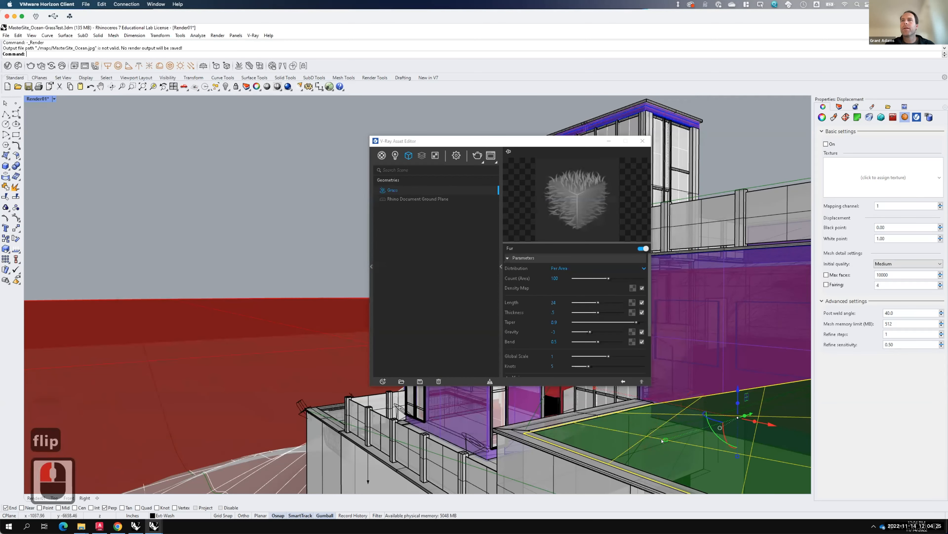
- Flip the direction of the green roof surface
{"action": "left_click", "coordinate": [688, 446]}
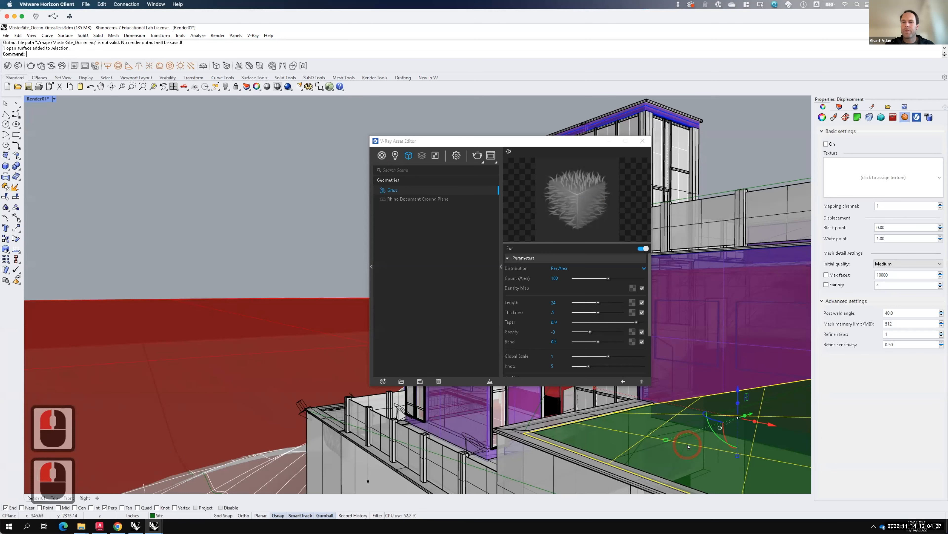
{"action": "type", "text": "flip"}
{"action": "key", "text": "Return"}
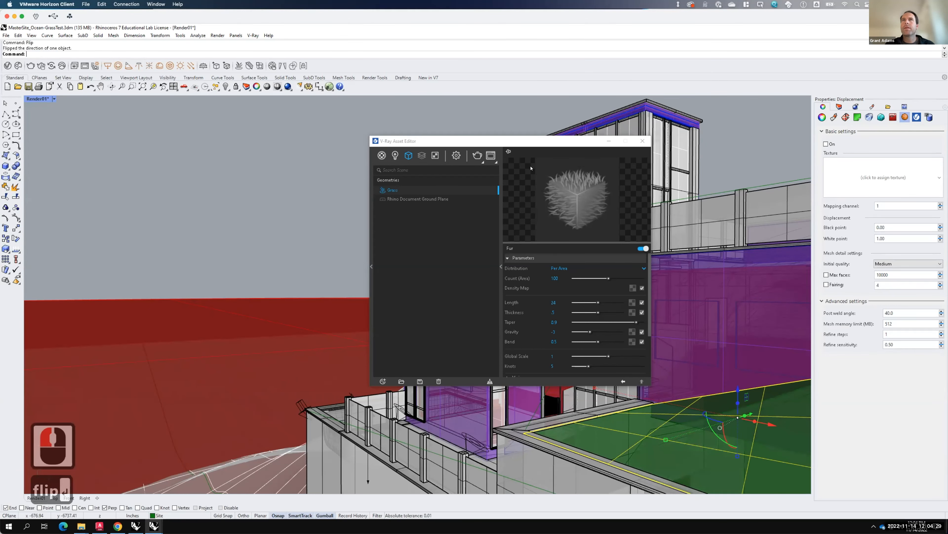
- Render the view again to check the grass on the flipped roof, then stop and close the frame buffer
{"action": "left_click", "coordinate": [478, 155]}
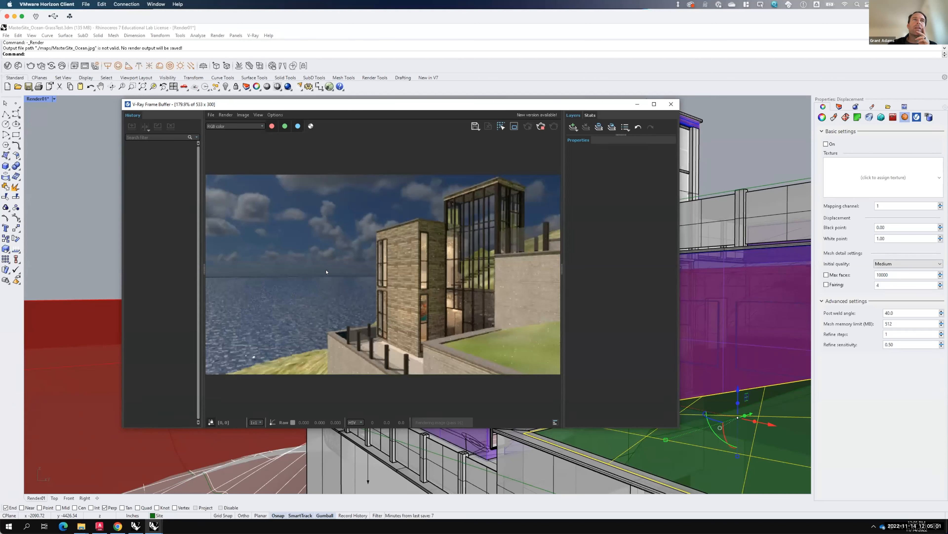
{"action": "left_click", "coordinate": [540, 128]}
{"action": "left_click", "coordinate": [671, 104]}
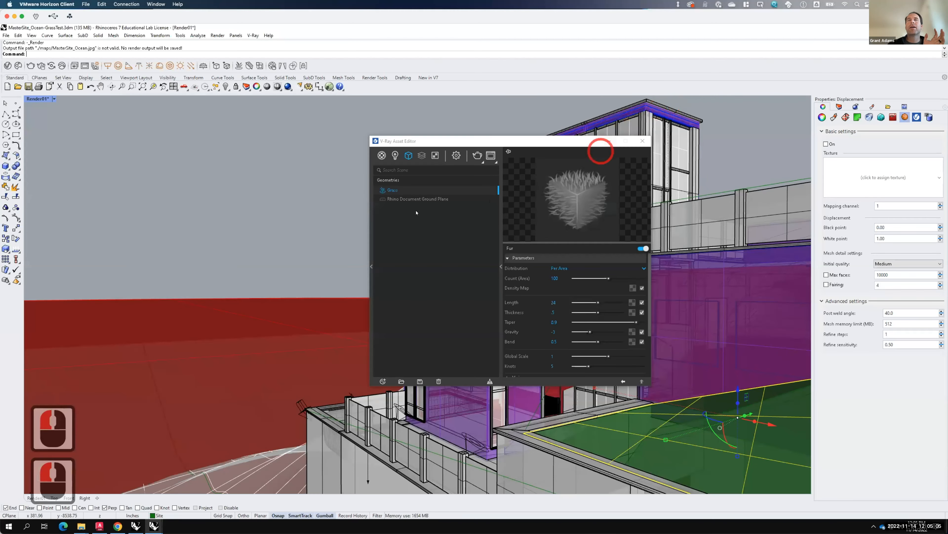
- Select the large circular ocean block and stretch it vertically in the Front view with Scale1D, picking the reference points by eye
{"action": "left_click", "coordinate": [244, 373]}
{"action": "left_click", "coordinate": [238, 312]}
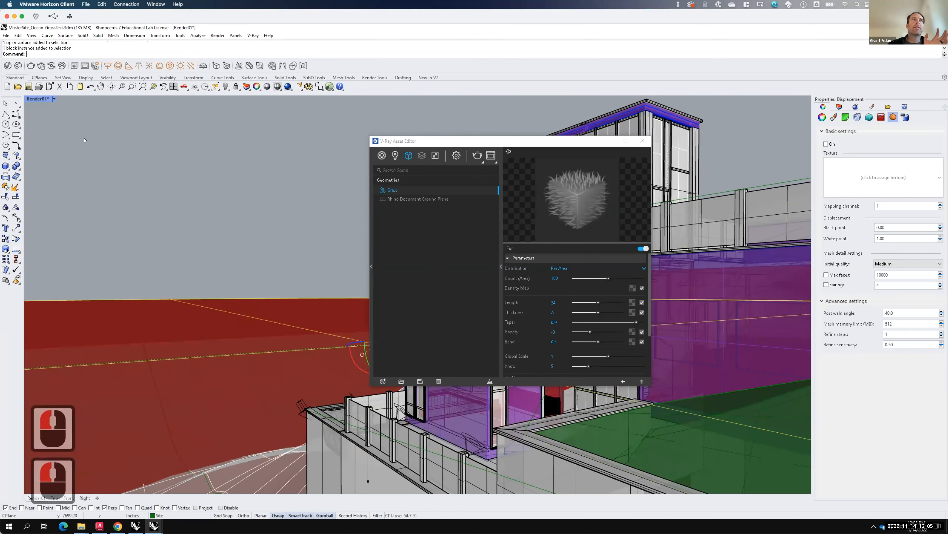
{"action": "double_click", "coordinate": [36, 99]}
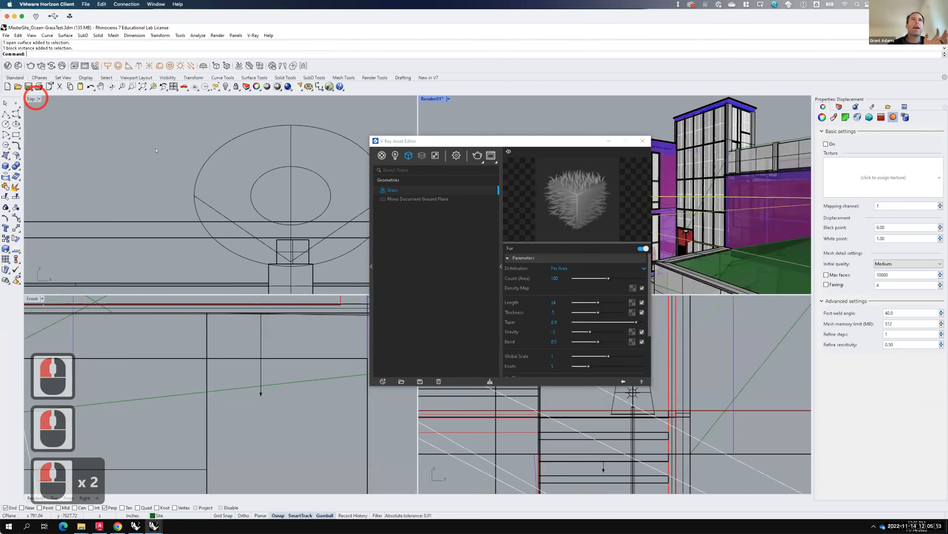
{"action": "scroll", "coordinate": [197, 187], "scroll_direction": "up", "scroll_amount": 20}
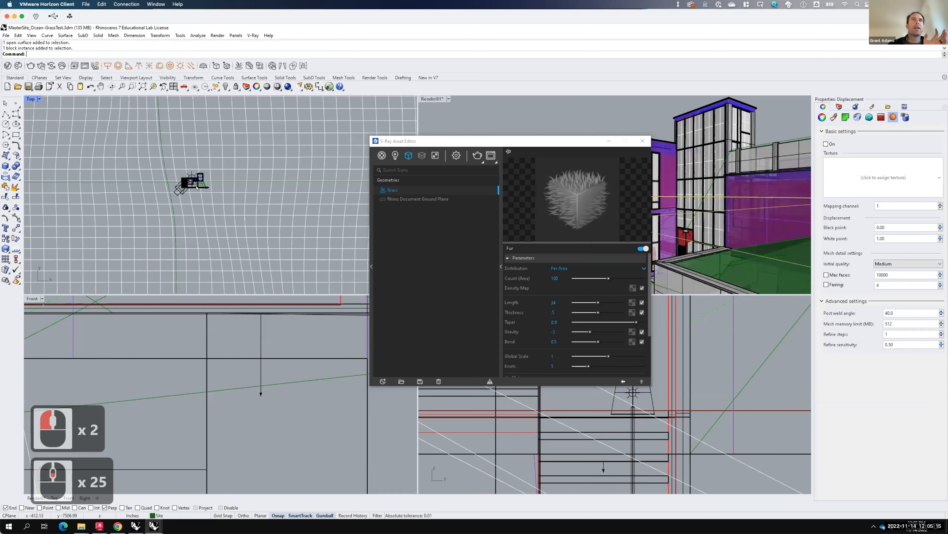
{"action": "scroll", "coordinate": [198, 186], "scroll_direction": "up", "scroll_amount": 12}
{"action": "key", "text": "F15"}
{"action": "scroll", "coordinate": [216, 336], "scroll_direction": "down", "scroll_amount": 6}
{"action": "scroll", "coordinate": [216, 336], "scroll_direction": "down", "scroll_amount": 20}
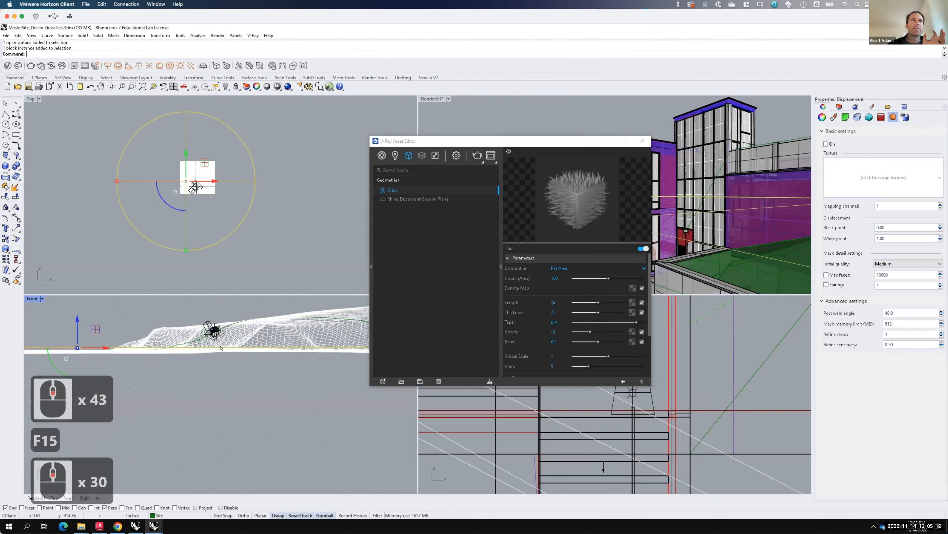
{"action": "scroll", "coordinate": [221, 348], "scroll_direction": "up", "scroll_amount": 19}
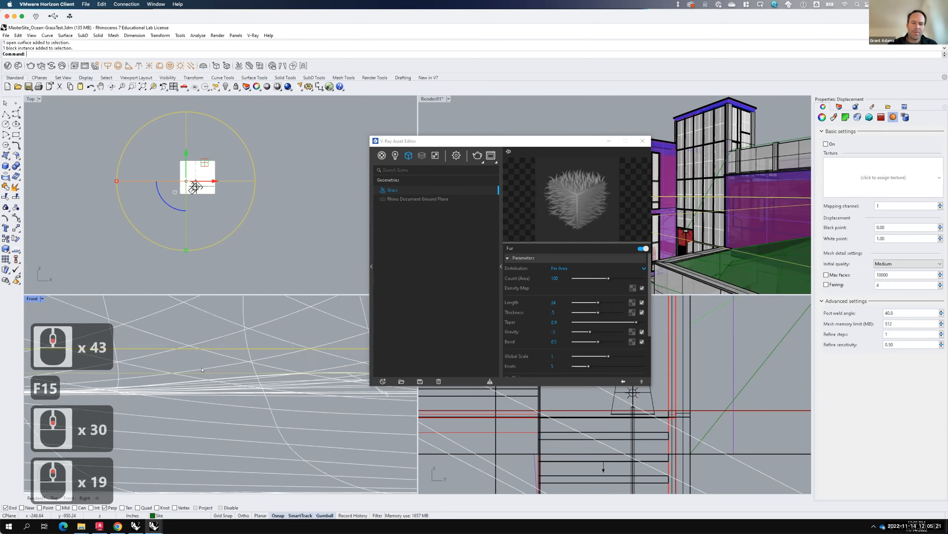
{"action": "type", "text": "scale1d"}
{"action": "key", "text": "Return"}
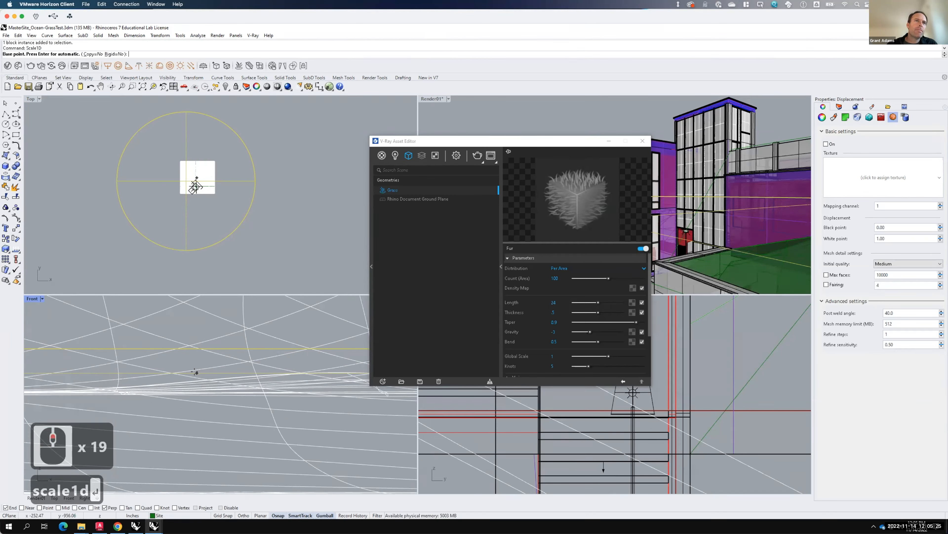
{"action": "left_click", "coordinate": [196, 372]}
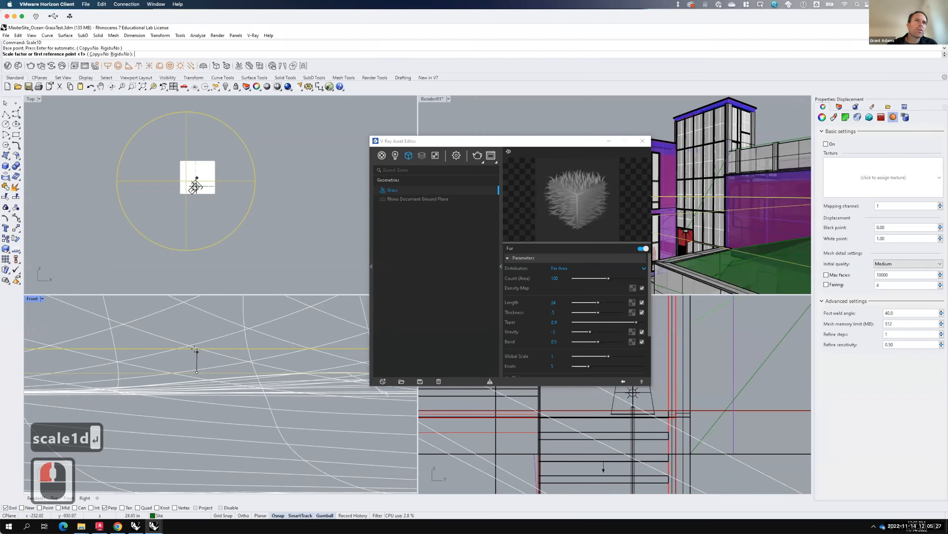
{"action": "left_click", "coordinate": [197, 349]}
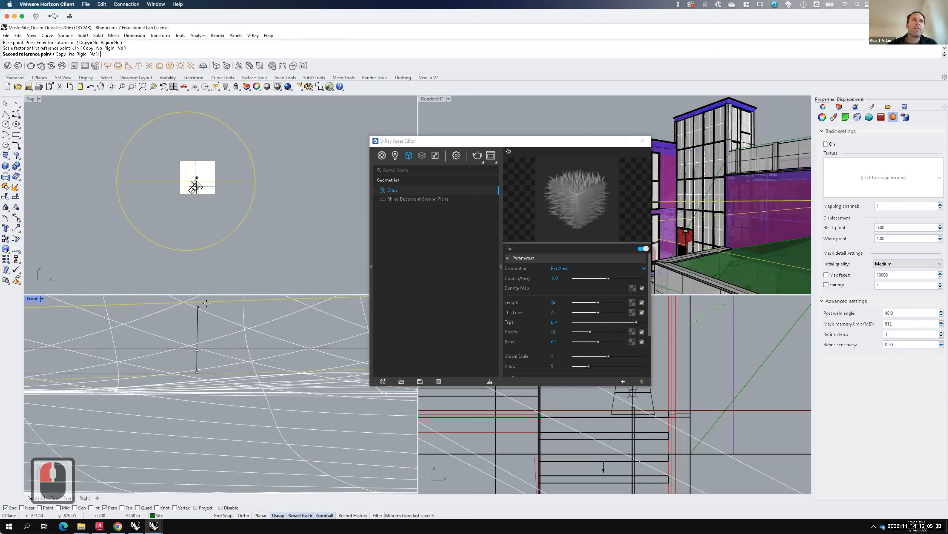
{"action": "left_click", "coordinate": [206, 302]}
- Move the Asset Editor aside and examine the stretched ocean block's thickness against the terrain in the Front view
{"action": "left_click_drag", "start_coordinate": [561, 143], "coordinate": [728, 191]}
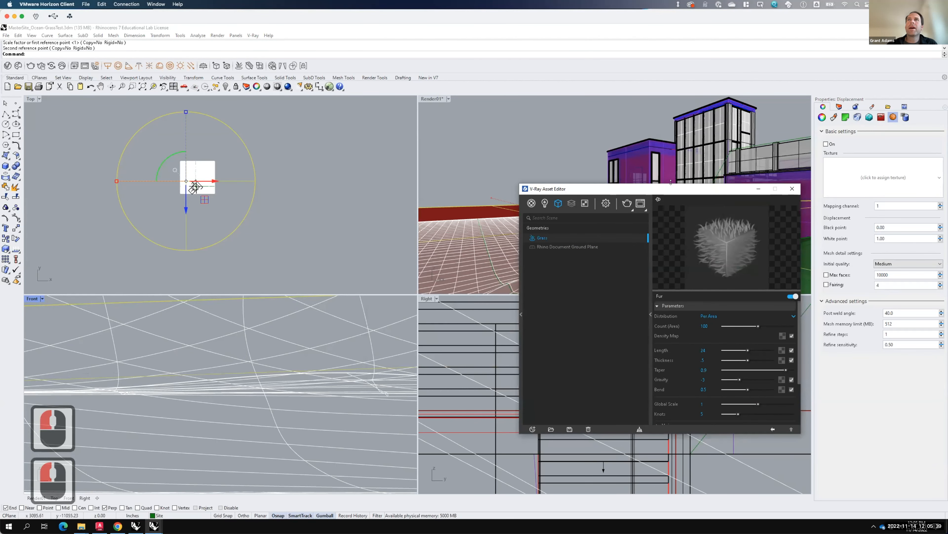
{"action": "scroll", "coordinate": [125, 366], "scroll_direction": "down", "scroll_amount": 9}
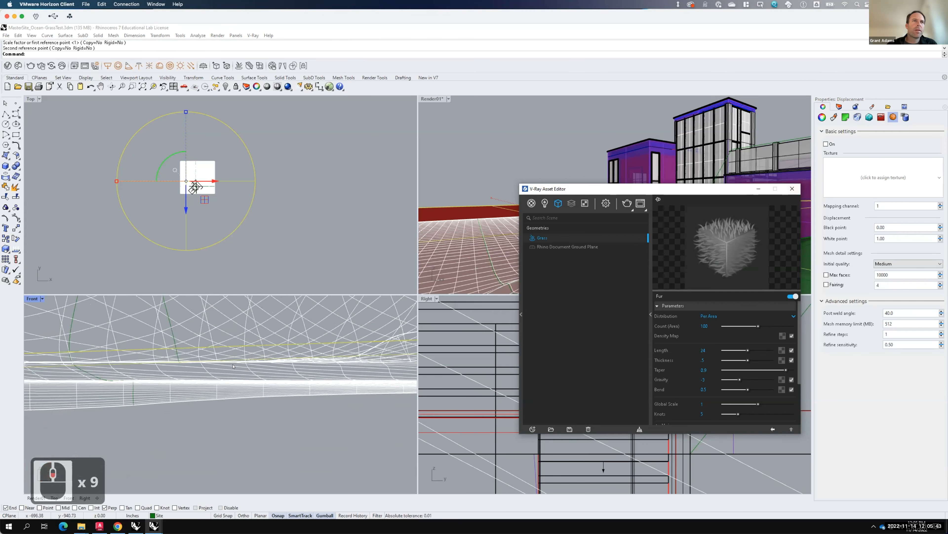
{"action": "scroll", "coordinate": [232, 366], "scroll_direction": "down", "scroll_amount": 10}
{"action": "scroll", "coordinate": [87, 369], "scroll_direction": "down", "scroll_amount": 2}
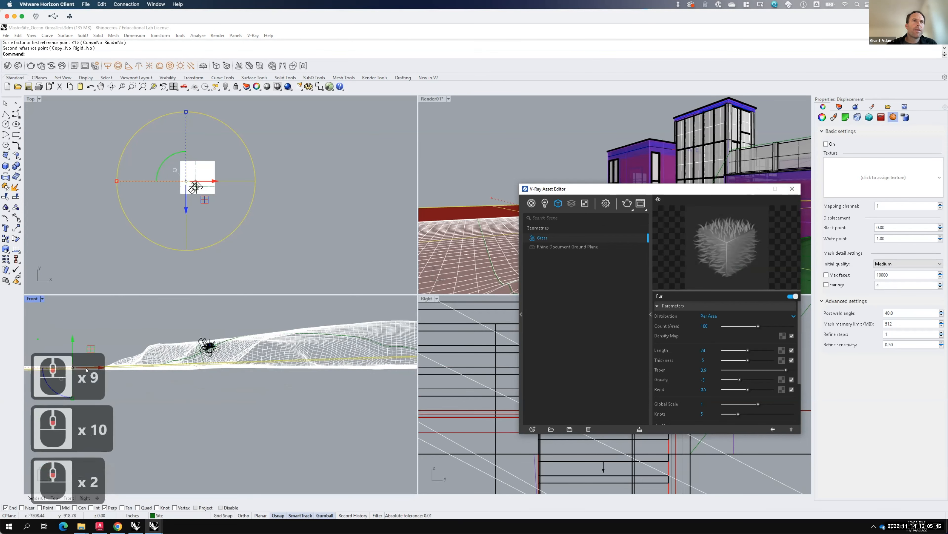
{"action": "scroll", "coordinate": [62, 367], "scroll_direction": "up", "scroll_amount": 15}
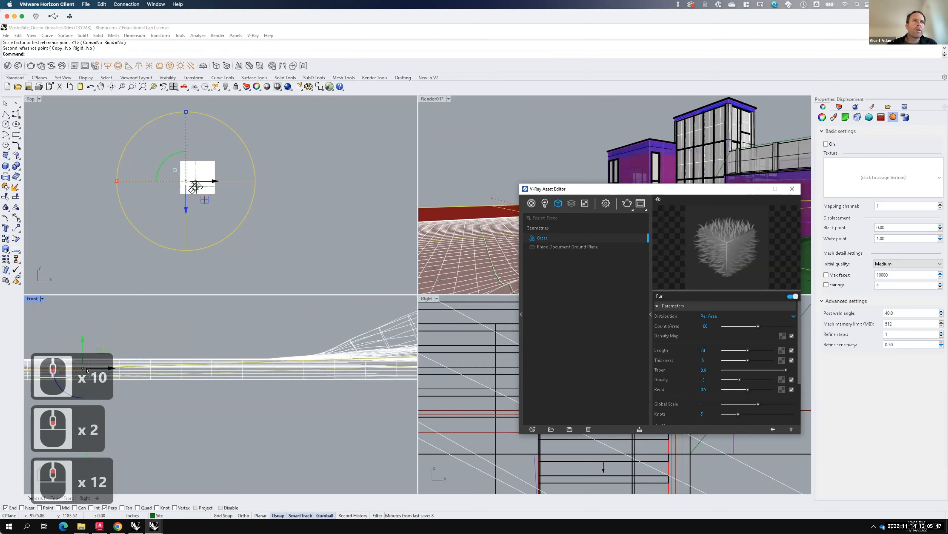
{"action": "scroll", "coordinate": [79, 370], "scroll_direction": "up", "scroll_amount": 3}
{"action": "right_click_drag", "start_coordinate": [80, 370], "coordinate": [222, 336]}
{"action": "scroll", "coordinate": [222, 335], "scroll_direction": "down", "scroll_amount": 5}
{"action": "scroll", "coordinate": [222, 336], "scroll_direction": "up", "scroll_amount": 4}
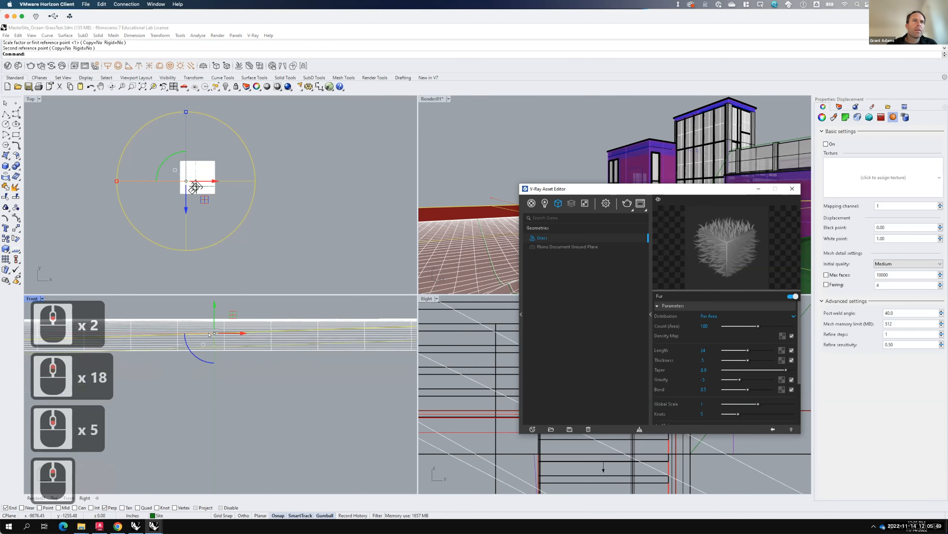
{"action": "type", "text": "scale"}
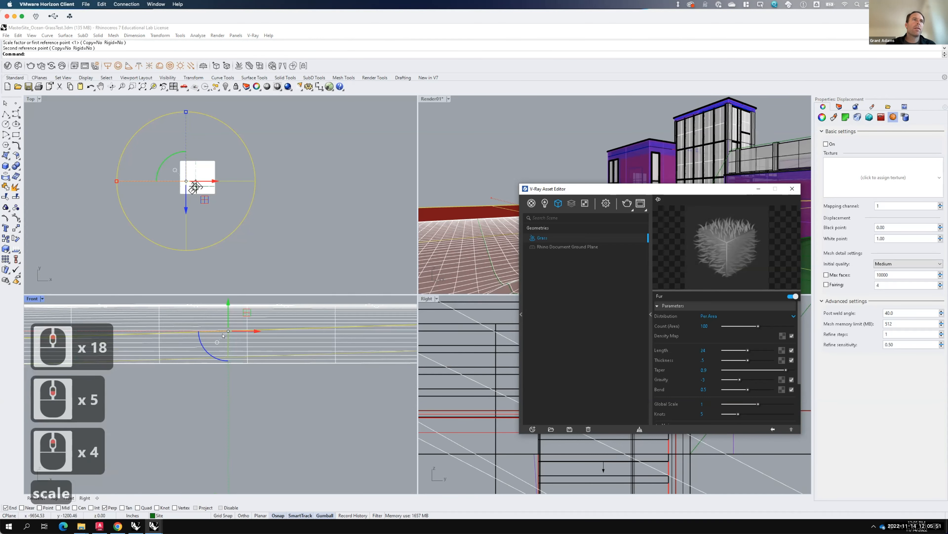
{"action": "type", "text": "1"}
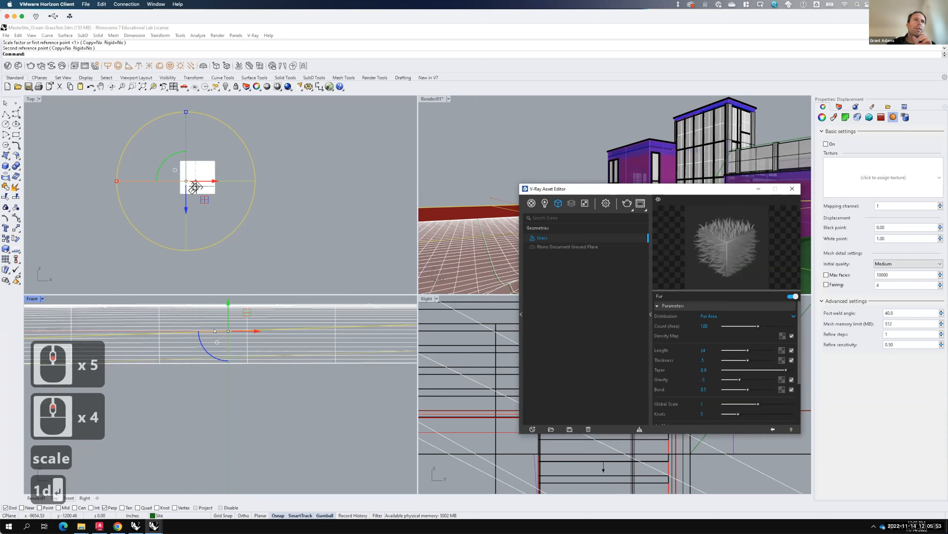
{"action": "key", "text": "Return"}
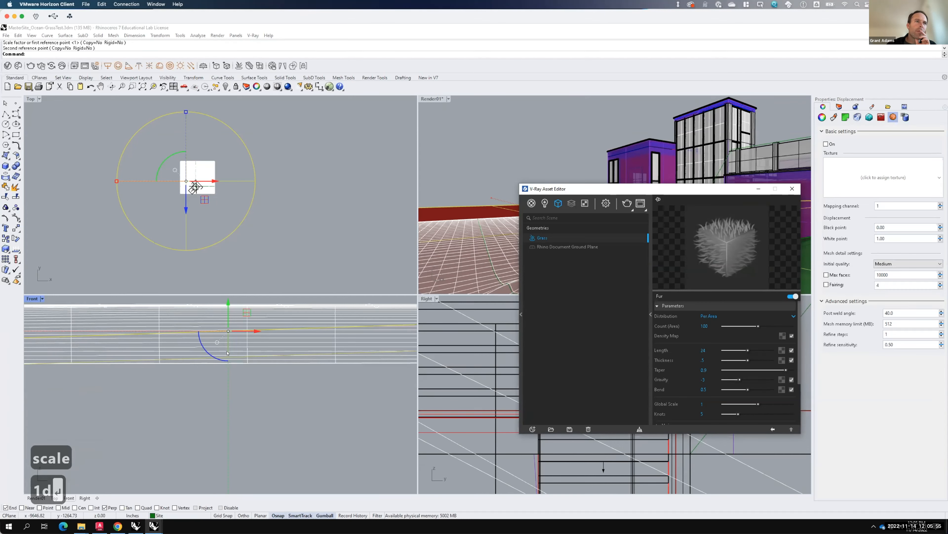
{"action": "type", "text": "scald3d"}
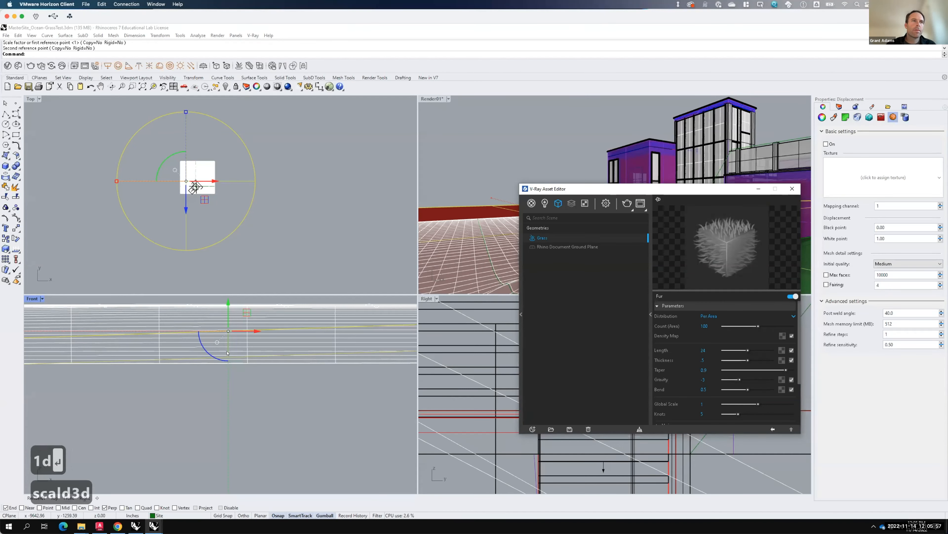
{"action": "key", "text": "BackSpace"}
{"action": "key", "text": "BackSpace"}
{"action": "key", "text": "BackSpace"}
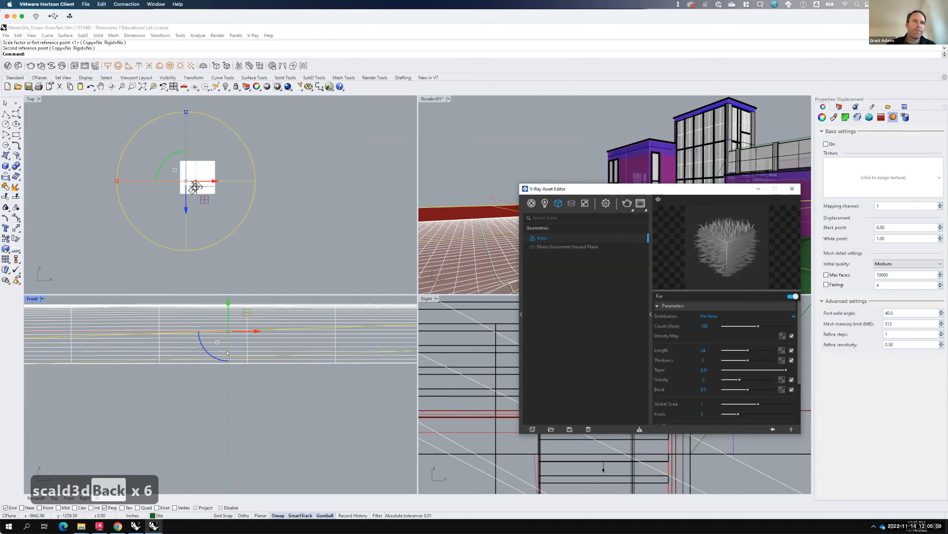
{"action": "type", "text": "sc"}
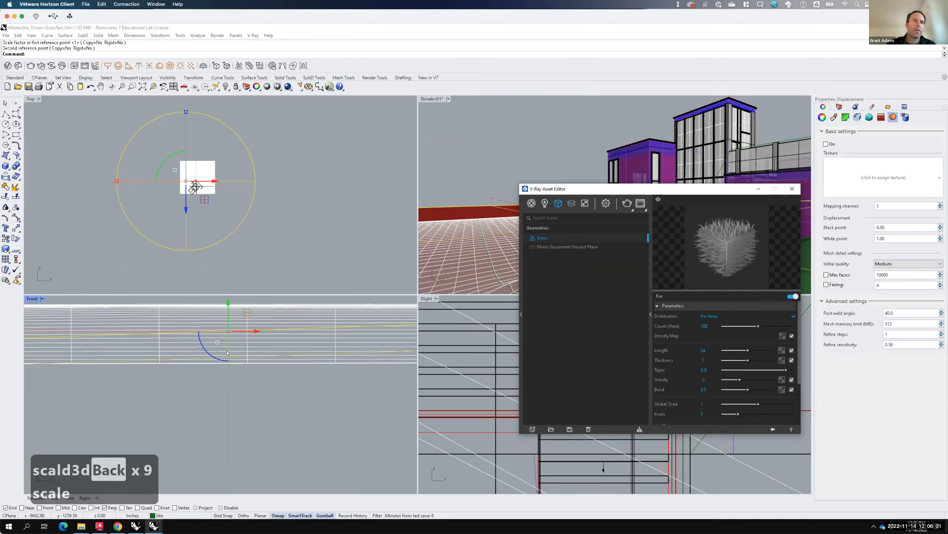
{"action": "type", "text": "d"}
{"action": "key", "text": "Return"}
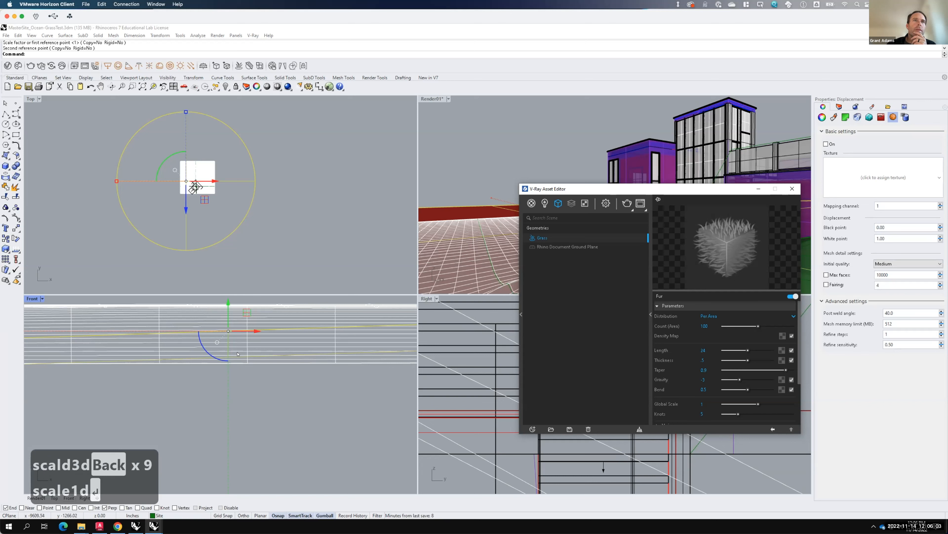
{"action": "left_click", "coordinate": [235, 356]}
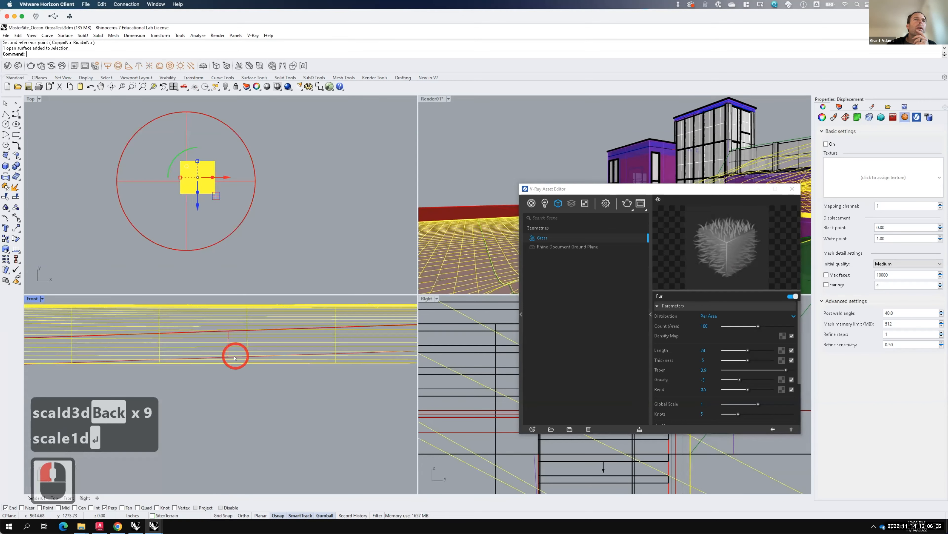
{"action": "left_click", "coordinate": [231, 331]}
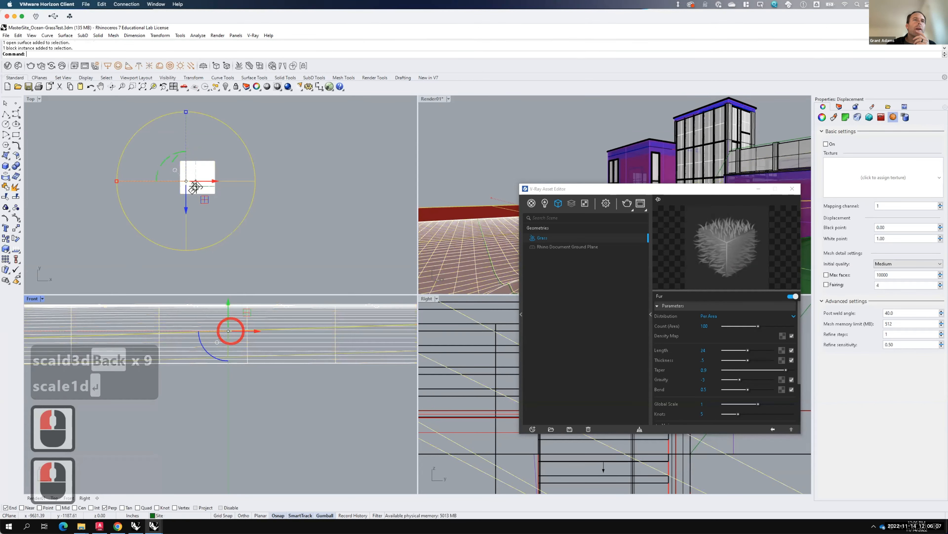
{"action": "left_click", "coordinate": [232, 331]}
- Undo the last vertical scaling of the ocean block and the flip of the green roof surface
{"action": "key", "text": "ctrl+z"}
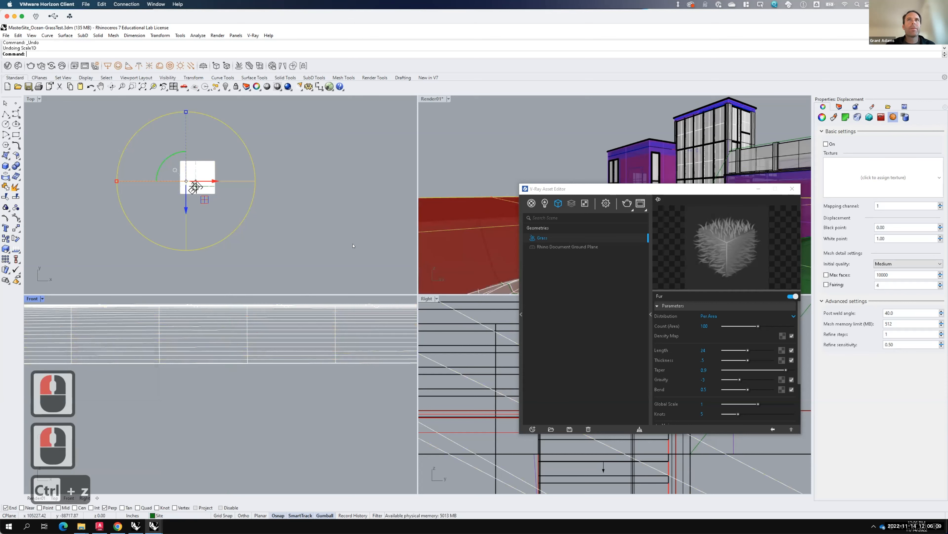
{"action": "key", "text": "ctrl+z"}
- Stretch the circular ocean block vertically in the Front view with Scale1D, from its lower edge to about 1200 inches tall
{"action": "scroll", "coordinate": [308, 270], "scroll_direction": "down", "scroll_amount": 11}
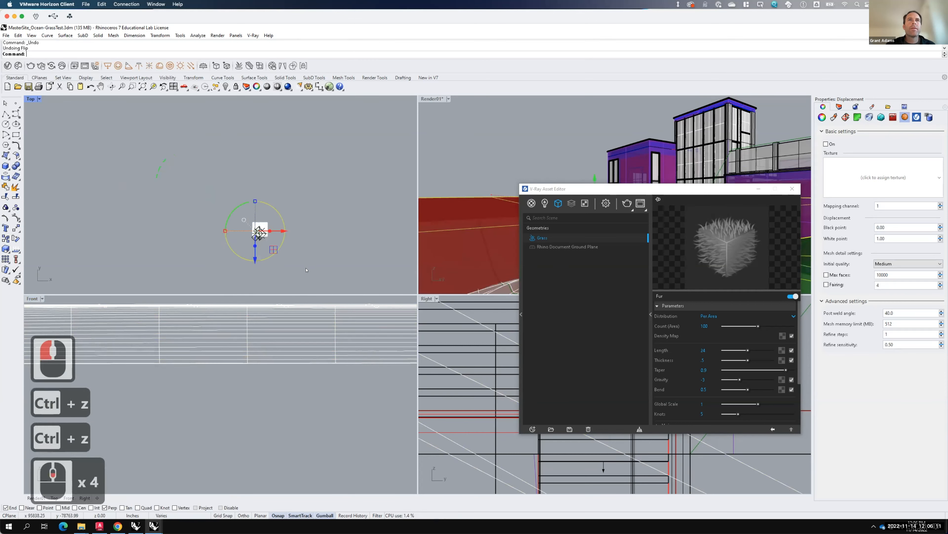
{"action": "scroll", "coordinate": [280, 347], "scroll_direction": "down", "scroll_amount": 12}
{"action": "scroll", "coordinate": [233, 330], "scroll_direction": "up", "scroll_amount": 6}
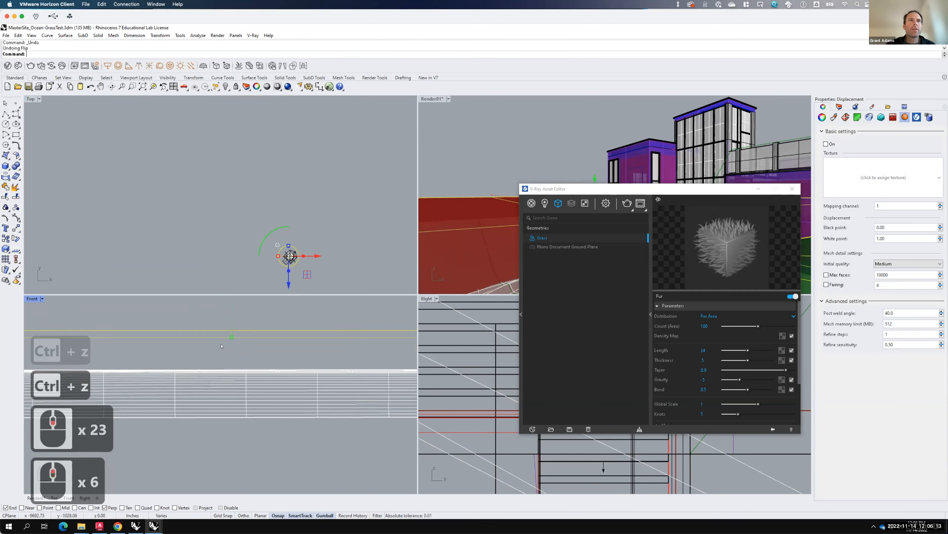
{"action": "scroll", "coordinate": [233, 333], "scroll_direction": "up", "scroll_amount": 7}
{"action": "type", "text": "scald"}
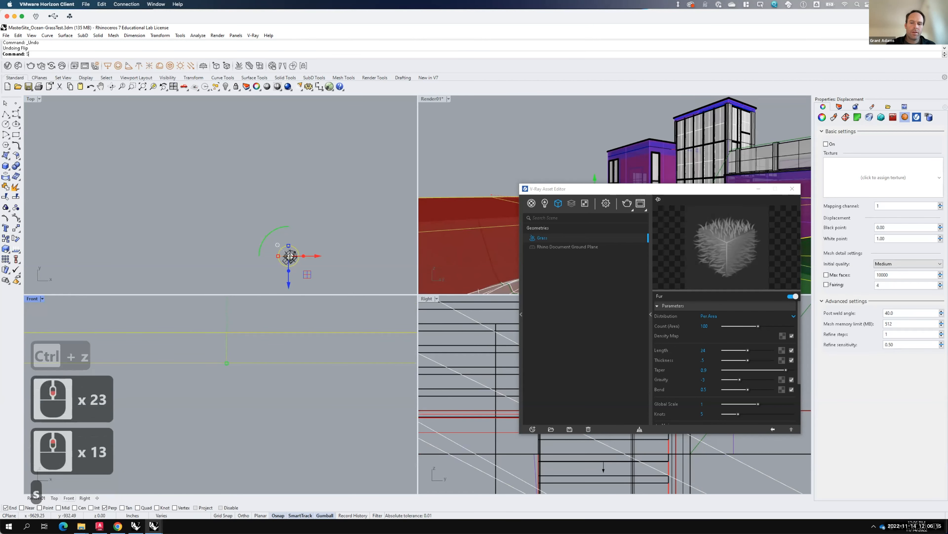
{"action": "type", "text": "1"}
{"action": "key", "text": "F15"}
{"action": "type", "text": "d"}
{"action": "key", "text": "Return"}
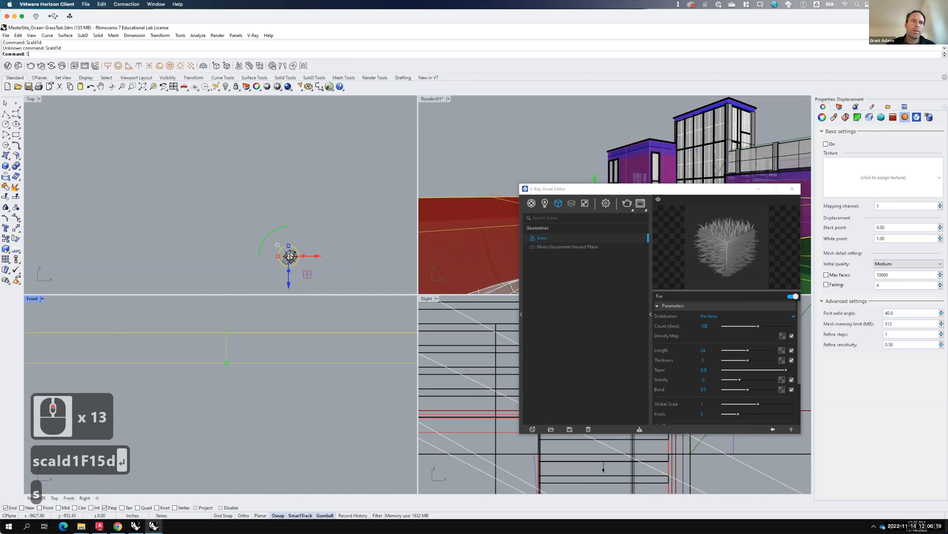
{"action": "type", "text": "scald"}
{"action": "key", "text": "BackSpace"}
{"action": "type", "text": "e1d"}
{"action": "key", "text": "Return"}
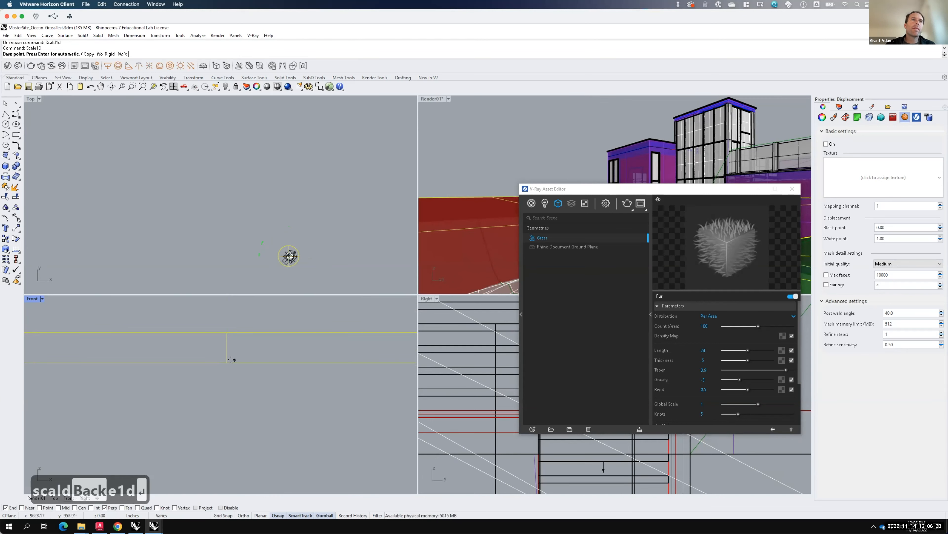
{"action": "left_click", "coordinate": [232, 360]}
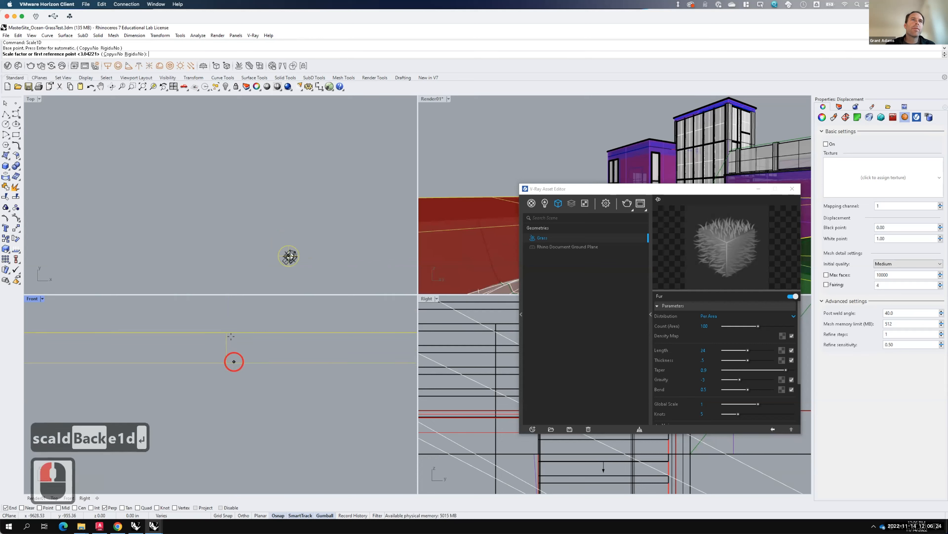
{"action": "left_click", "coordinate": [232, 333], "text": "shift"}
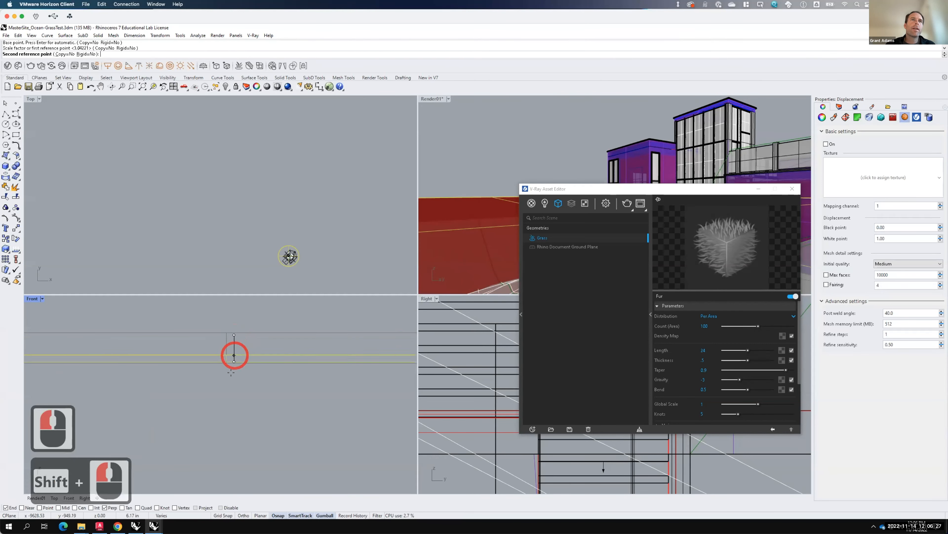
{"action": "scroll", "coordinate": [232, 375], "scroll_direction": "down", "scroll_amount": 13}
{"action": "scroll", "coordinate": [231, 378], "scroll_direction": "down", "scroll_amount": 9}
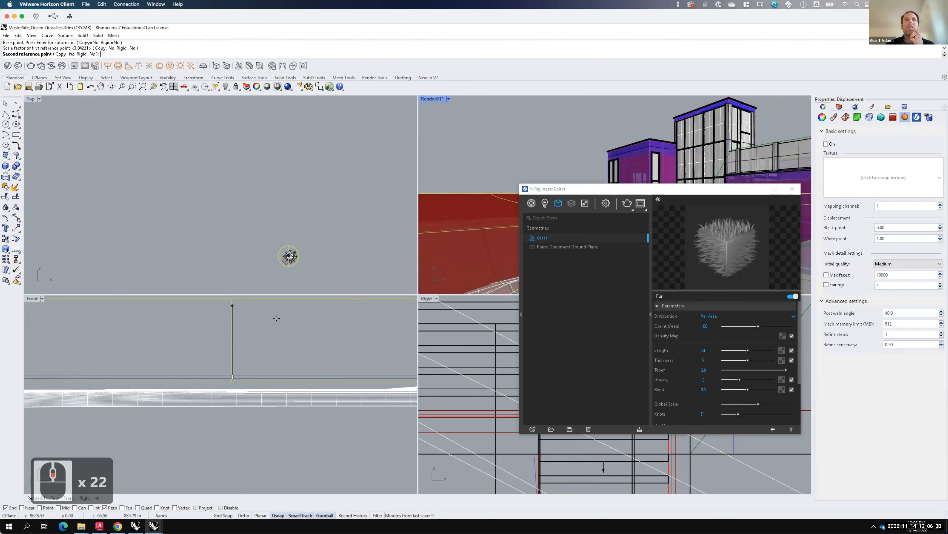
{"action": "scroll", "coordinate": [247, 309], "scroll_direction": "down", "scroll_amount": 8}
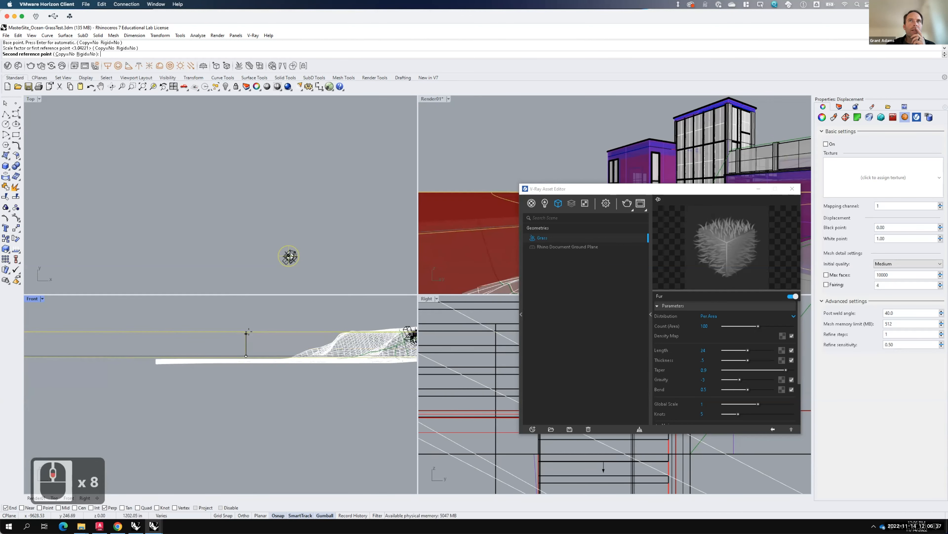
{"action": "left_click", "coordinate": [247, 332]}
- Maximize the Render01 view and render it to inspect the ocean and buildings, then stop the render and close the frame buffer
{"action": "double_click", "coordinate": [430, 99]}
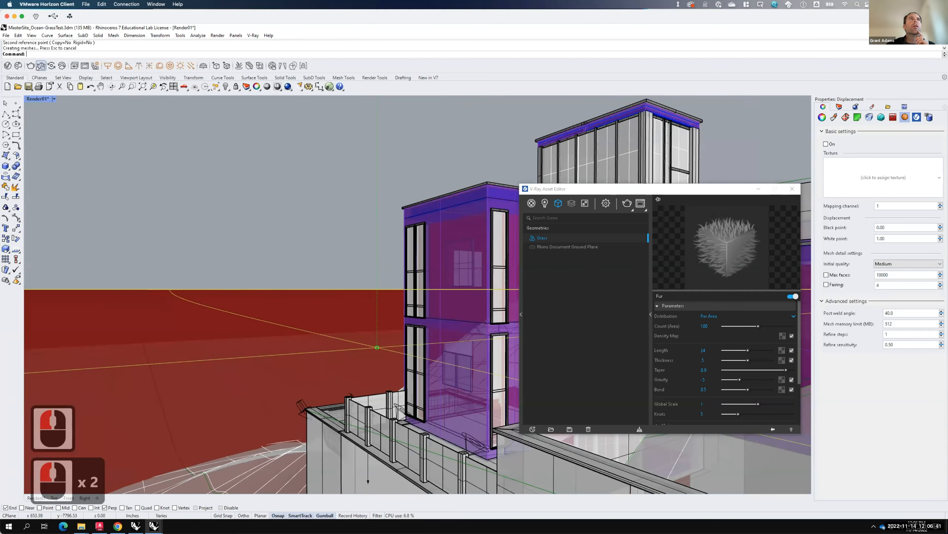
{"action": "left_click", "coordinate": [31, 66]}
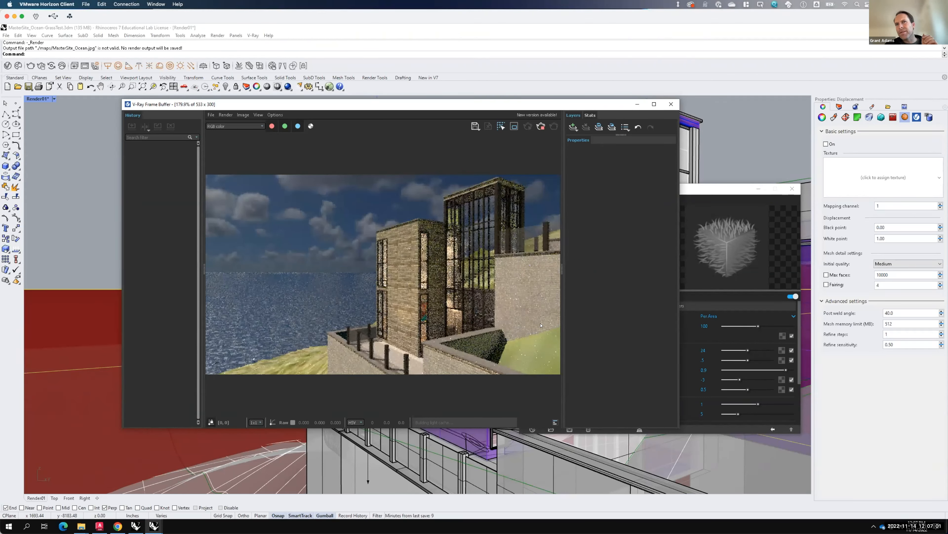
{"action": "scroll", "coordinate": [541, 322], "scroll_direction": "down", "scroll_amount": 1}
{"action": "scroll", "coordinate": [541, 322], "scroll_direction": "up", "scroll_amount": 1}
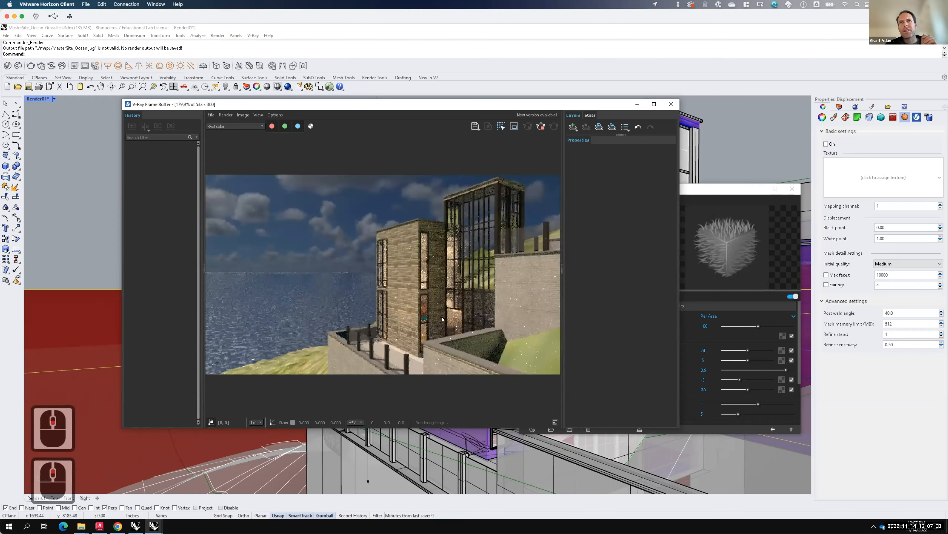
{"action": "scroll", "coordinate": [496, 359], "scroll_direction": "up", "scroll_amount": 1}
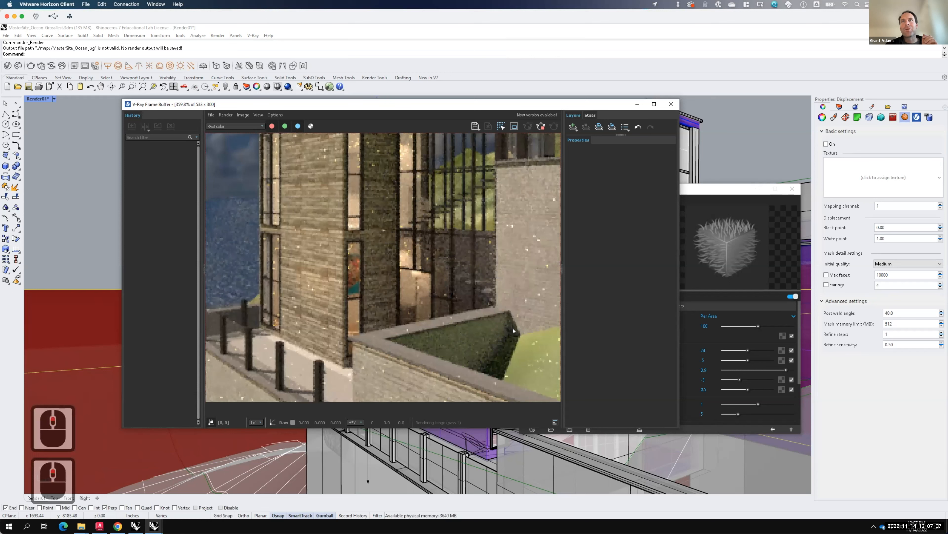
{"action": "scroll", "coordinate": [523, 319], "scroll_direction": "down", "scroll_amount": 2}
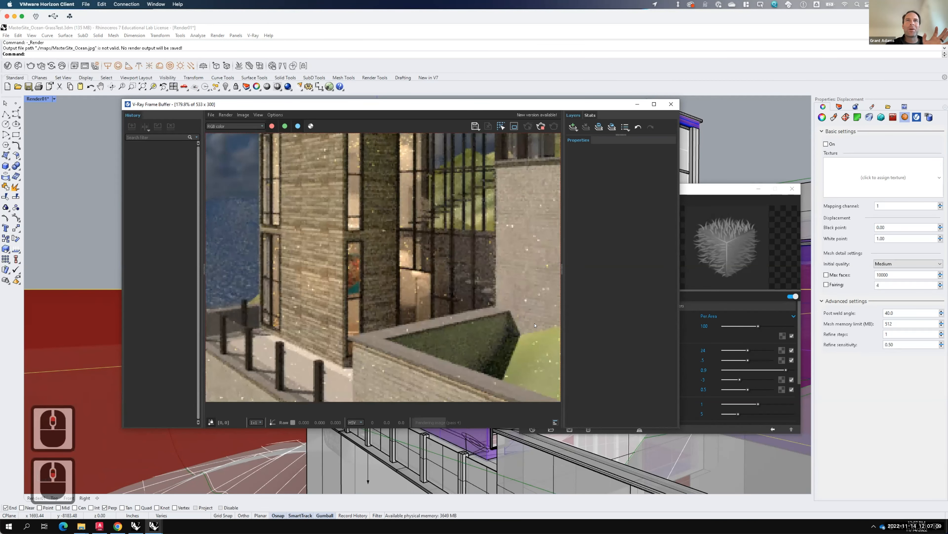
{"action": "scroll", "coordinate": [465, 337], "scroll_direction": "up", "scroll_amount": 1}
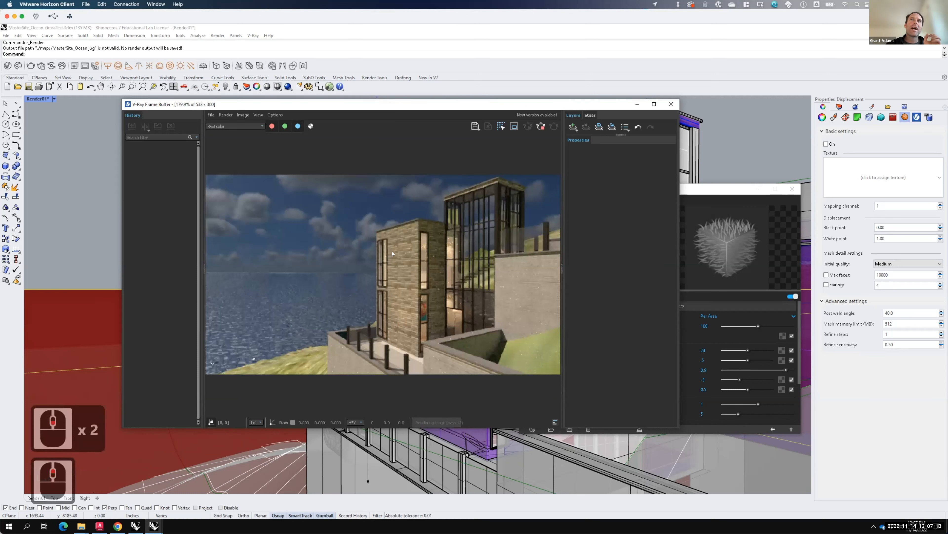
{"action": "left_click", "coordinate": [541, 127]}
{"action": "key", "text": "F15"}
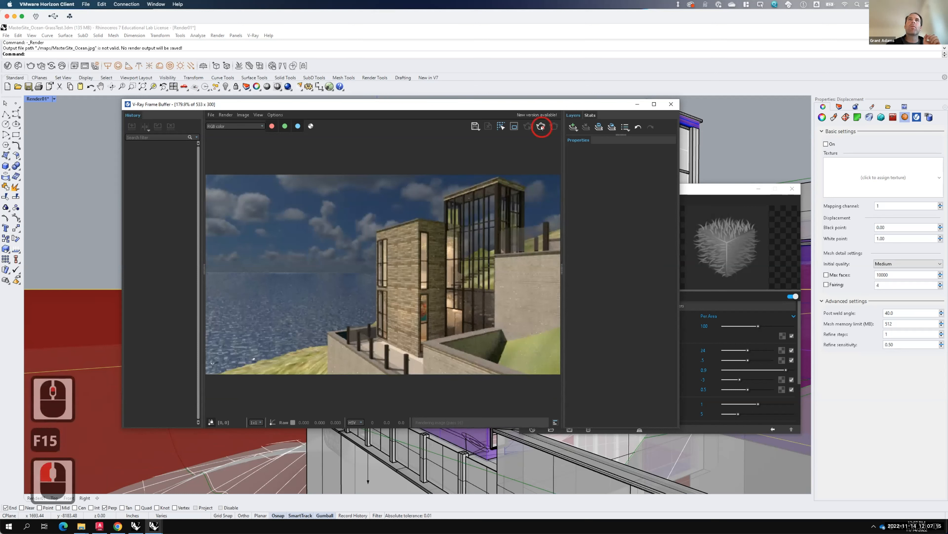
{"action": "left_click", "coordinate": [669, 104]}
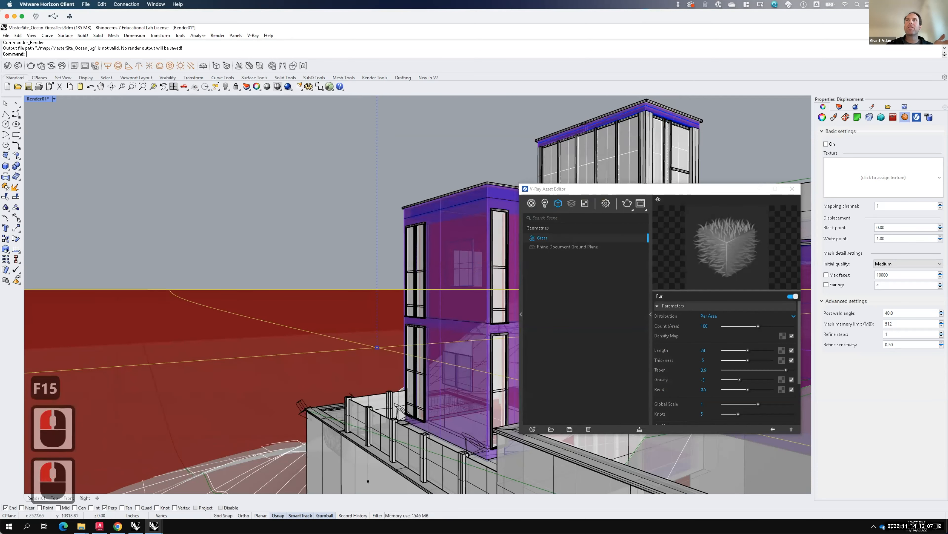
- Load the render settings file Night Render 2 Settings.vropt from the Artist's Retreat project's F2022 V-Ray Settings folder
{"action": "left_click", "coordinate": [605, 203]}
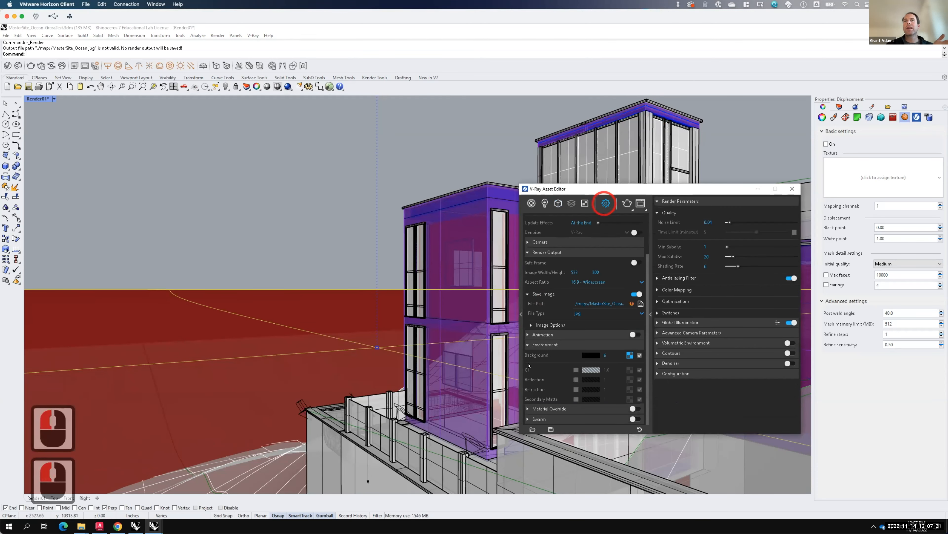
{"action": "left_click", "coordinate": [532, 428]}
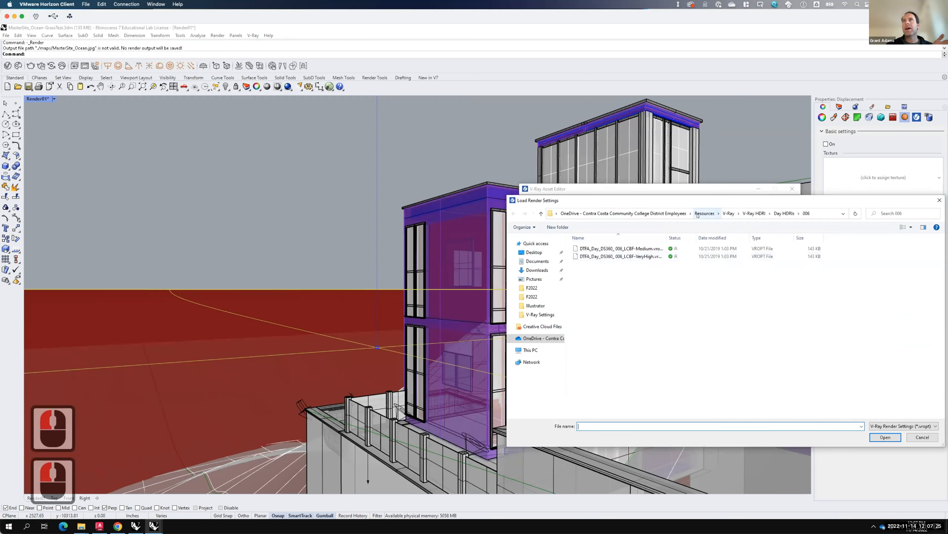
{"action": "left_click", "coordinate": [648, 215]}
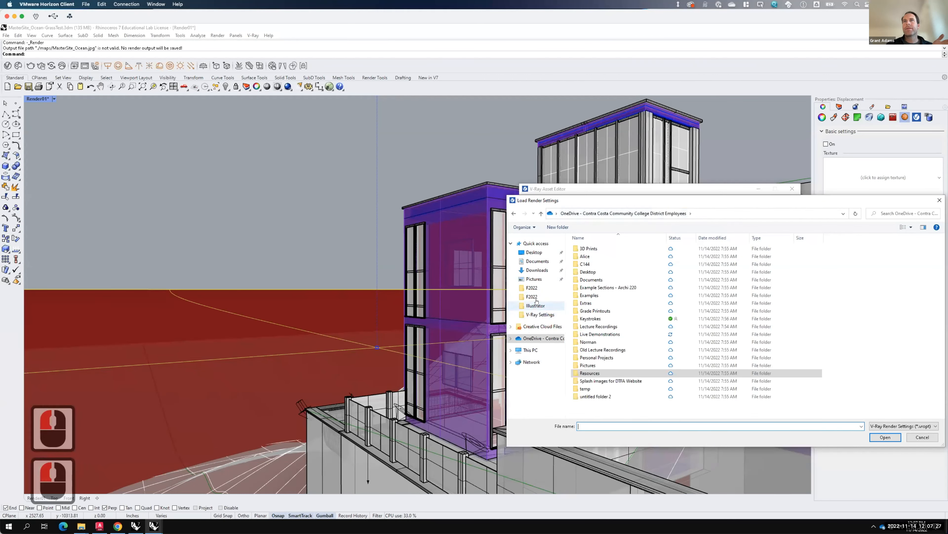
{"action": "double_click", "coordinate": [598, 334]}
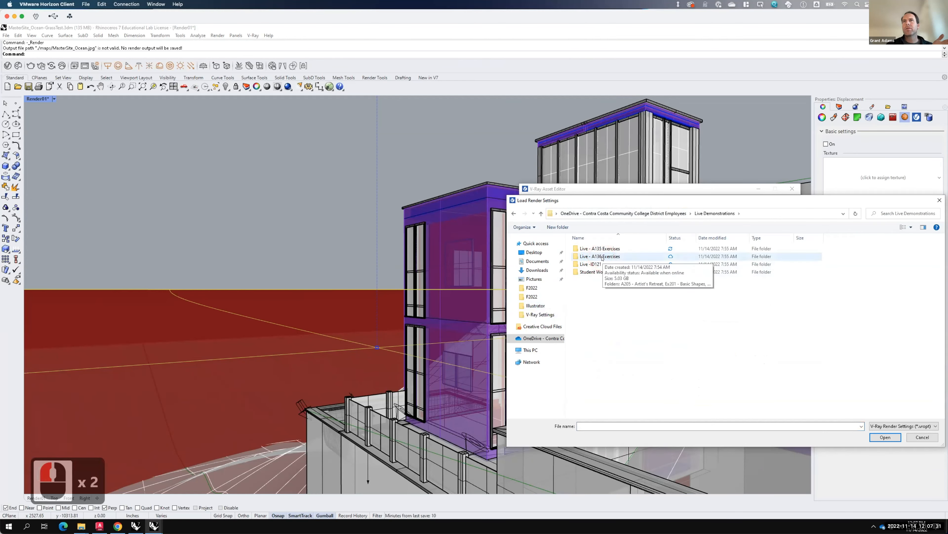
{"action": "double_click", "coordinate": [602, 257]}
{"action": "double_click", "coordinate": [600, 248]}
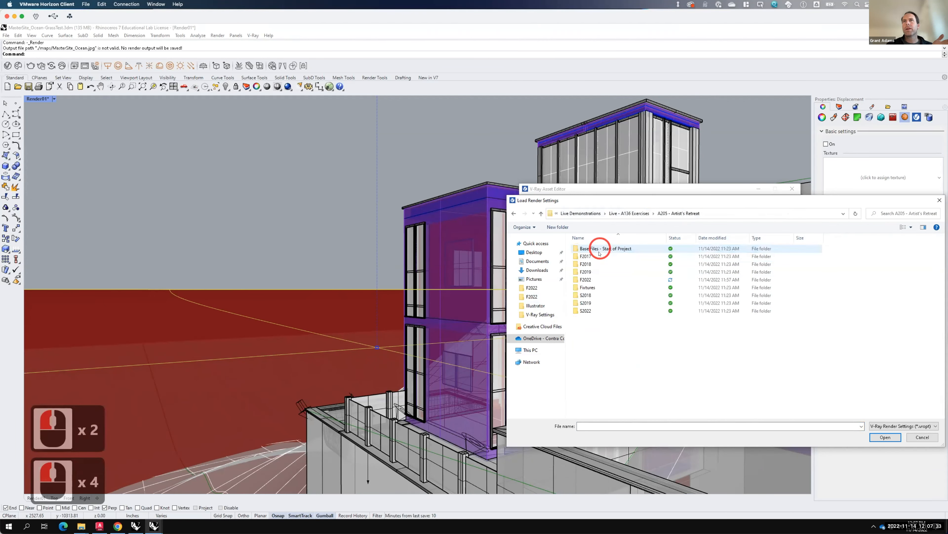
{"action": "double_click", "coordinate": [586, 279]}
{"action": "double_click", "coordinate": [590, 288]}
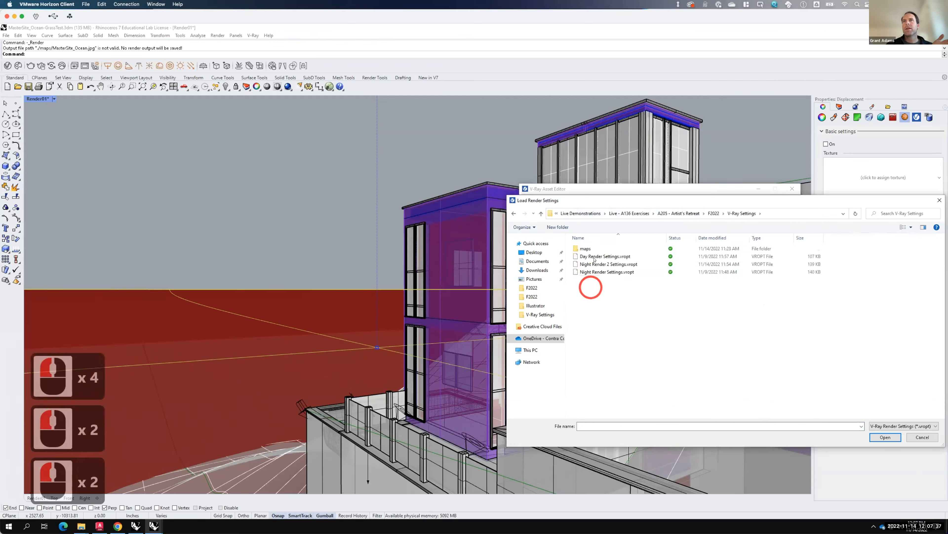
{"action": "left_click", "coordinate": [594, 264]}
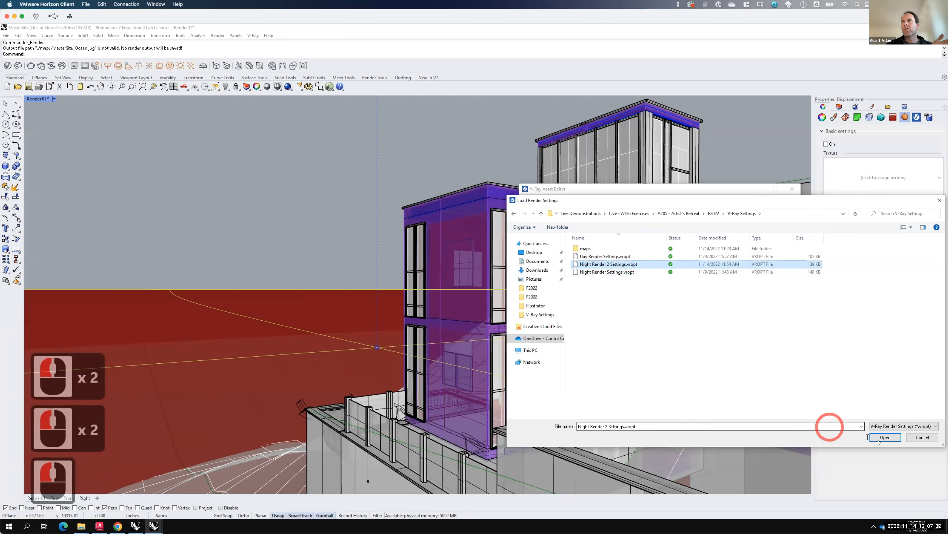
{"action": "left_click", "coordinate": [885, 437]}
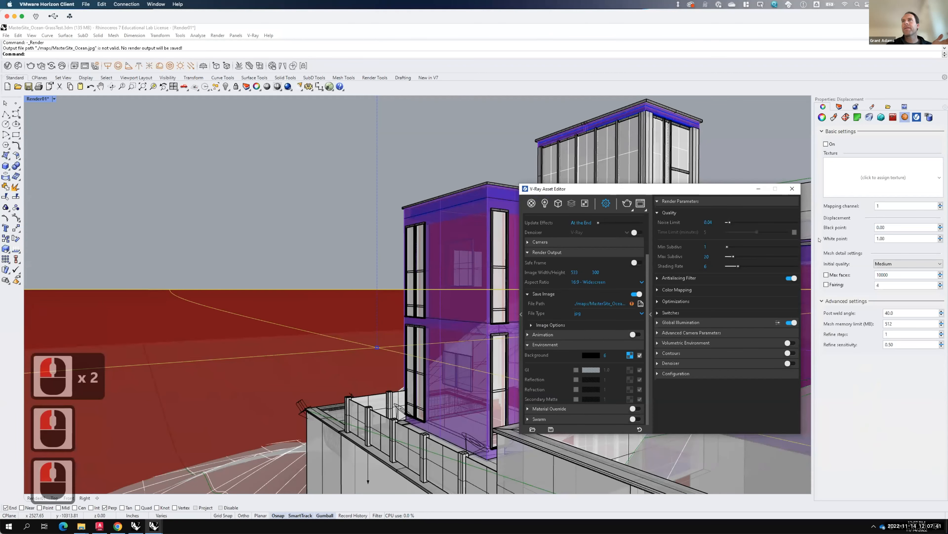
- Hide the Sun layer and set the render output image height to 1080
{"action": "left_click", "coordinate": [840, 107]}
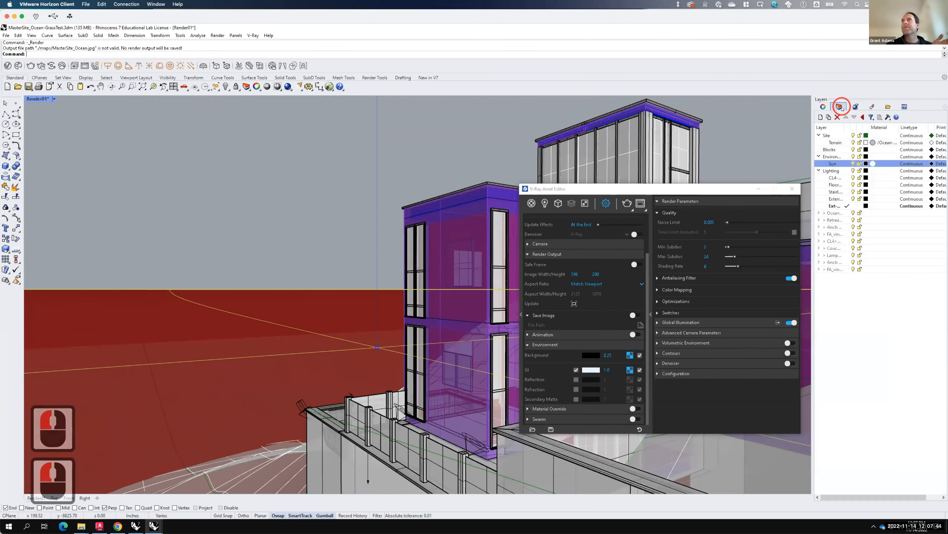
{"action": "left_click", "coordinate": [854, 164]}
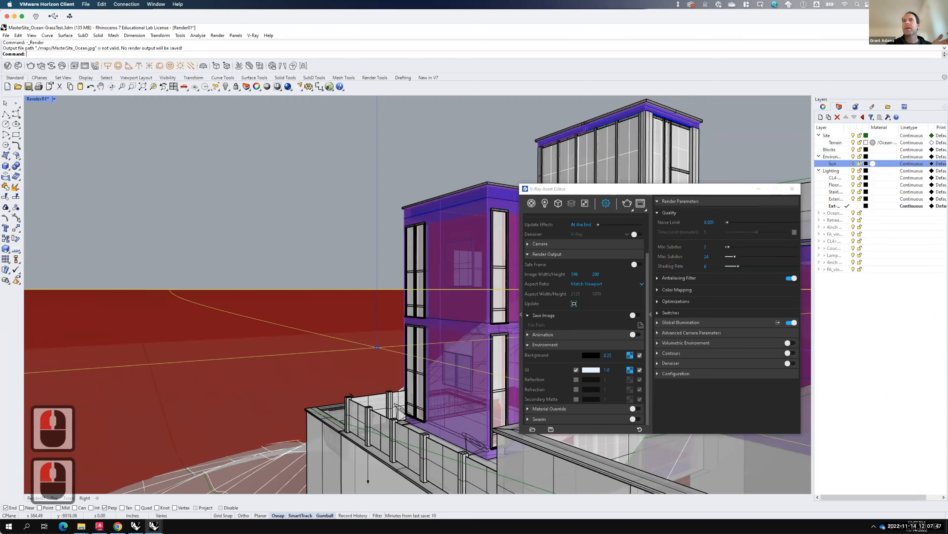
{"action": "mouse_move", "coordinate": [581, 274]}
{"action": "left_mouse_down"}
{"action": "mouse_move", "coordinate": [569, 274]}
{"action": "mouse_move", "coordinate": [584, 271]}
{"action": "left_mouse_up"}
{"action": "left_click", "coordinate": [597, 274]}
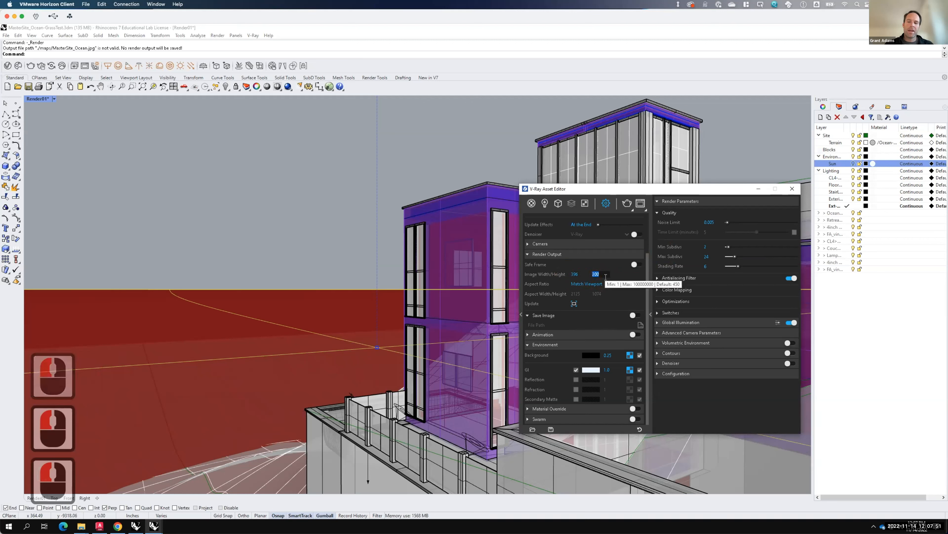
{"action": "type", "text": "1080"}
{"action": "key", "text": "Tab"}
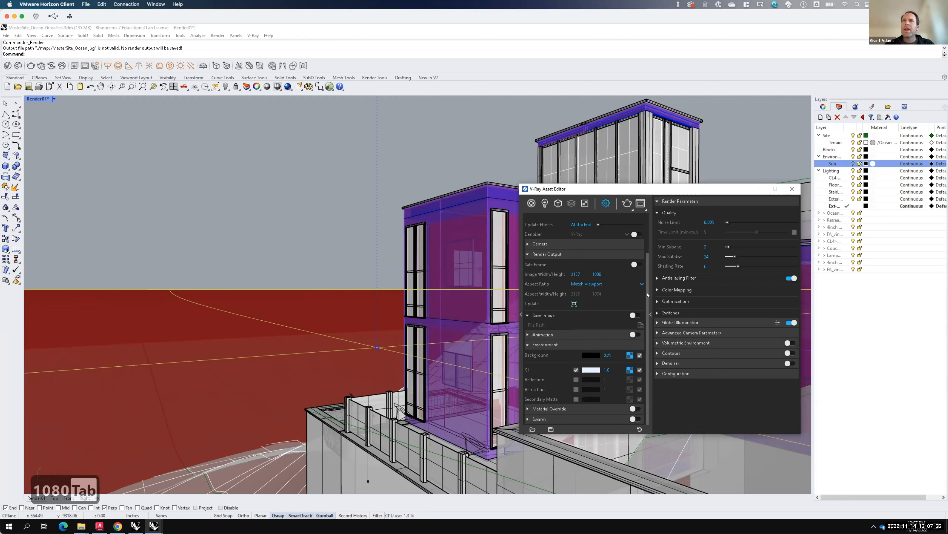
- Enable automatic saving of the render to the F2022 Renders folder as MasterSite_Ocean-ExteriorNight, with jpg as the file type
{"action": "left_click", "coordinate": [531, 317]}
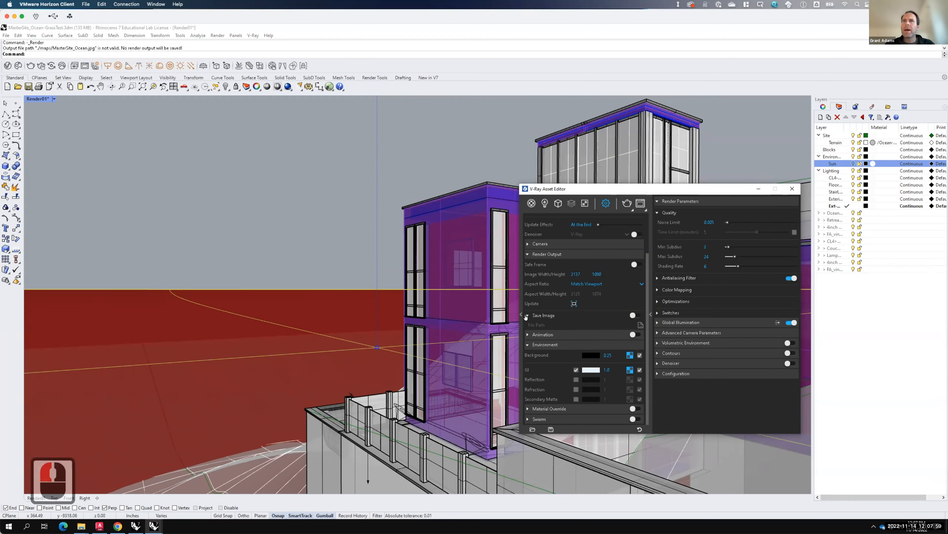
{"action": "left_click", "coordinate": [634, 315]}
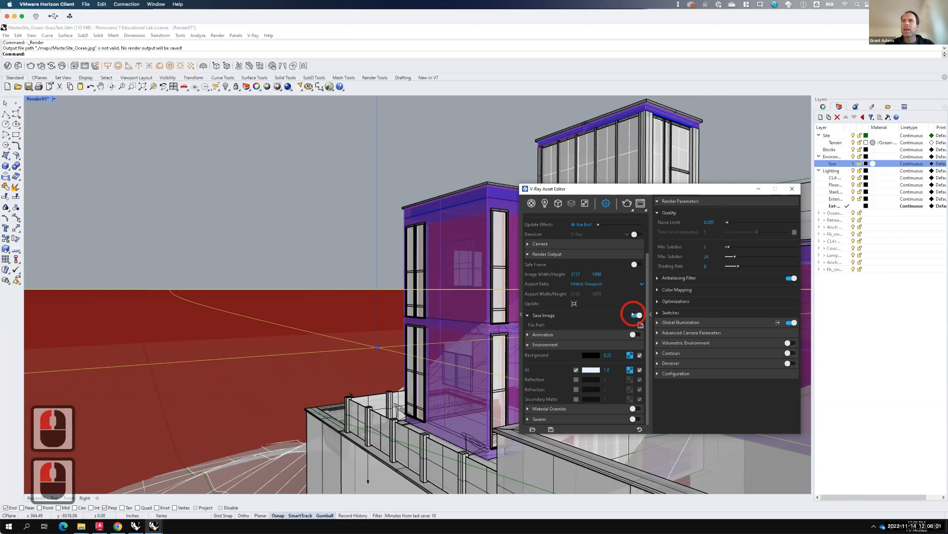
{"action": "left_click", "coordinate": [640, 325]}
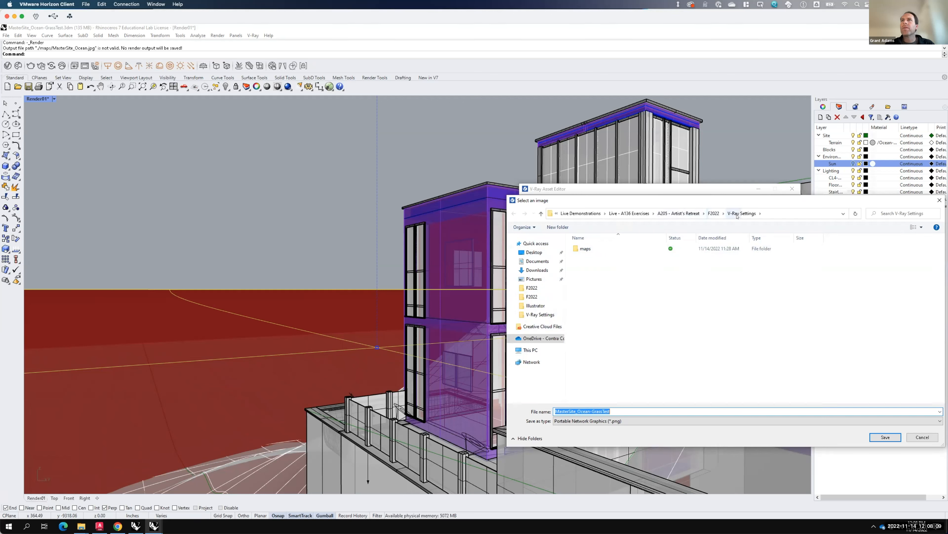
{"action": "left_click", "coordinate": [714, 214]}
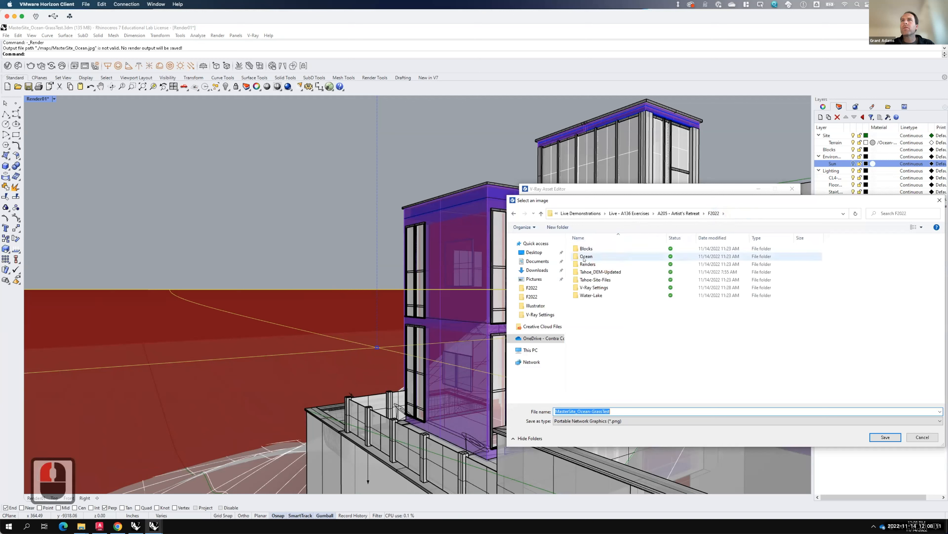
{"action": "double_click", "coordinate": [587, 264]}
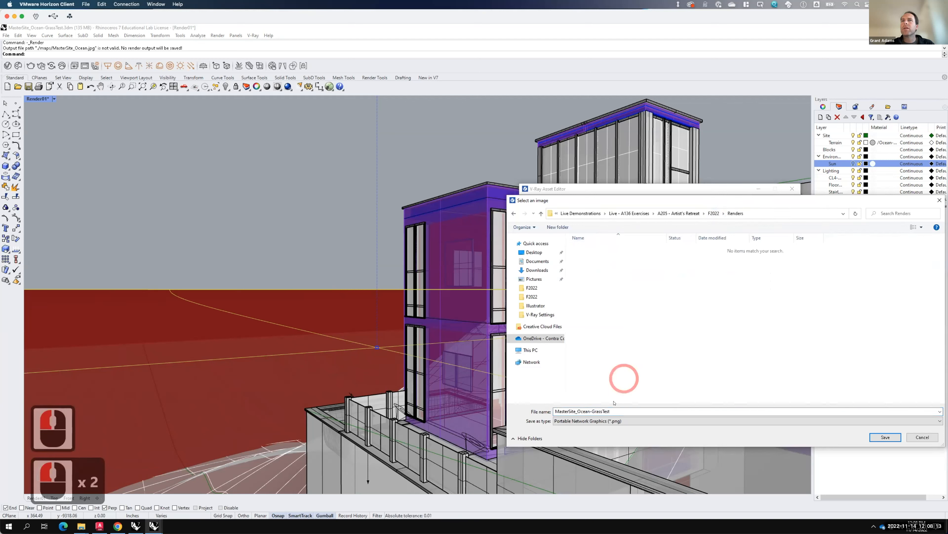
{"action": "left_click", "coordinate": [600, 411]}
{"action": "left_click", "coordinate": [594, 411]}
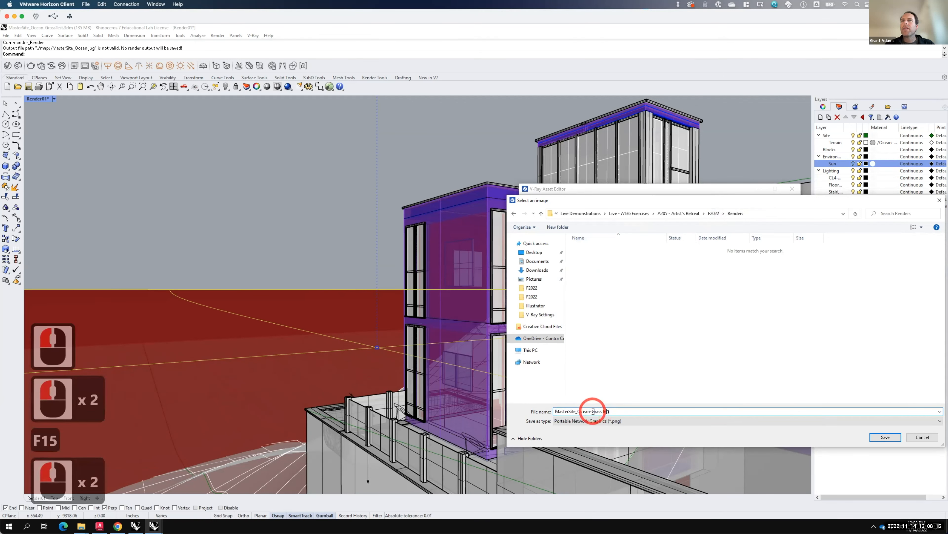
{"action": "left_click_drag", "start_coordinate": [594, 411], "coordinate": [665, 412]}
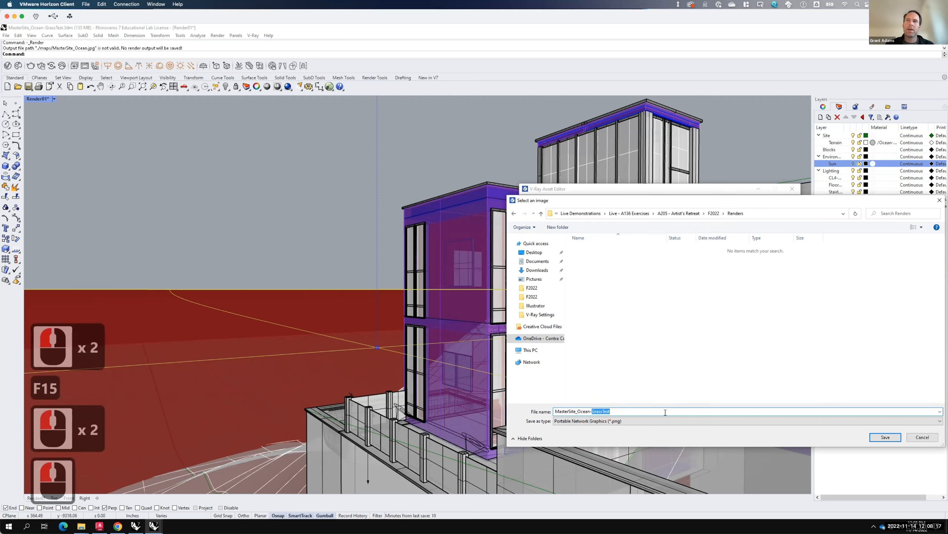
{"action": "type", "text": "xt"}
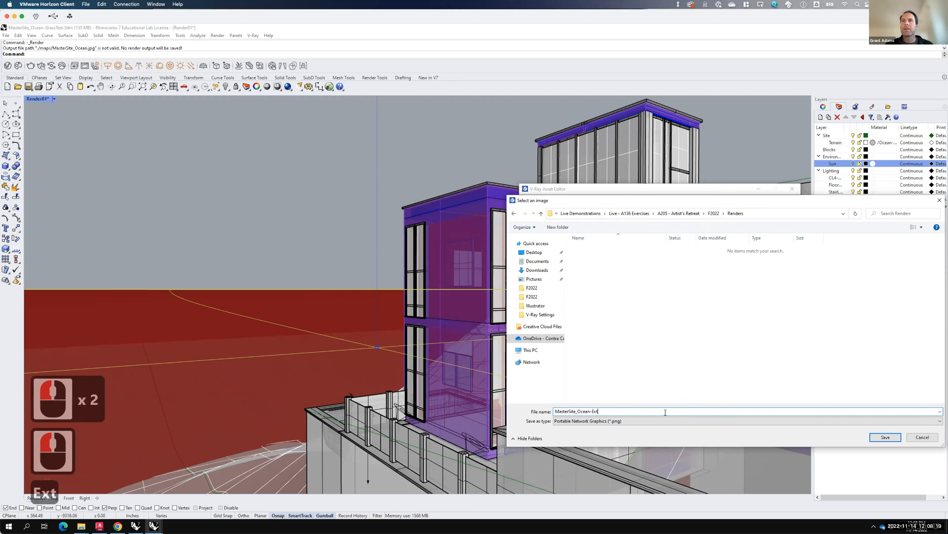
{"action": "type", "text": "eriorNight"}
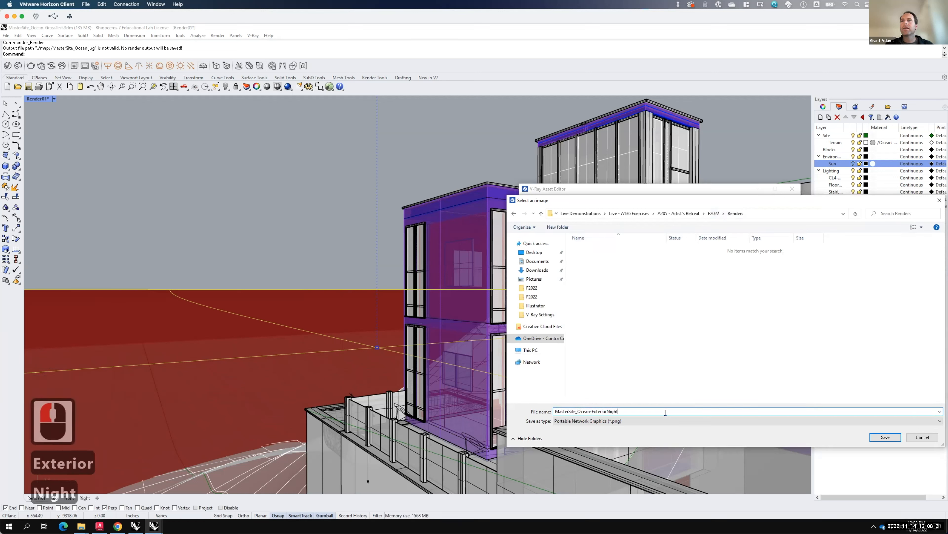
{"action": "key", "text": "Return"}
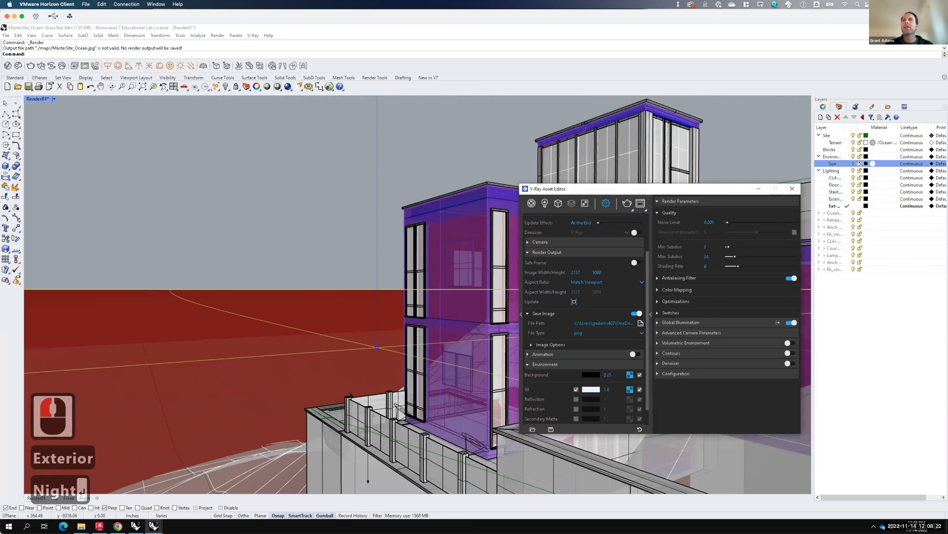
{"action": "left_click", "coordinate": [642, 333]}
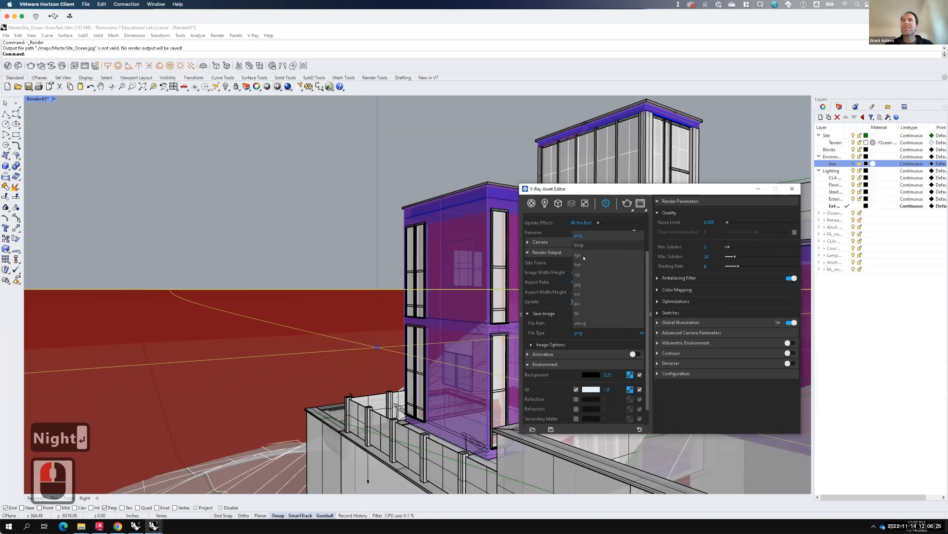
{"action": "left_click", "coordinate": [582, 284]}
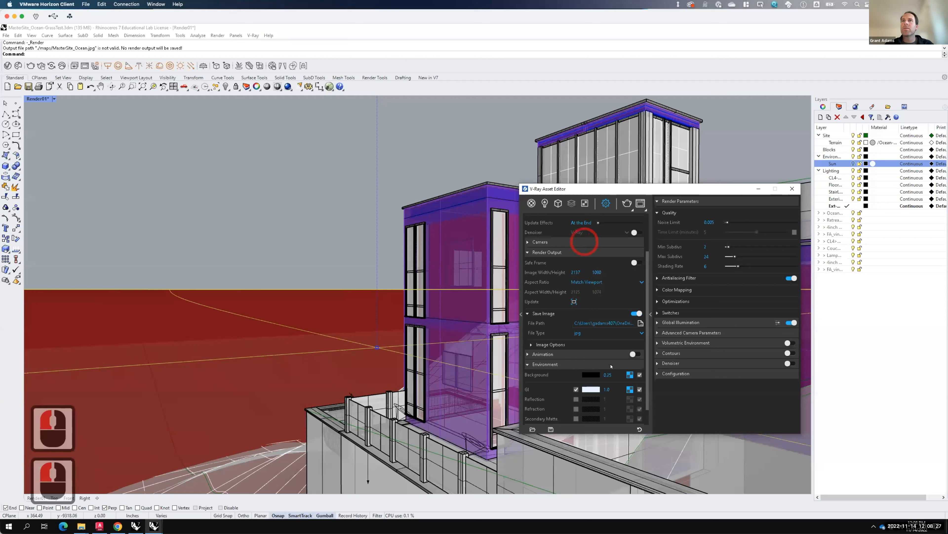
- Turn on Swarm distributed rendering and start rendering the Render01 view
{"action": "scroll", "coordinate": [587, 320], "scroll_direction": "down", "scroll_amount": 5}
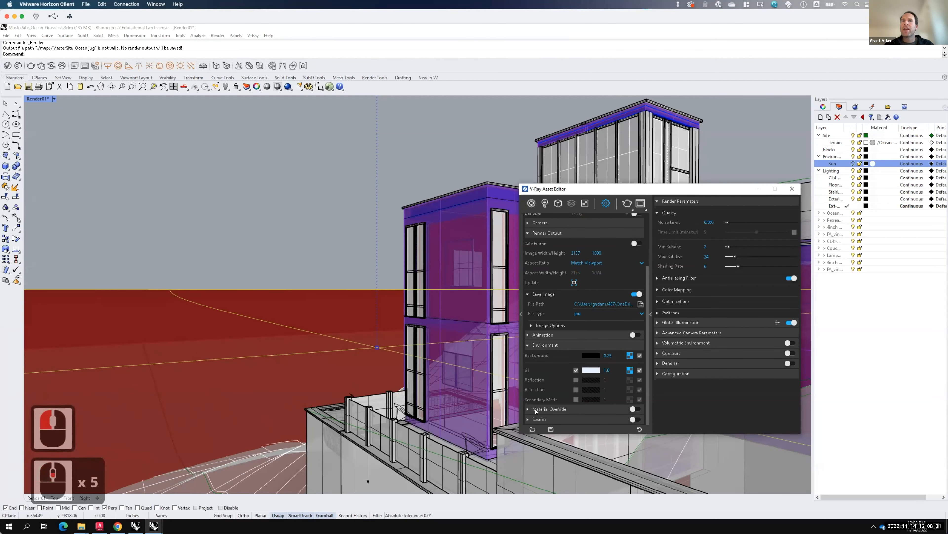
{"action": "scroll", "coordinate": [594, 307], "scroll_direction": "up", "scroll_amount": 5}
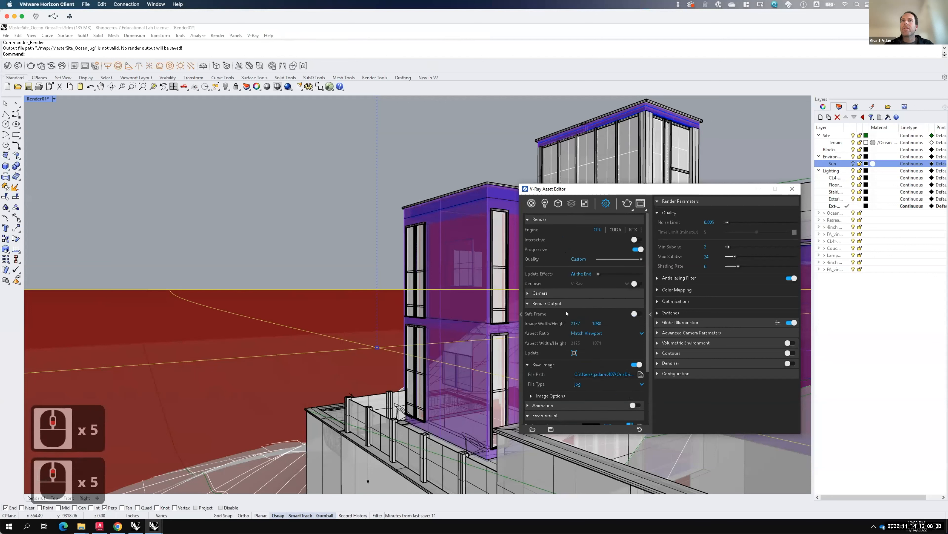
{"action": "scroll", "coordinate": [525, 409], "scroll_direction": "down", "scroll_amount": 5}
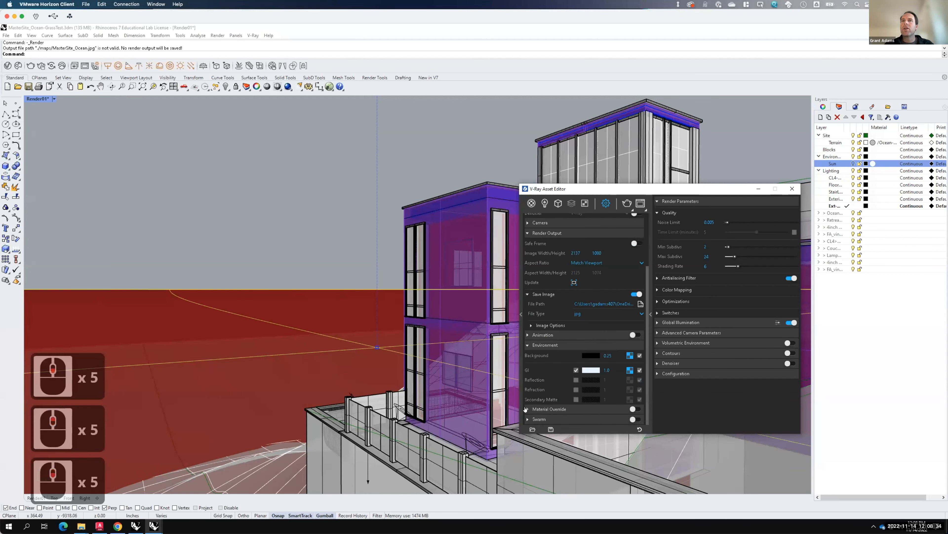
{"action": "left_click", "coordinate": [632, 419]}
{"action": "scroll", "coordinate": [594, 270], "scroll_direction": "up", "scroll_amount": 4}
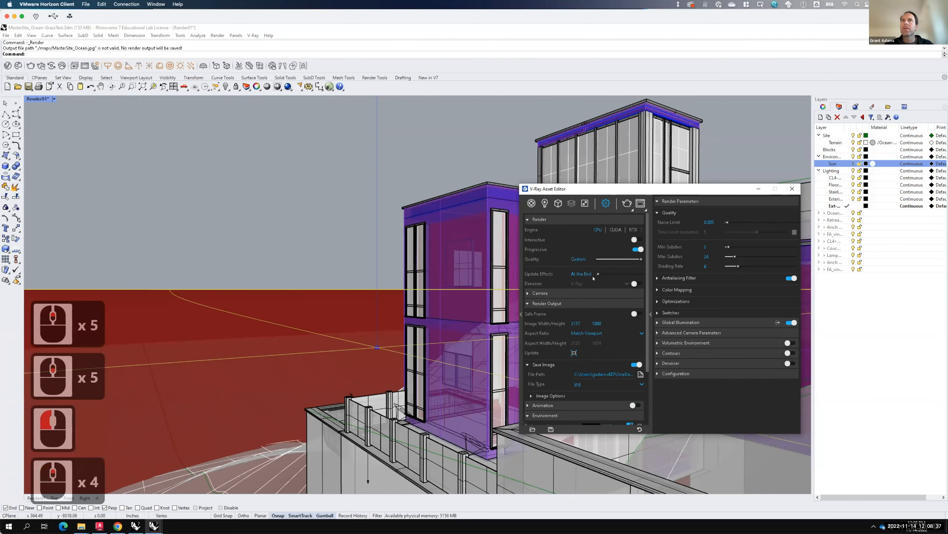
{"action": "left_click", "coordinate": [627, 203]}
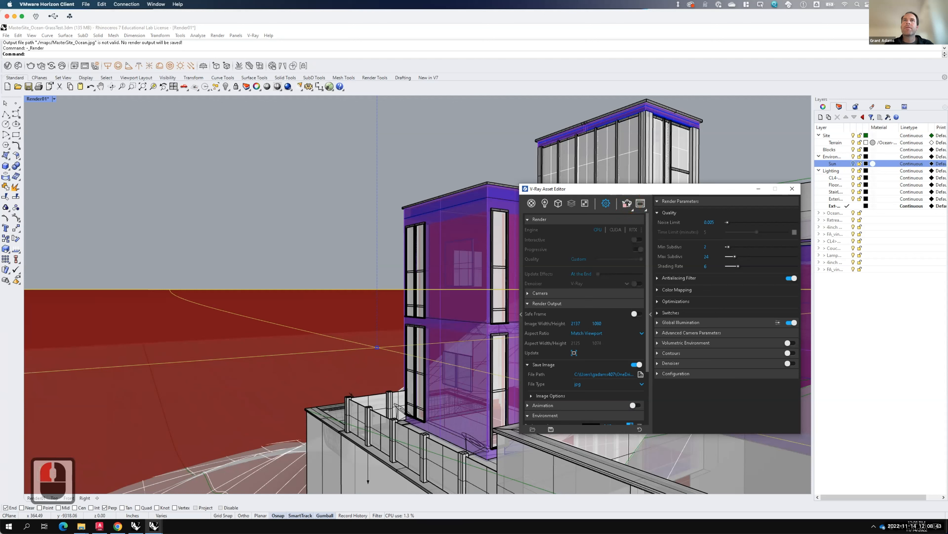